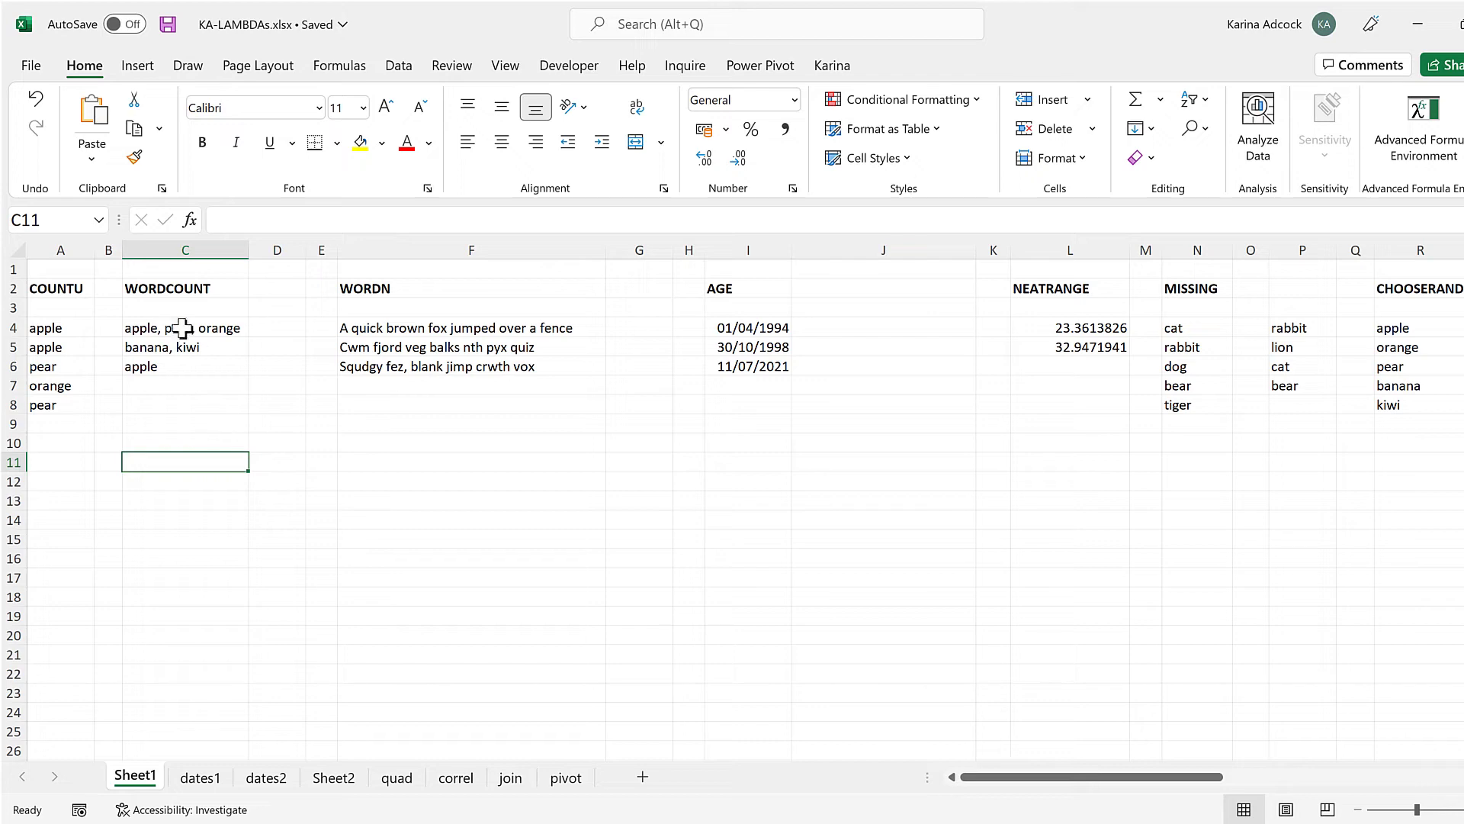
Step: Search the Office Add-ins store for "advanced formula" and view the details of Advanced formula environment, a Microsoft Garage project
{"action": "left_click", "coordinate": [138, 67]}
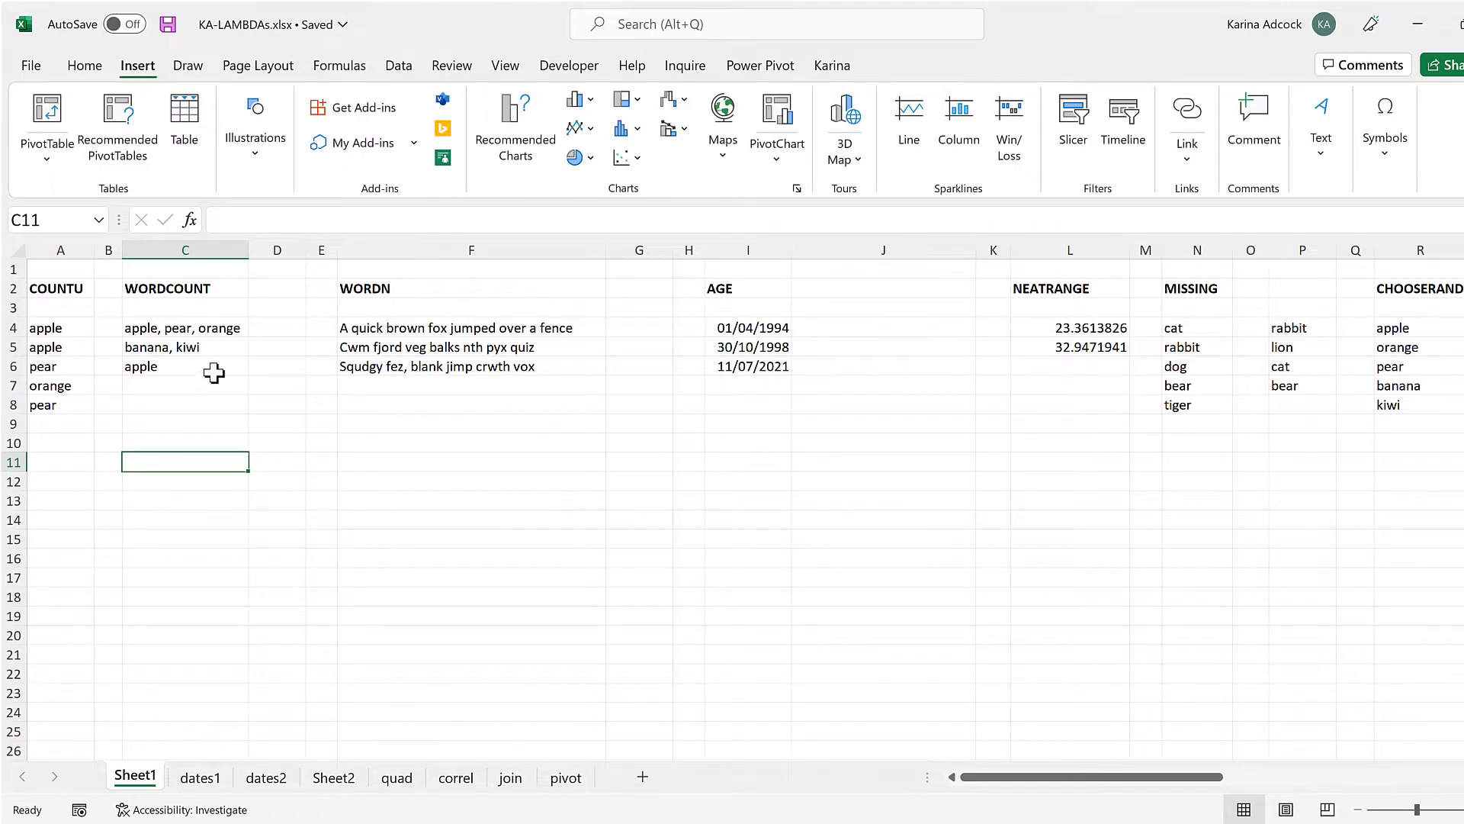
{"action": "left_click", "coordinate": [369, 114]}
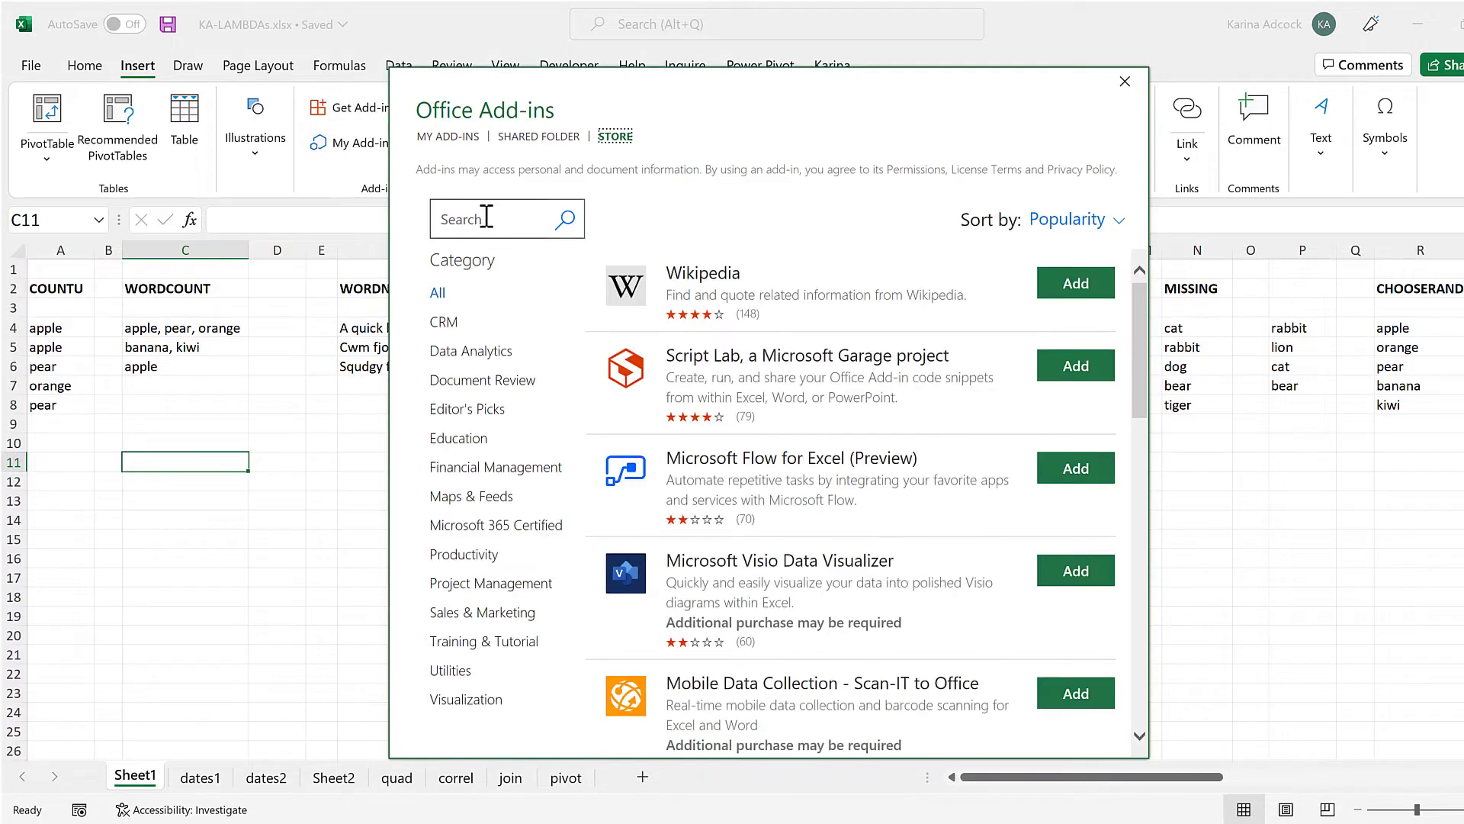
{"action": "left_click", "coordinate": [487, 216]}
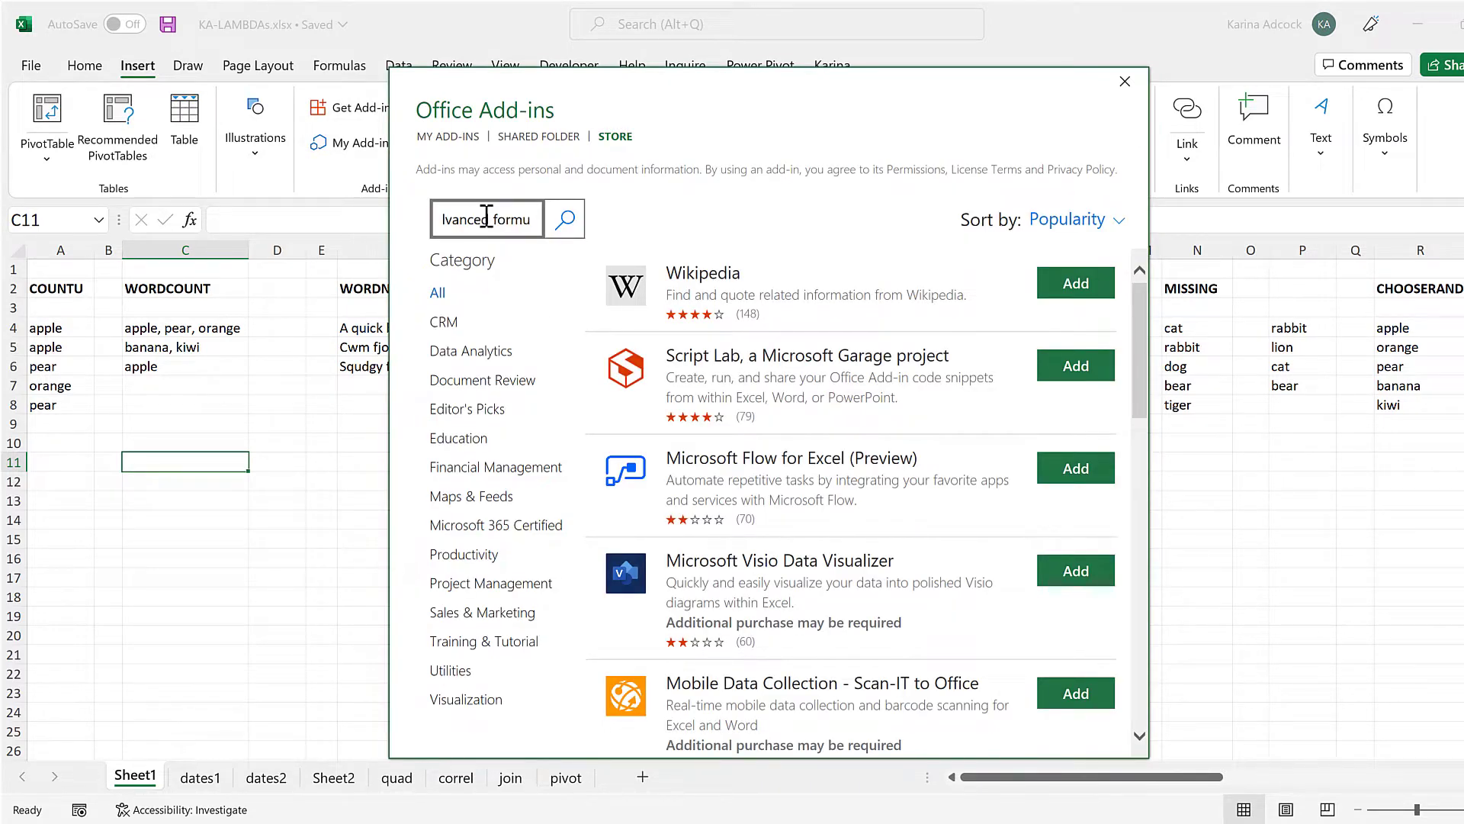
{"action": "type", "text": "advanced formula"}
{"action": "key", "text": "Return"}
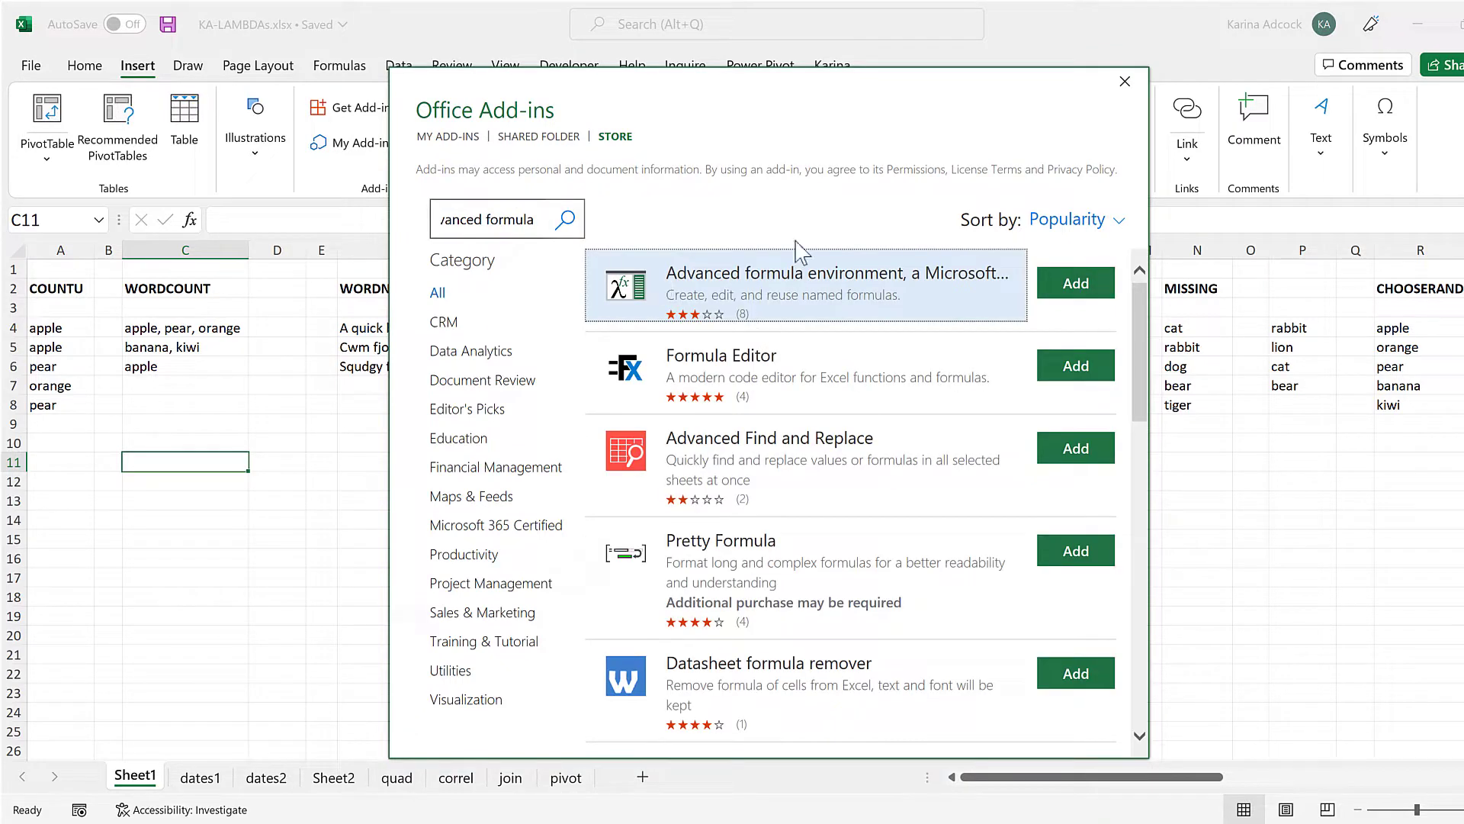
{"action": "left_click", "coordinate": [798, 271]}
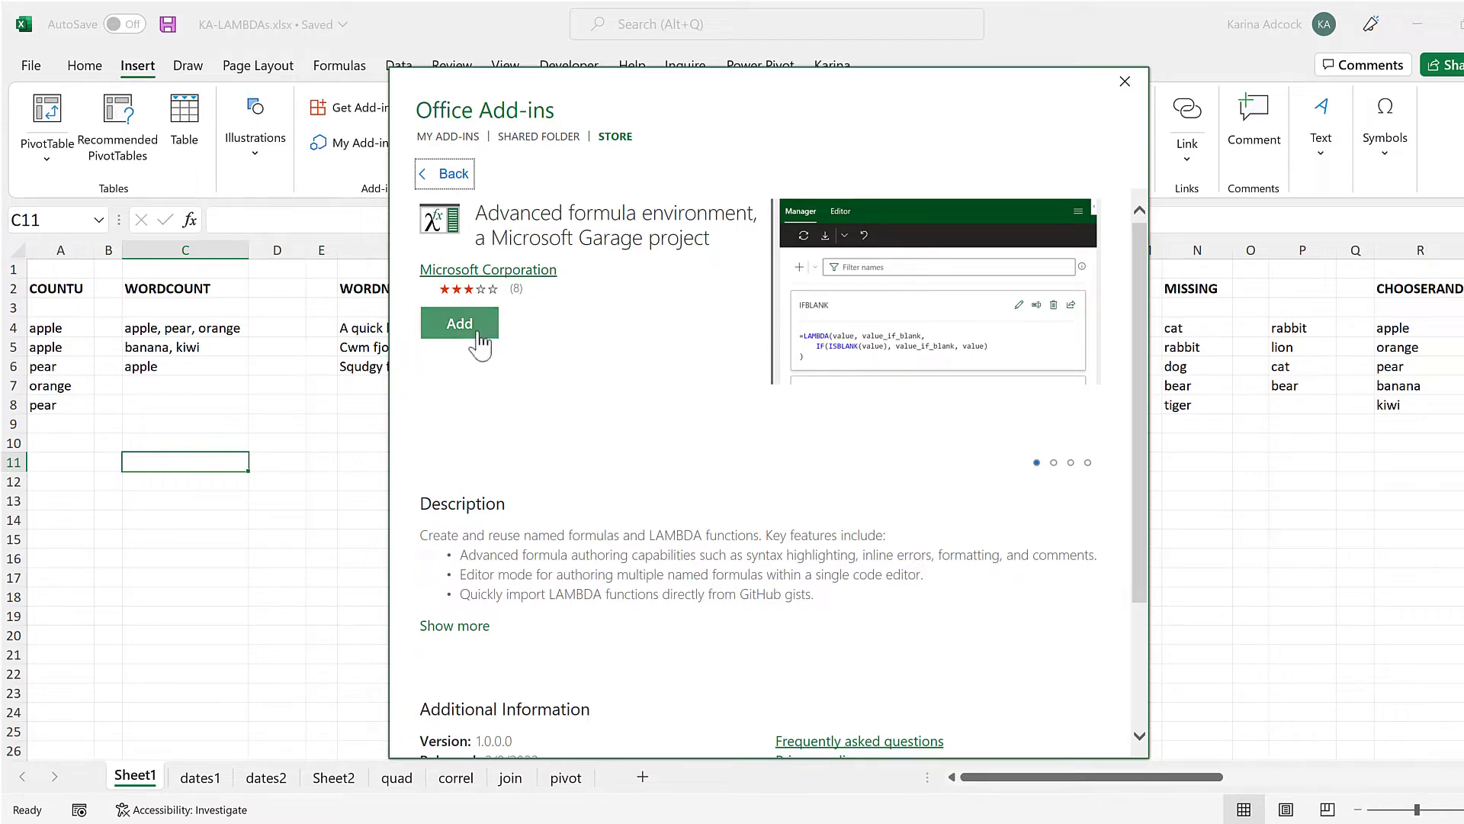
{"action": "left_click", "coordinate": [1125, 81]}
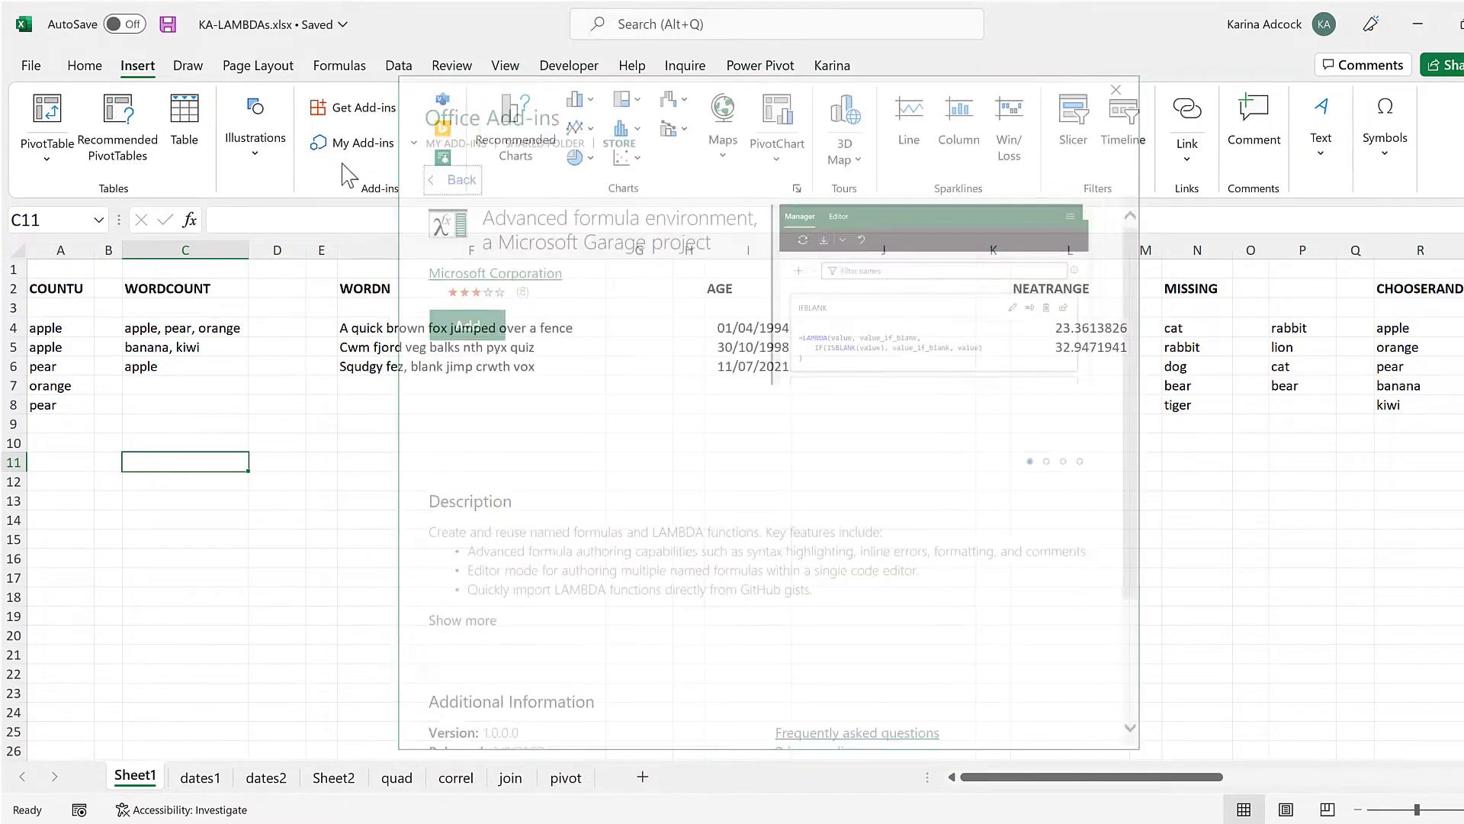
Step: Open the Advanced Formula Environment pane and widen it to about half of the window
{"action": "left_click", "coordinate": [75, 68]}
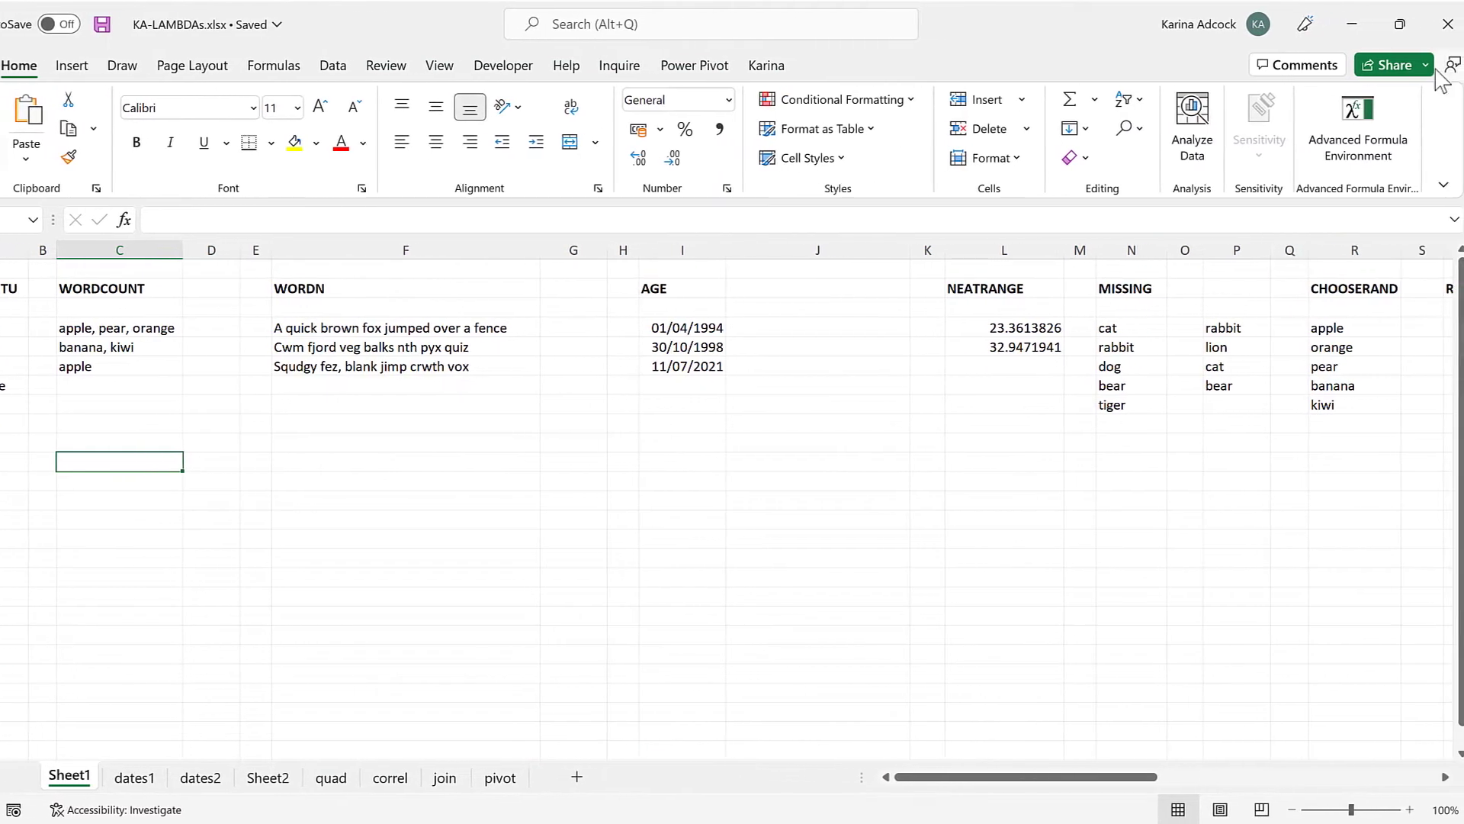
{"action": "left_click", "coordinate": [1319, 120]}
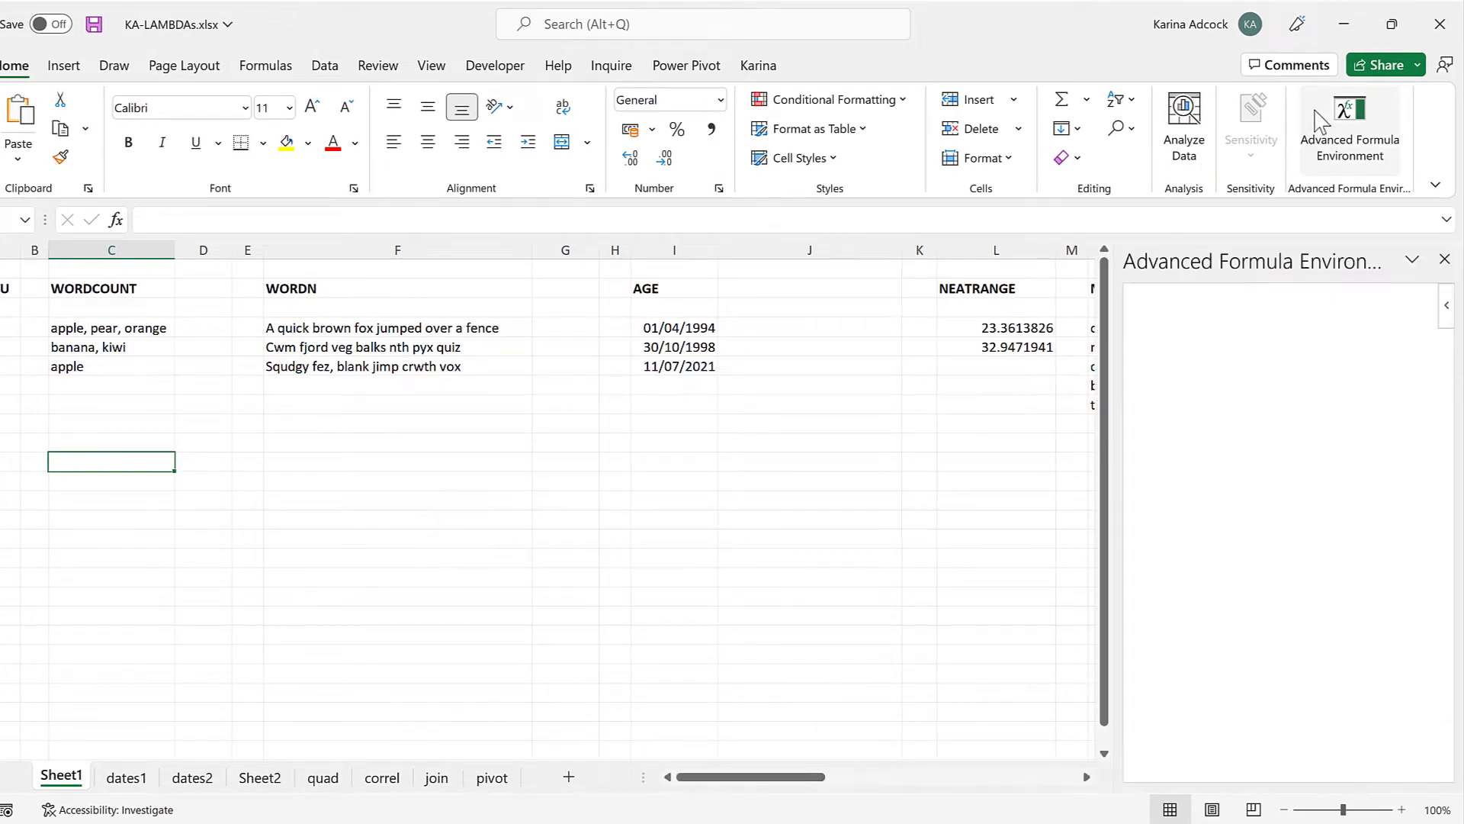
{"action": "left_click_drag", "start_coordinate": [1129, 491], "coordinate": [434, 506]}
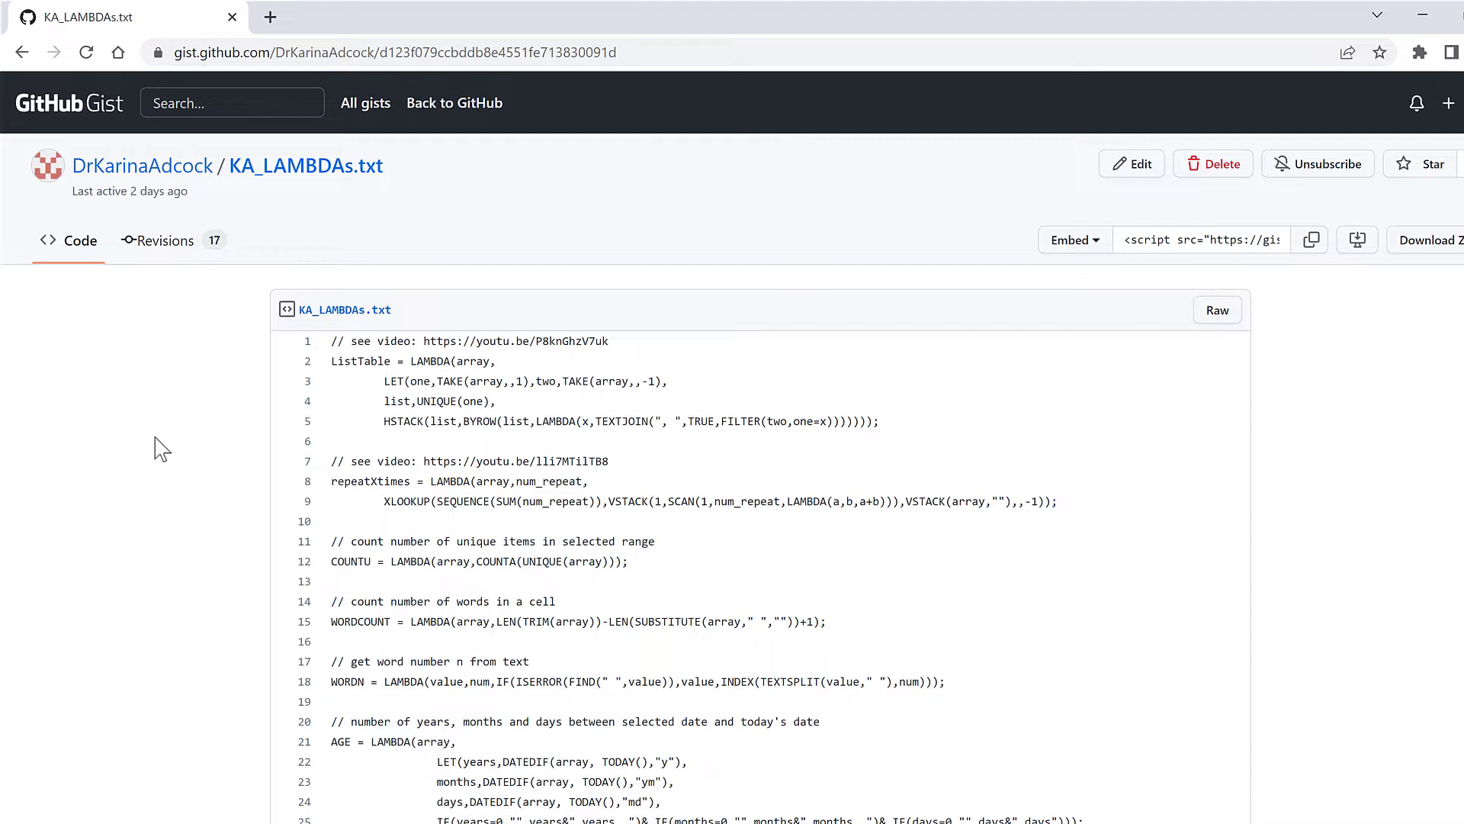
Step: Copy the URL of the KA_LAMBDAs.txt gist, then in Excel import its formulas into KA-LAMBDAs.xlsx without adding a new namespace
{"action": "left_click", "coordinate": [376, 53]}
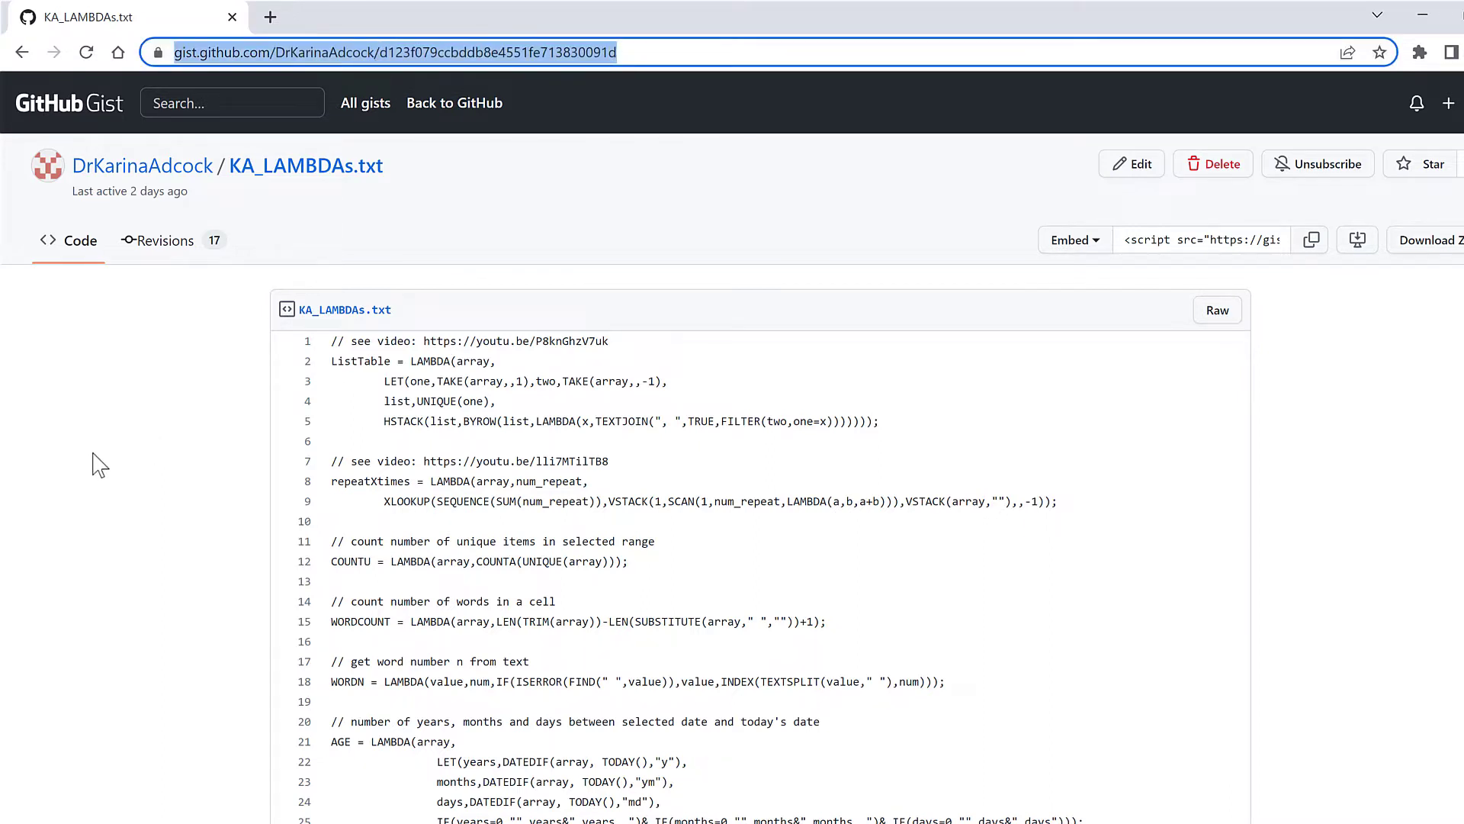
{"action": "left_click", "coordinate": [149, 412]}
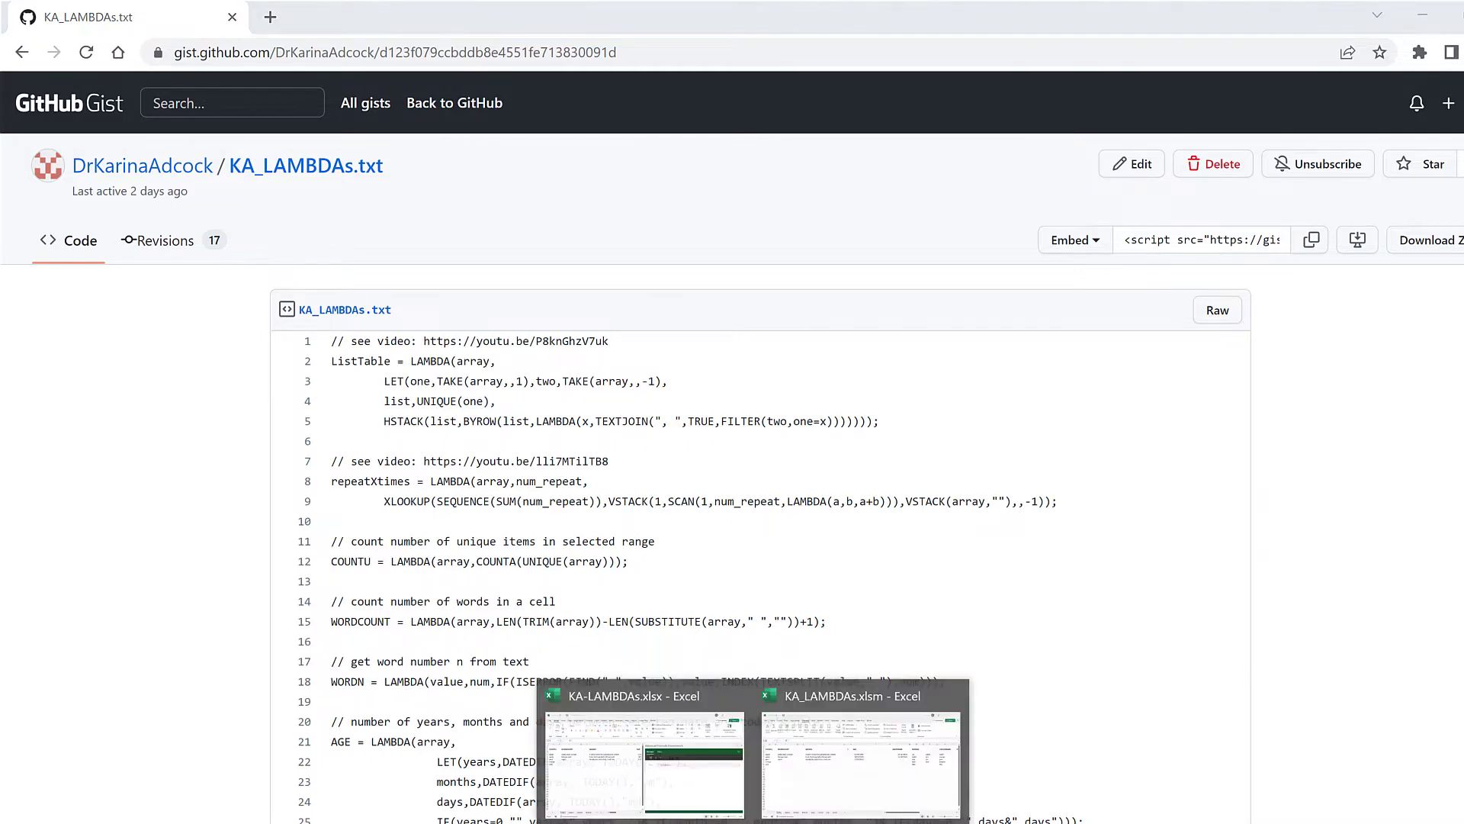
{"action": "left_click", "coordinate": [670, 785]}
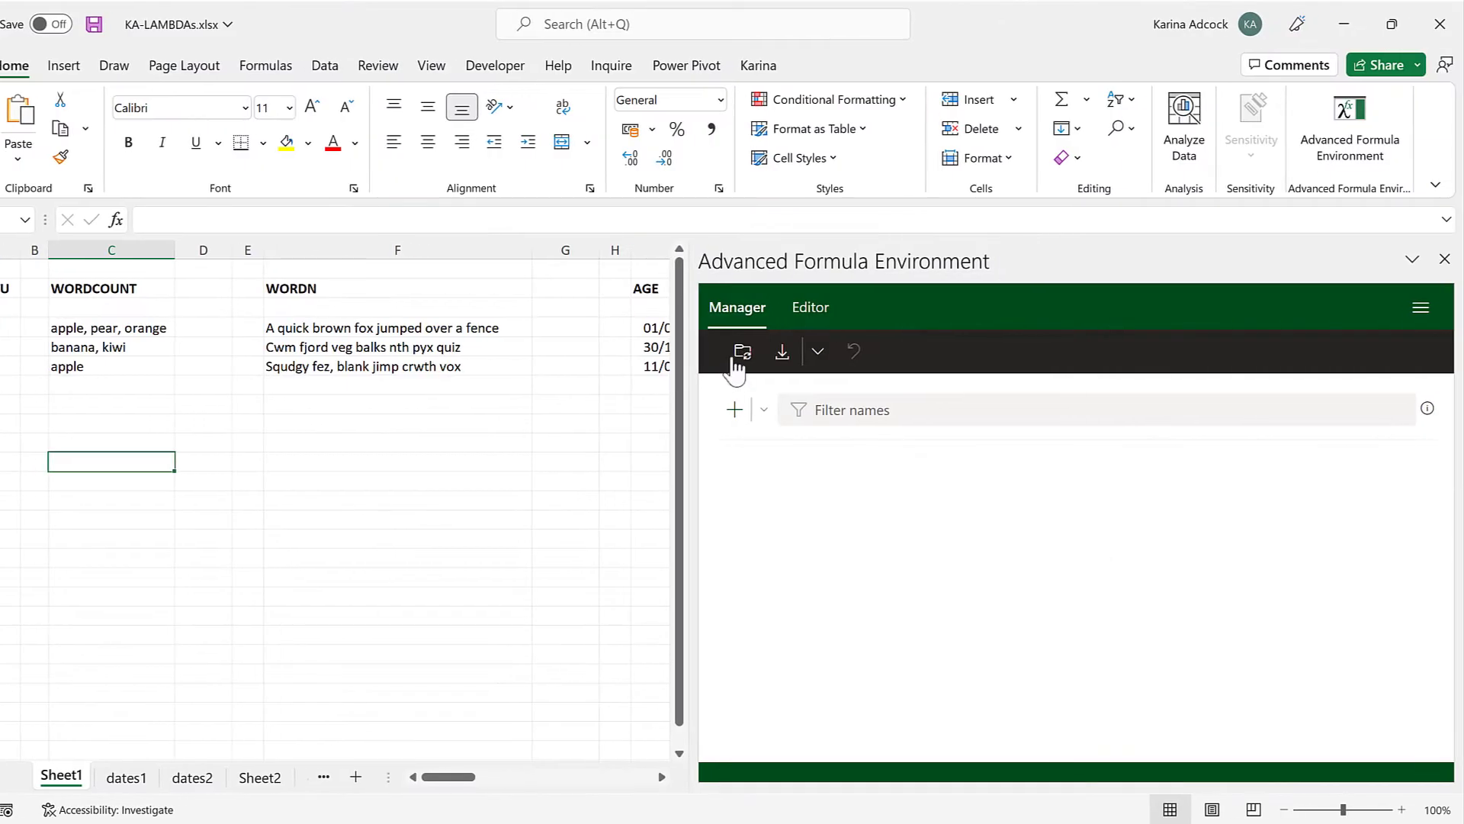
{"action": "left_click", "coordinate": [783, 351]}
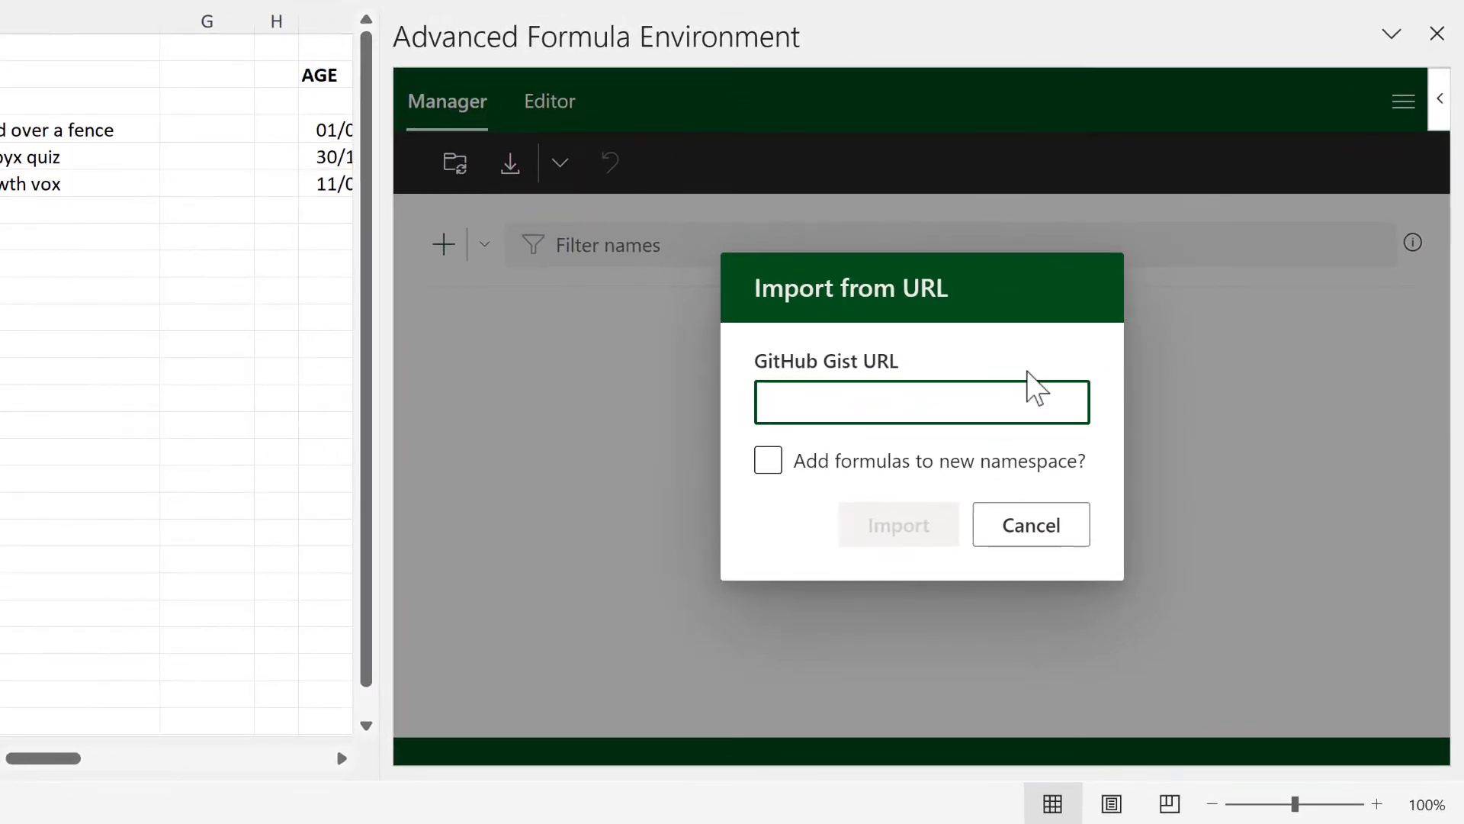
{"action": "key", "text": "ctrl+v"}
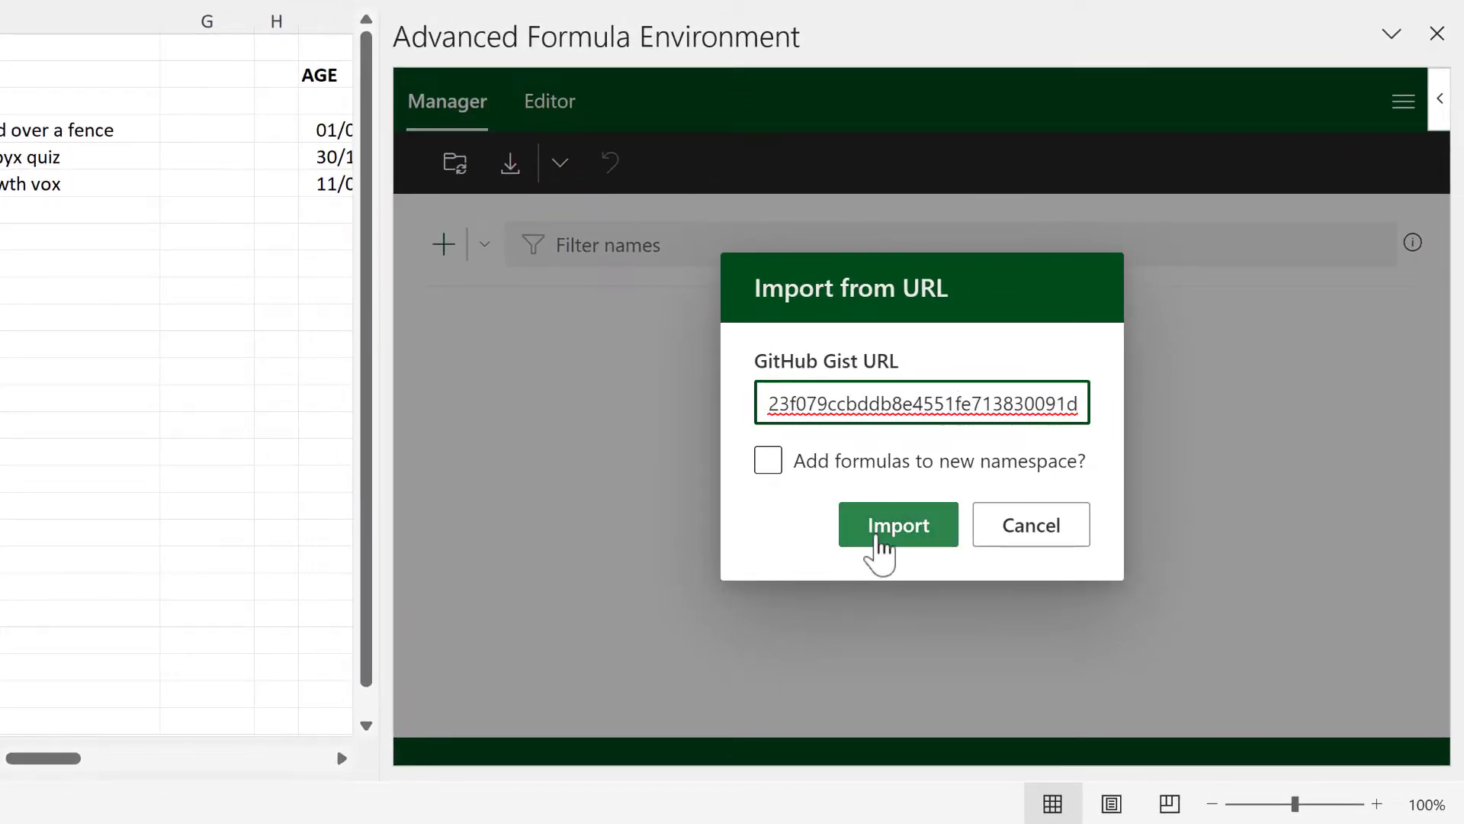
{"action": "left_click", "coordinate": [877, 540]}
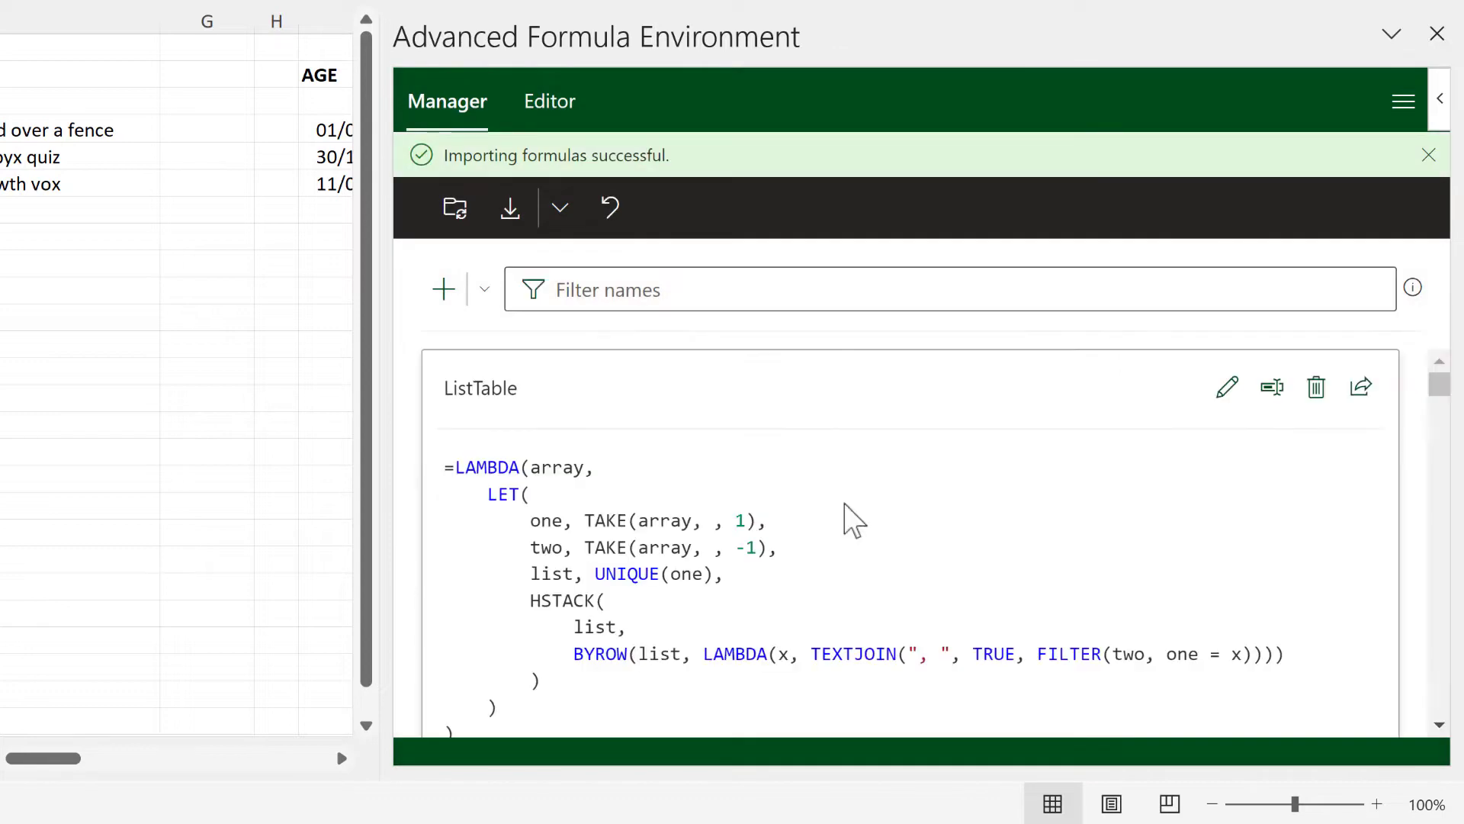
Step: Review the imported LAMBDA code in the formula editor and the list of defined names in Name Manager
{"action": "left_click", "coordinate": [556, 104]}
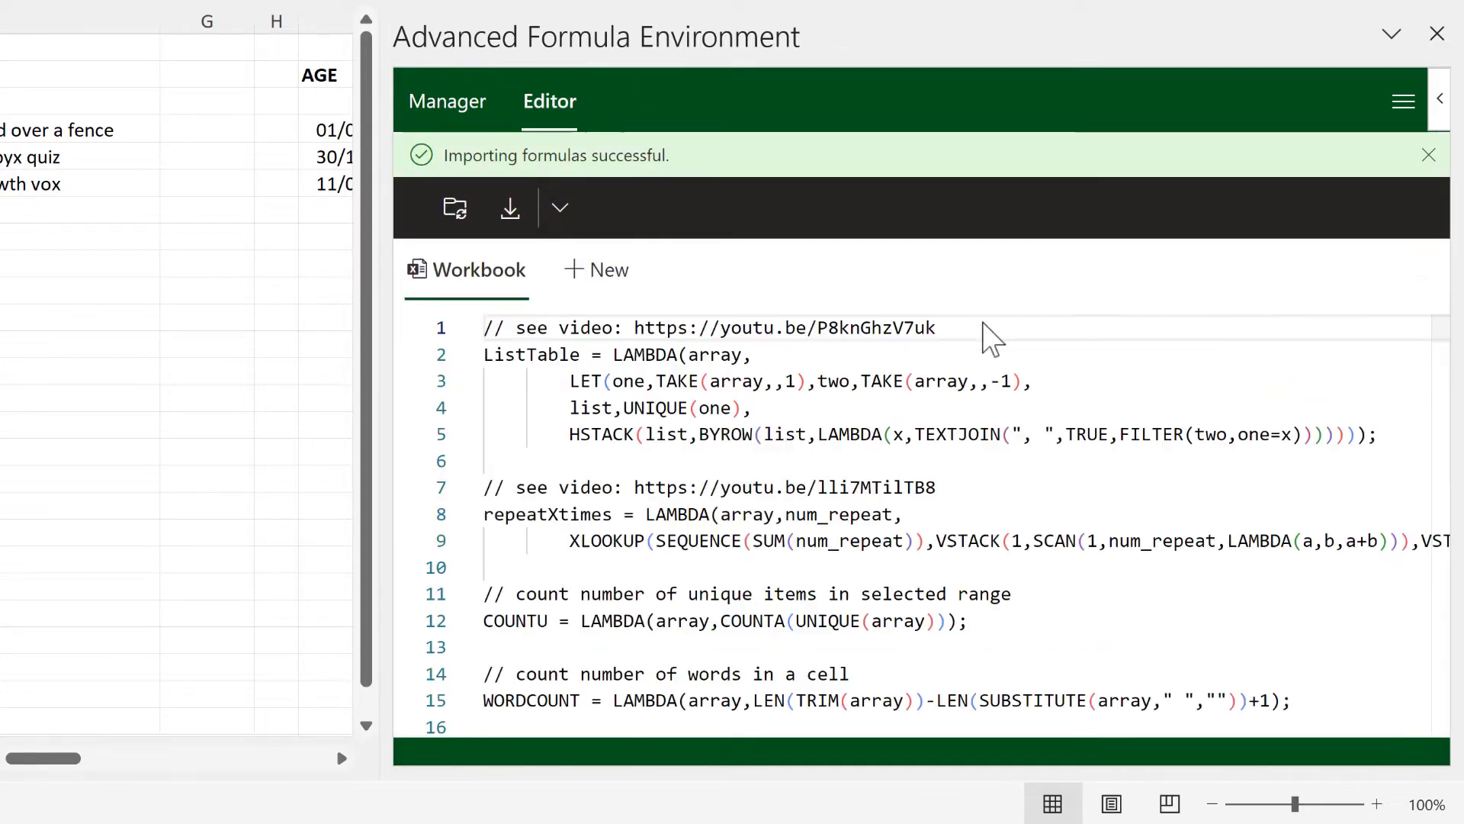
{"action": "scroll", "coordinate": [984, 341], "scroll_direction": "down", "scroll_amount": 20}
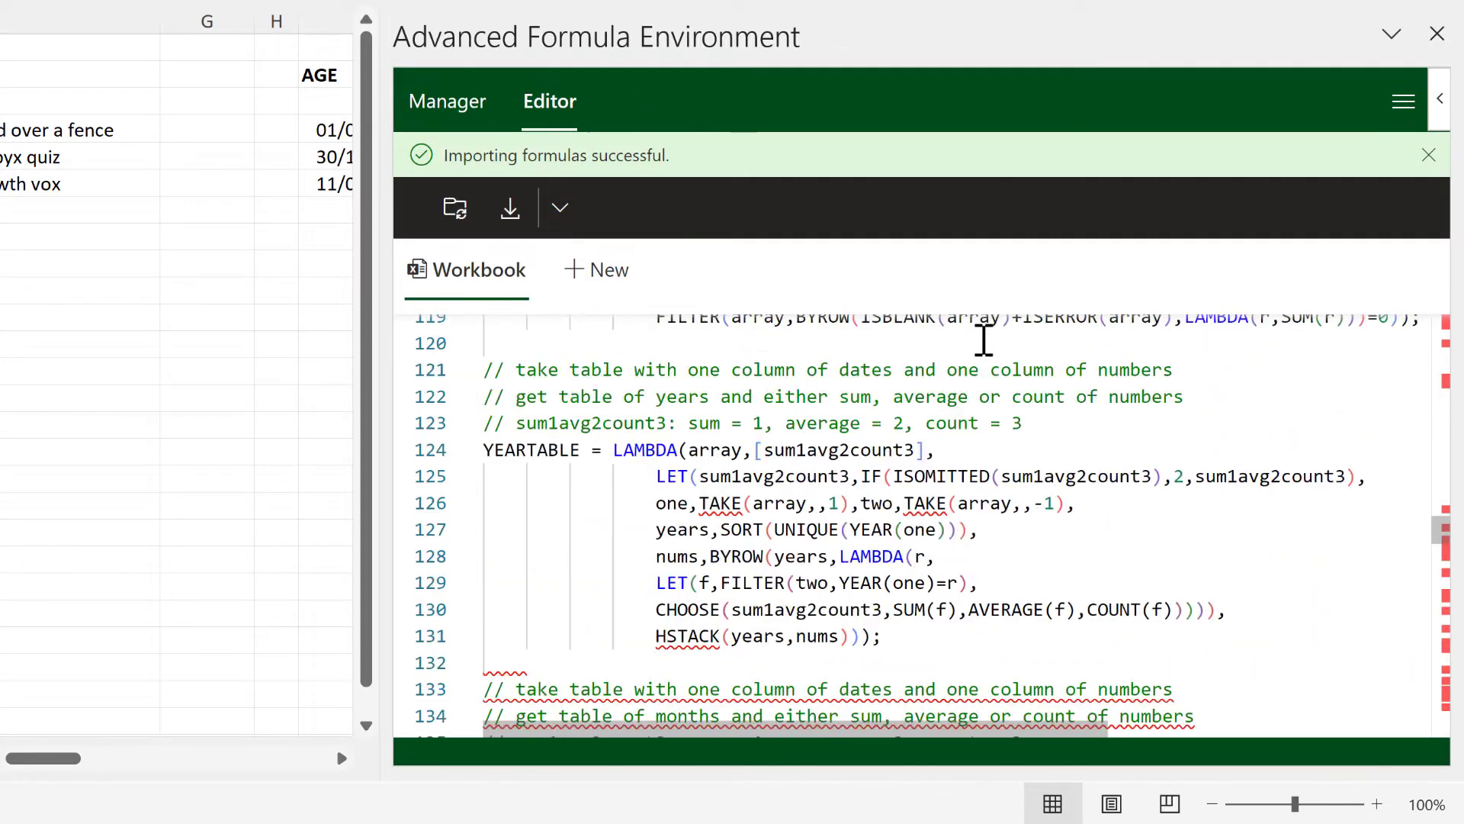
{"action": "scroll", "coordinate": [980, 340], "scroll_direction": "down", "scroll_amount": 20}
{"action": "scroll", "coordinate": [976, 340], "scroll_direction": "up", "scroll_amount": 12}
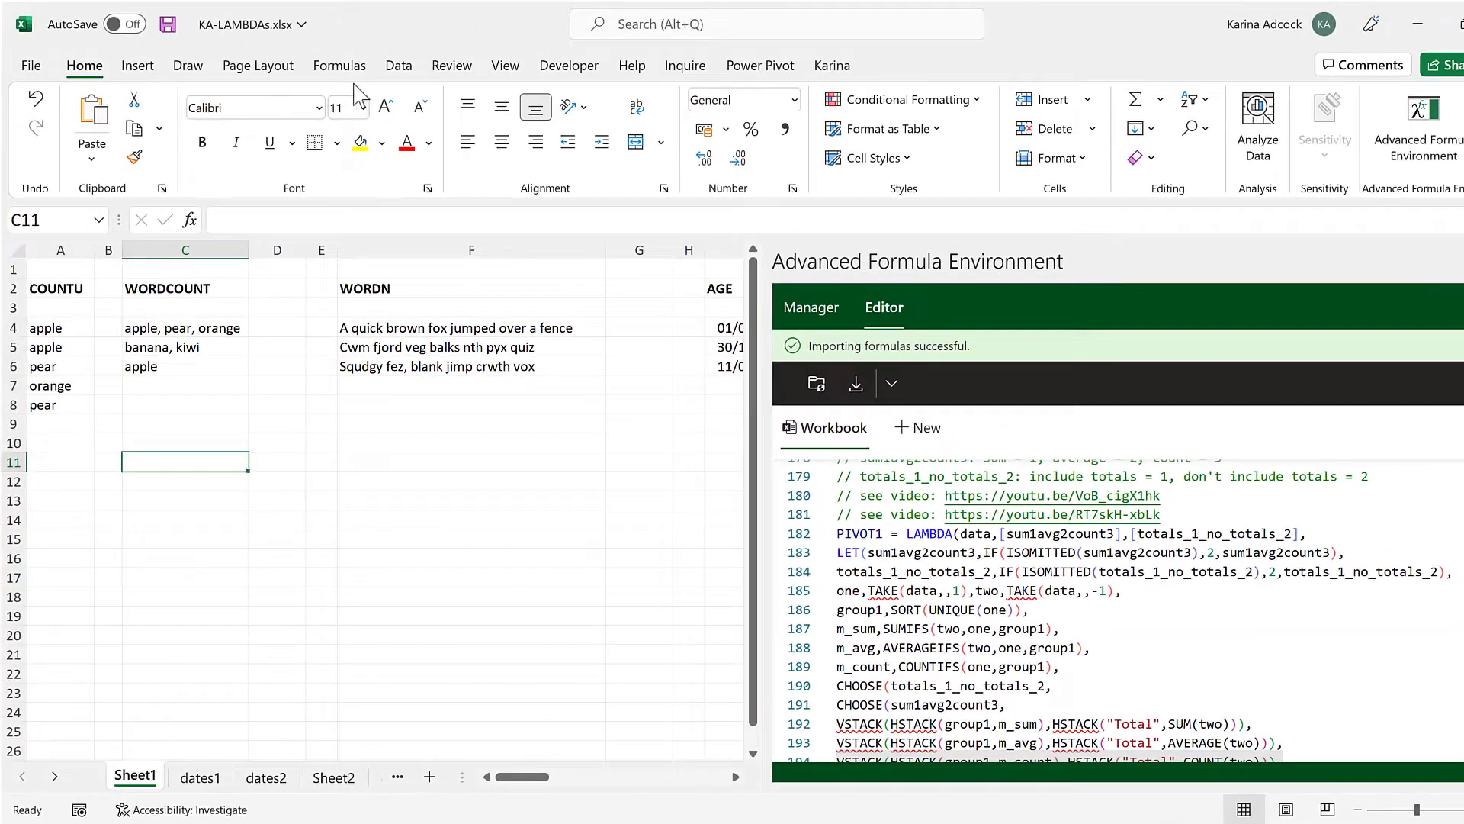
{"action": "left_click", "coordinate": [339, 66]}
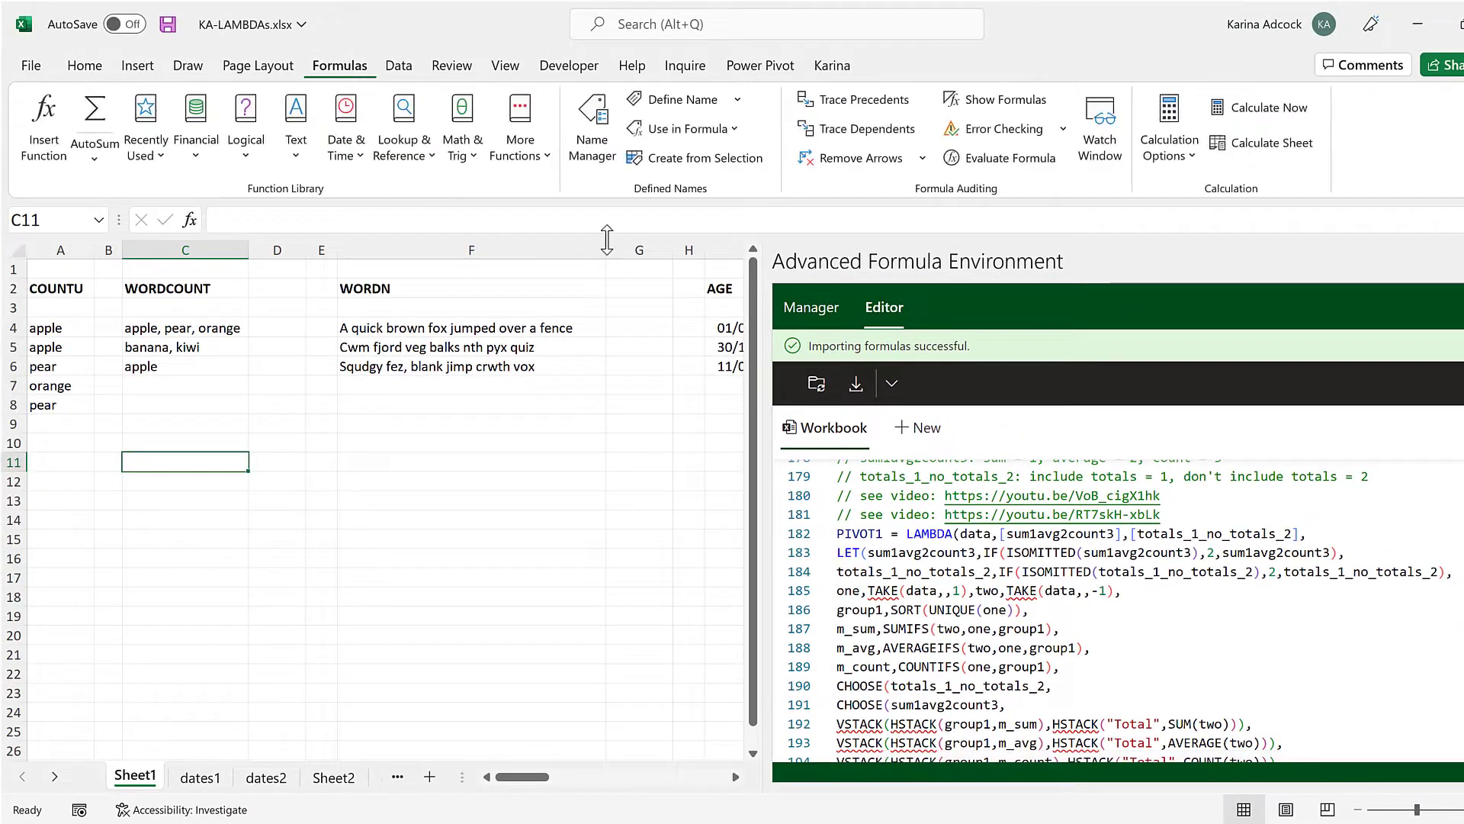
{"action": "left_click", "coordinate": [593, 137]}
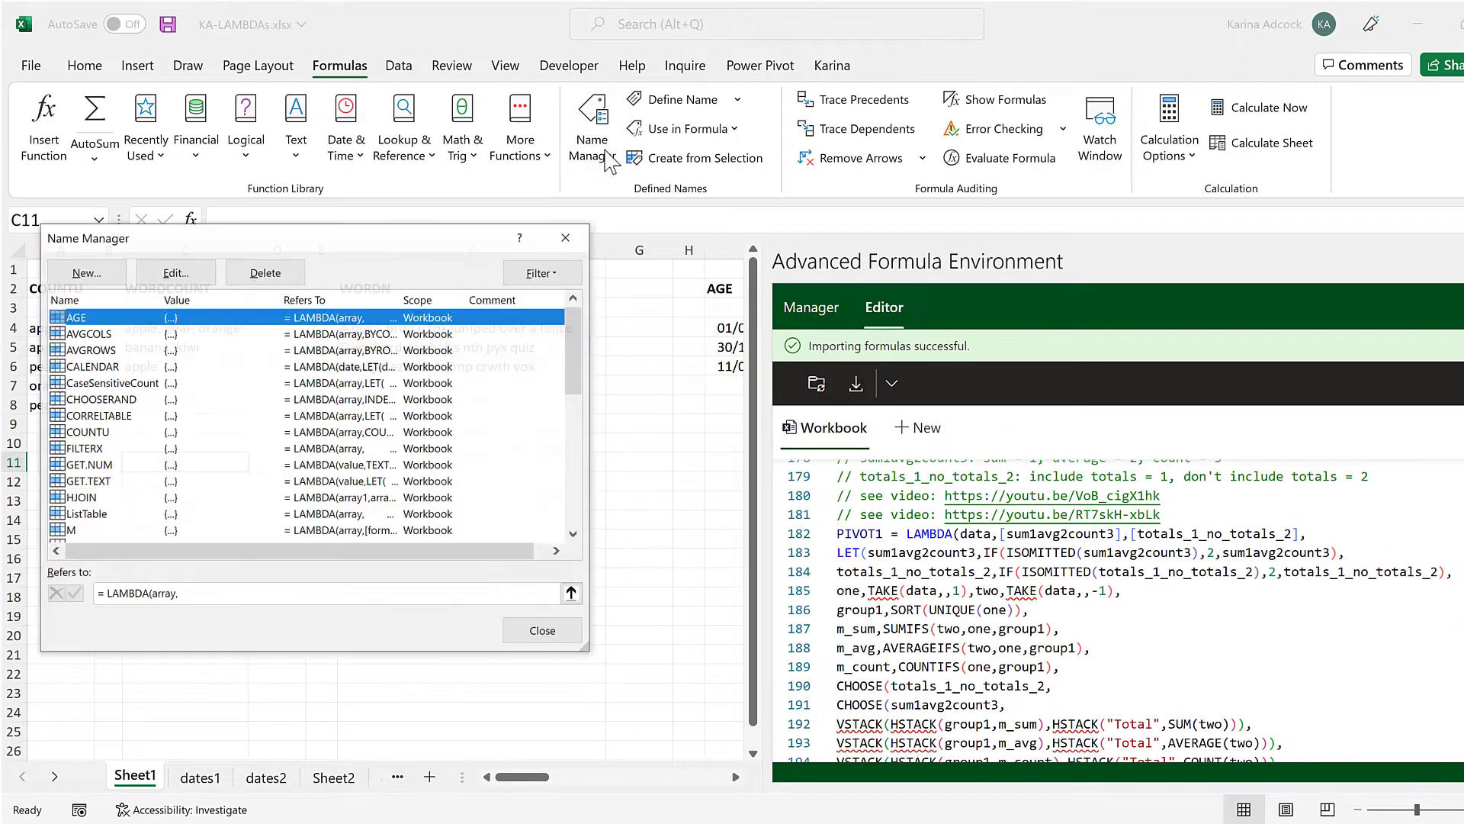
{"action": "left_click_drag", "start_coordinate": [569, 328], "coordinate": [578, 500]}
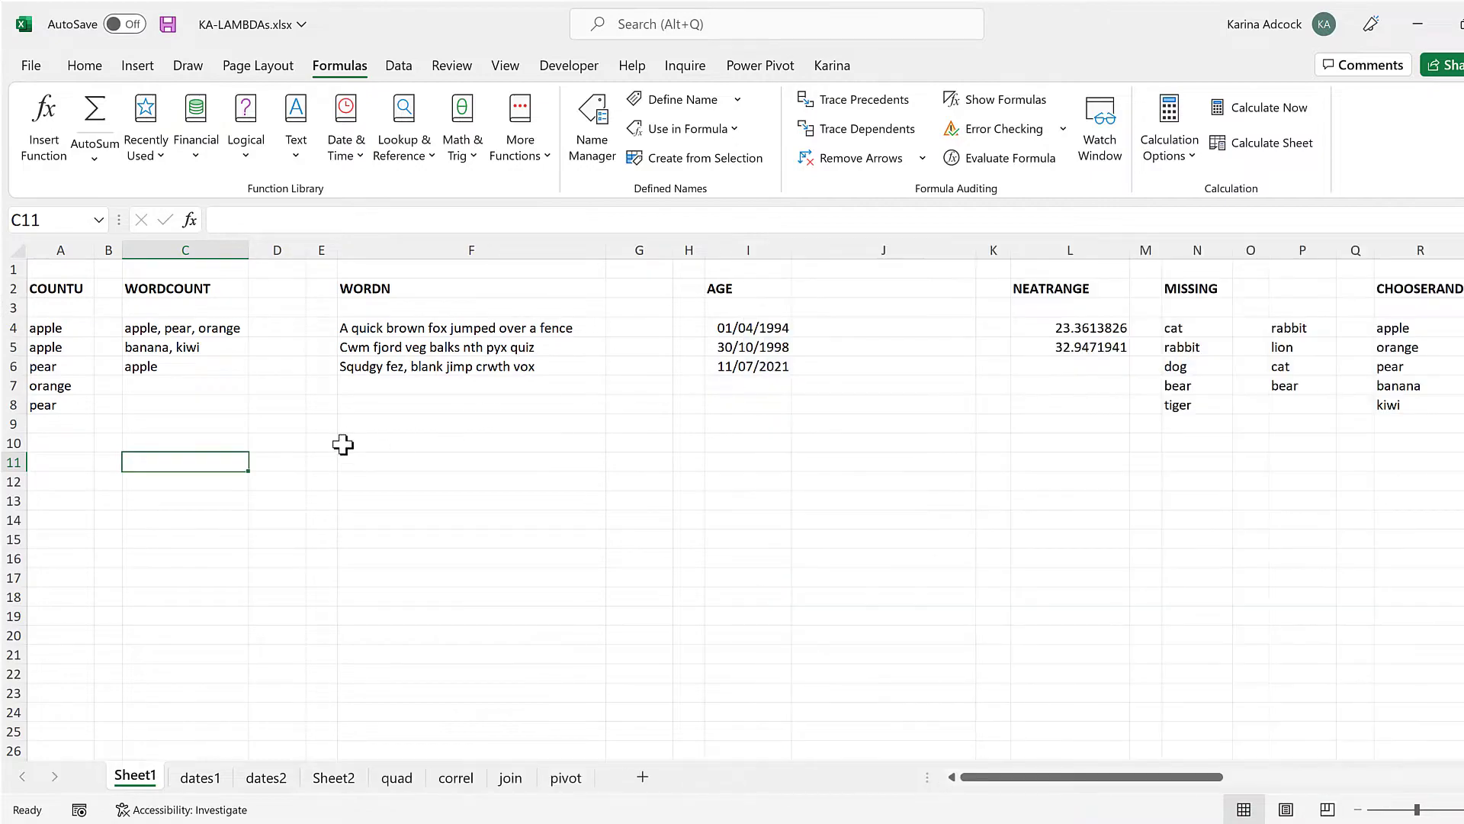
Step: Count the unique fruits by entering =COUNTU(A4:A8) in cell A10 of Sheet1, and check the result against the list
{"action": "left_click", "coordinate": [376, 501]}
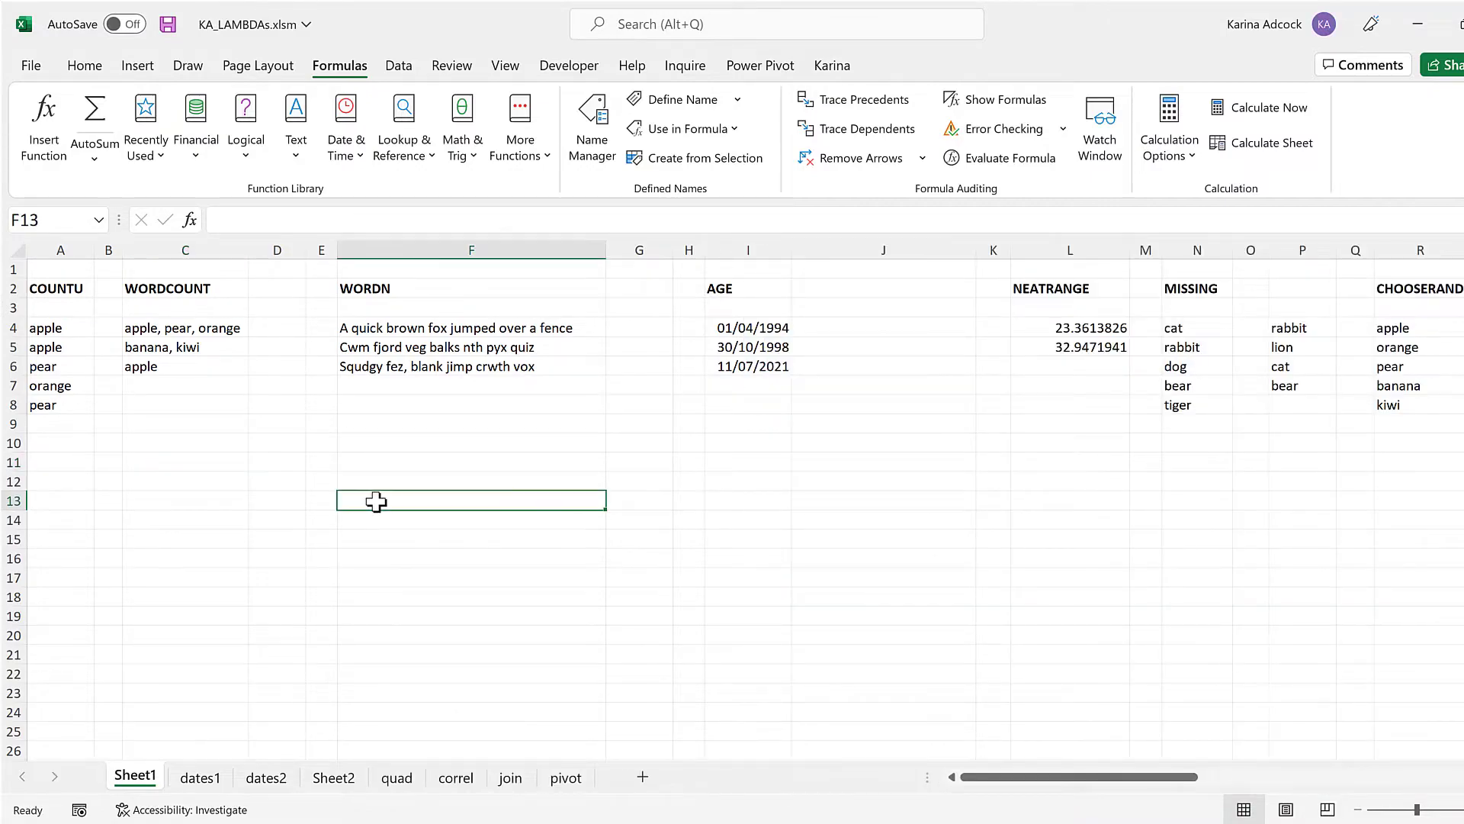
{"action": "left_click", "coordinate": [47, 443]}
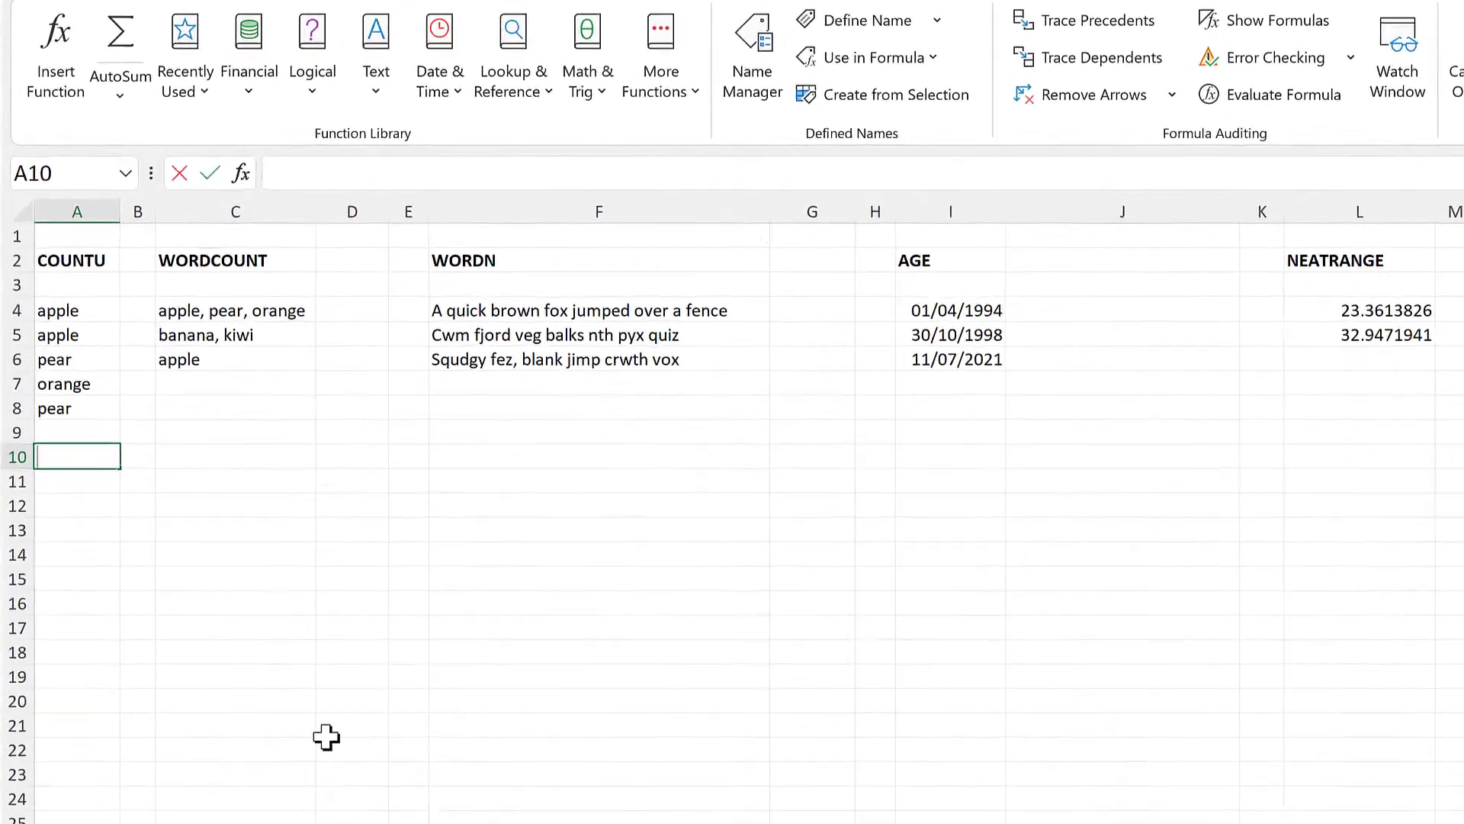
{"action": "type", "text": "=countu"}
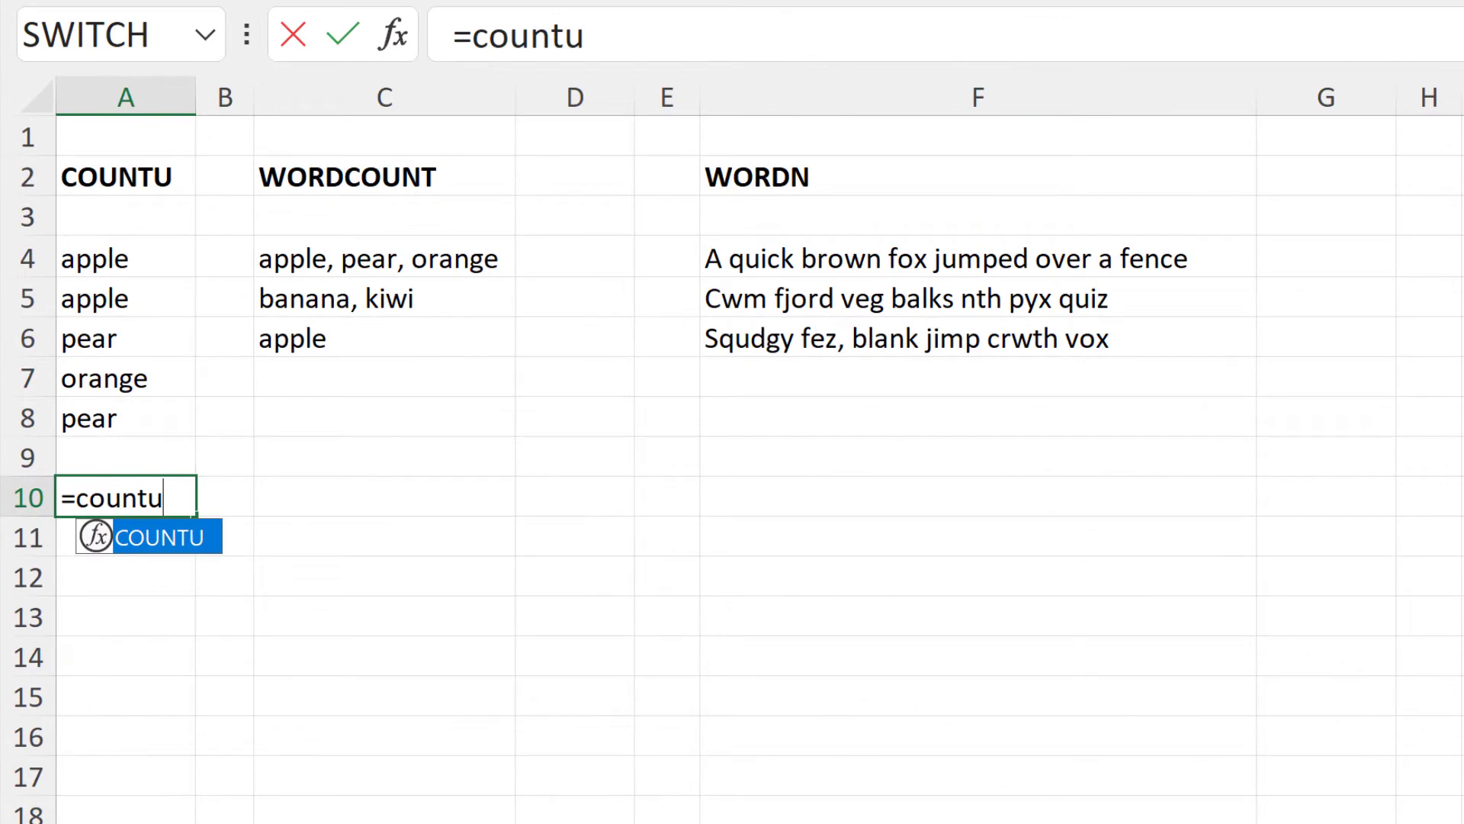
{"action": "key", "text": "Tab"}
{"action": "left_click", "coordinate": [109, 262]}
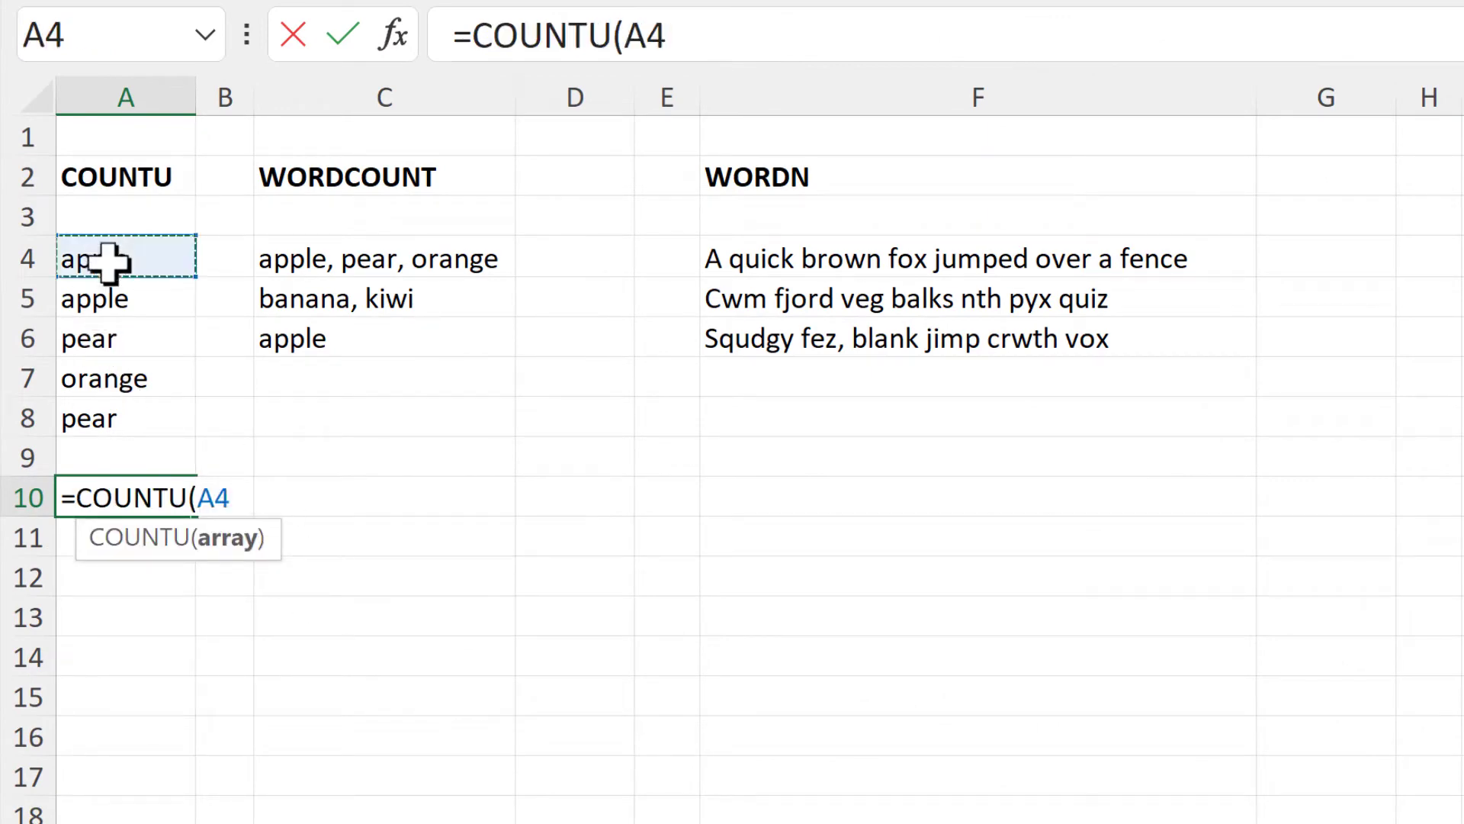
{"action": "left_click_drag", "start_coordinate": [109, 261], "coordinate": [111, 415]}
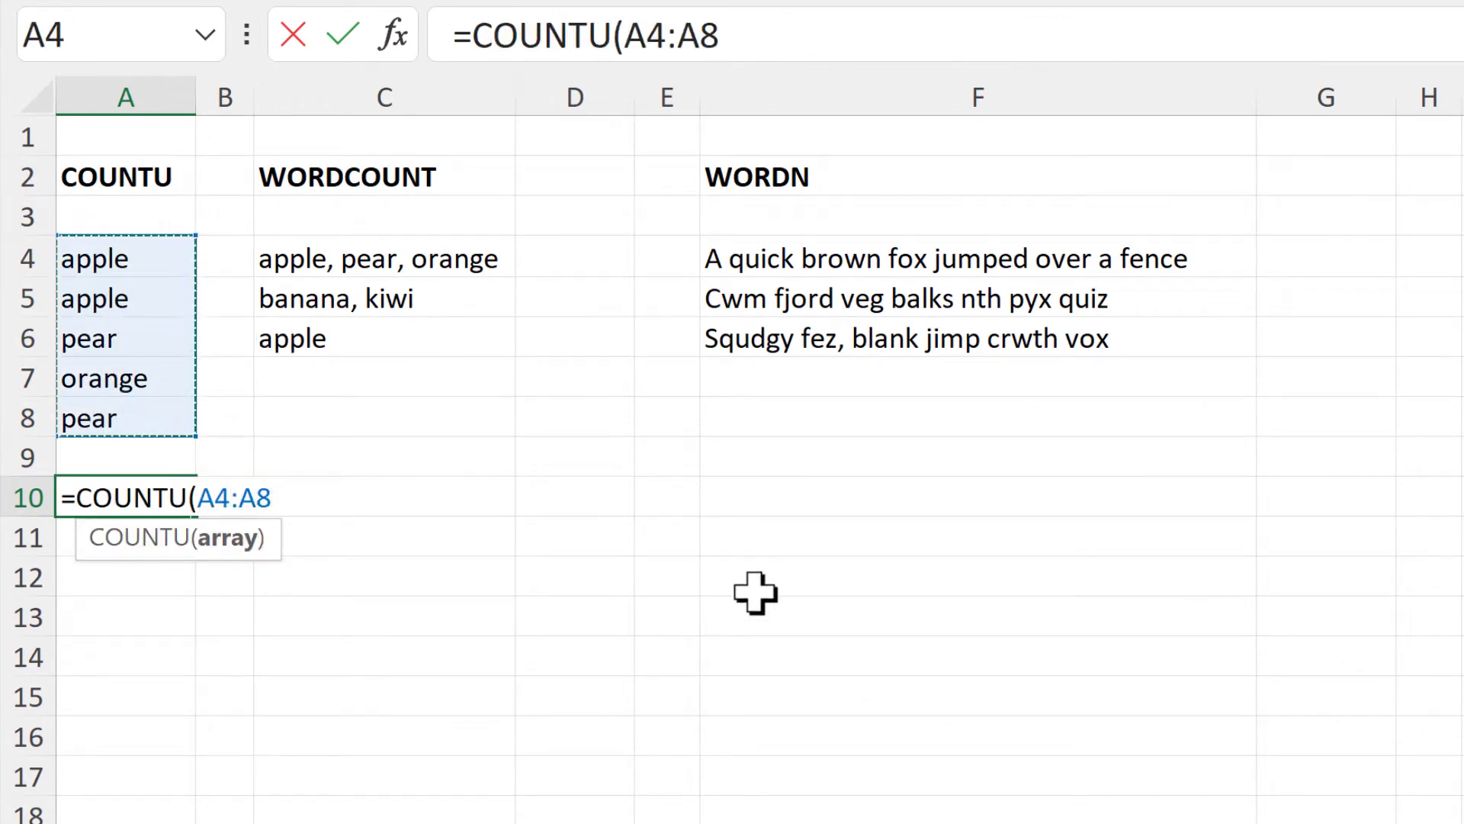
{"action": "key", "text": "Return"}
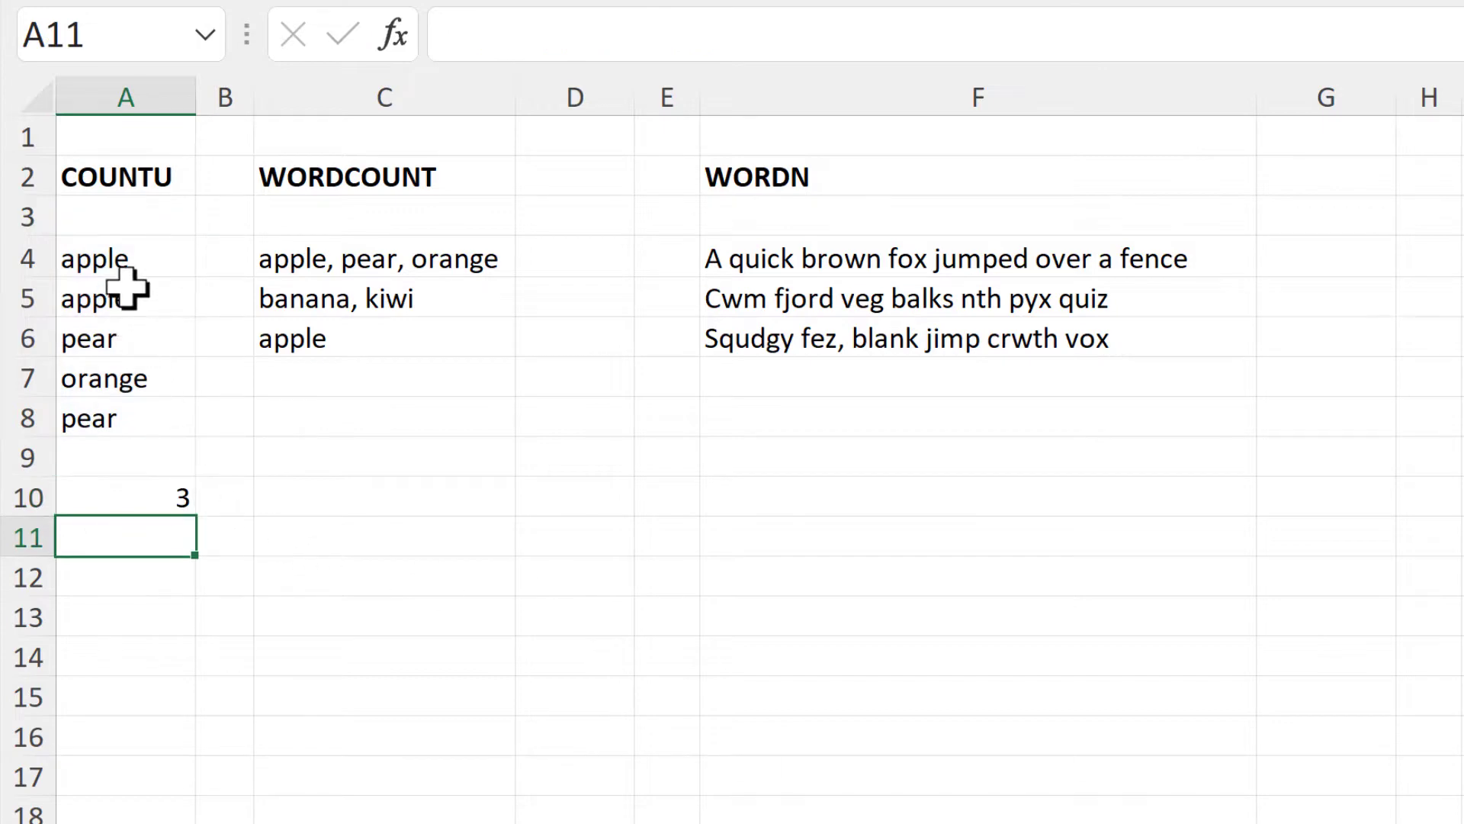
{"action": "left_click", "coordinate": [122, 299]}
{"action": "left_click", "coordinate": [120, 353]}
{"action": "left_click", "coordinate": [130, 379]}
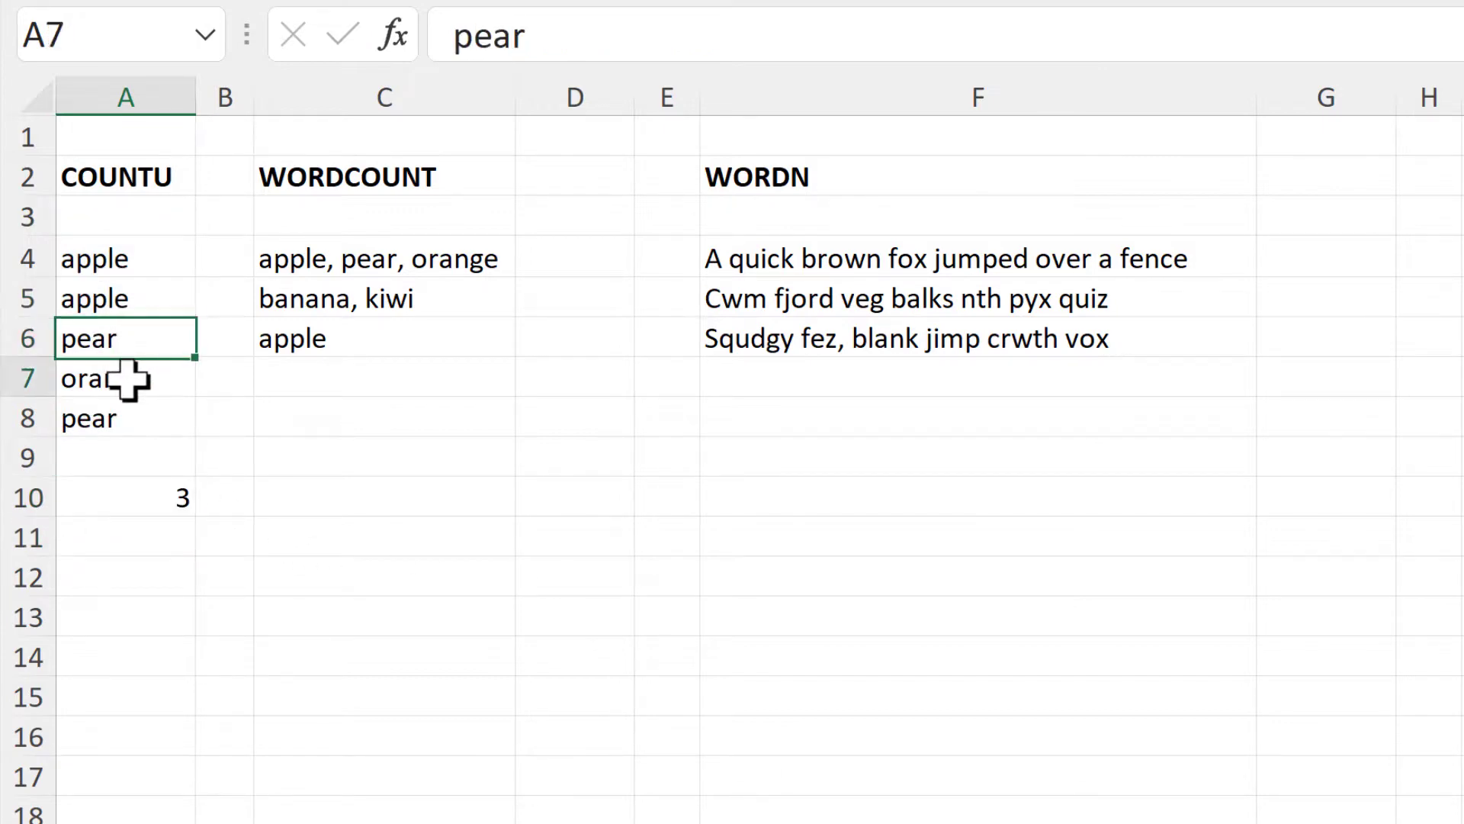
{"action": "left_click", "coordinate": [161, 501]}
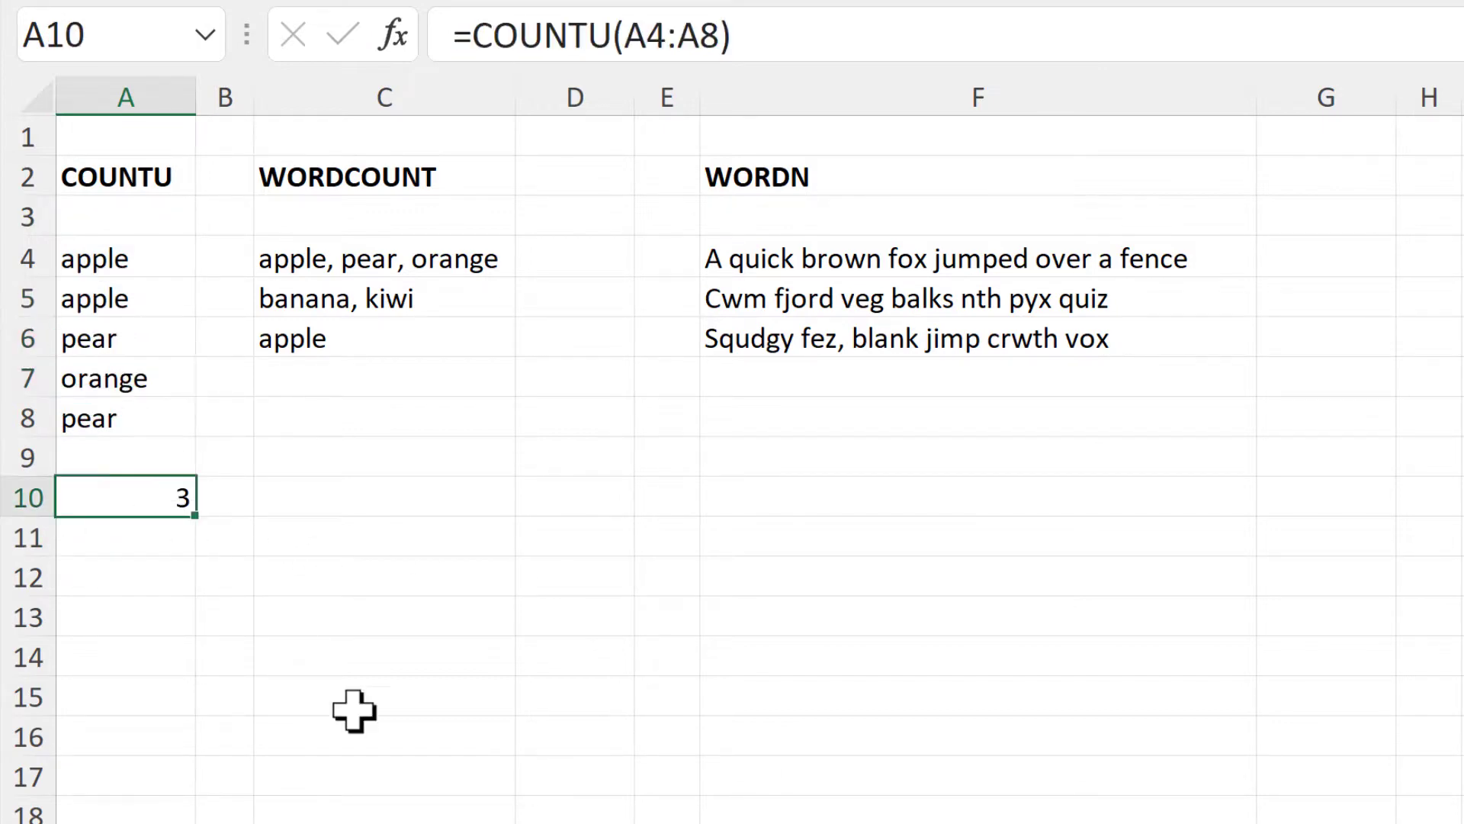
Step: Count the words in each cell of the WORDCOUNT list by entering =WORDCOUNT(C4:C6) in cell D4
{"action": "left_click", "coordinate": [546, 253]}
{"action": "type", "text": "=wordcou"}
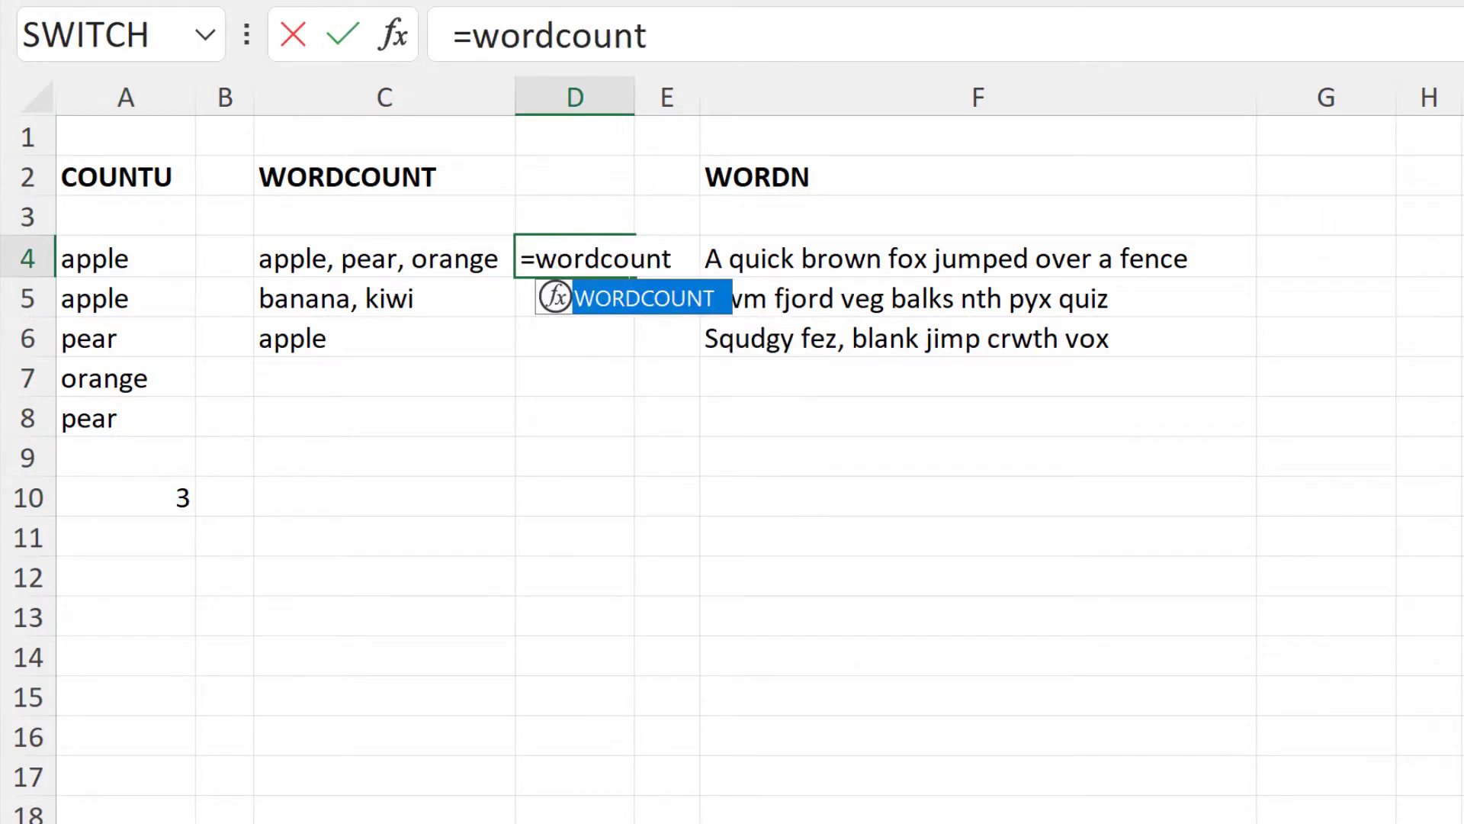
{"action": "type", "text": "nt"}
{"action": "key", "text": "Tab"}
{"action": "left_click_drag", "start_coordinate": [405, 287], "coordinate": [391, 340]}
{"action": "key", "text": "Return"}
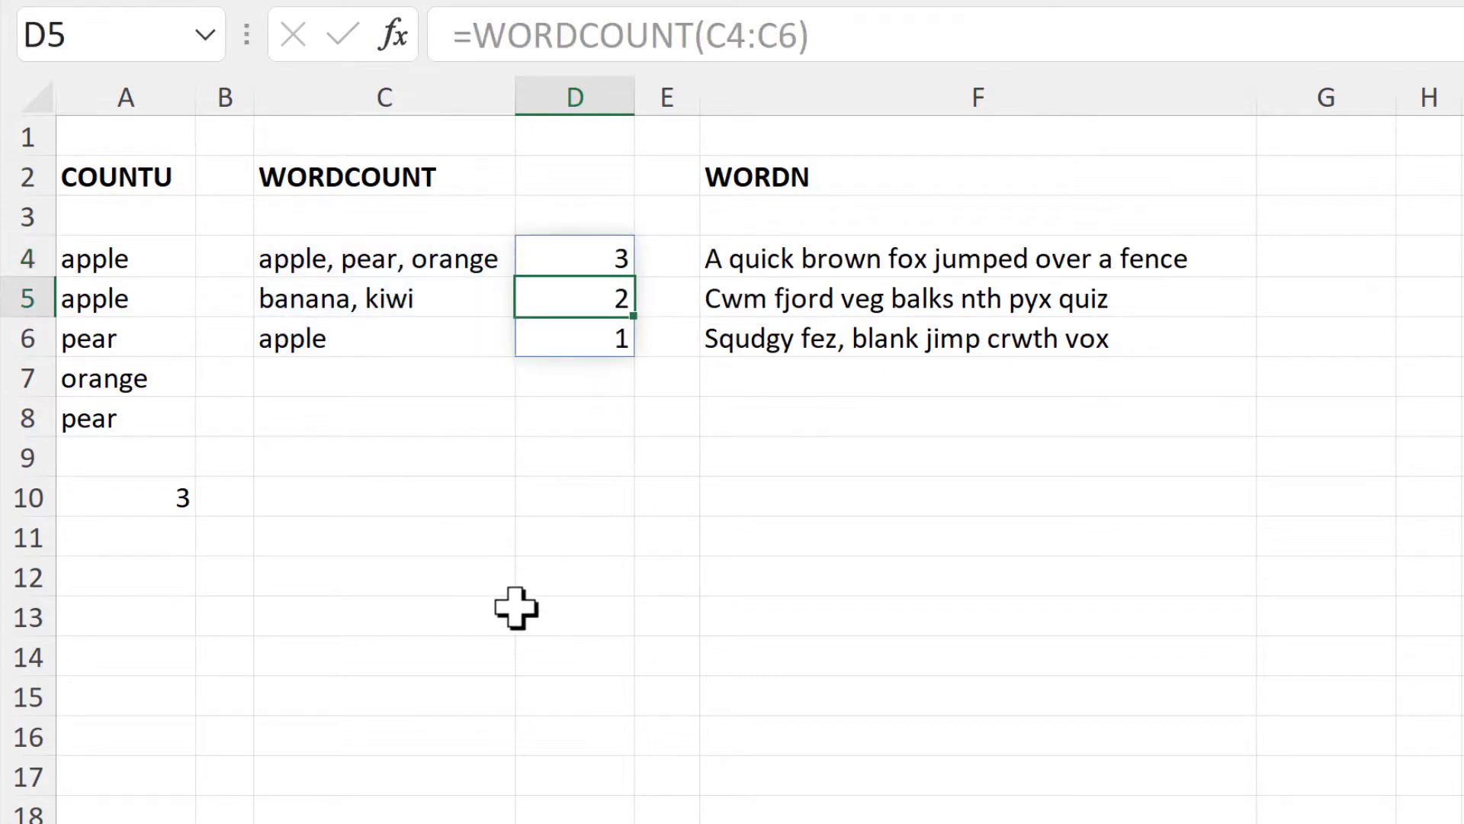
Step: Extract the third word of each WORDN phrase by entering =WORDN(F4,3) in cell G4 and filling it down to G6
{"action": "left_click", "coordinate": [1187, 262]}
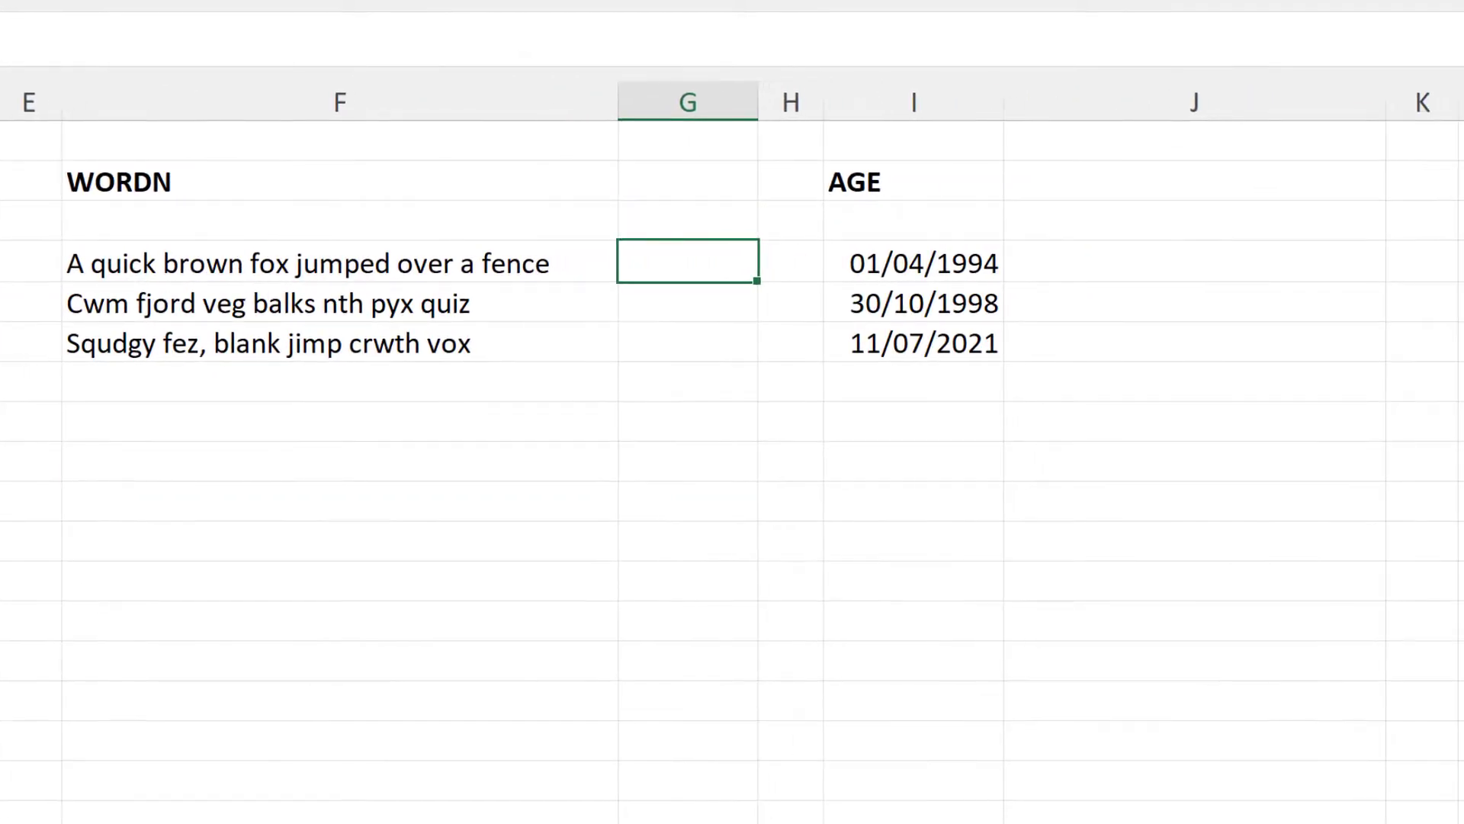
{"action": "type", "text": "=wordn"}
{"action": "key", "text": "Tab"}
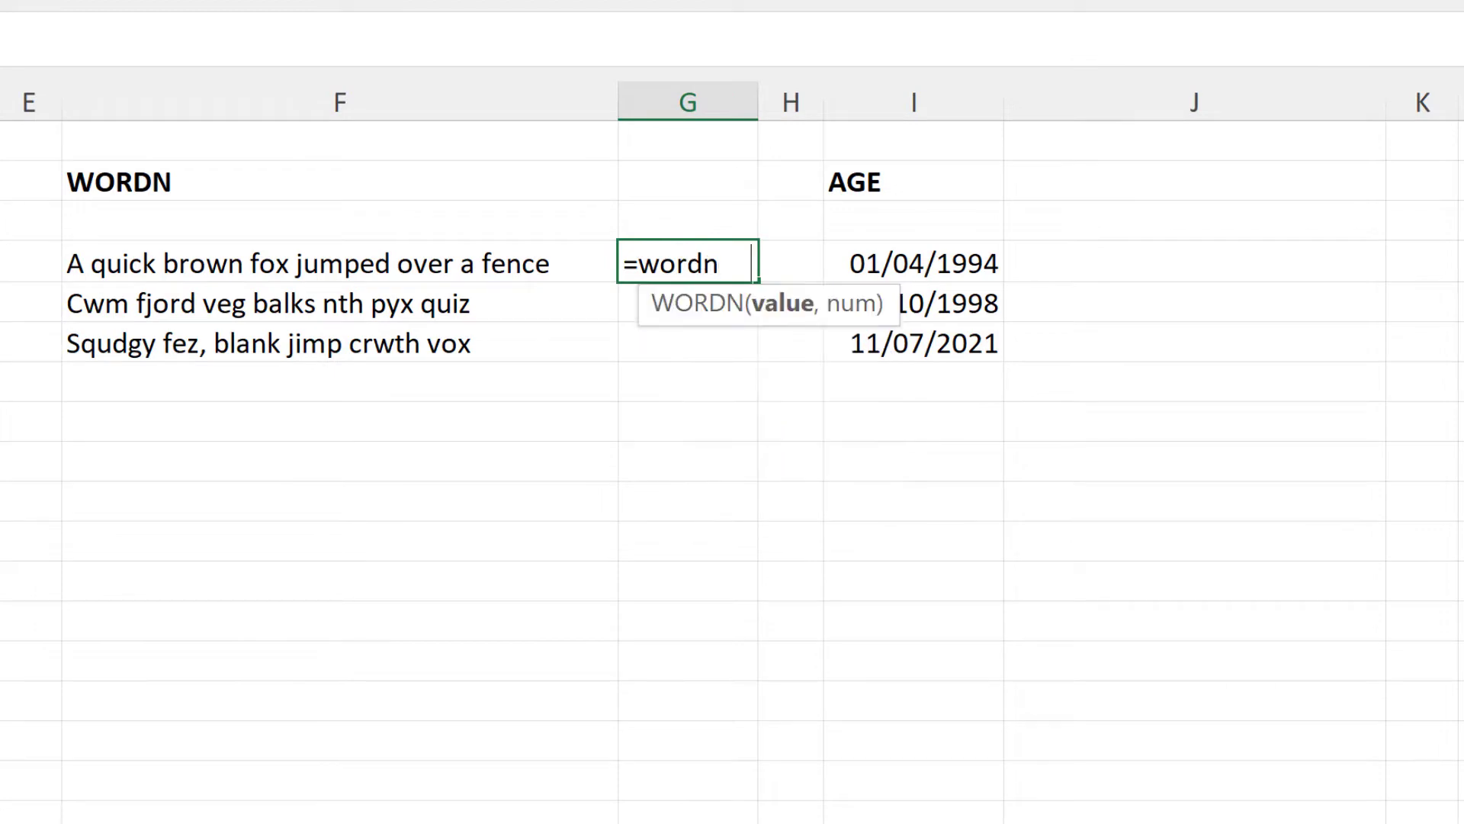
{"action": "left_click", "coordinate": [442, 262]}
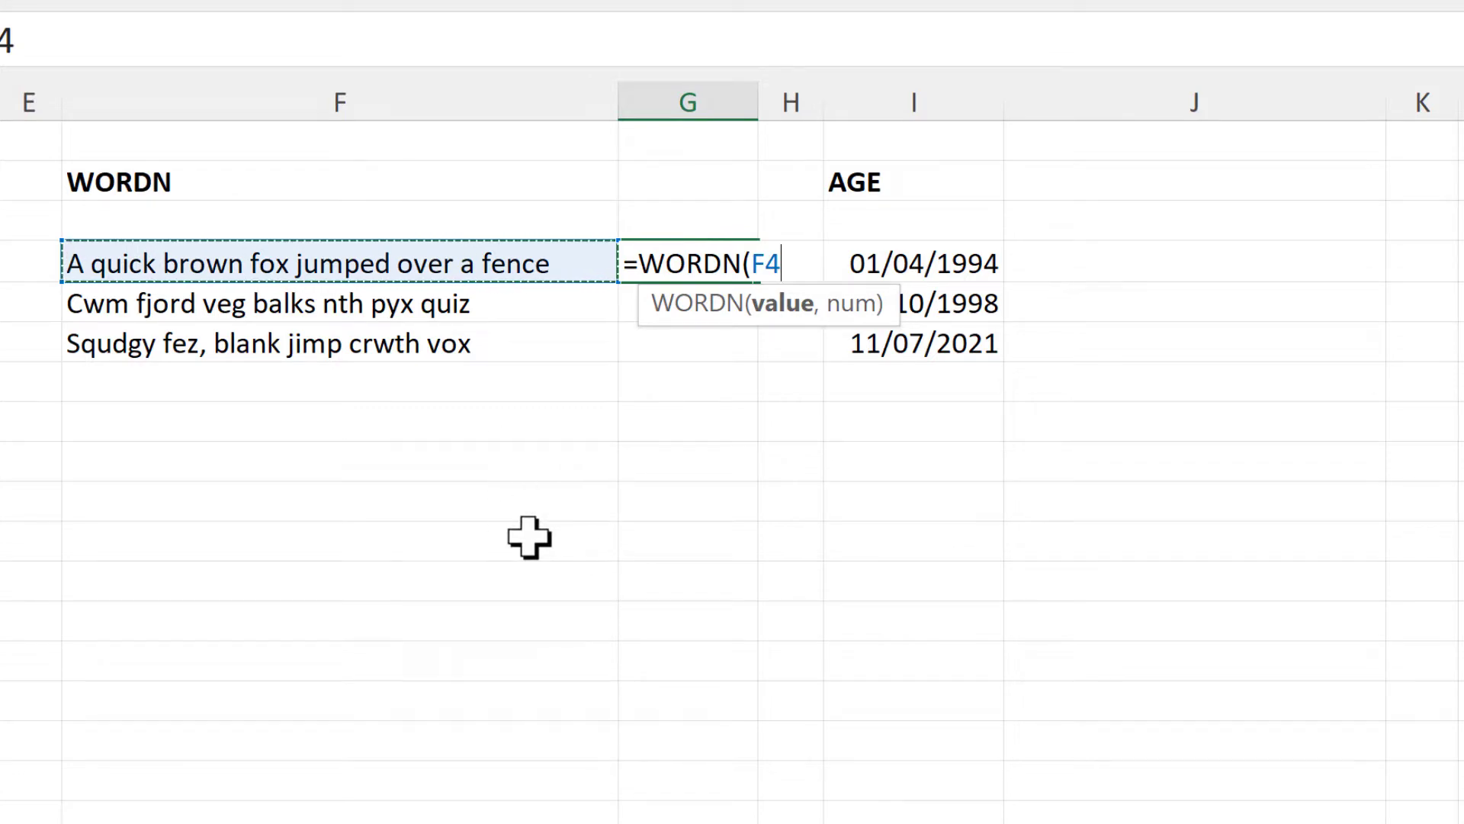
{"action": "type", "text": ",3"}
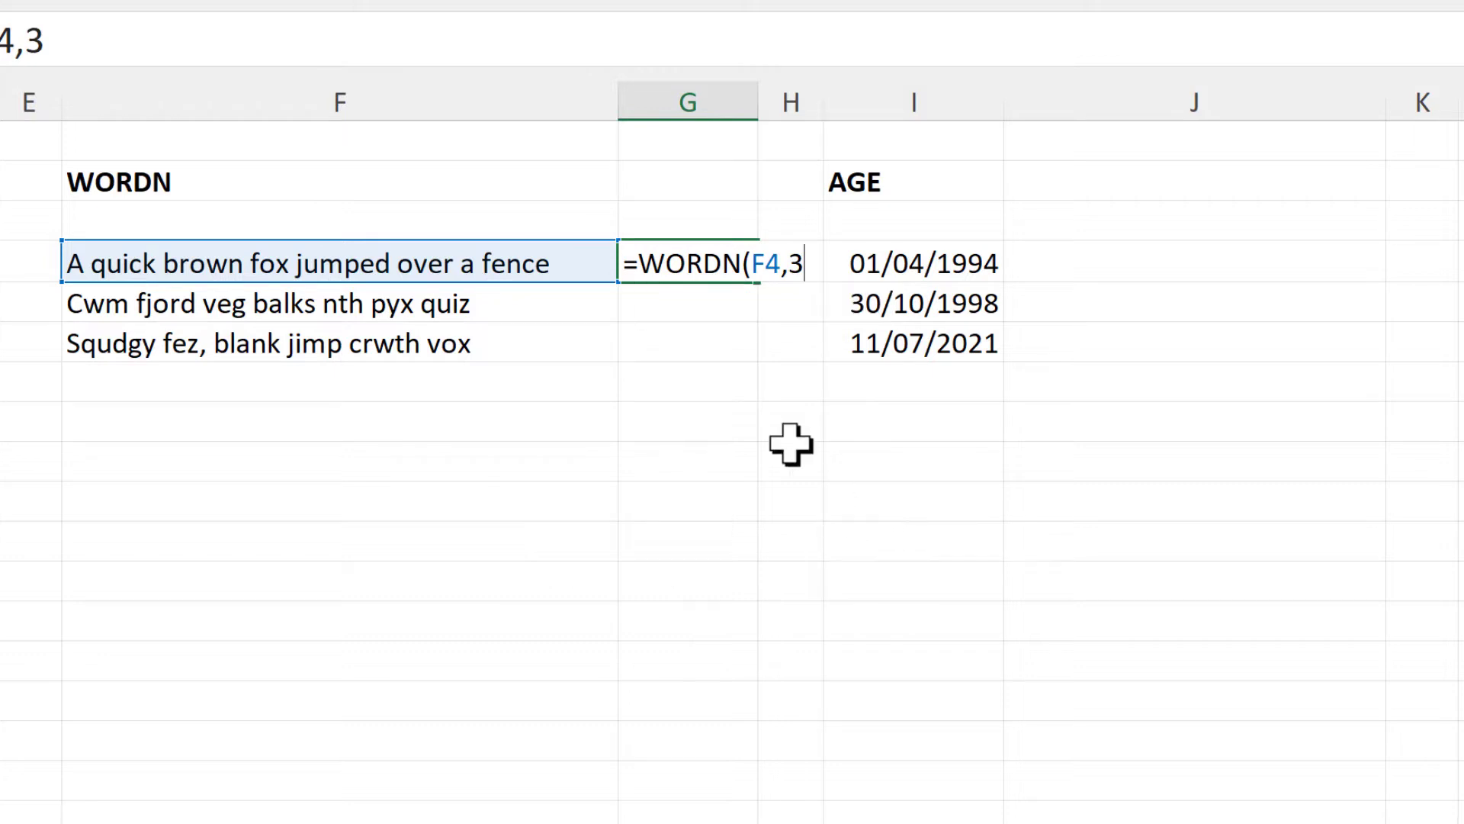
{"action": "key", "text": "Return"}
{"action": "left_click", "coordinate": [711, 271]}
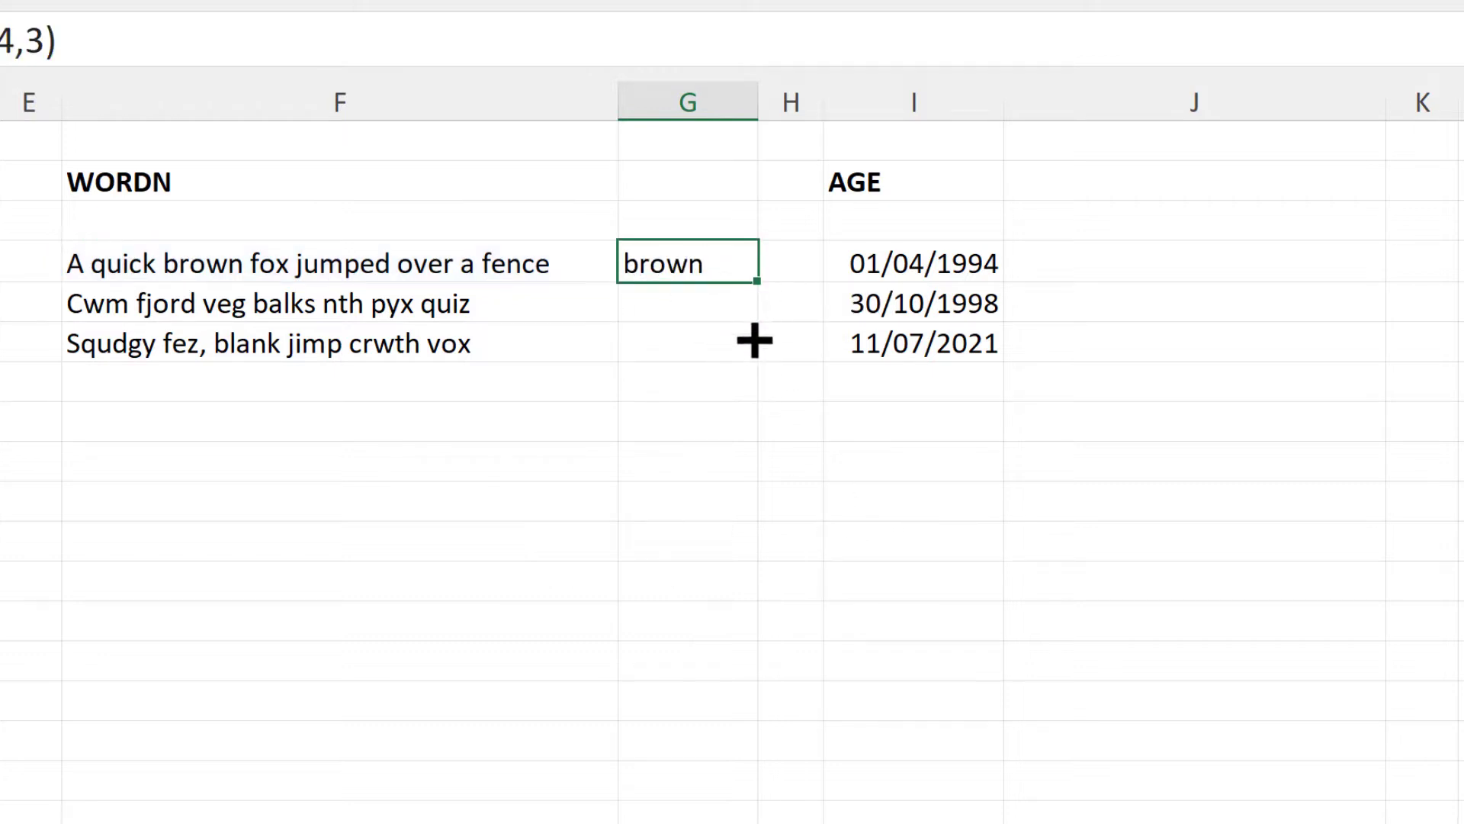
{"action": "left_click_drag", "start_coordinate": [754, 341], "coordinate": [750, 354]}
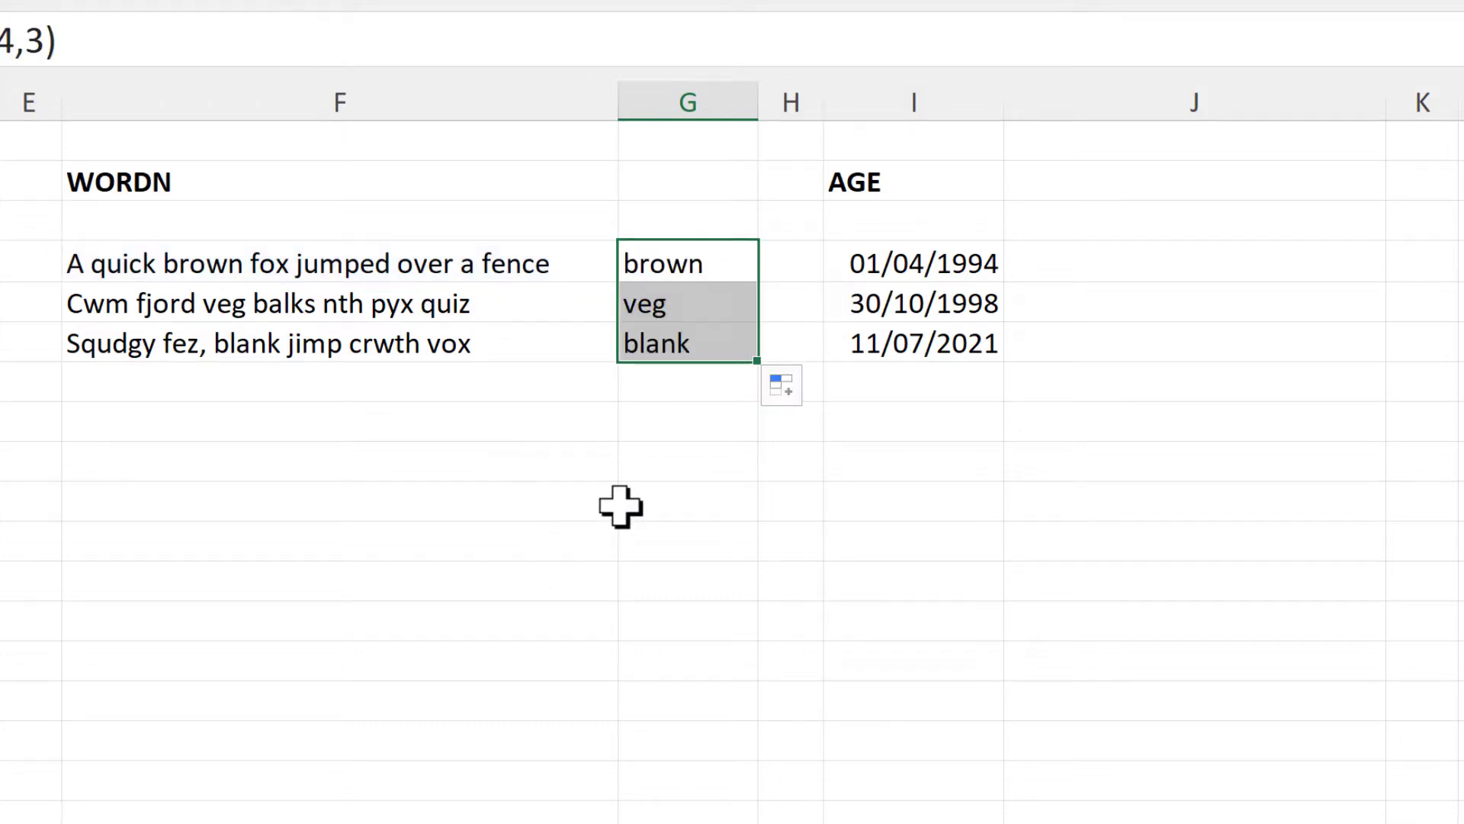
{"action": "left_click", "coordinate": [620, 505]}
Step: Calculate the ages for the dates in the AGE list by entering =AGE(I4:I6) in cell J4
{"action": "left_click", "coordinate": [1093, 275]}
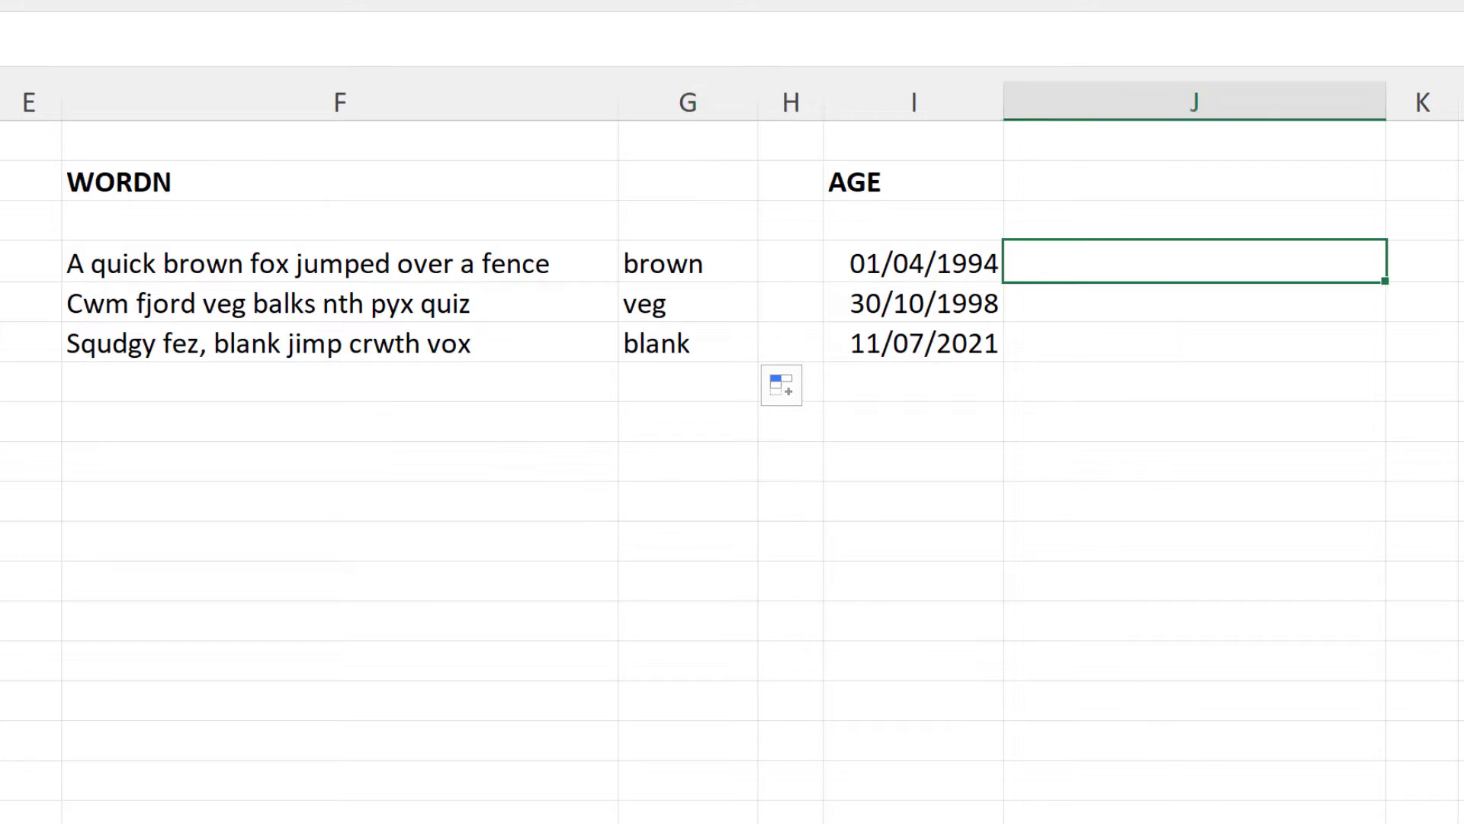
{"action": "type", "text": "=age"}
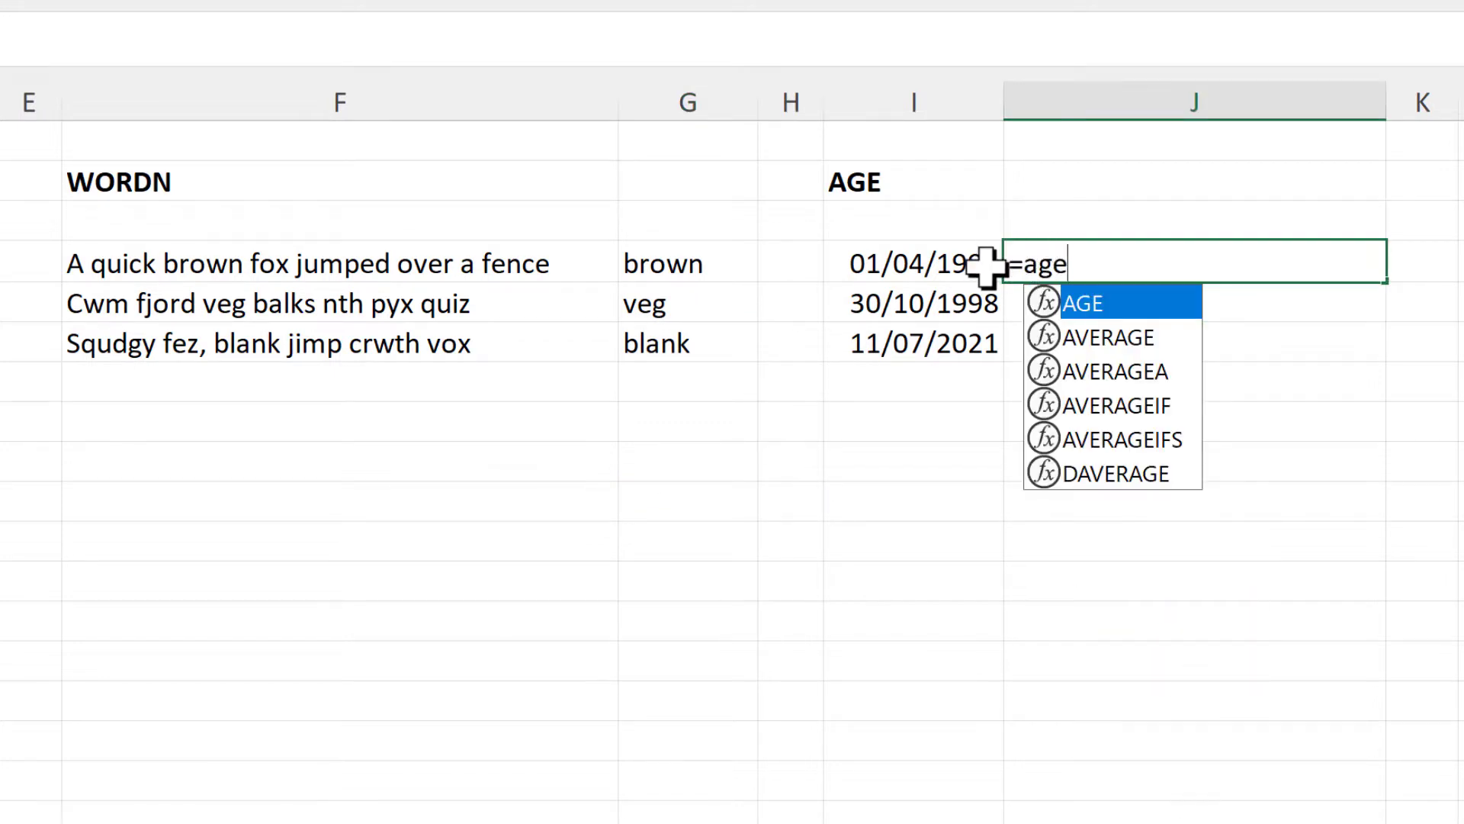
{"action": "key", "text": "Tab"}
{"action": "left_click_drag", "start_coordinate": [931, 267], "coordinate": [925, 335]}
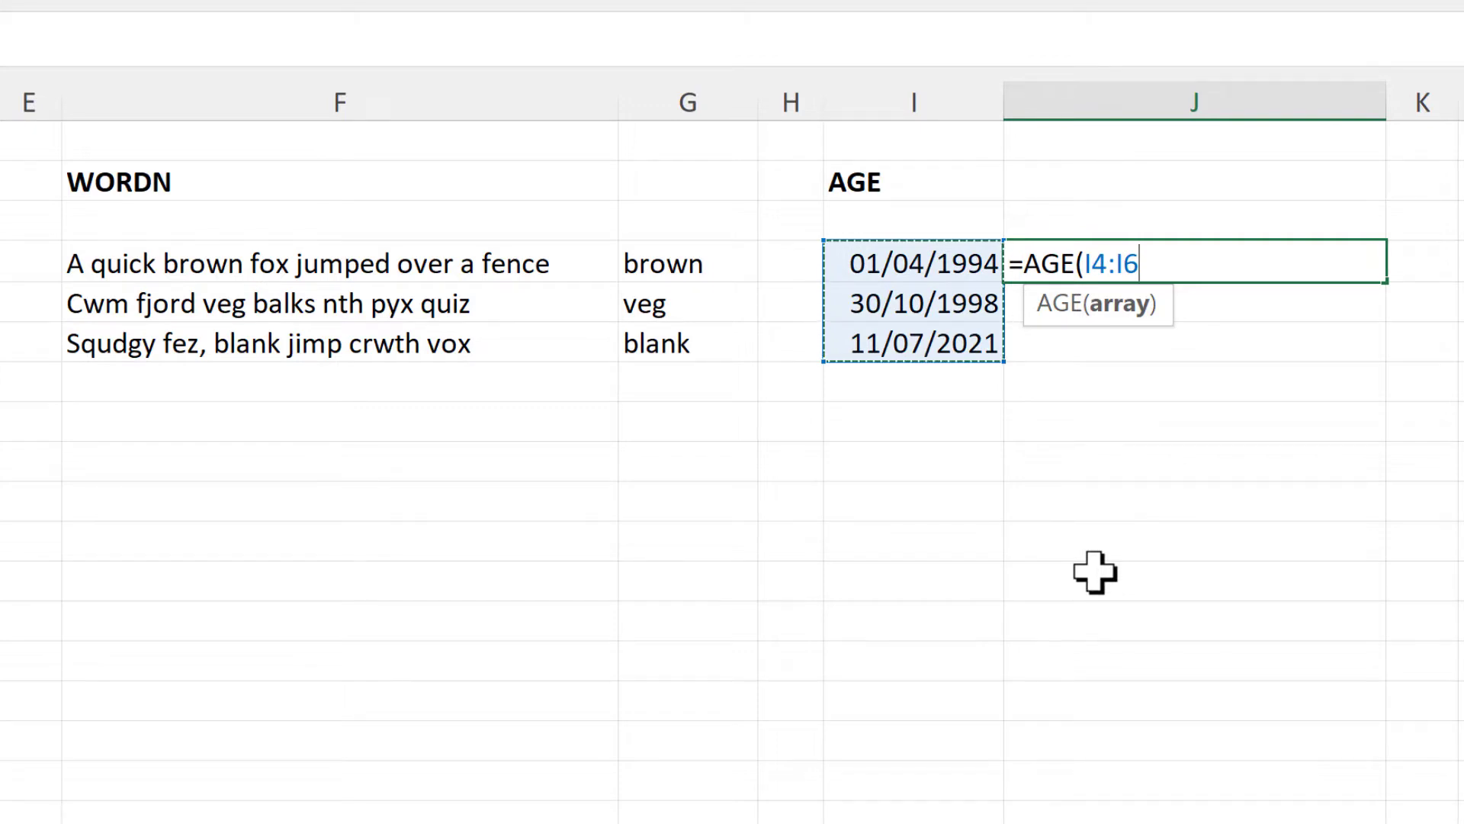
{"action": "key", "text": "ctrl+Return"}
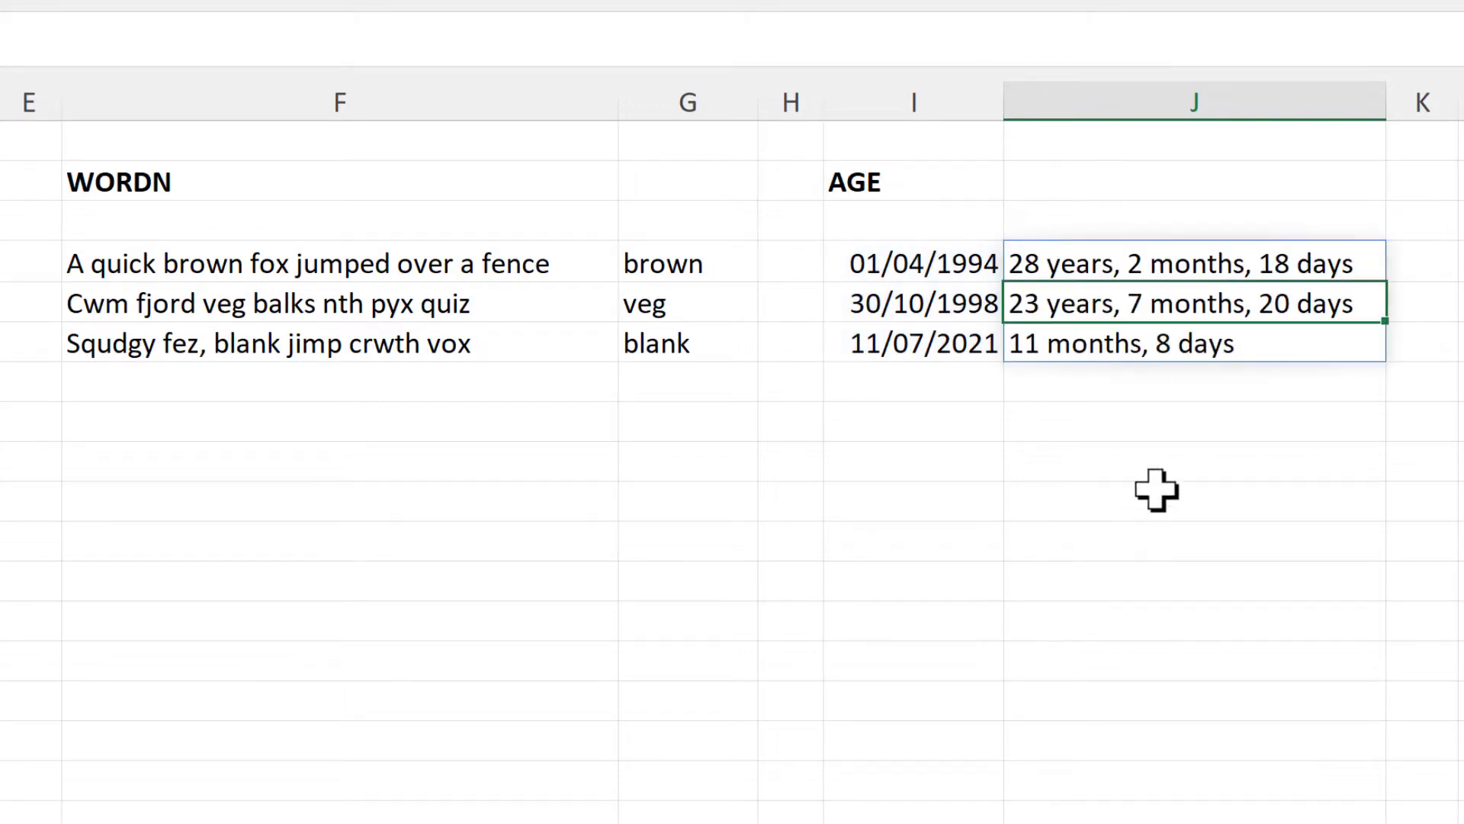
{"action": "left_click", "coordinate": [1157, 494]}
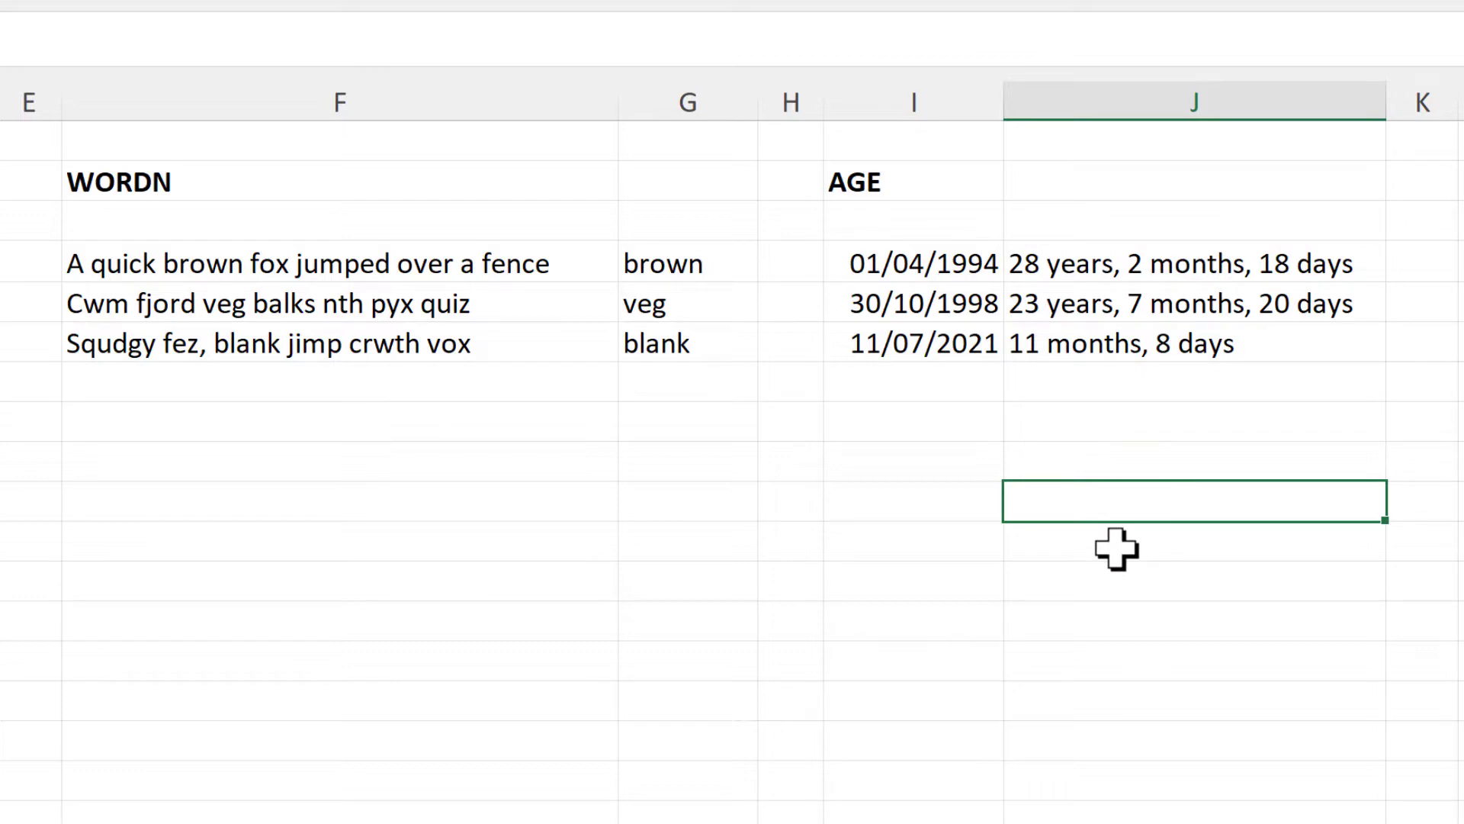
Step: Format the two NEATRANGE values as a pound range by entering =NEATRANGE(L4,L5,"£#") in cell L11, and check it against the source numbers
{"action": "scroll", "coordinate": [1114, 546], "scroll_direction": "right", "scroll_amount": 3}
{"action": "scroll", "coordinate": [1052, 560], "scroll_direction": "right", "scroll_amount": 4}
{"action": "left_click", "coordinate": [518, 551]}
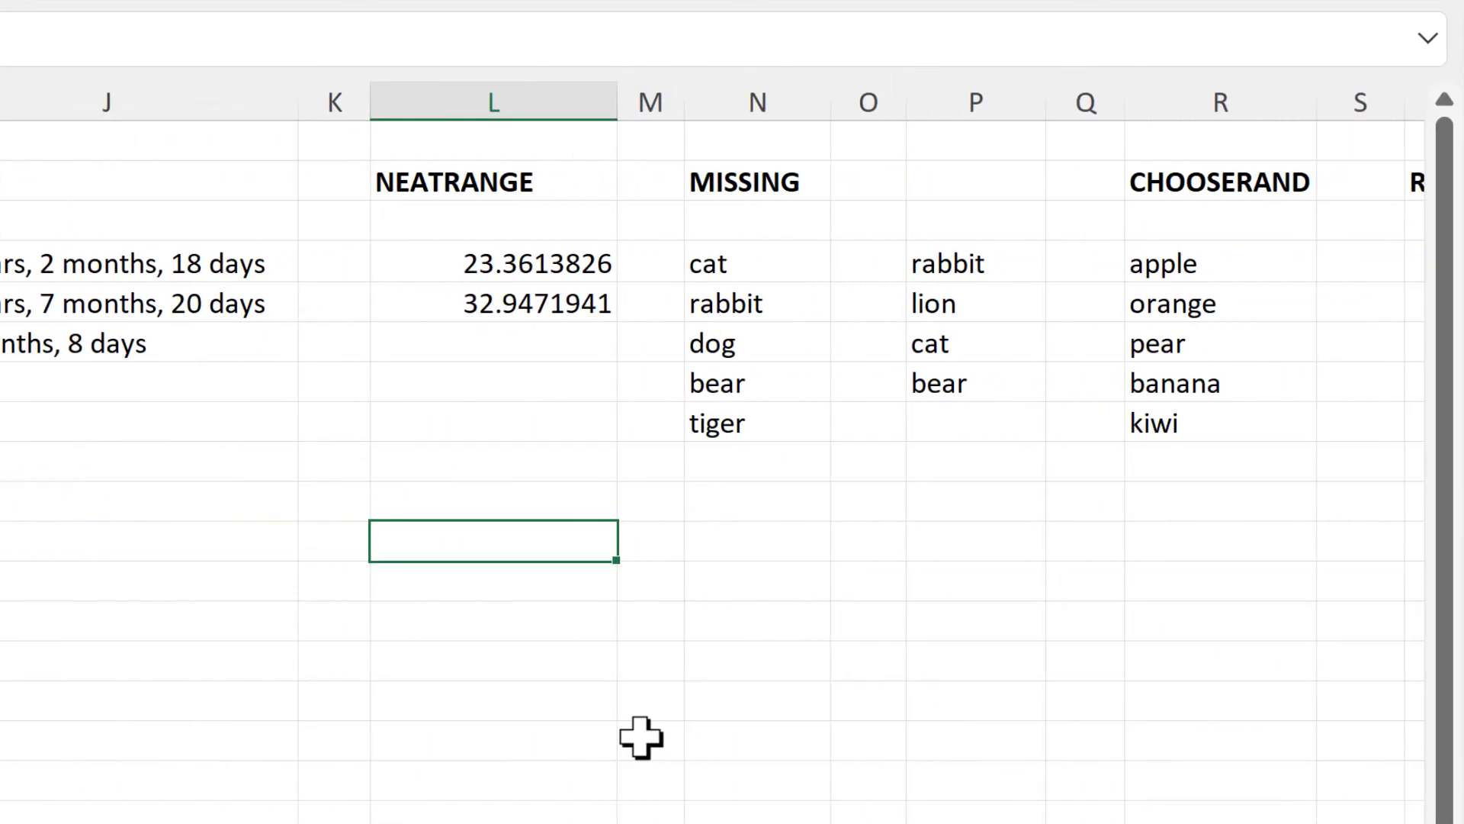
{"action": "type", "text": "=neat"}
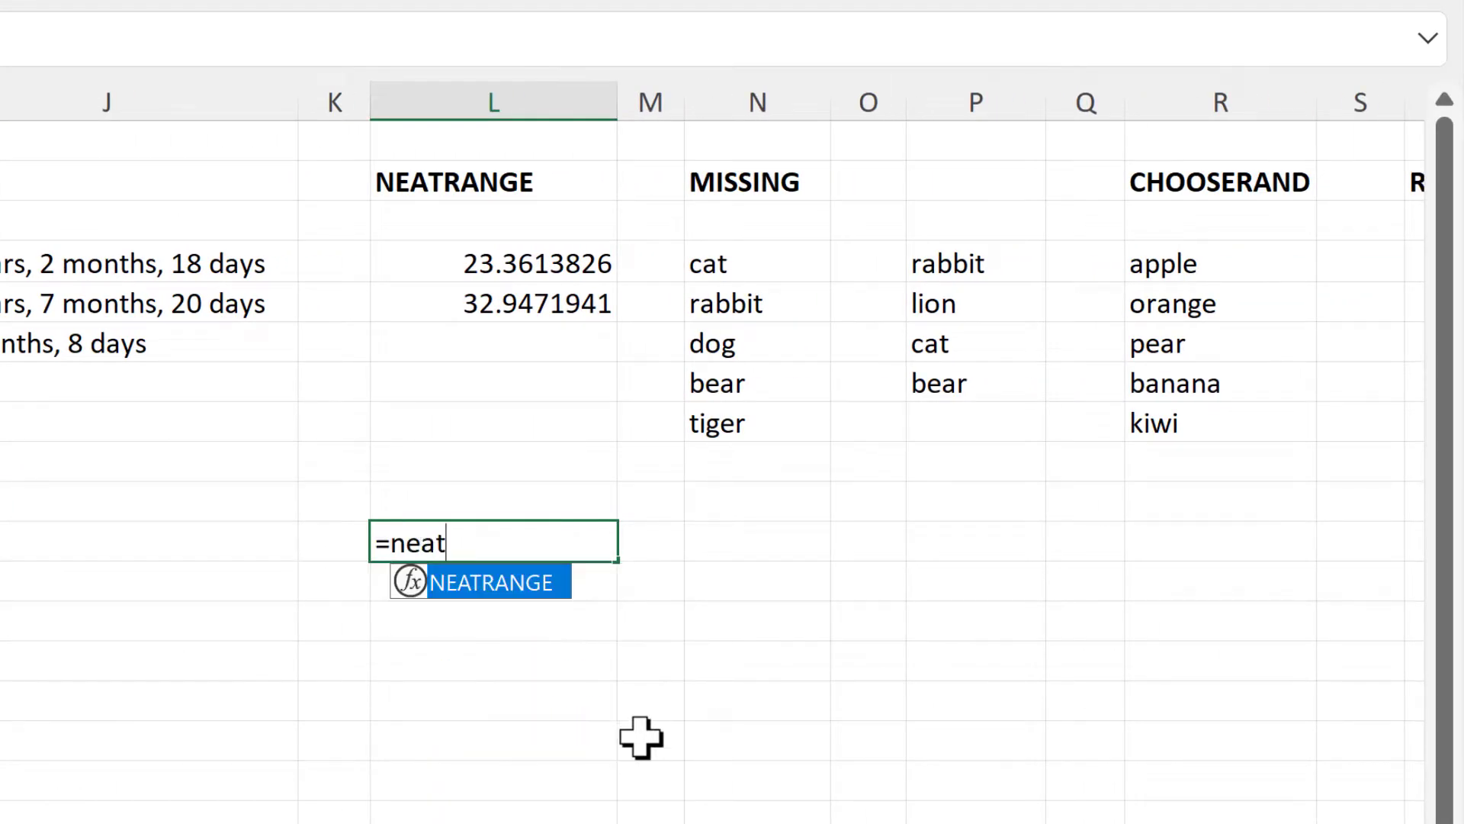
{"action": "type", "text": "range"}
{"action": "key", "text": "Tab"}
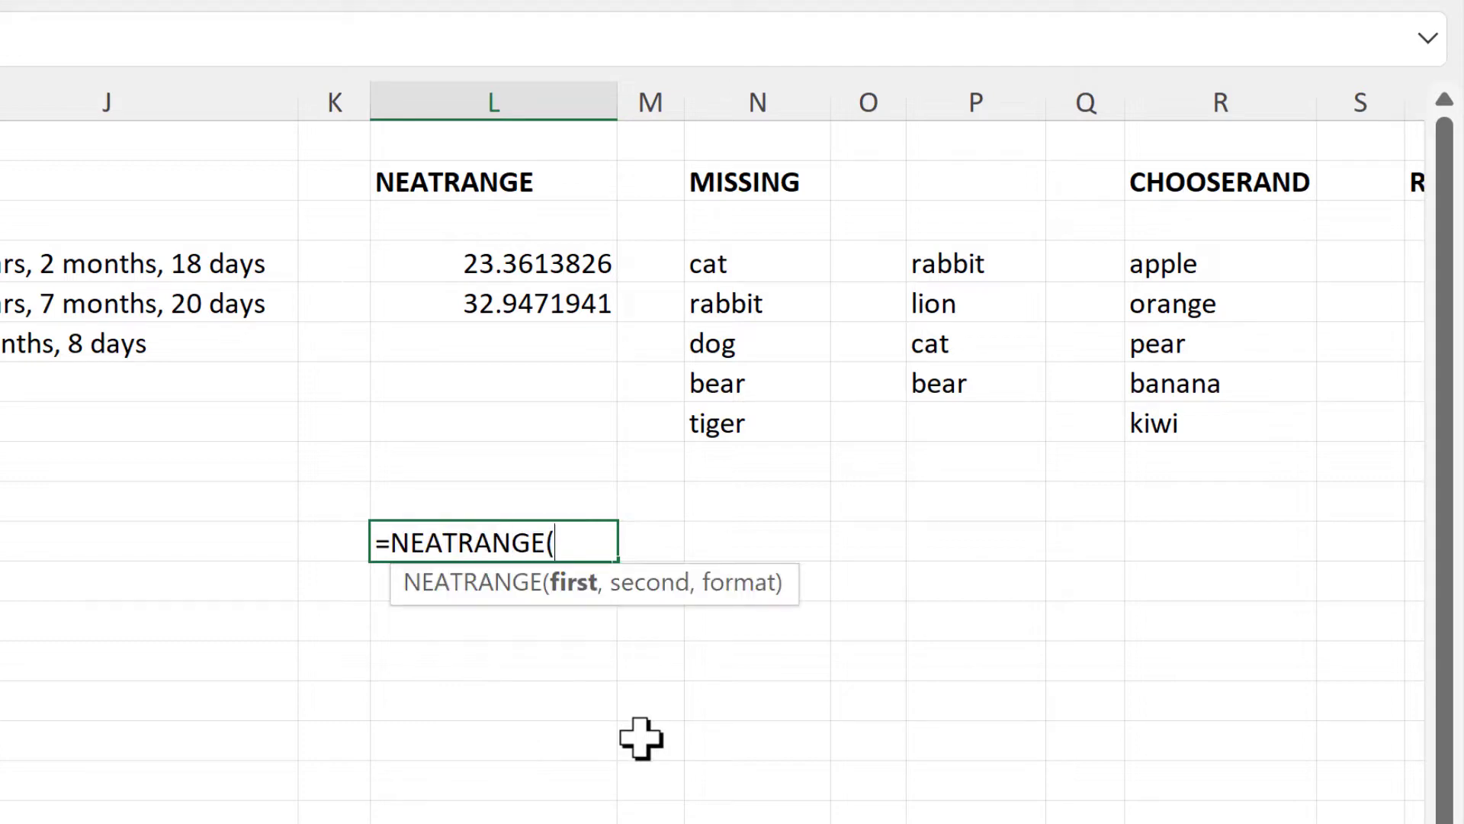
{"action": "left_click", "coordinate": [511, 252]}
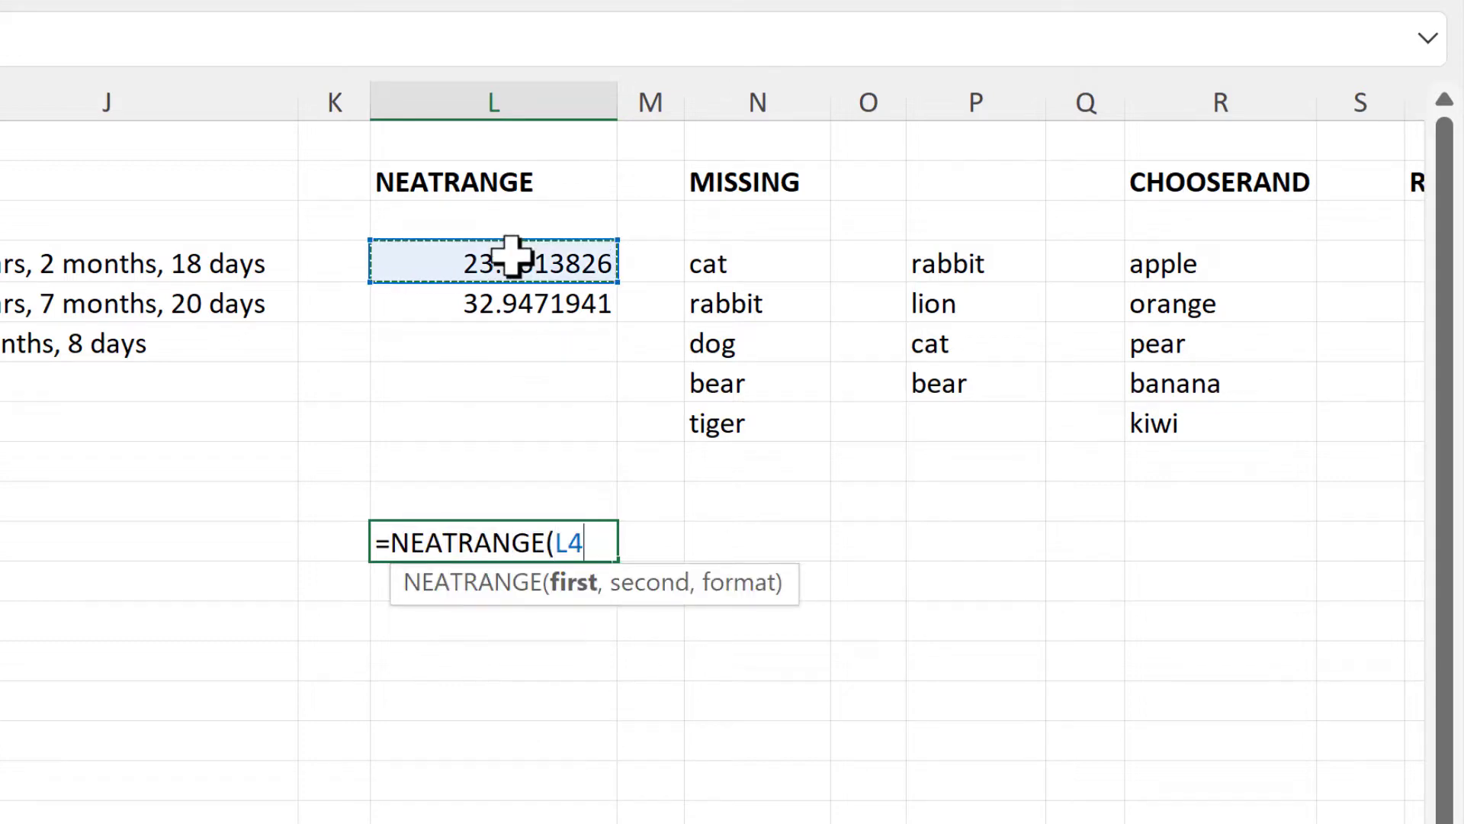
{"action": "type", "text": ","}
{"action": "left_click", "coordinate": [506, 302]}
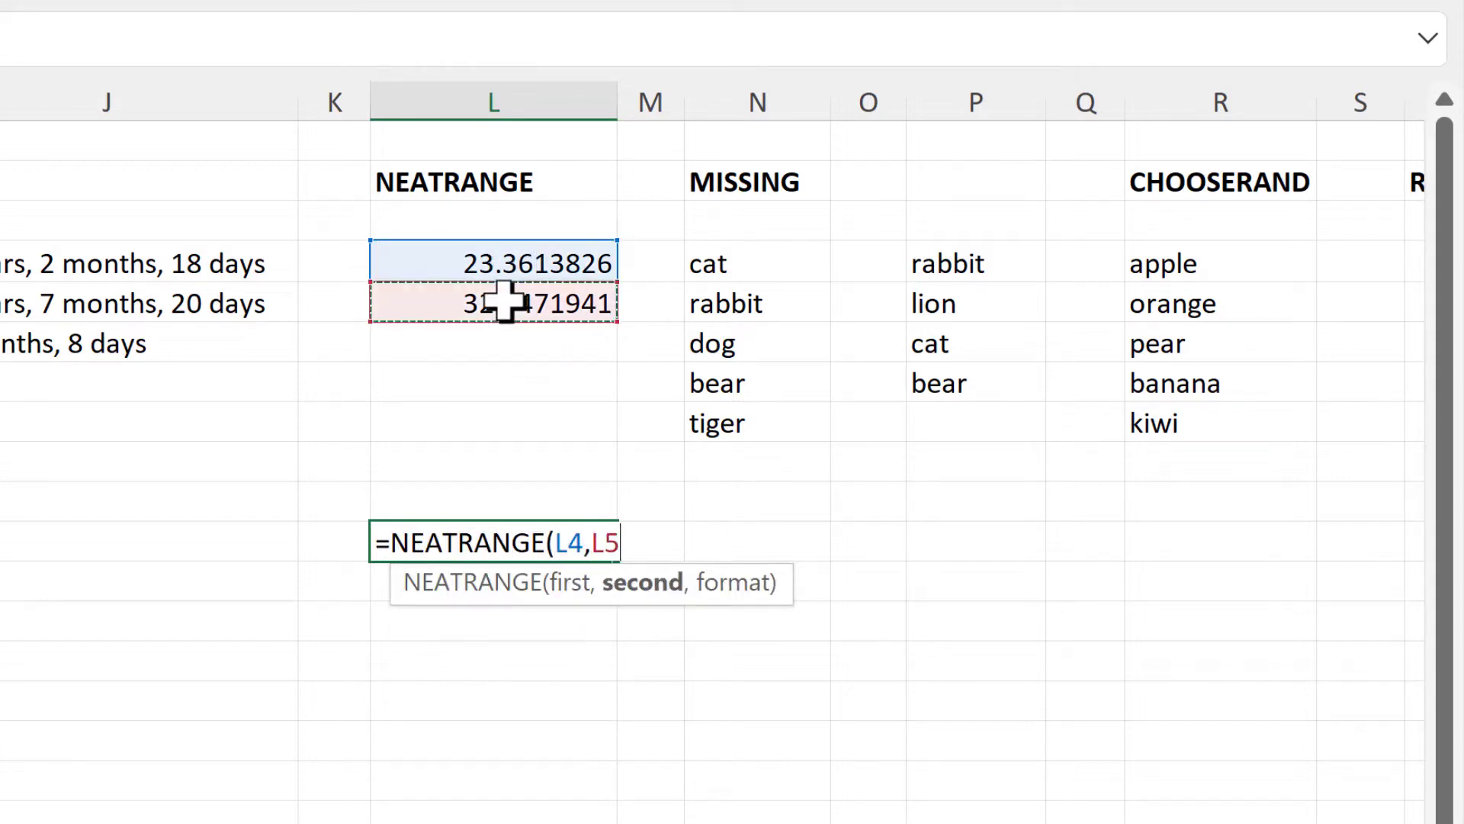
{"action": "type", "text": ","}
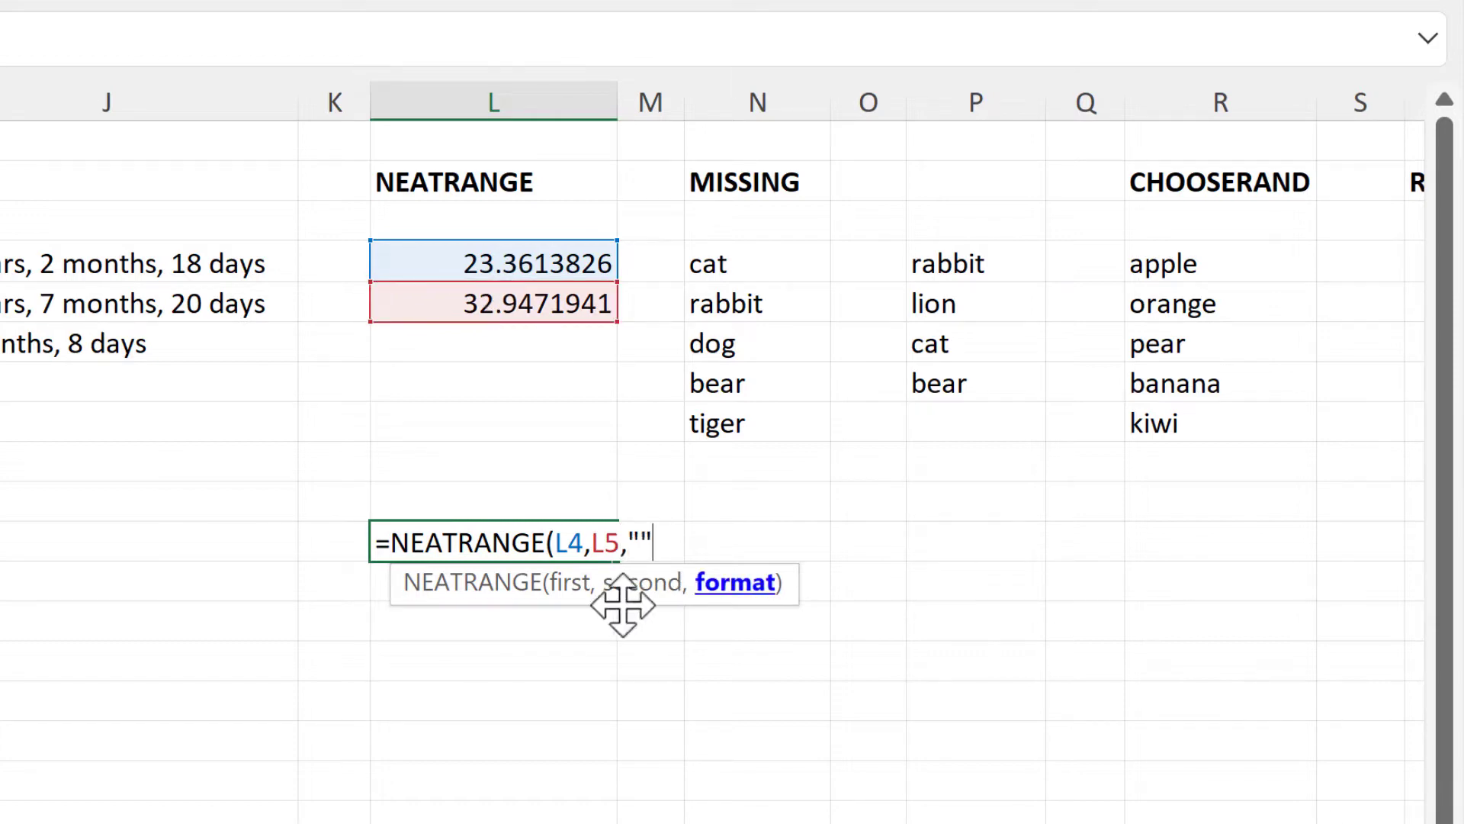
{"action": "left_click", "coordinate": [641, 542]}
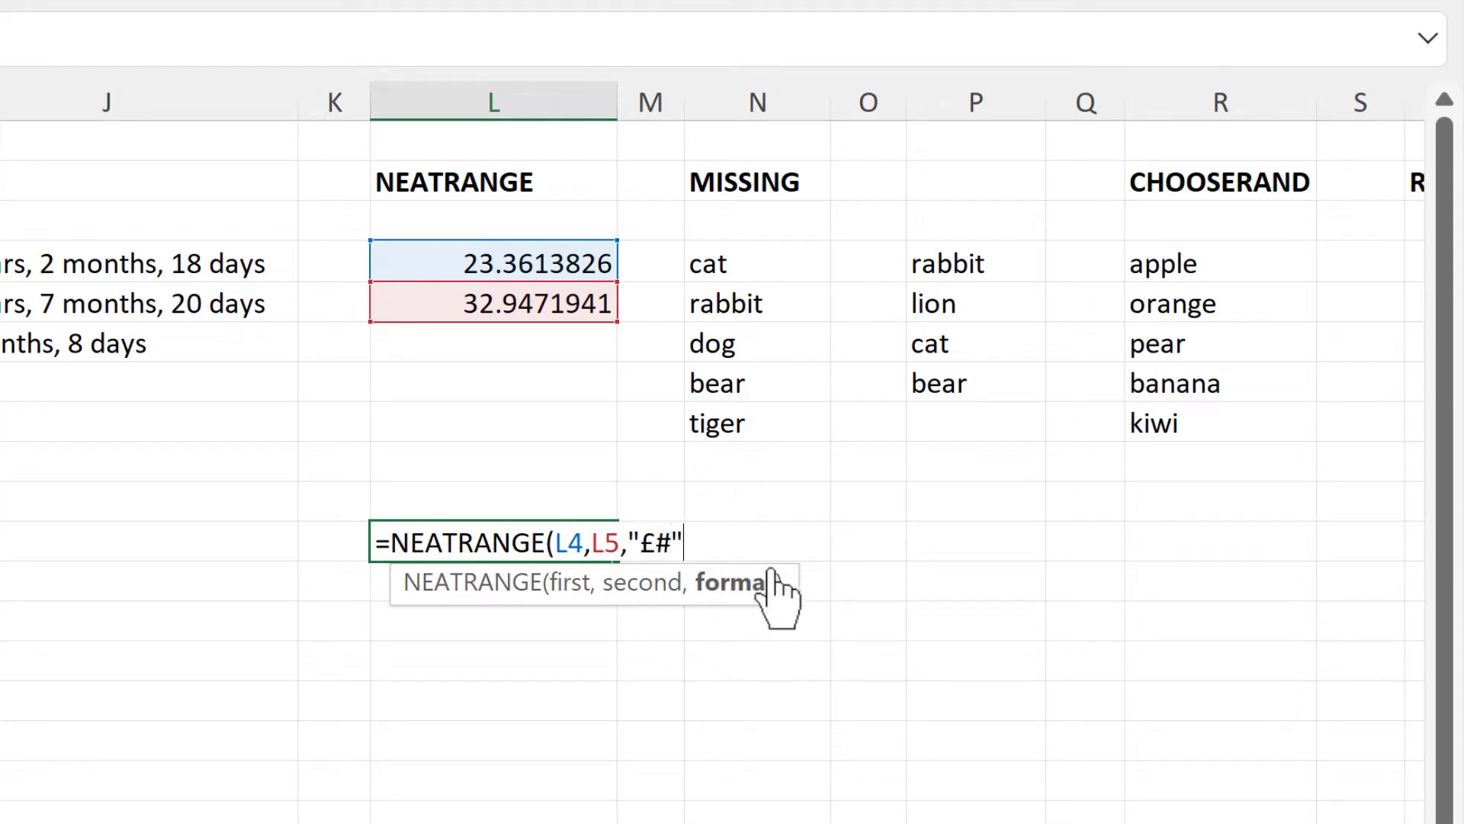
{"action": "key", "text": "End"}
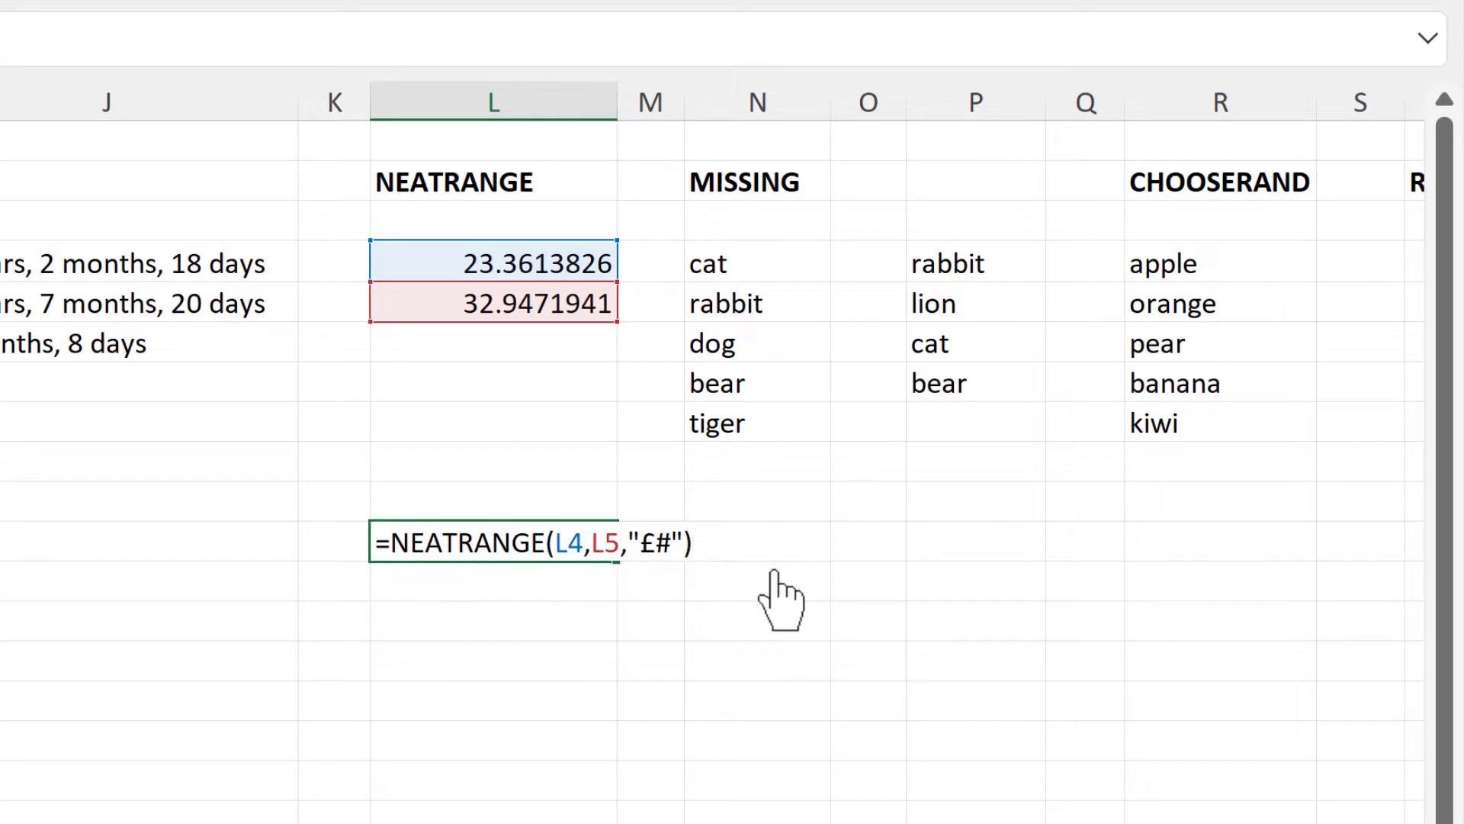
{"action": "key", "text": "Return"}
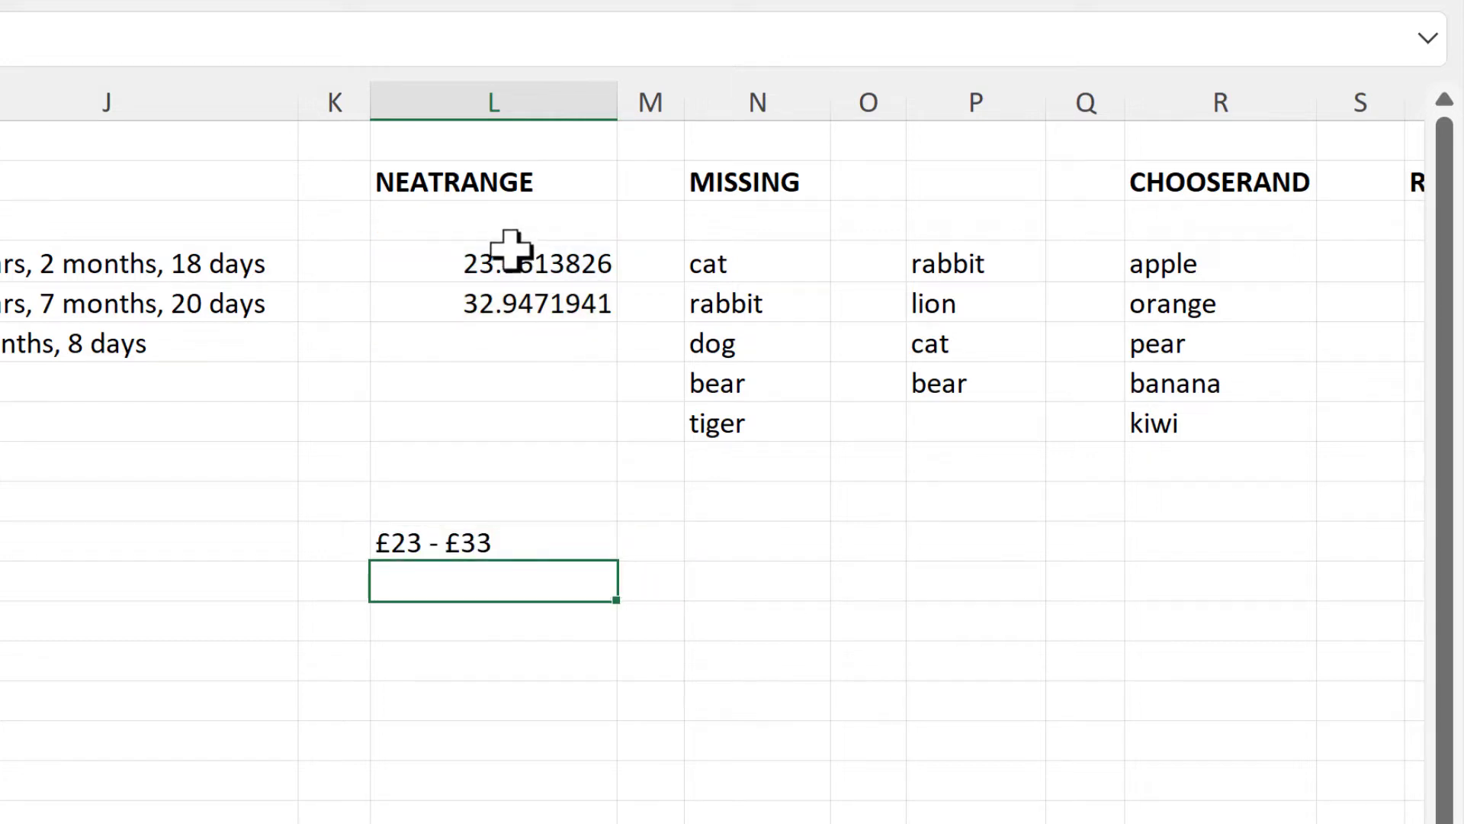
{"action": "key", "text": "Up"}
{"action": "left_click", "coordinate": [506, 256]}
{"action": "left_click", "coordinate": [492, 300]}
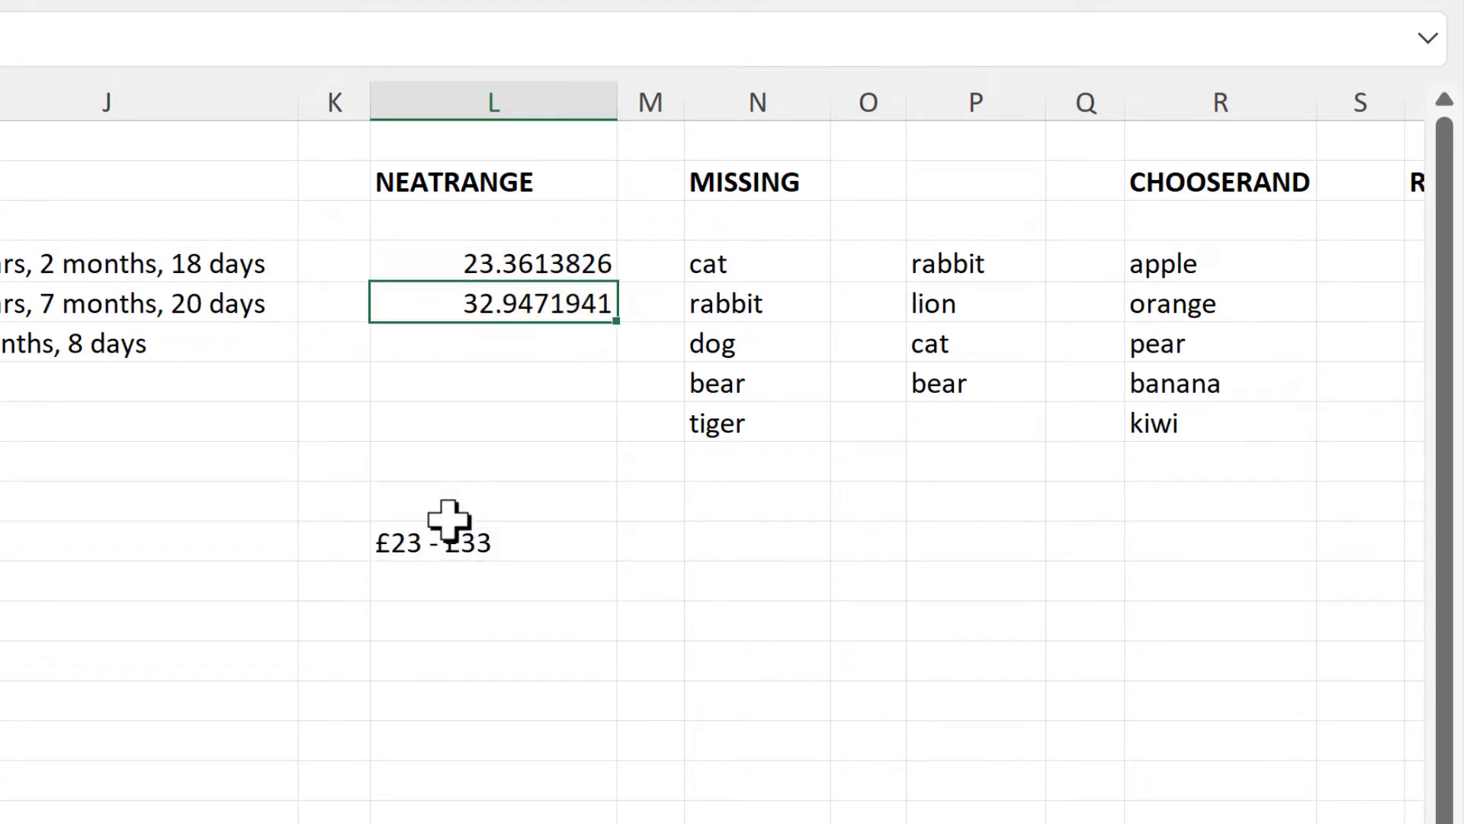
{"action": "left_click", "coordinate": [450, 538]}
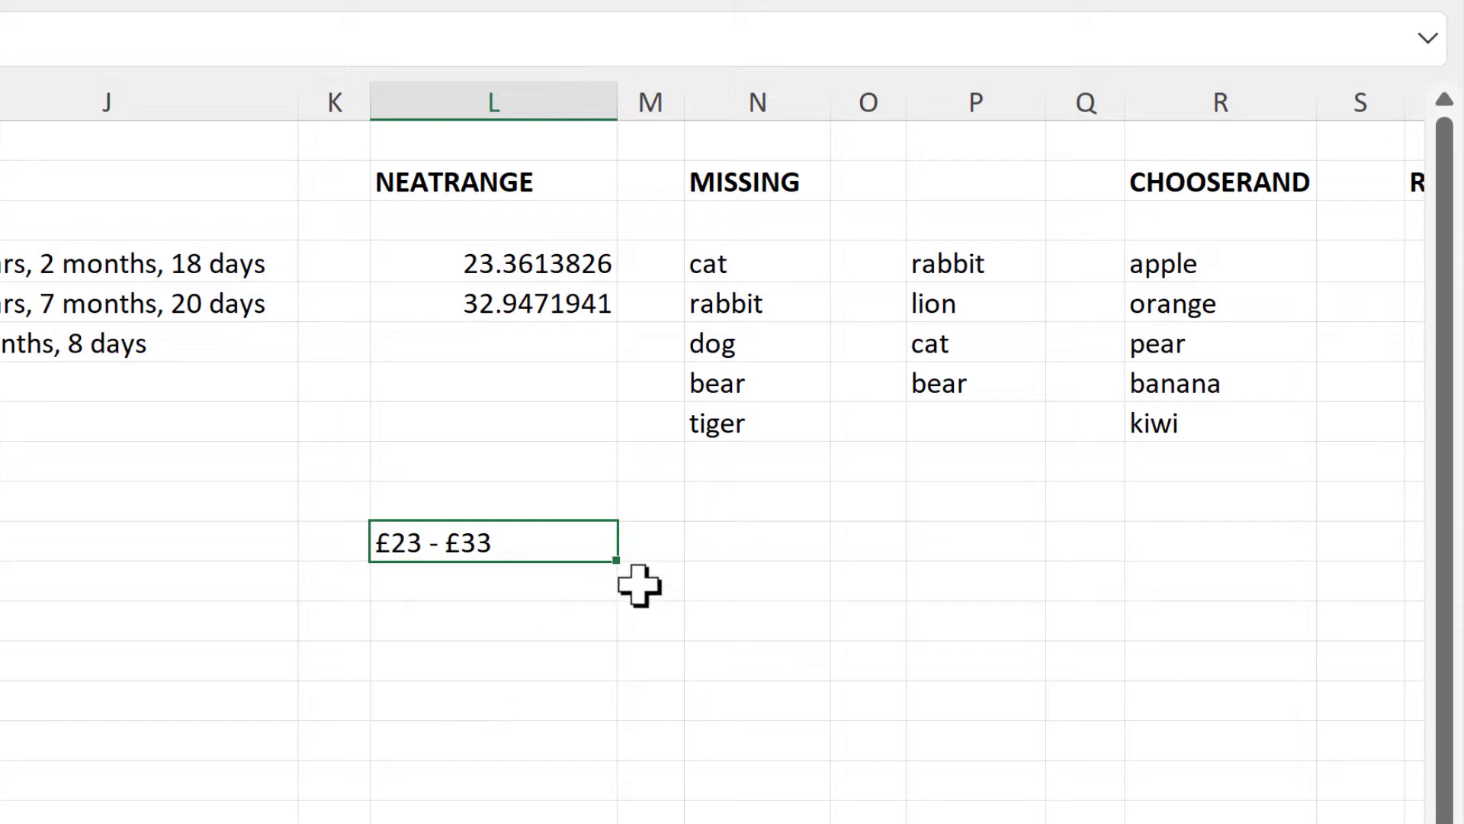
Step: List the animals absent from the second list by entering =MISSING(N4:N8,P4:P7) in cell N11, and compare the result with both lists
{"action": "left_click", "coordinate": [762, 538]}
{"action": "type", "text": "="}
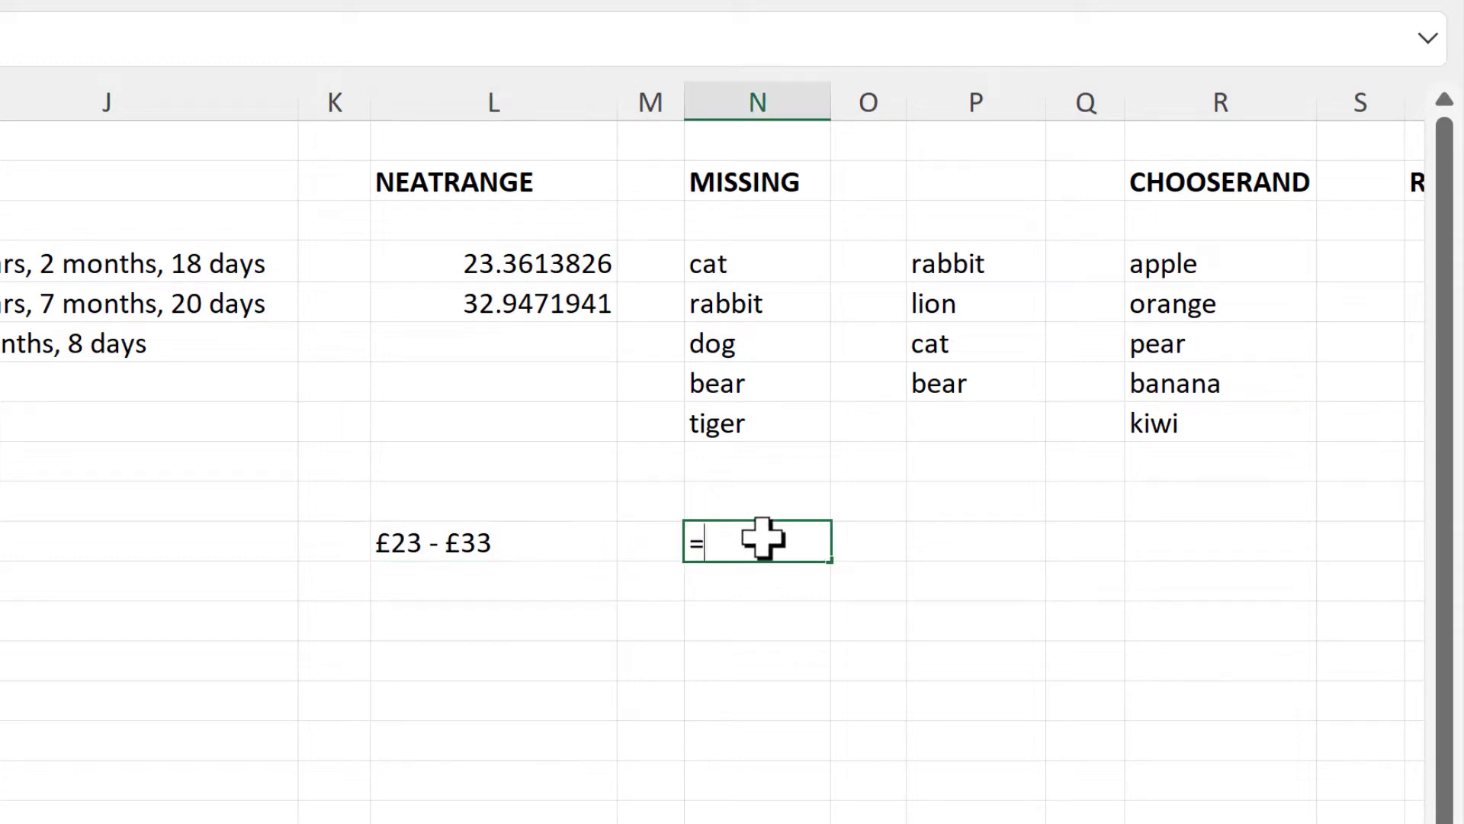
{"action": "type", "text": "missing"}
{"action": "key", "text": "Tab"}
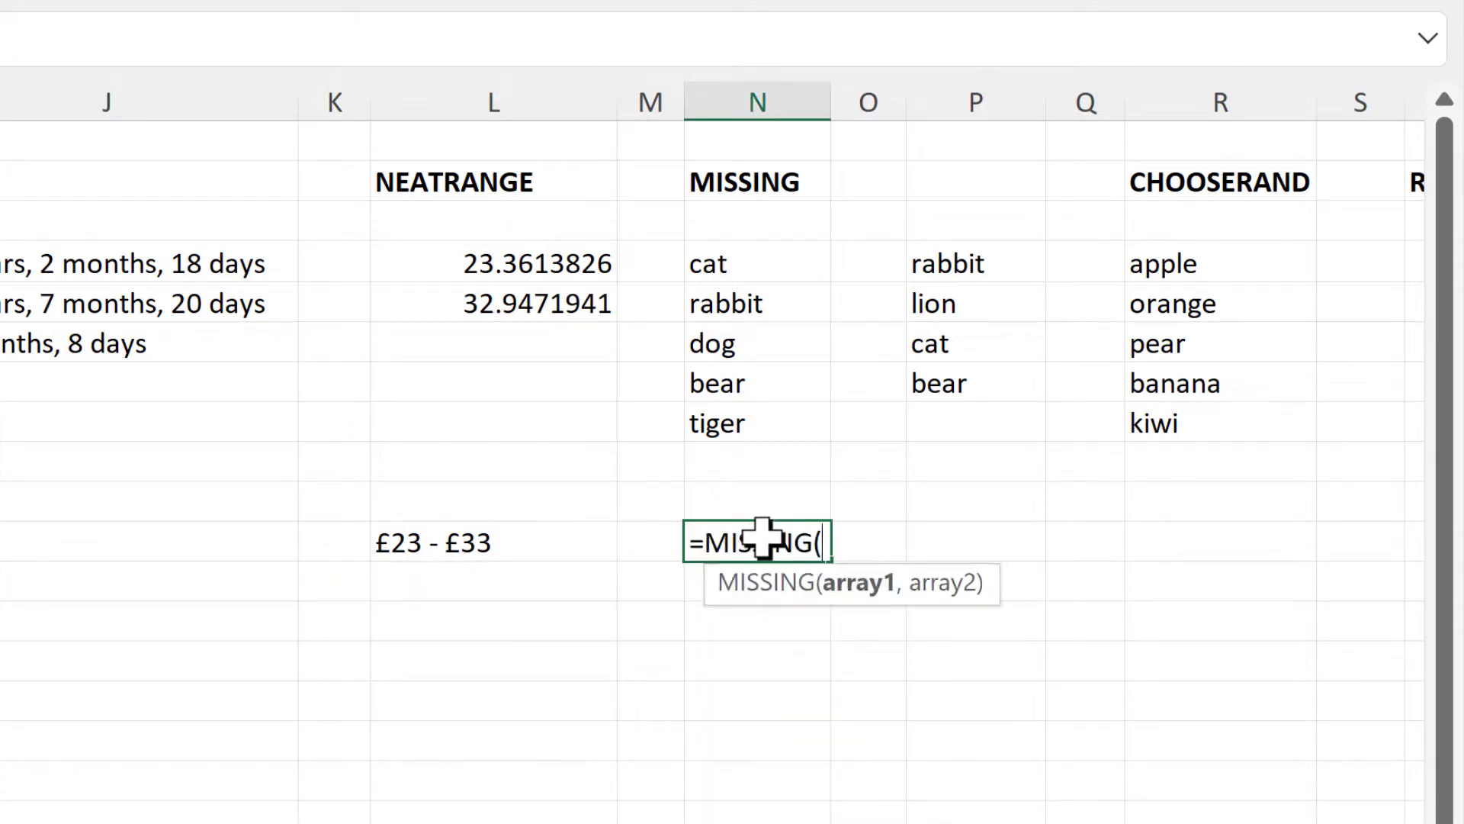
{"action": "left_click_drag", "start_coordinate": [739, 265], "coordinate": [758, 418]}
{"action": "type", "text": ","}
{"action": "left_click_drag", "start_coordinate": [964, 261], "coordinate": [950, 387]}
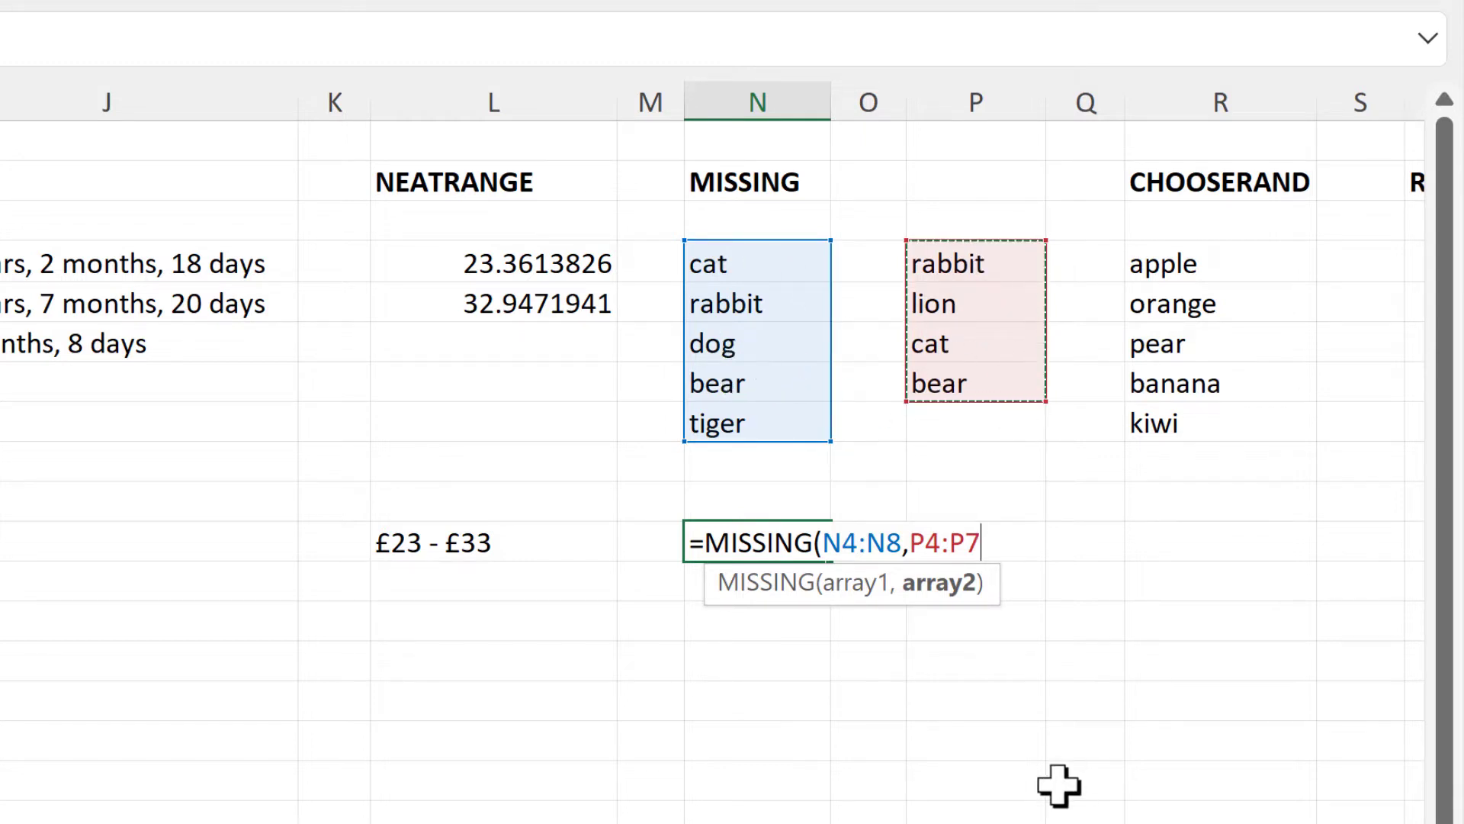
{"action": "key", "text": "Return"}
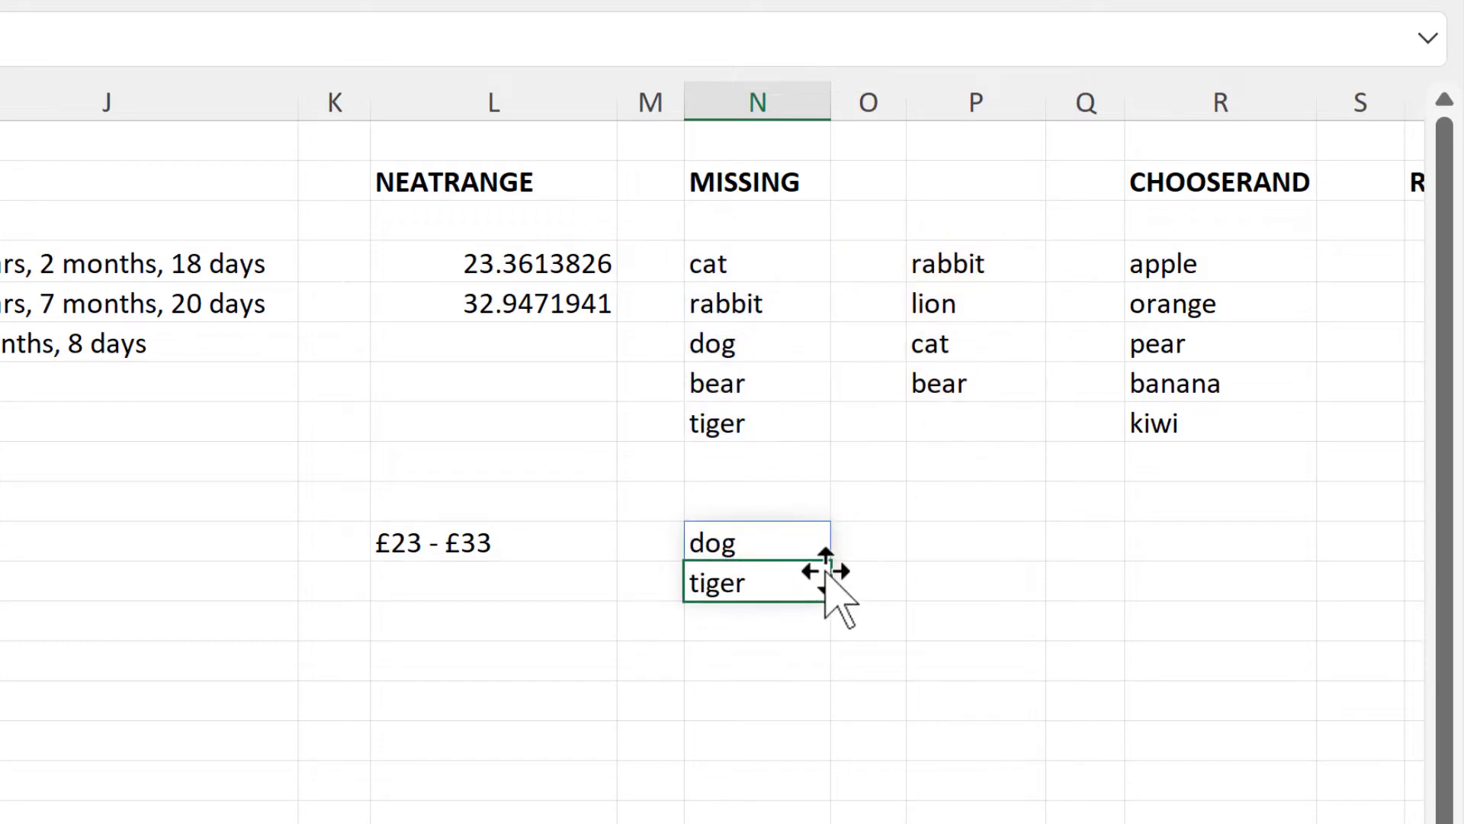
{"action": "left_click", "coordinate": [755, 336]}
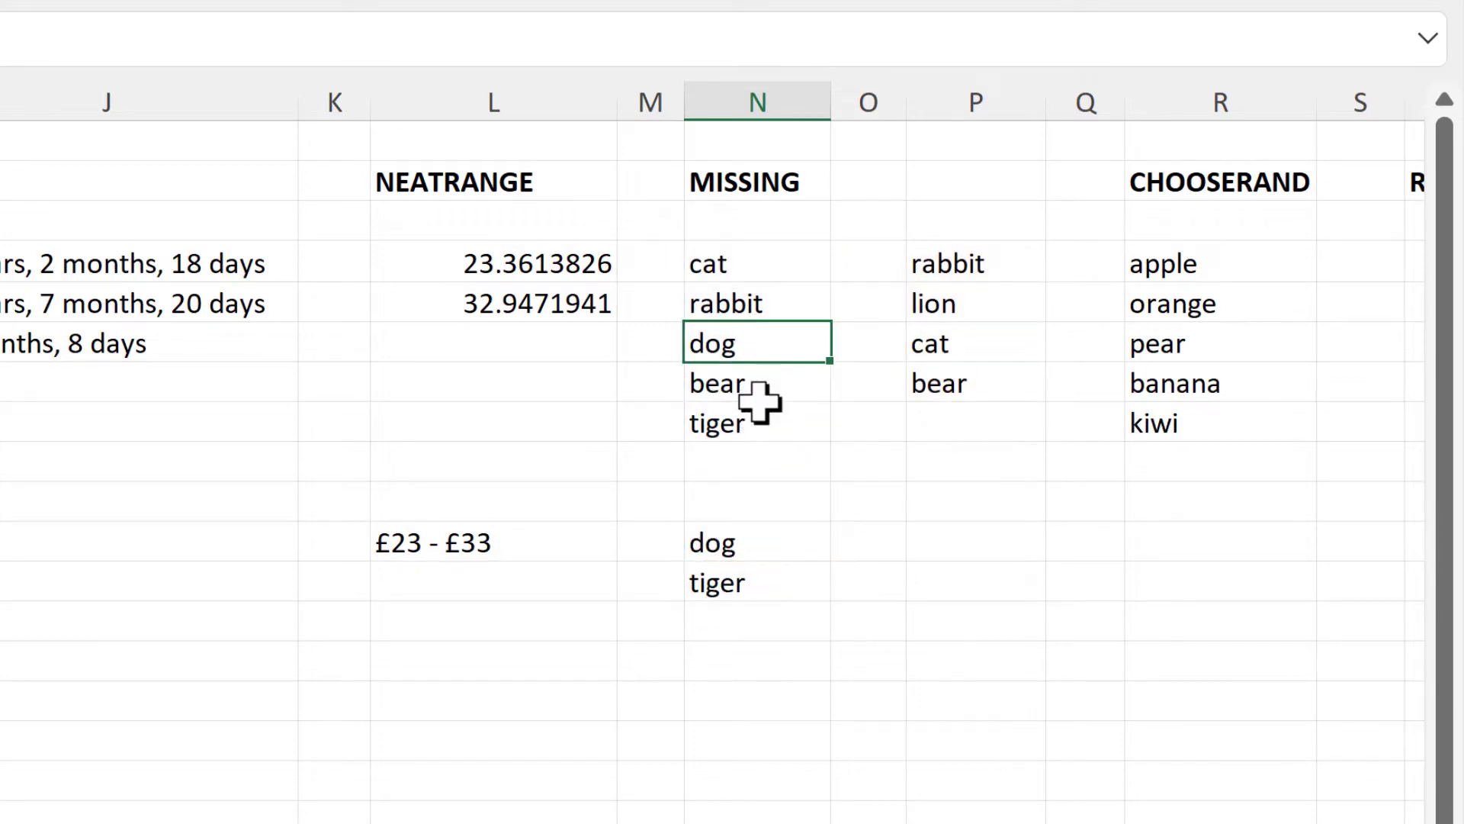
{"action": "left_click", "coordinate": [758, 421]}
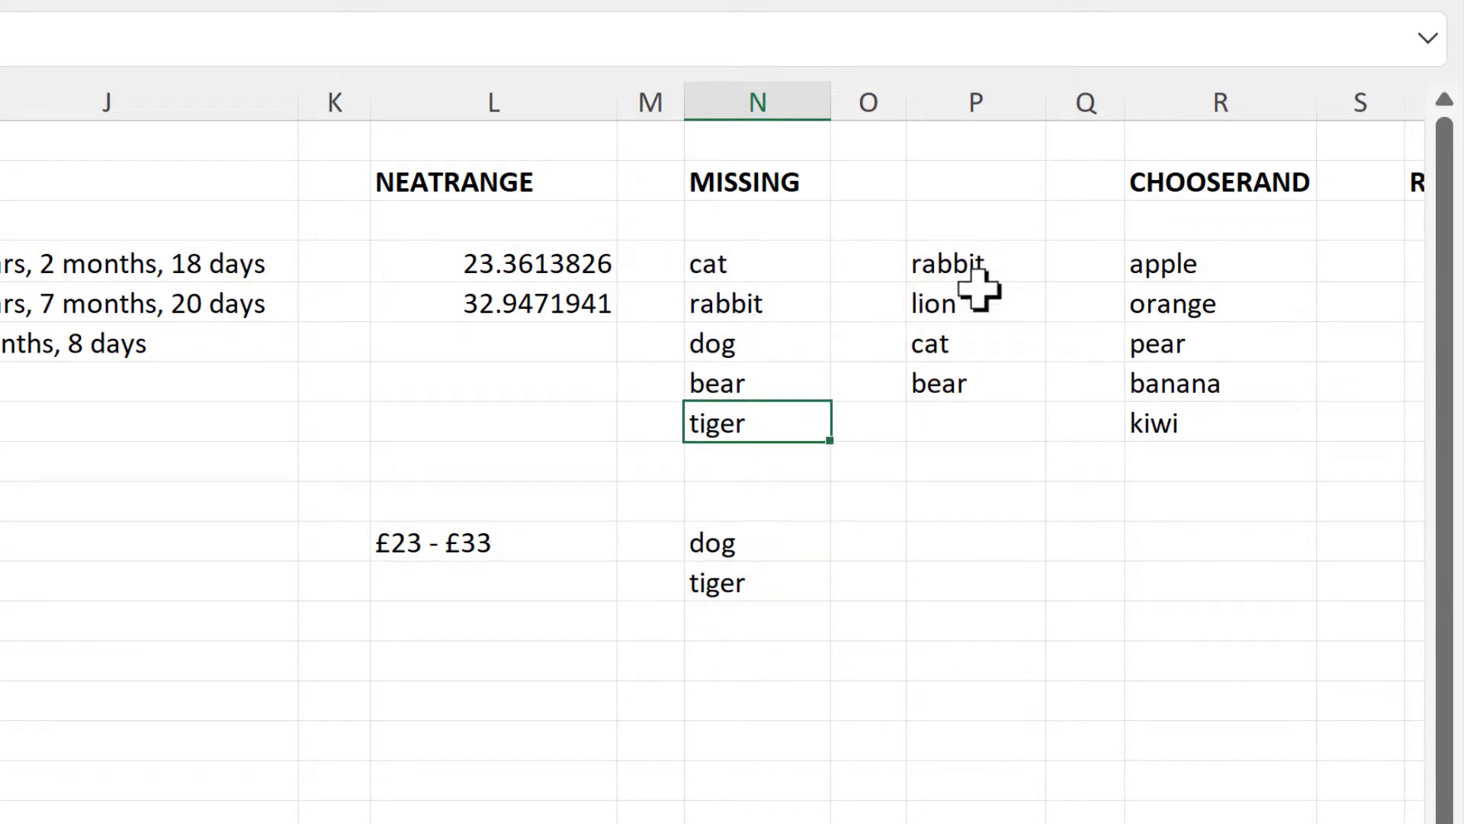
{"action": "left_click_drag", "start_coordinate": [976, 269], "coordinate": [981, 389]}
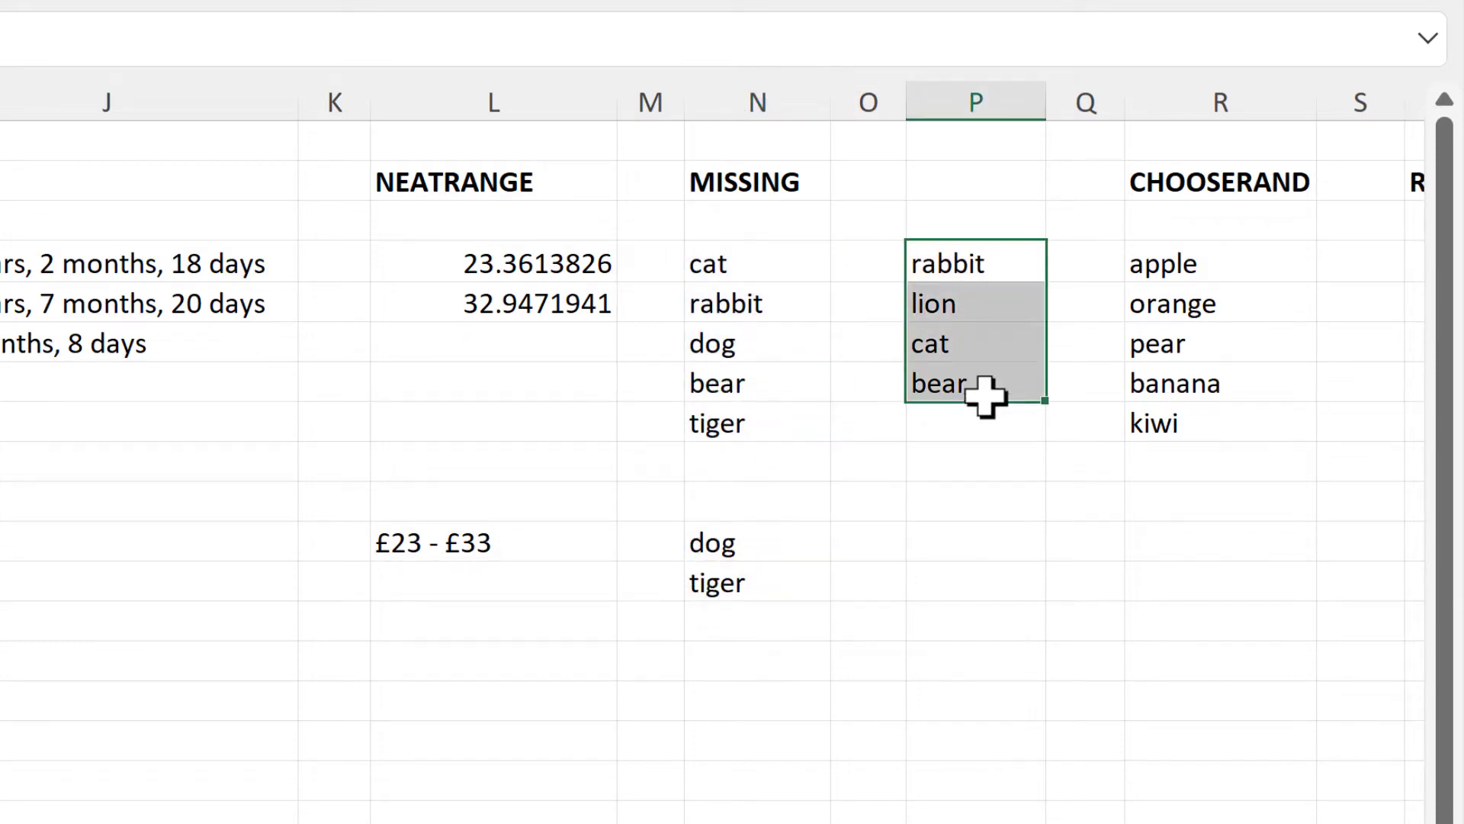
Step: Pick a random fruit from the CHOOSERAND list by entering =CHOOSERAND(R4:R8) in cell R11
{"action": "left_click", "coordinate": [1151, 538]}
{"action": "type", "text": "="}
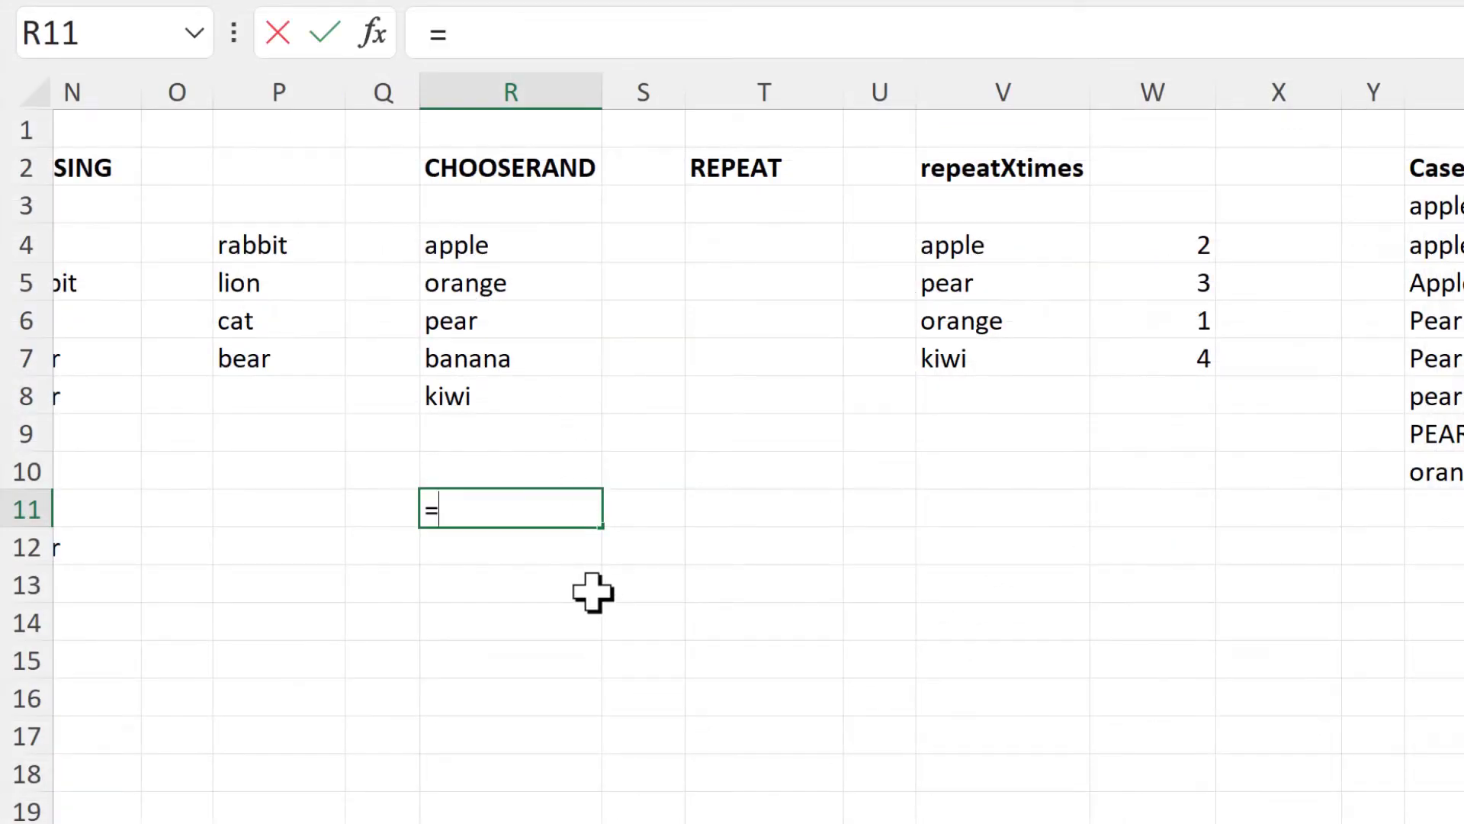
{"action": "type", "text": "choo"}
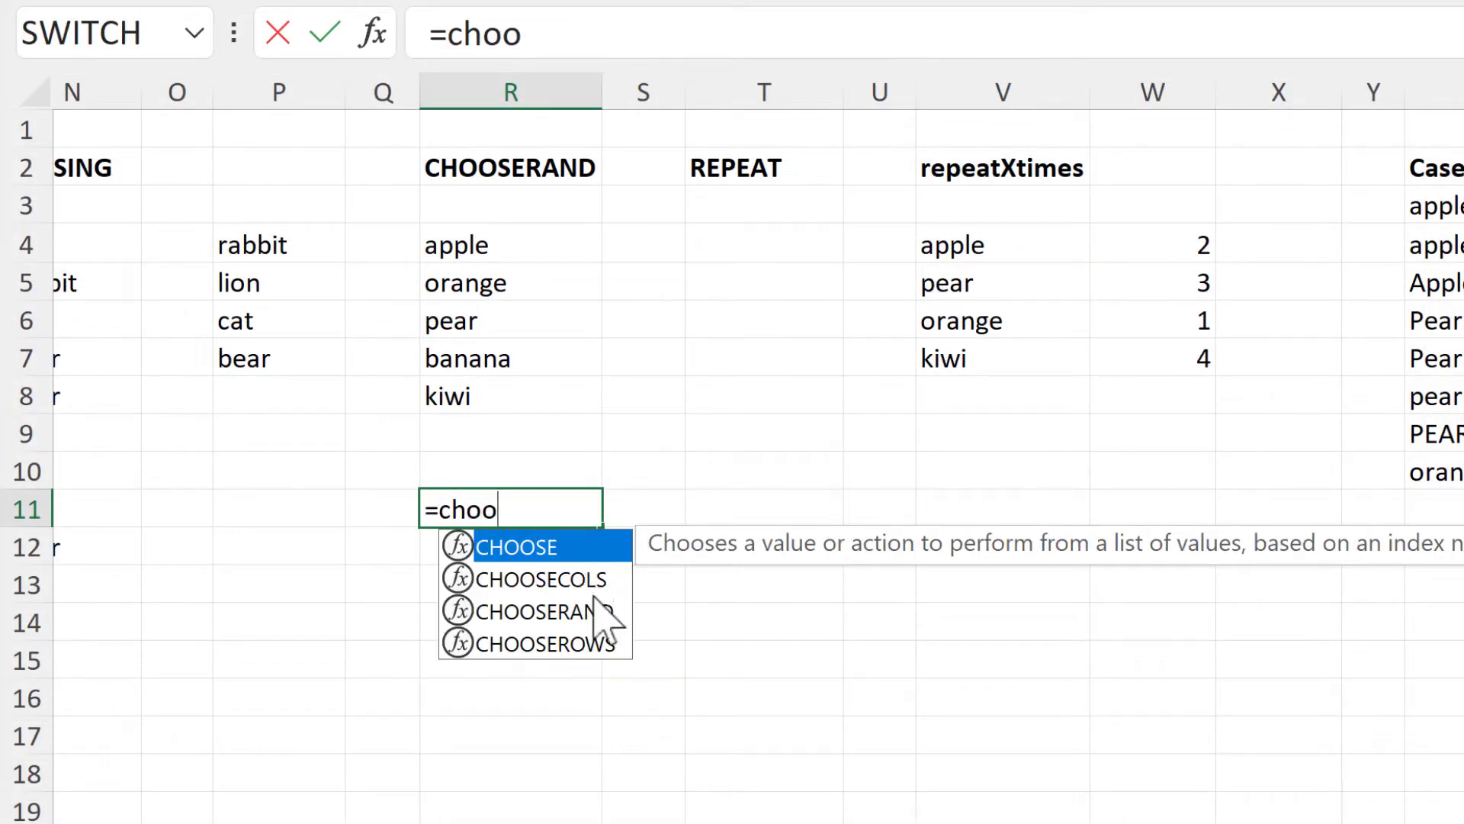
{"action": "double_click", "coordinate": [583, 614]}
{"action": "left_click_drag", "start_coordinate": [546, 252], "coordinate": [513, 399]}
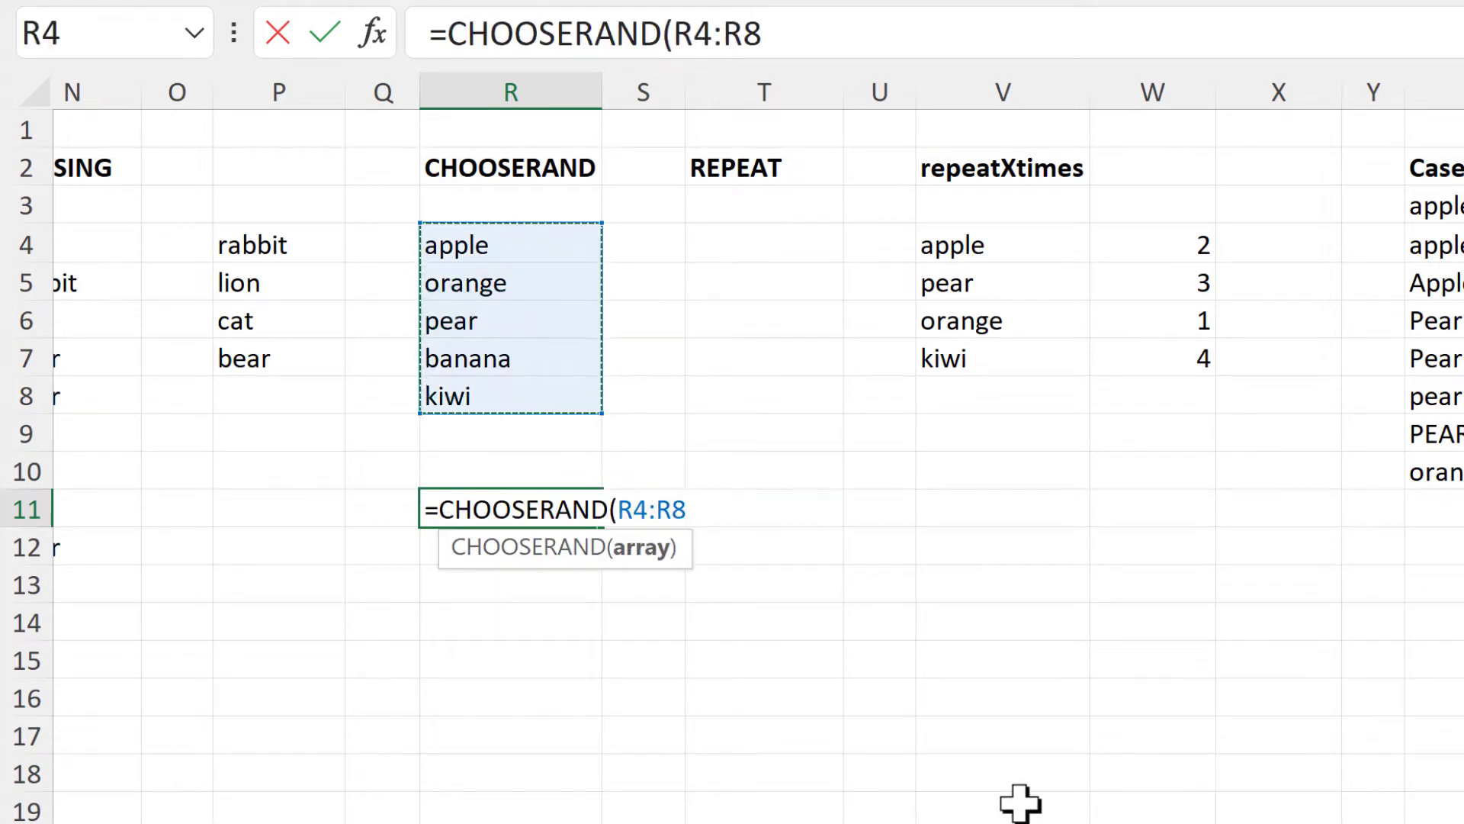
{"action": "key", "text": "Return"}
Step: Generate a repeating number sequence by entering =REPEAT(3,1,1,4,1) in cell T4, and check the spilled numbers
{"action": "left_click", "coordinate": [712, 246]}
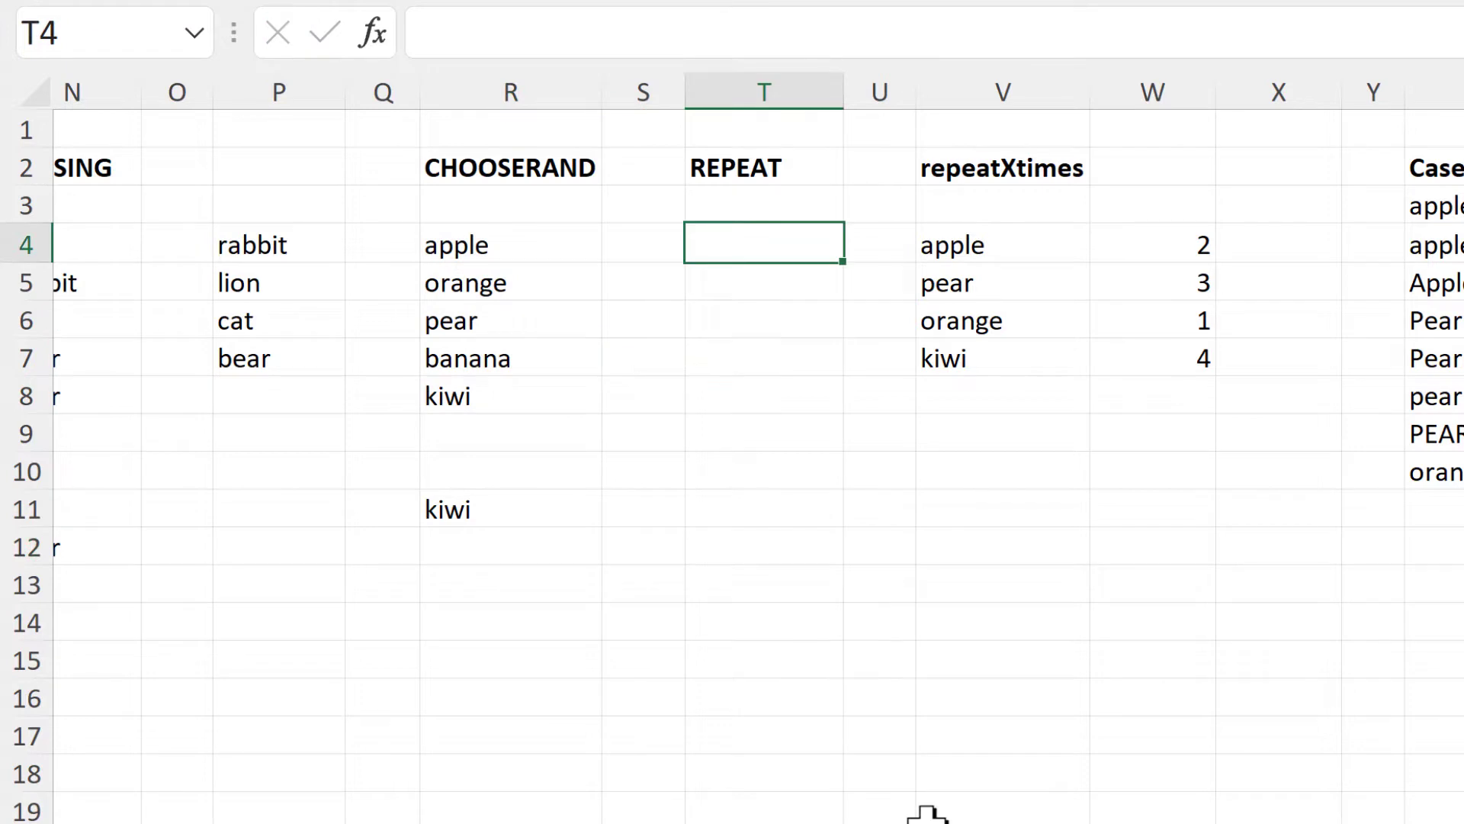
{"action": "type", "text": "=repe"}
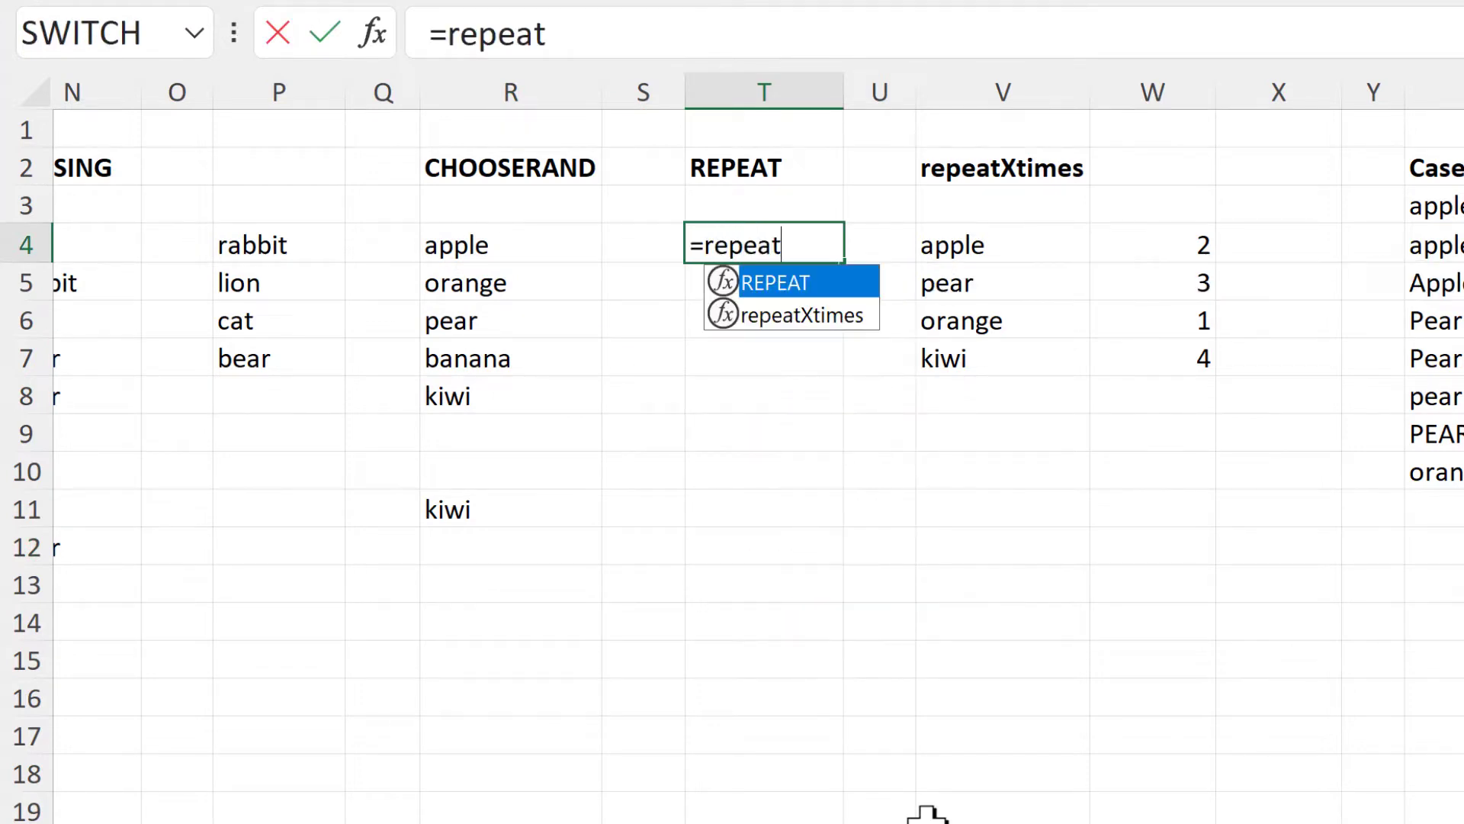
{"action": "type", "text": "at"}
{"action": "key", "text": "Tab"}
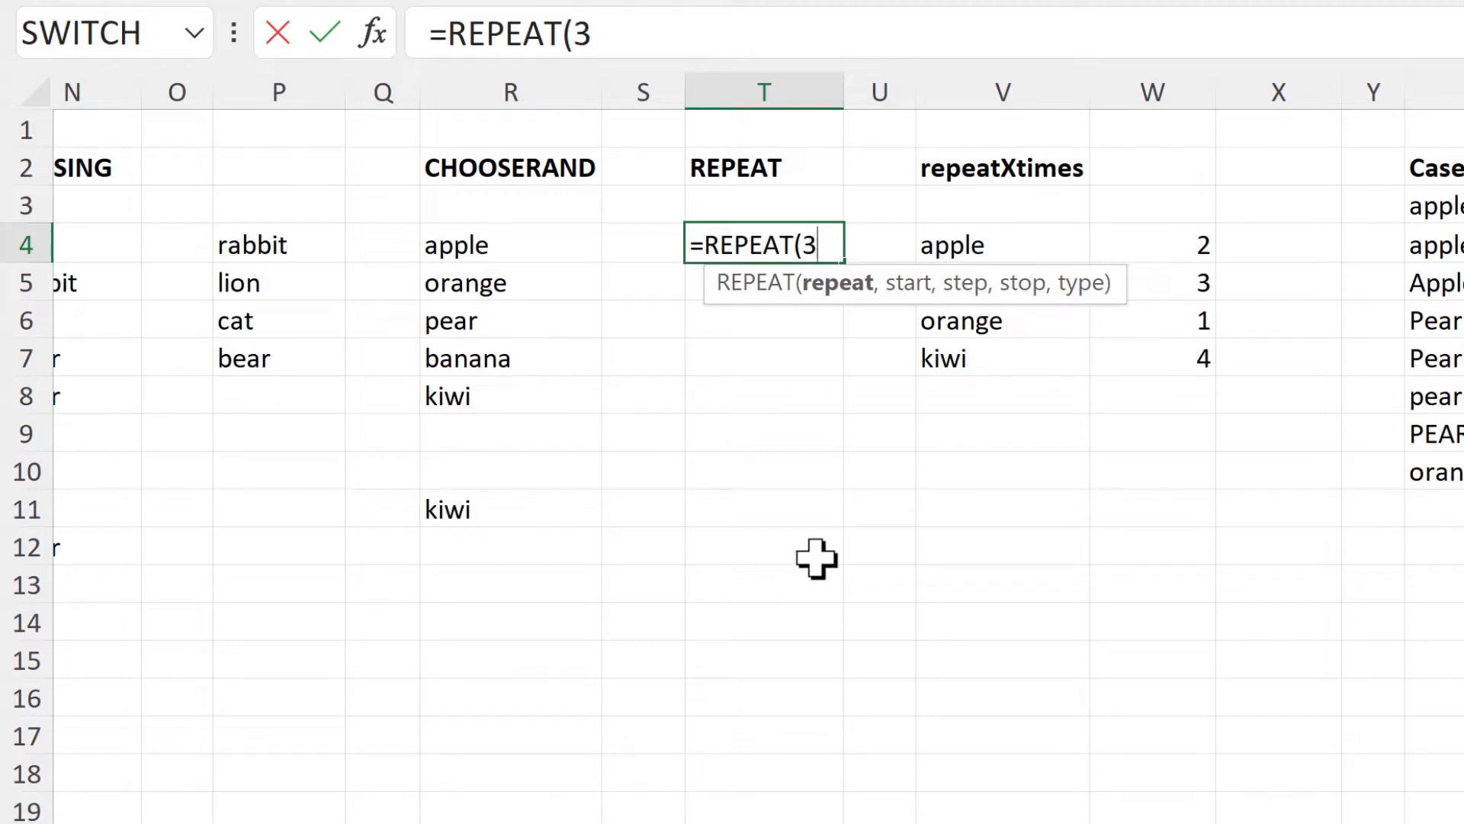
{"action": "type", "text": ",1,1"}
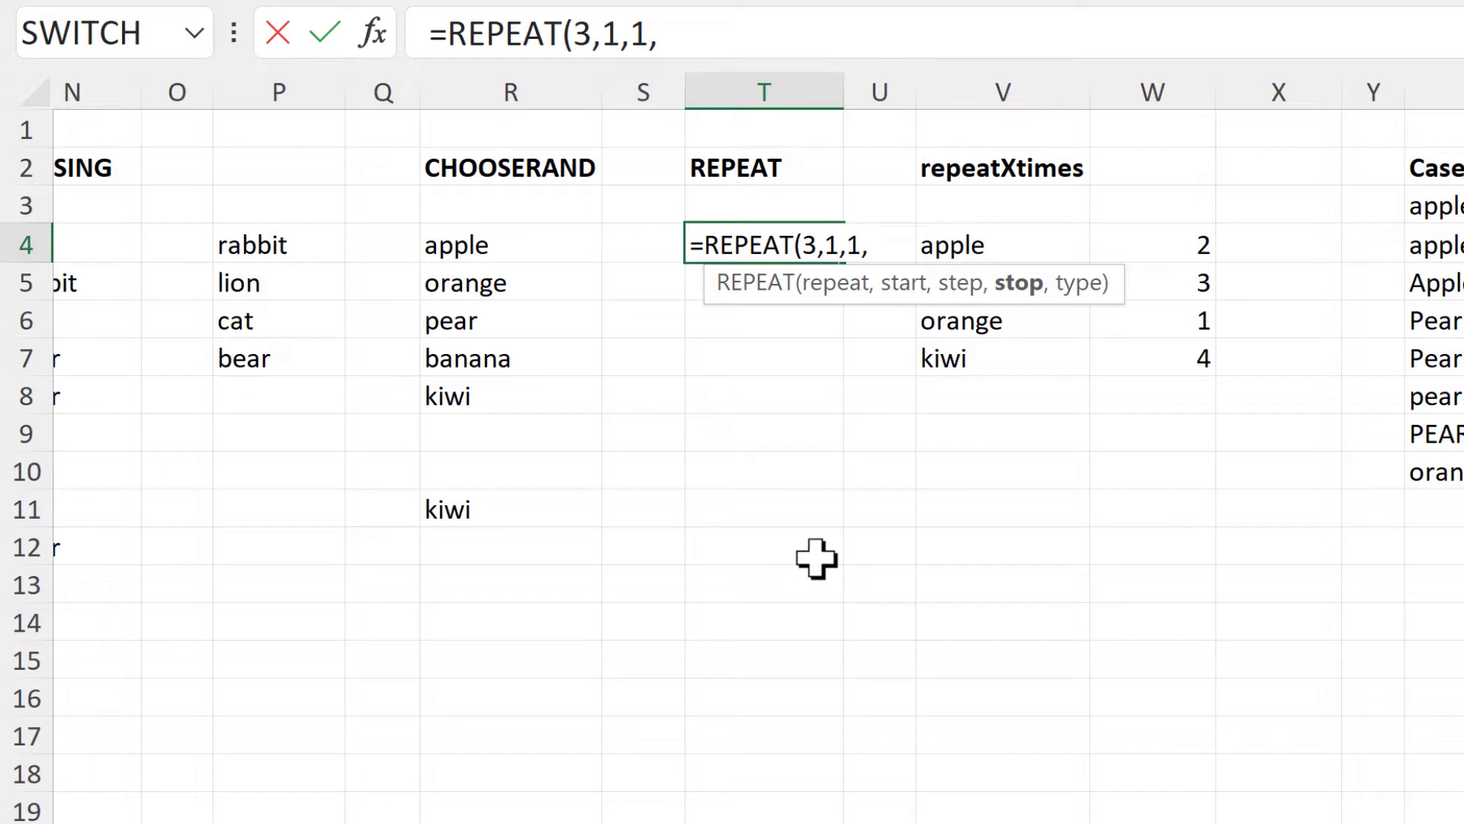
{"action": "type", "text": ","}
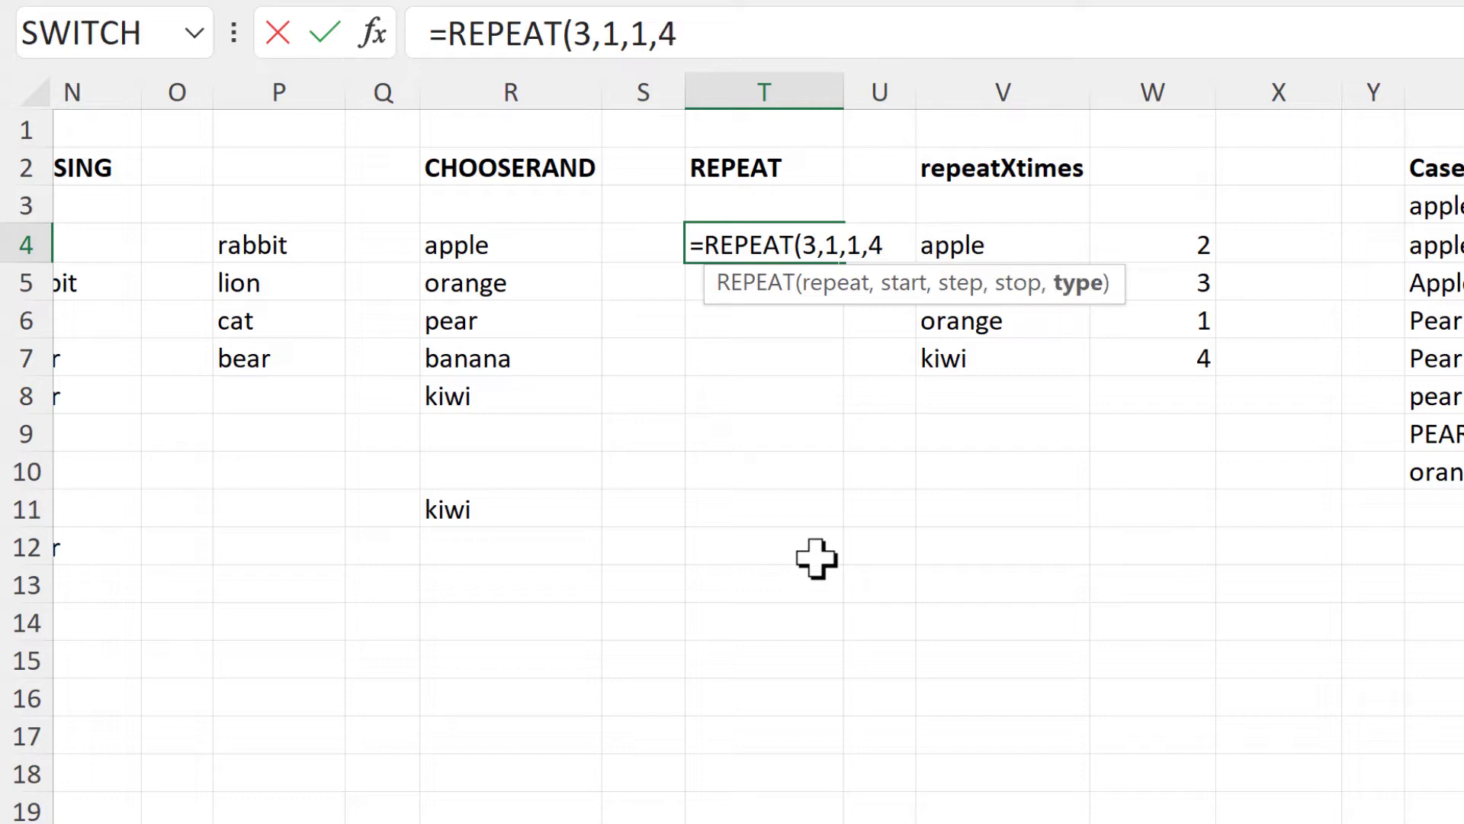
{"action": "type", "text": "1)"}
{"action": "key", "text": "Return"}
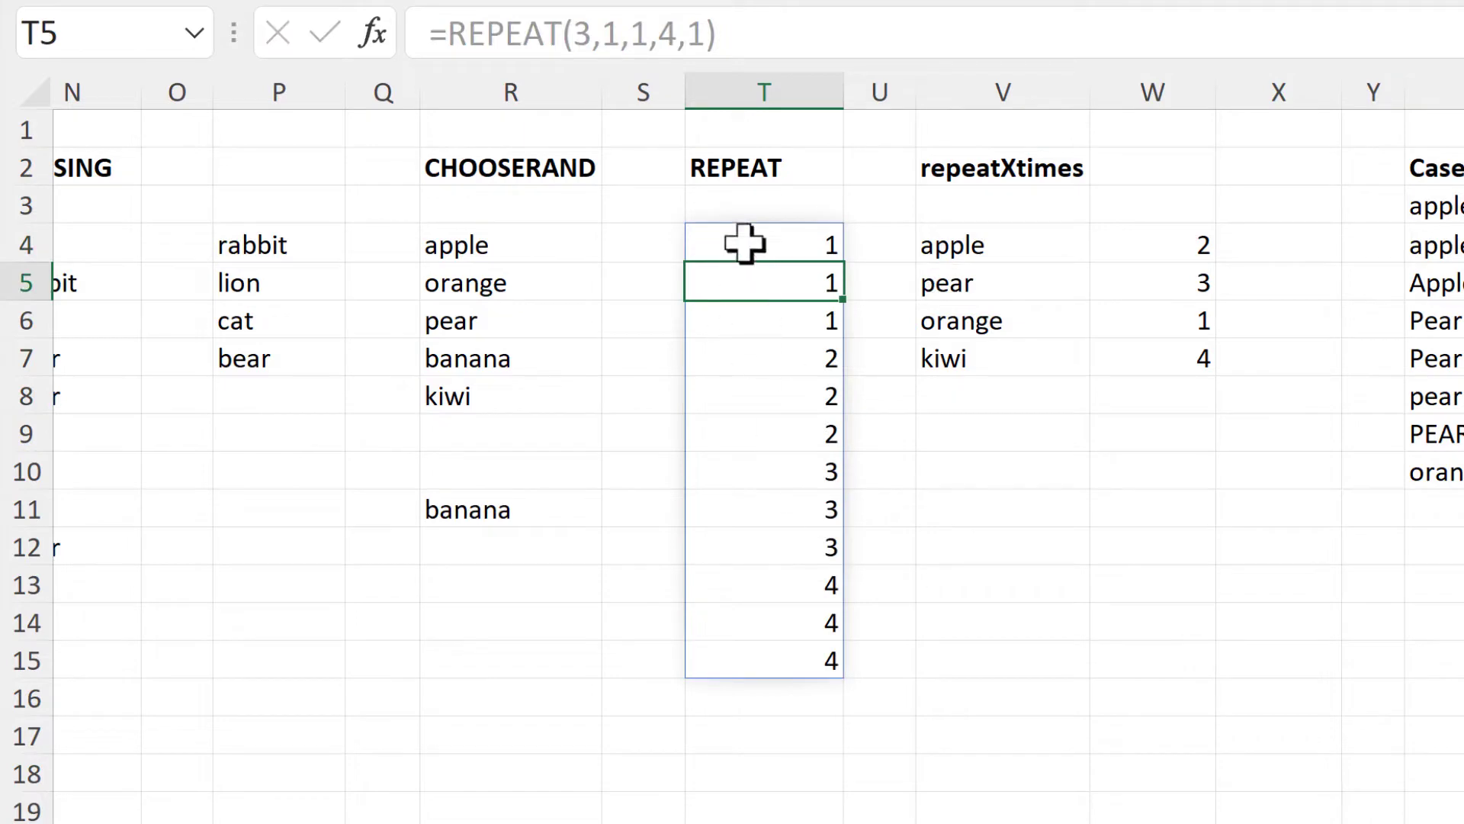
{"action": "left_click_drag", "start_coordinate": [744, 244], "coordinate": [758, 321]}
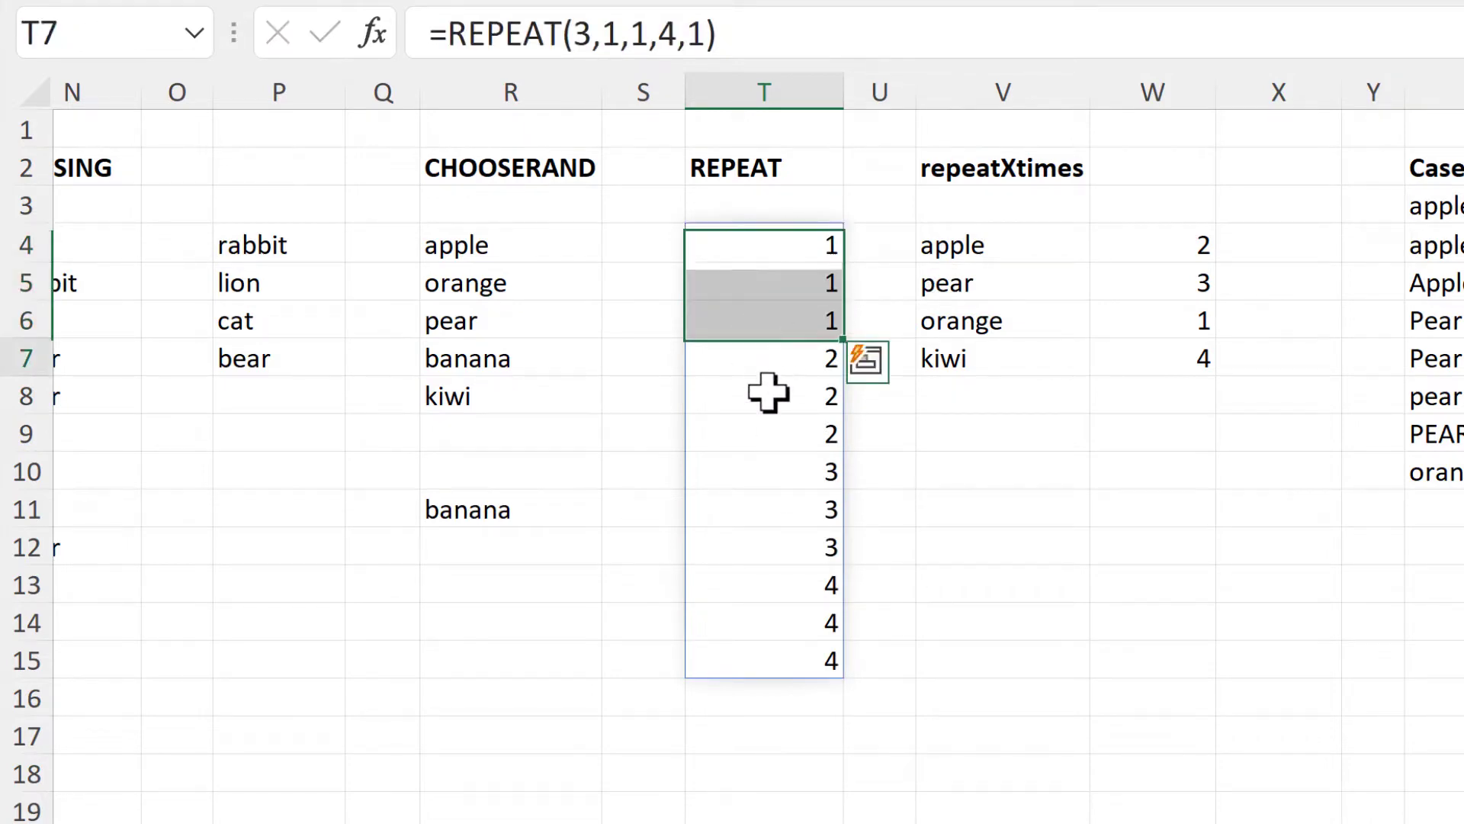
{"action": "mouse_move", "coordinate": [768, 392]}
{"action": "left_mouse_down"}
{"action": "mouse_move", "coordinate": [771, 427]}
{"action": "mouse_move", "coordinate": [771, 415]}
{"action": "left_mouse_up"}
{"action": "left_click", "coordinate": [752, 240]}
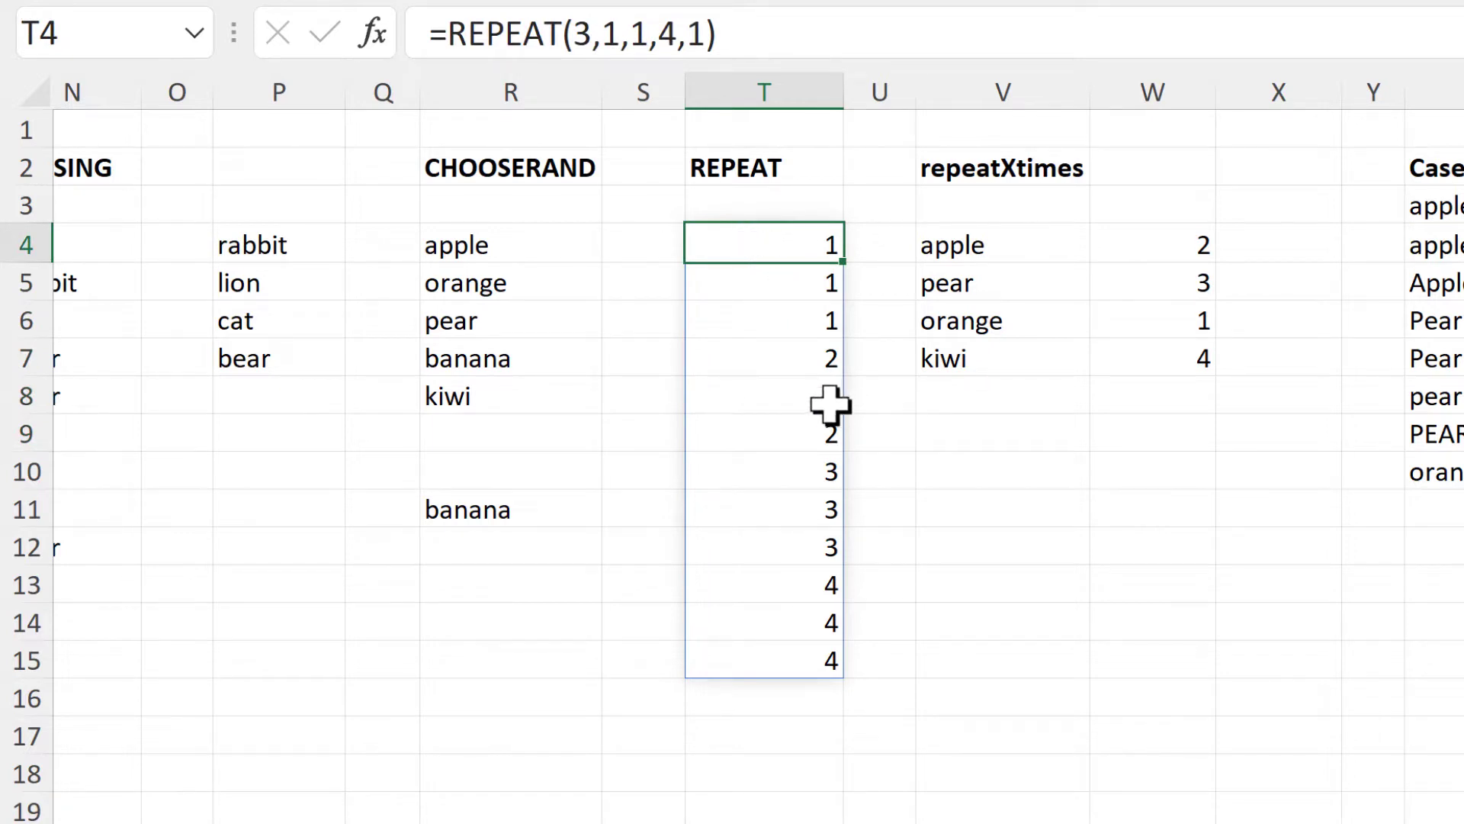
{"action": "left_click_drag", "start_coordinate": [755, 245], "coordinate": [805, 657]}
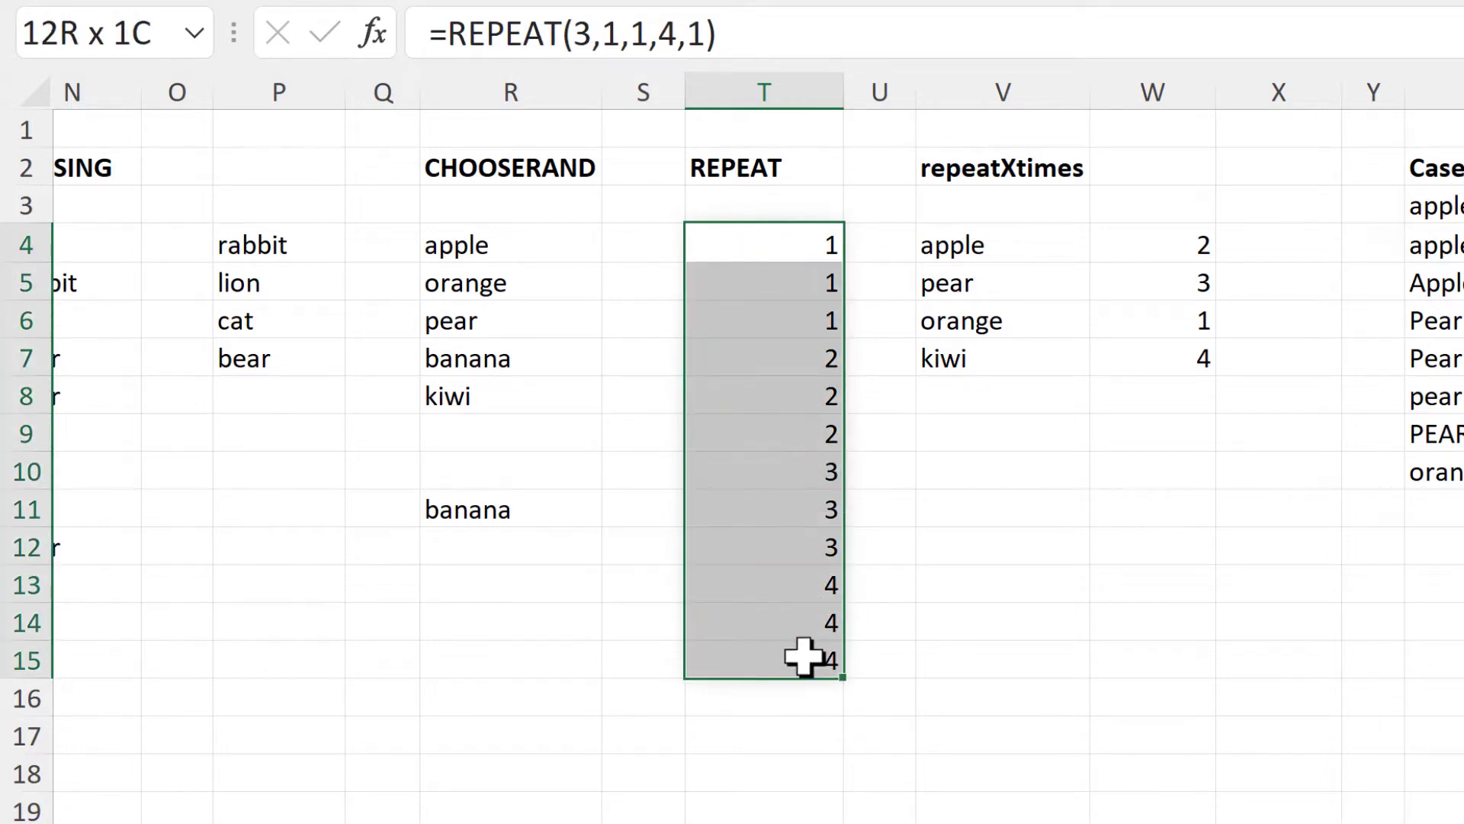
Step: Change the REPEAT formula in cell T4 to =REPEAT(3,2,2,3,0) and review the new sequence
{"action": "left_click", "coordinate": [798, 242]}
{"action": "key", "text": "F2"}
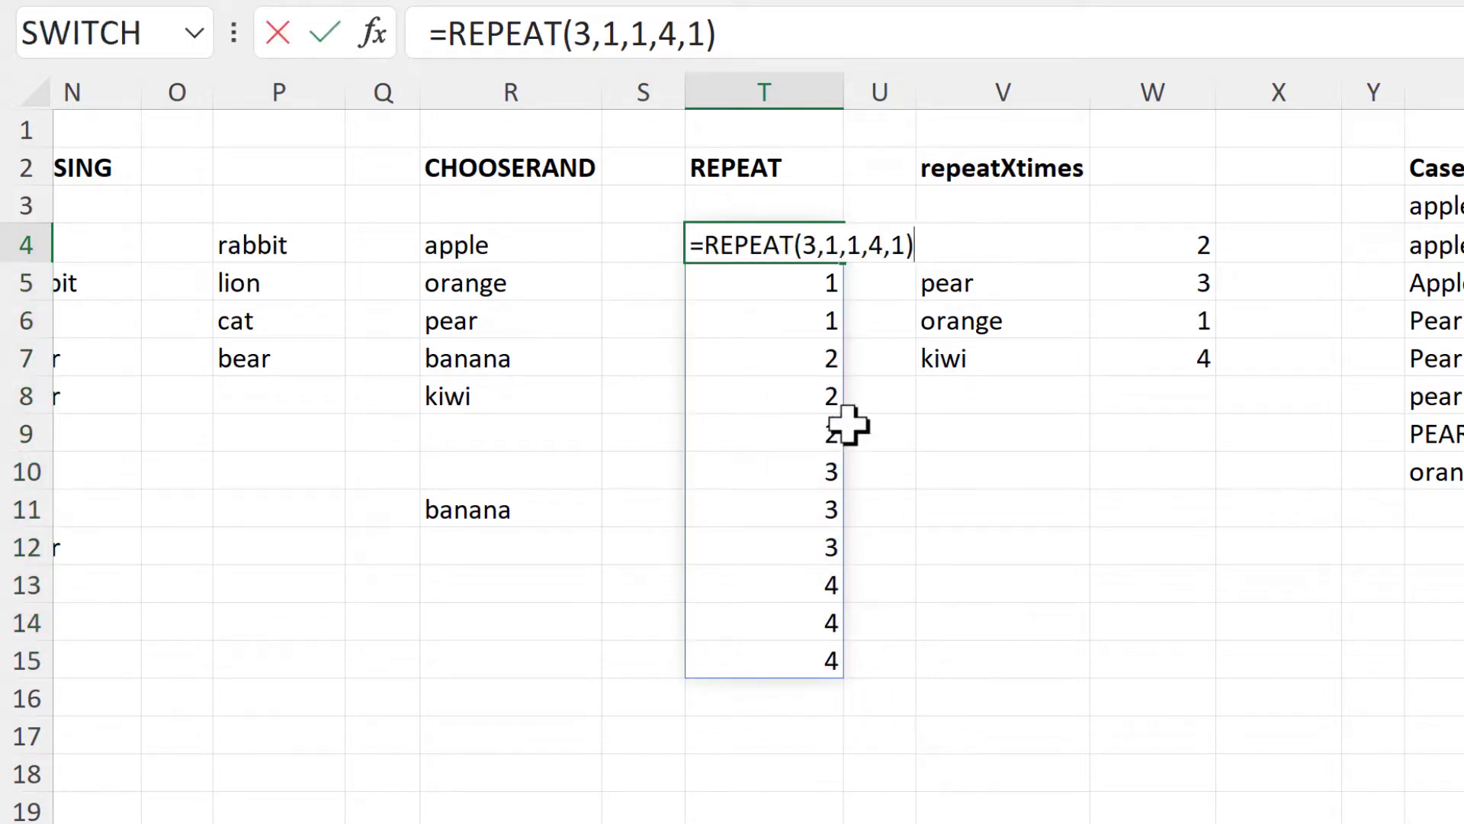
{"action": "key", "text": "Left"}
{"action": "key", "text": "Left"}
{"action": "key", "text": "Left"}
{"action": "key", "text": "Left"}
{"action": "key", "text": "Left"}
{"action": "key", "text": "Left"}
{"action": "key", "text": "Left"}
{"action": "key", "text": "Left"}
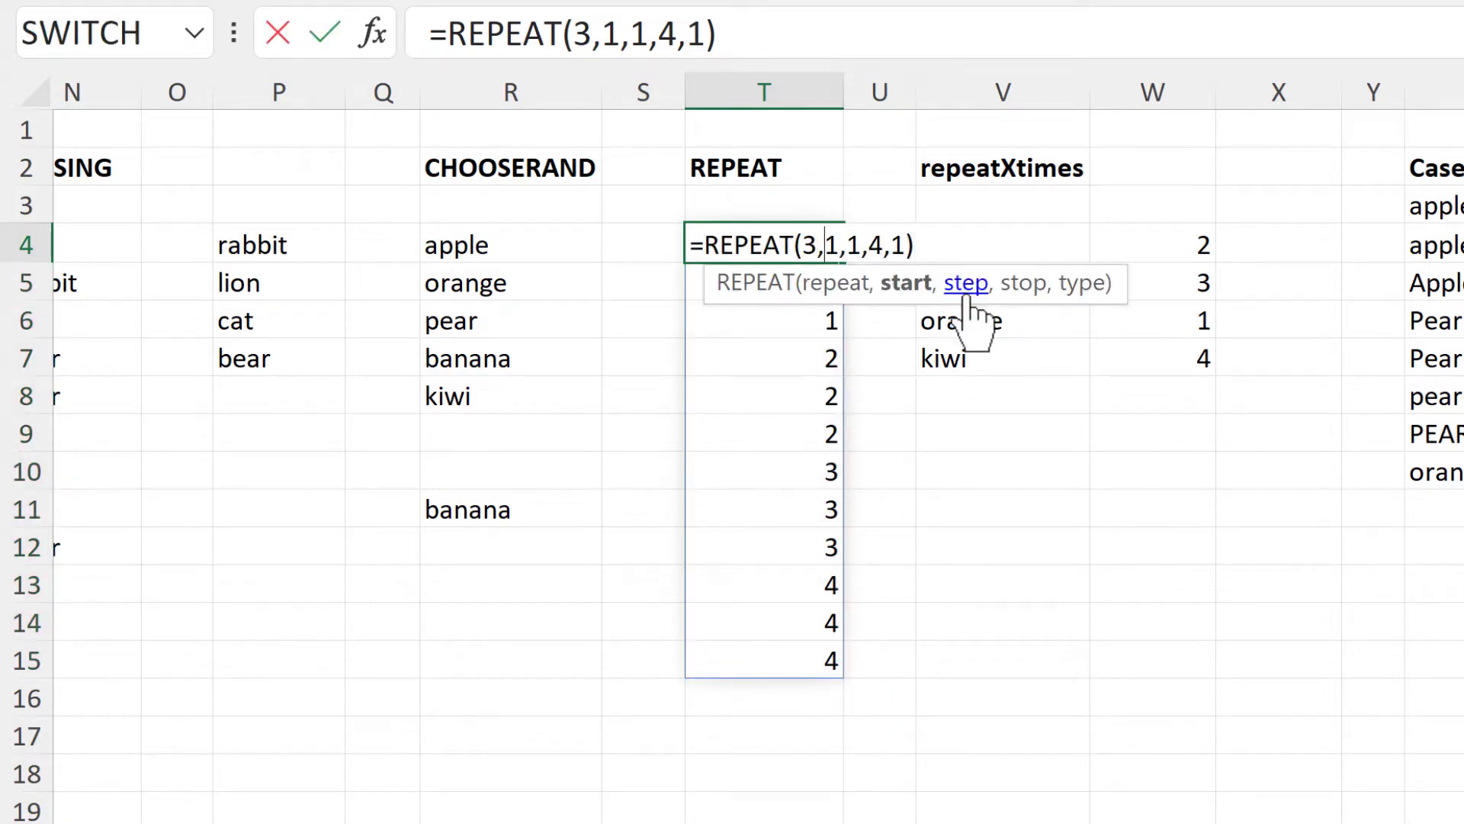
{"action": "key", "text": "Delete"}
{"action": "type", "text": "2"}
{"action": "key", "text": "Right"}
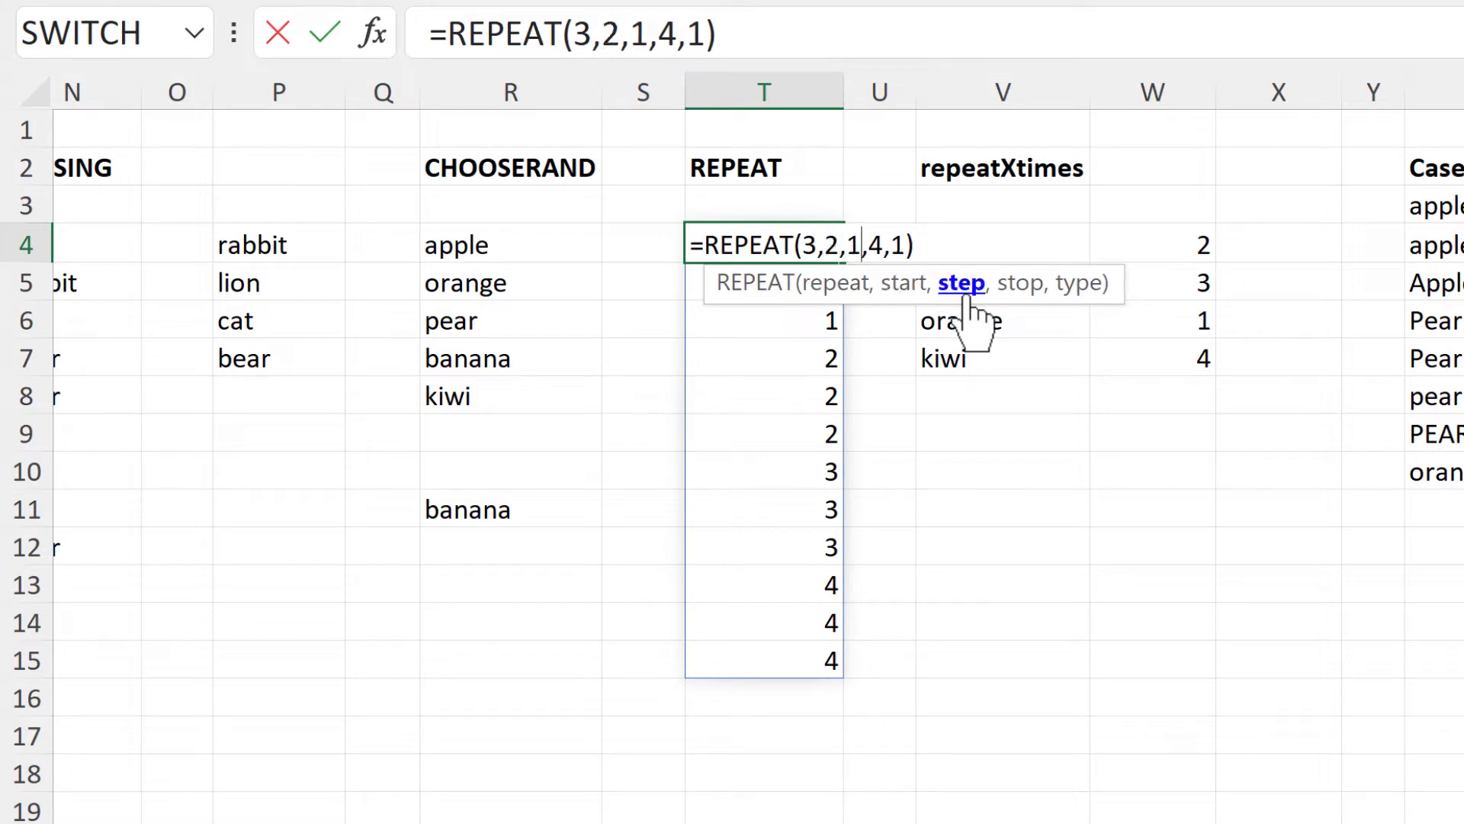
{"action": "key", "text": "BackSpace"}
{"action": "type", "text": "2"}
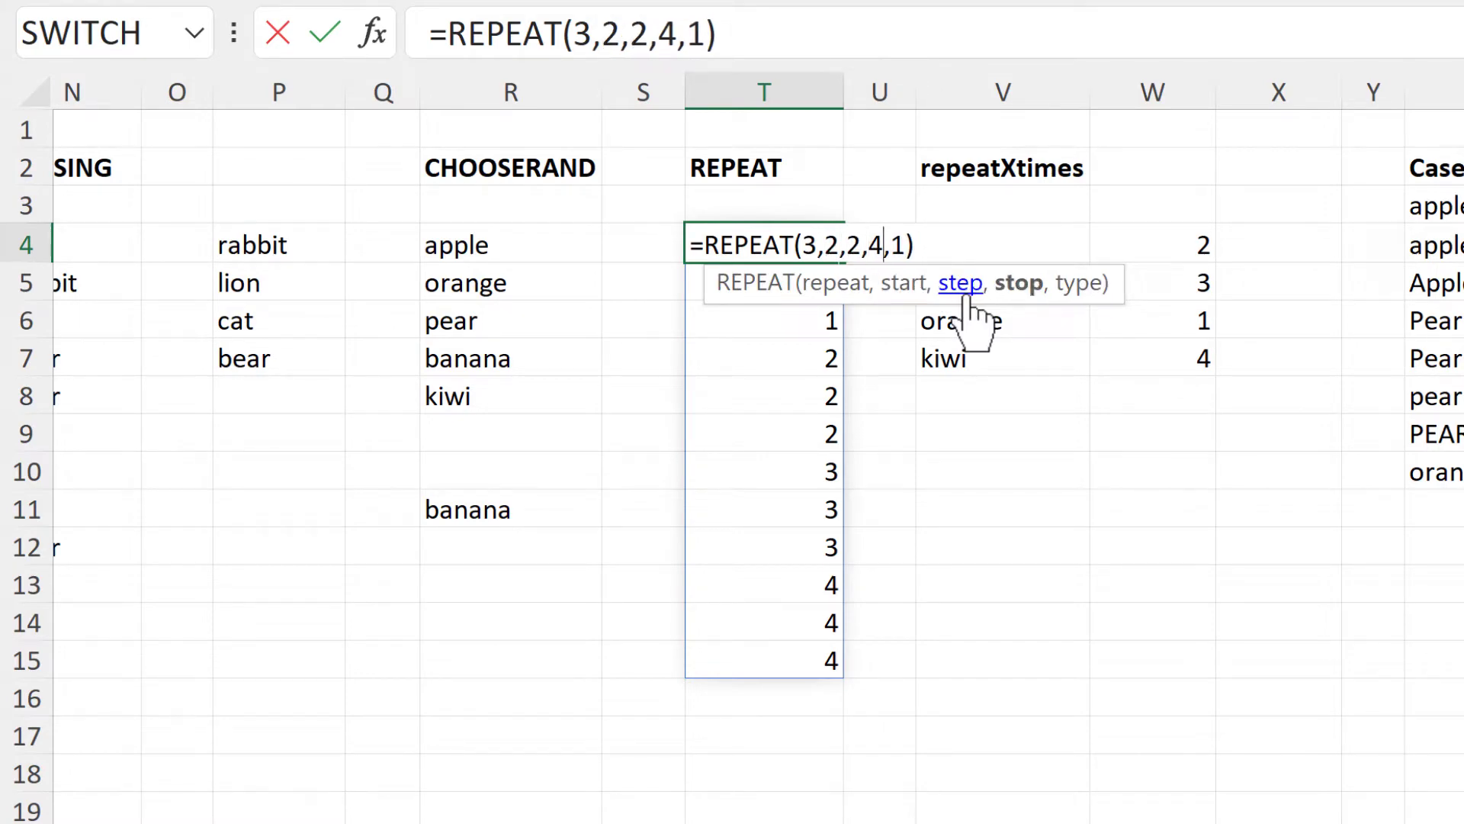
{"action": "key", "text": "BackSpace"}
{"action": "type", "text": "3"}
{"action": "key", "text": "Right"}
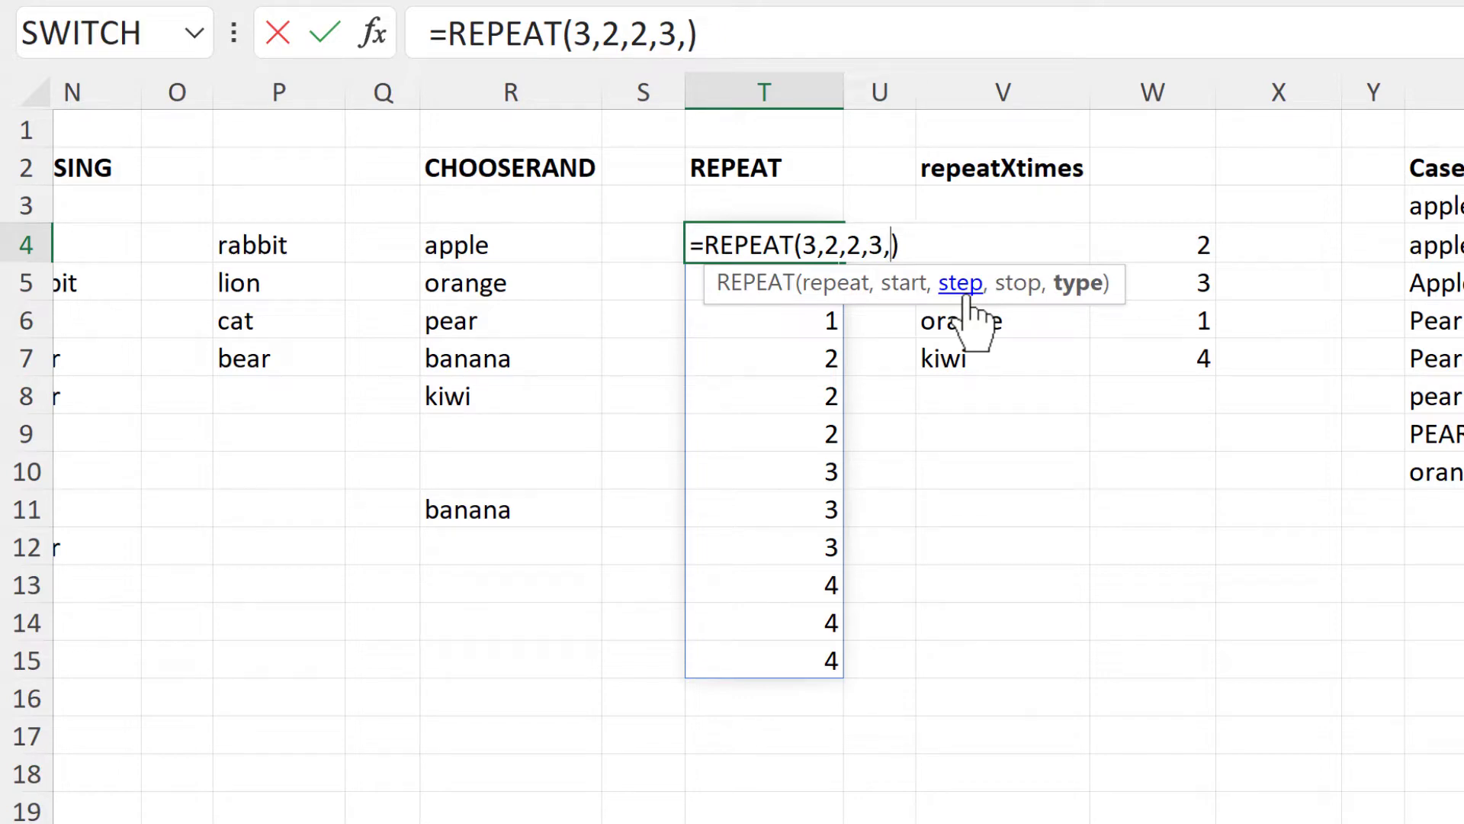
{"action": "key", "text": "Return"}
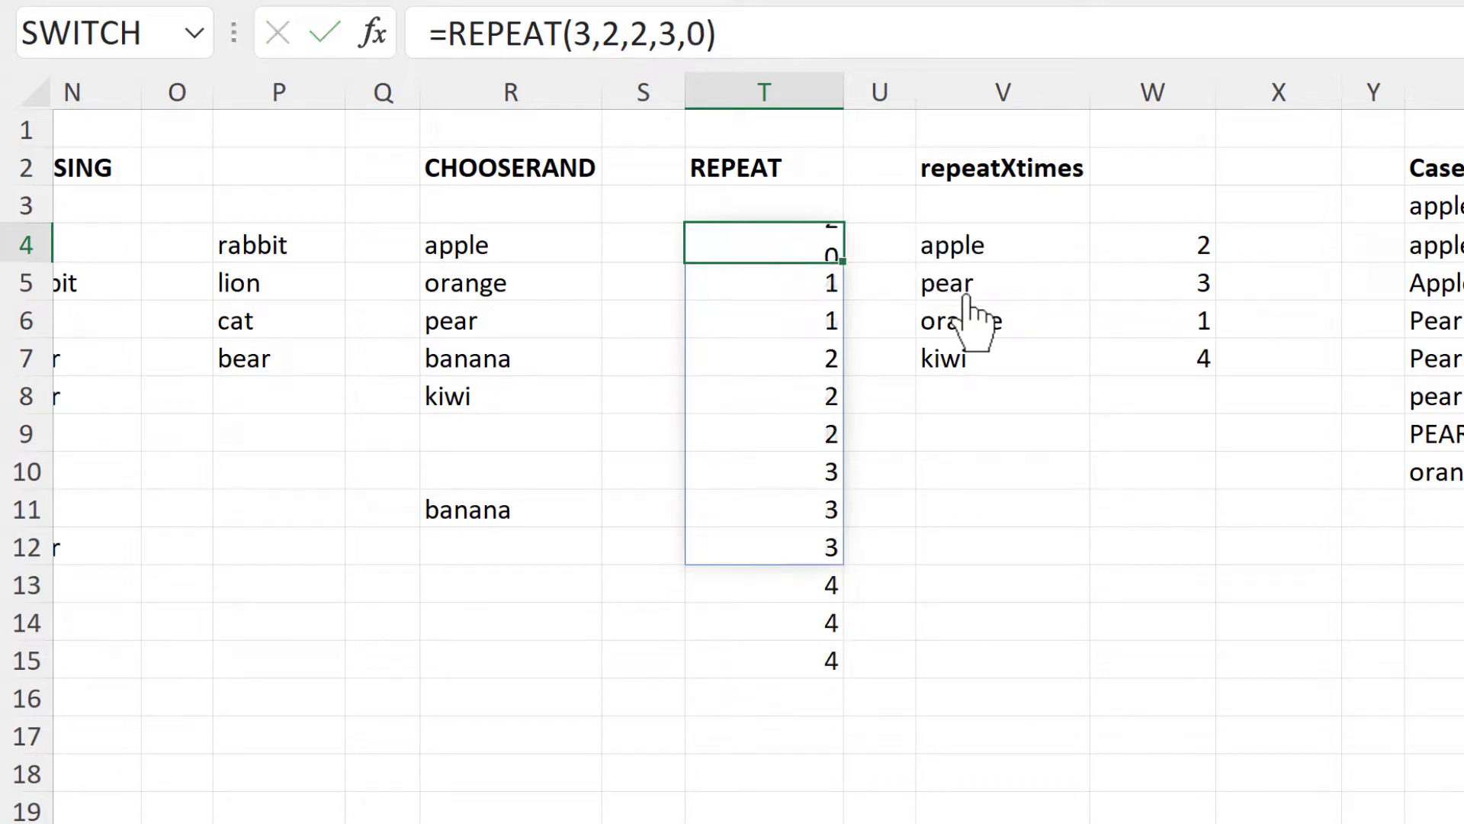
{"action": "left_click_drag", "start_coordinate": [778, 237], "coordinate": [797, 551]}
Step: Repeat each fruit by its adjacent number by entering =repeatXtimes(V4:V7,W4:W7) in cell V9, and compare the result with the source rows
{"action": "left_click", "coordinate": [1048, 439]}
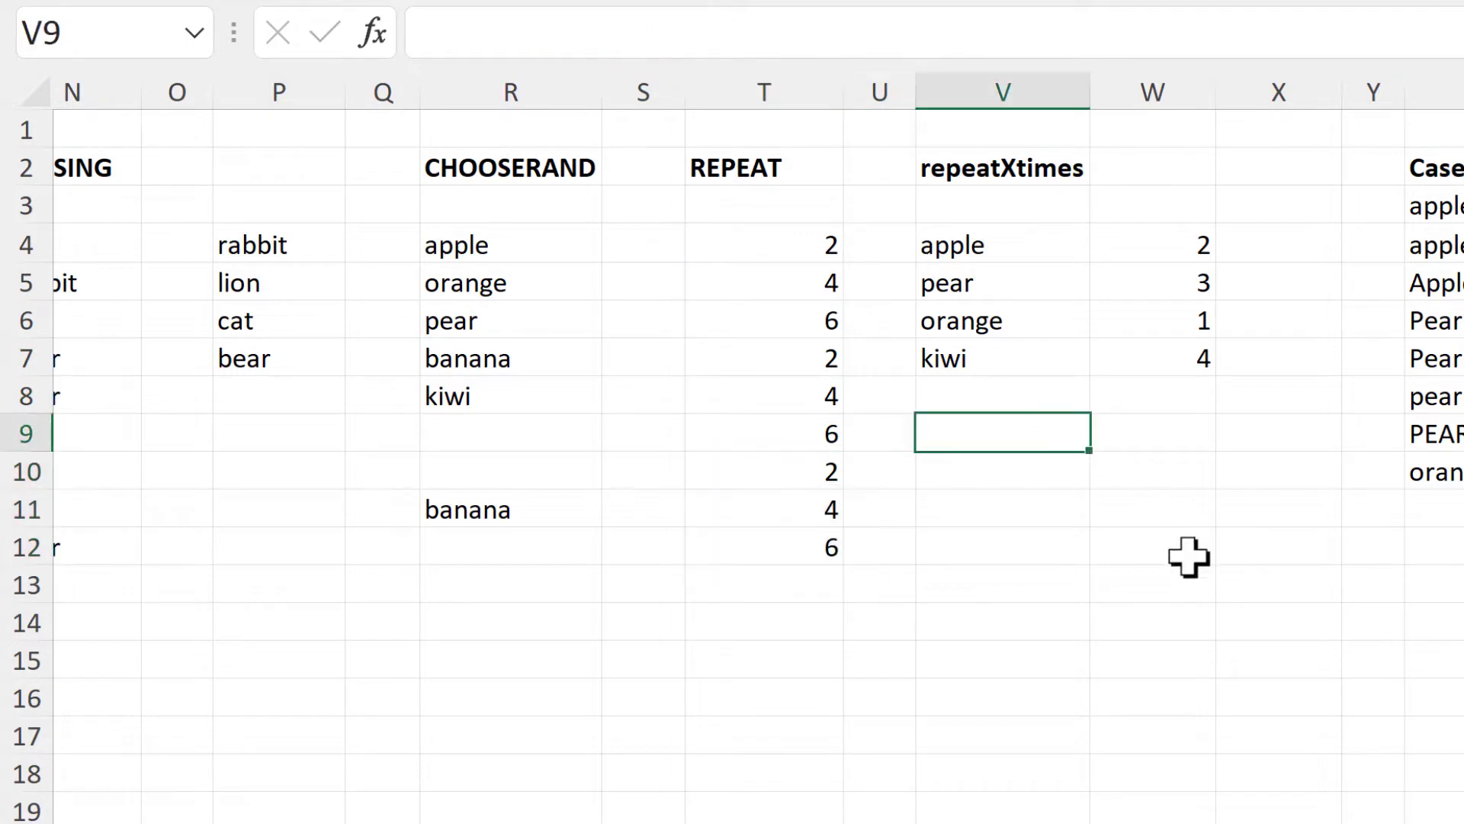
{"action": "type", "text": "=repeat"}
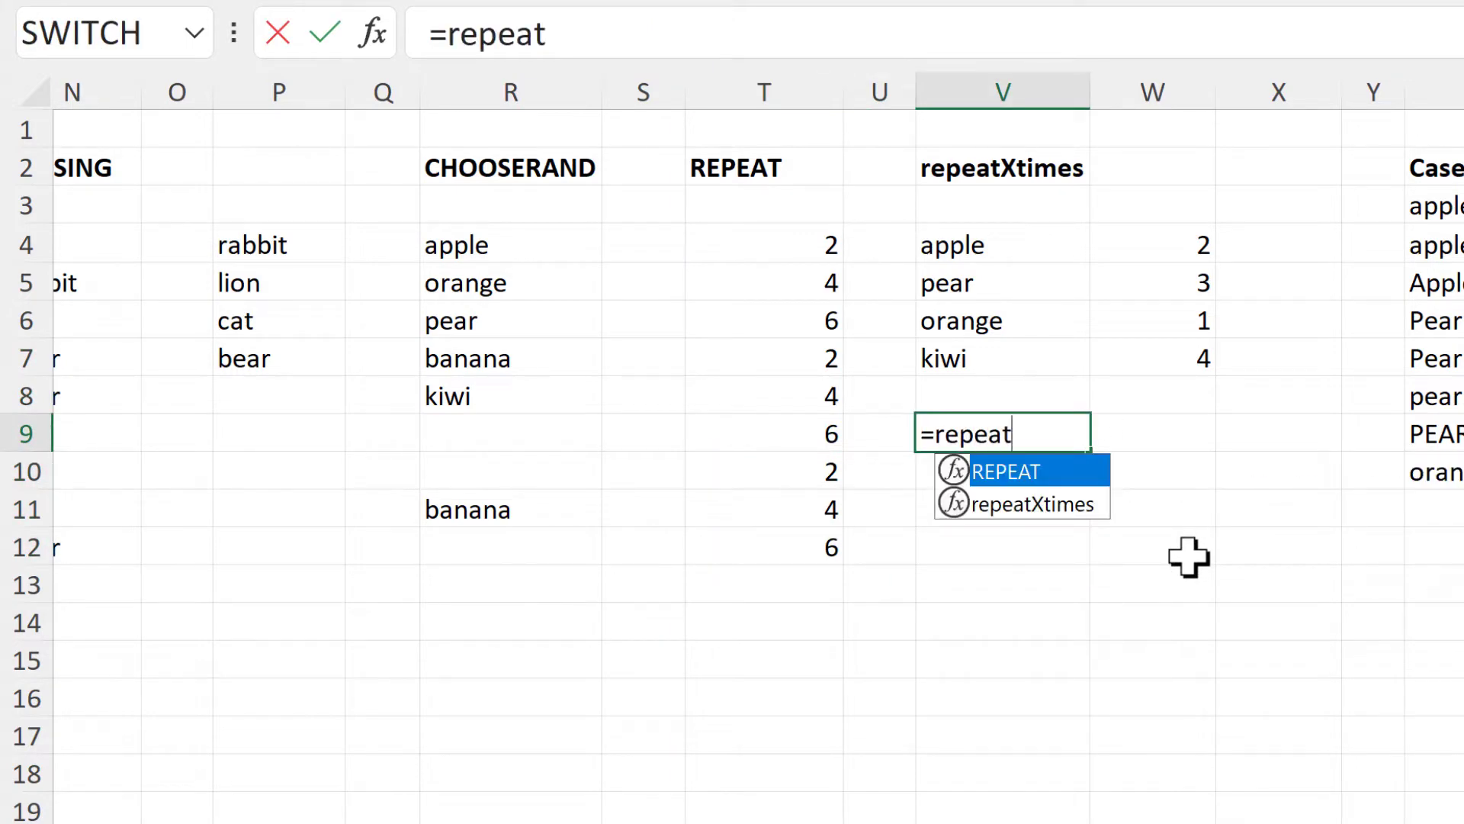
{"action": "type", "text": "xtime"}
{"action": "key", "text": "Tab"}
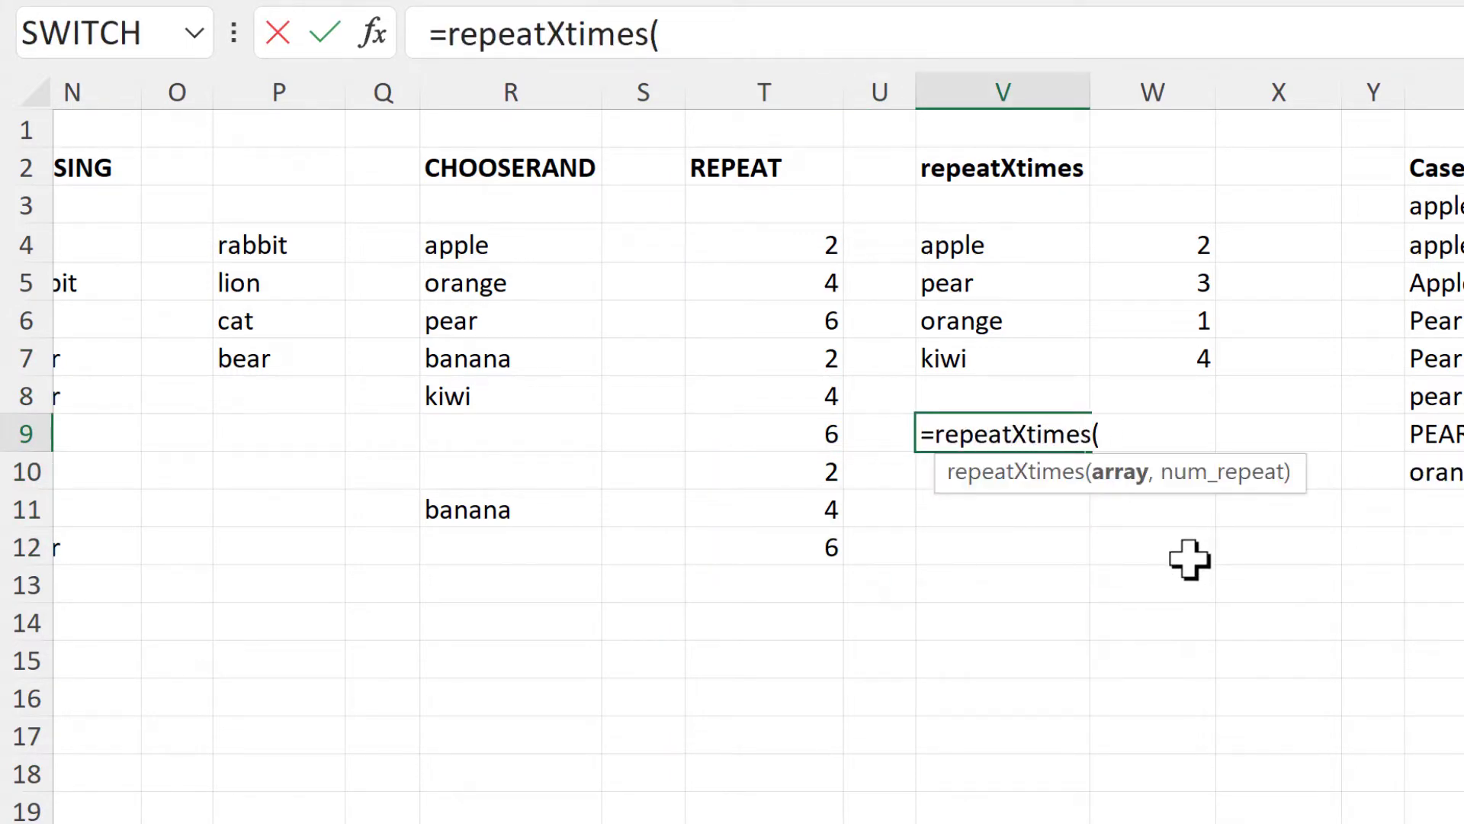
{"action": "left_click_drag", "start_coordinate": [974, 242], "coordinate": [999, 355]}
{"action": "type", "text": ","}
{"action": "left_click", "coordinate": [1169, 244]}
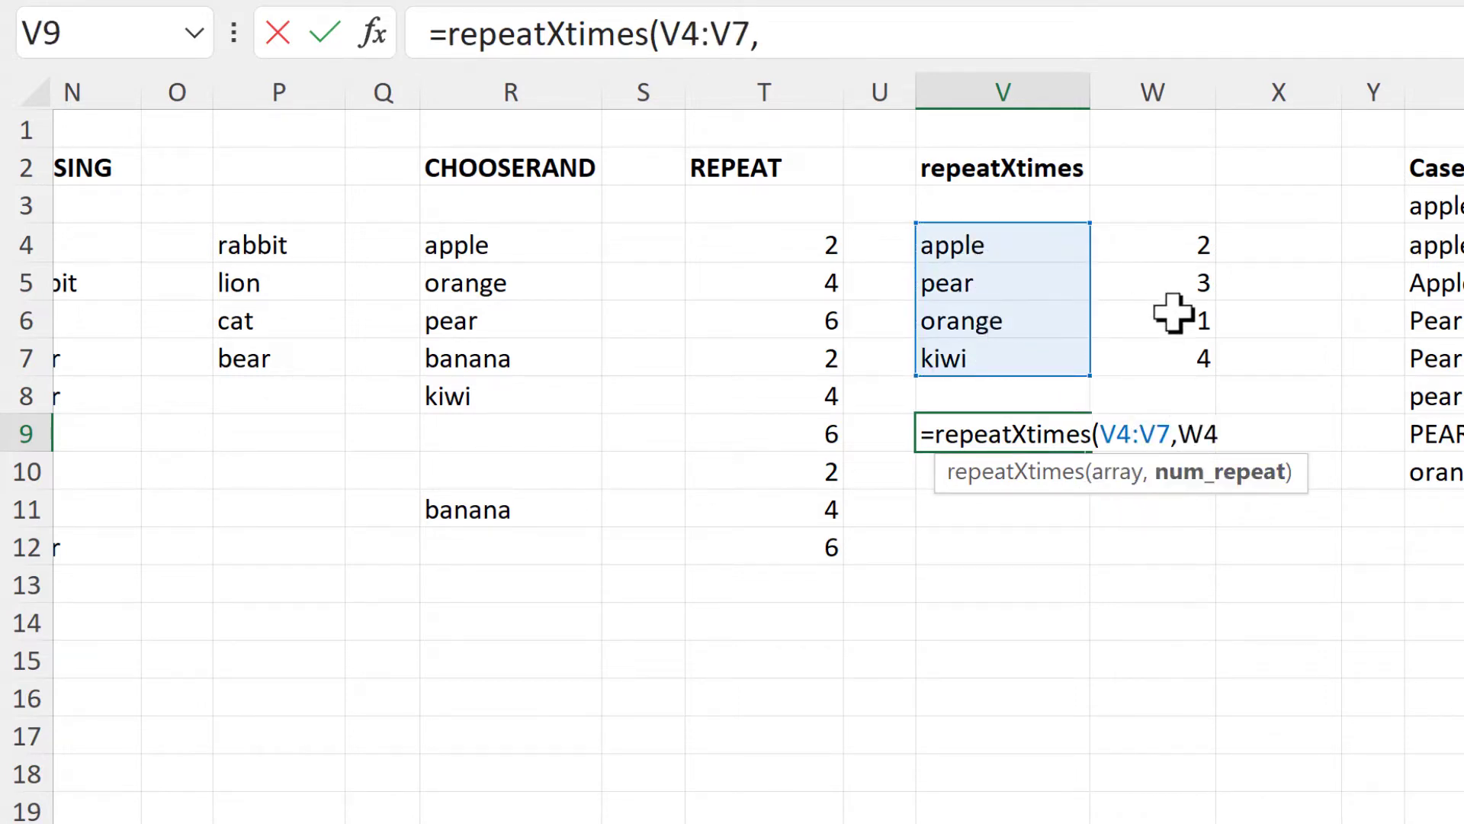
{"action": "left_click_drag", "start_coordinate": [1173, 312], "coordinate": [1176, 353]}
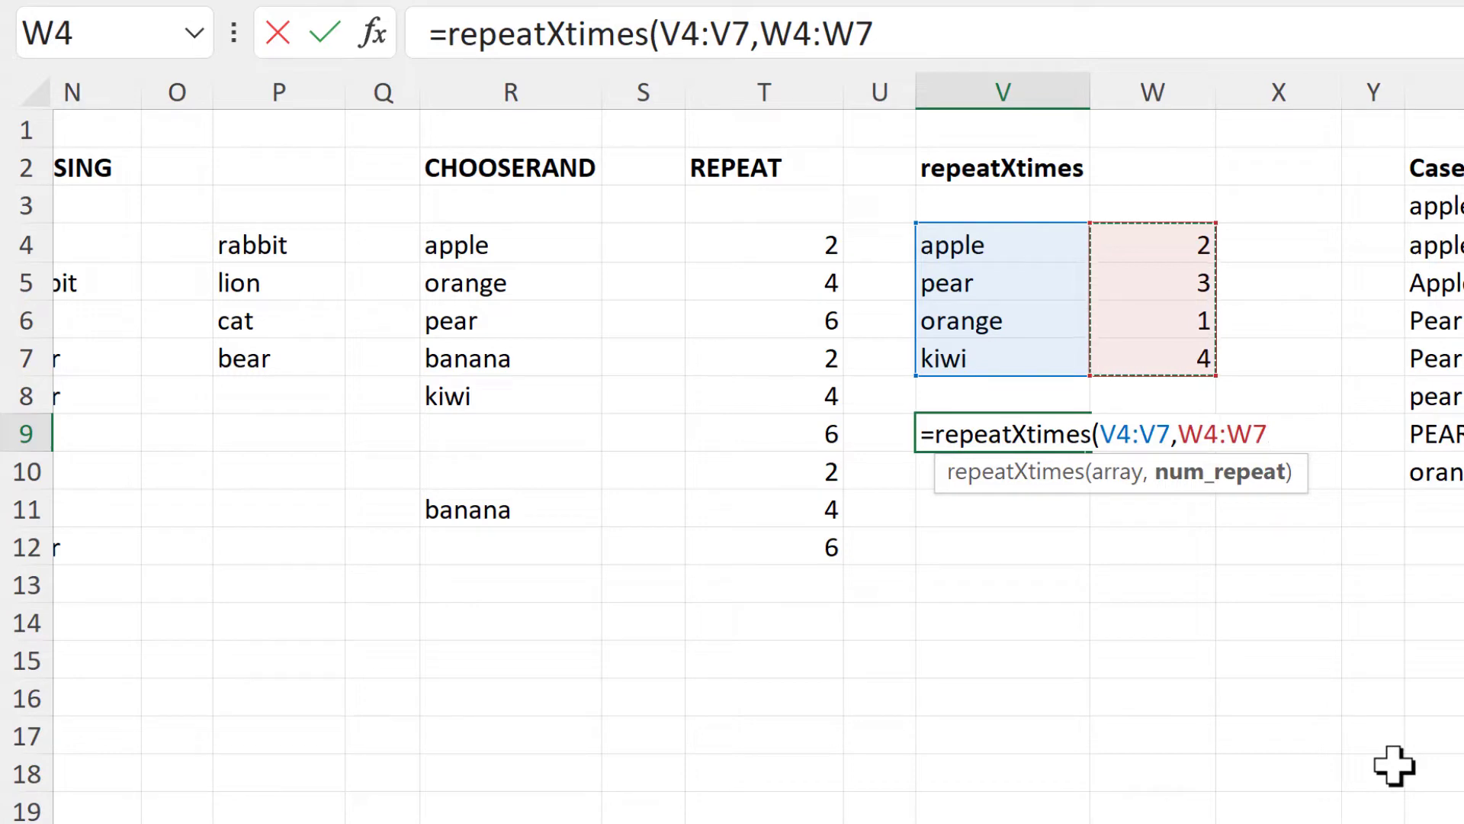
{"action": "key", "text": "Return"}
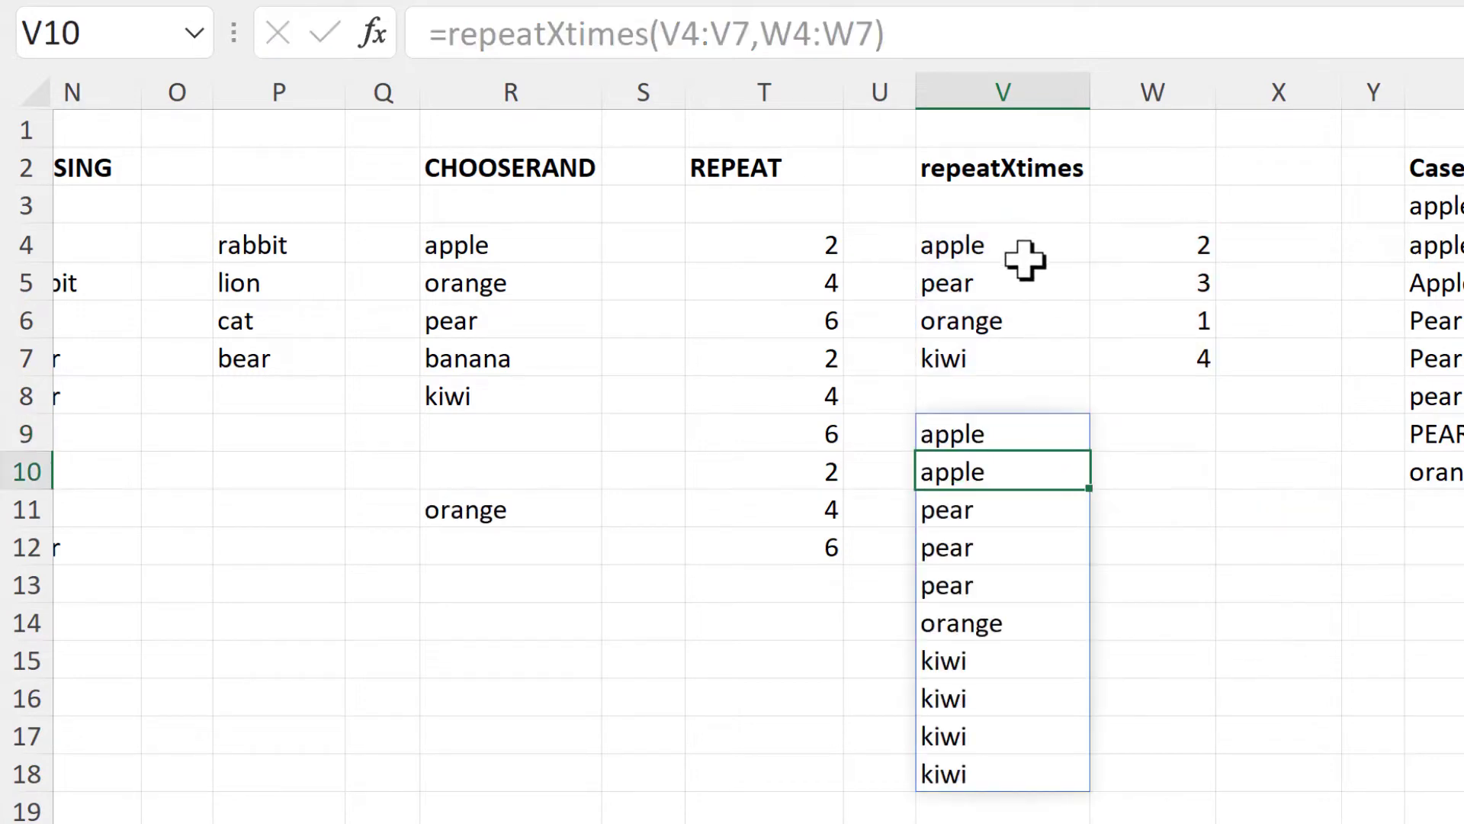
{"action": "left_click", "coordinate": [1075, 245]}
{"action": "left_click_drag", "start_coordinate": [1105, 243], "coordinate": [1121, 246]}
{"action": "left_click_drag", "start_coordinate": [1022, 432], "coordinate": [1022, 467]}
{"action": "left_click_drag", "start_coordinate": [981, 287], "coordinate": [1131, 287]}
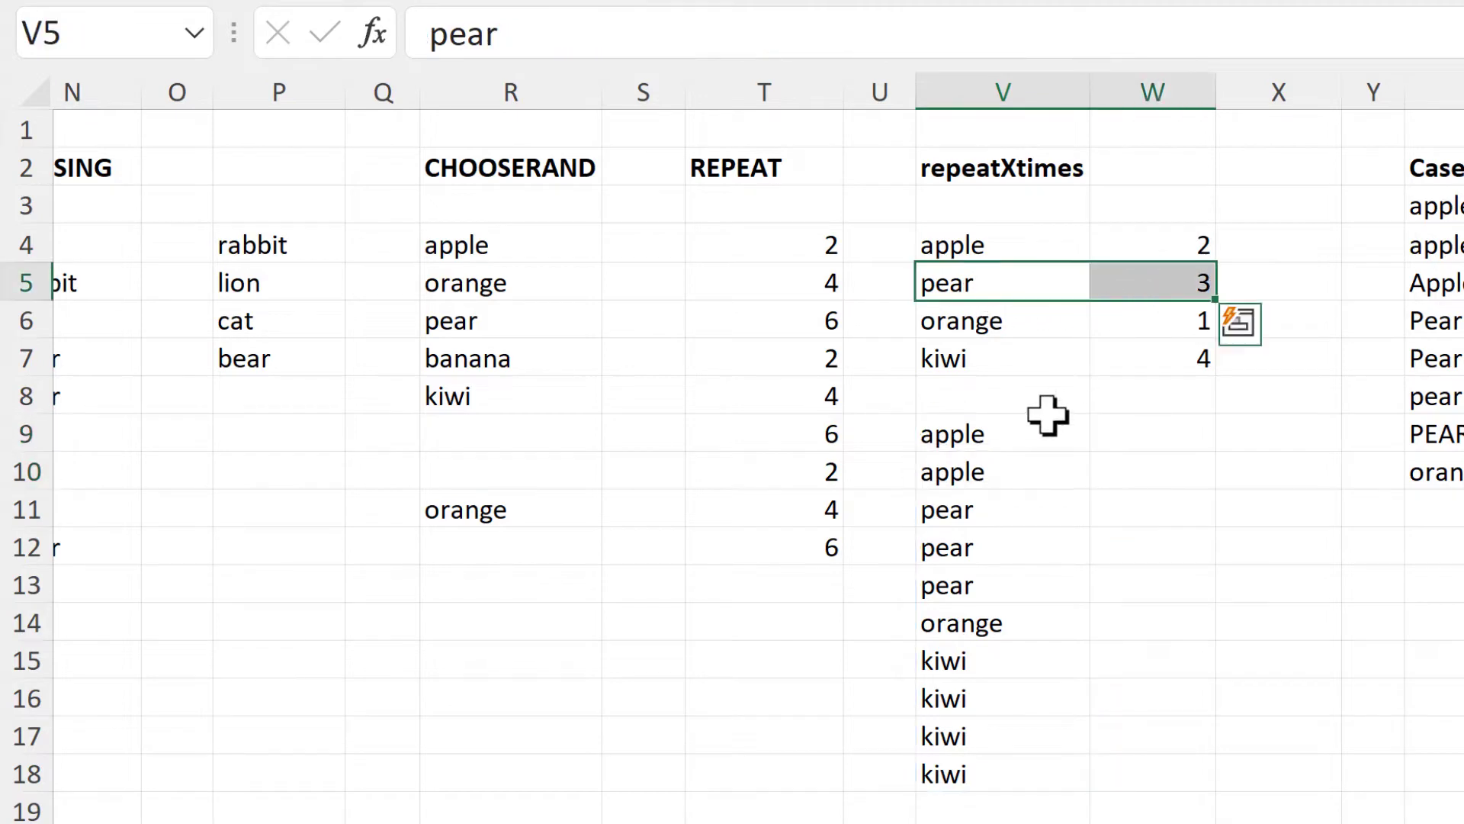
{"action": "left_click_drag", "start_coordinate": [1005, 509], "coordinate": [1017, 586]}
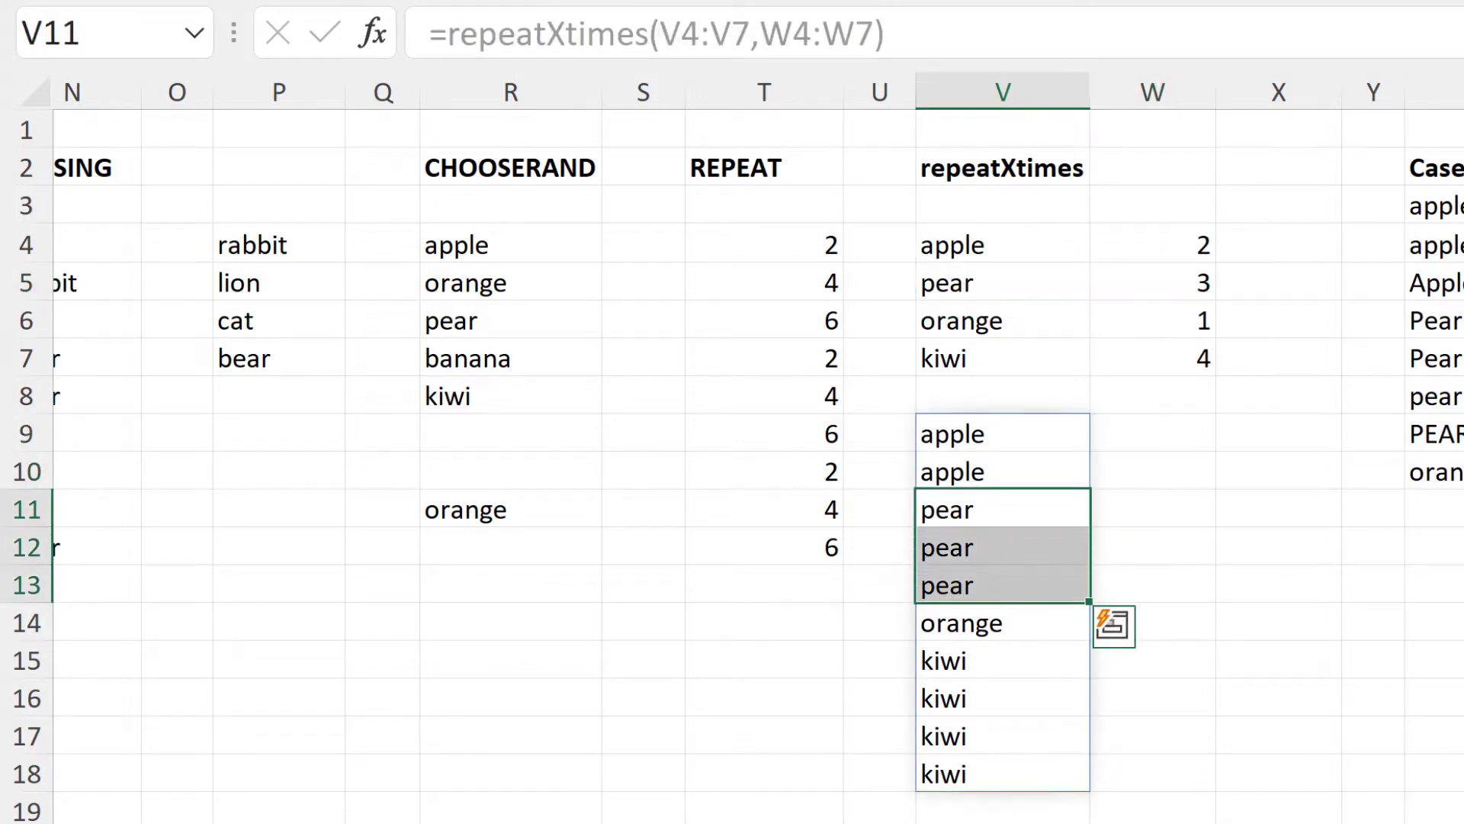
Step: Count the fruit names case-sensitively by entering =CaseSensitiveCount(Z3:Z10) in cell Z12, and check the apple and Apple entries against the list
{"action": "double_click", "coordinate": [1111, 542]}
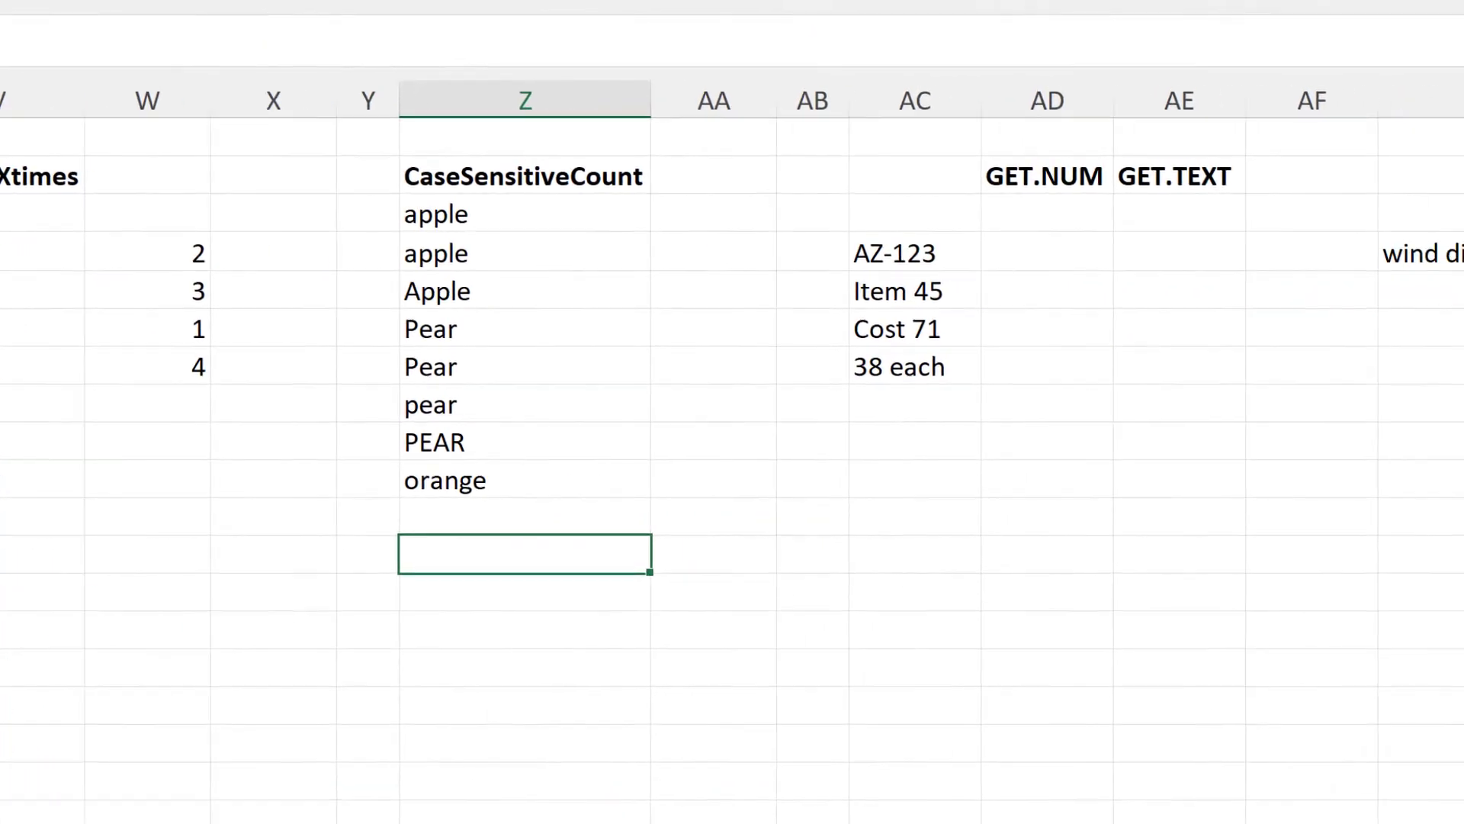
{"action": "type", "text": "=case"}
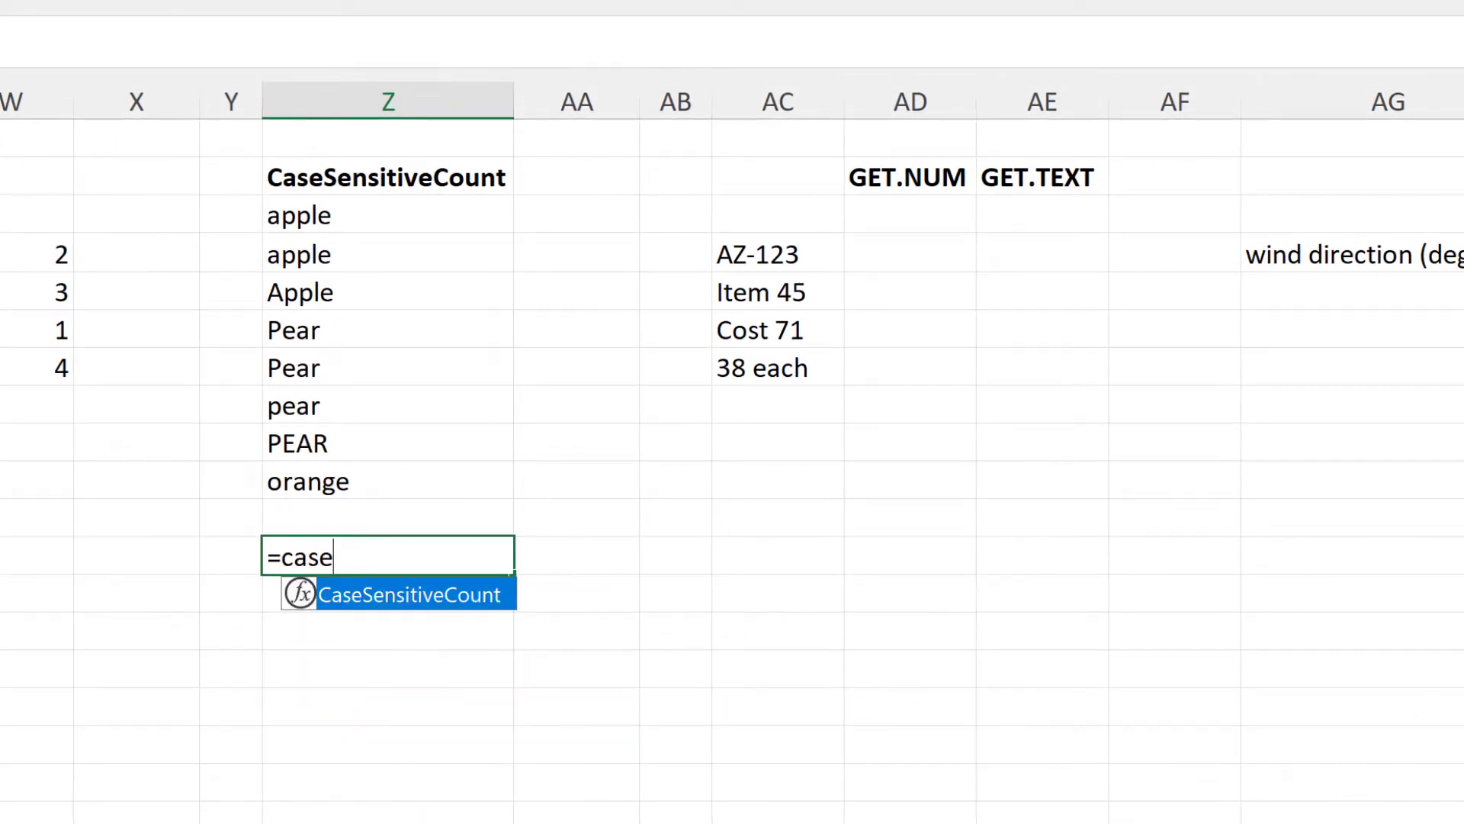
{"action": "double_click", "coordinate": [452, 594]}
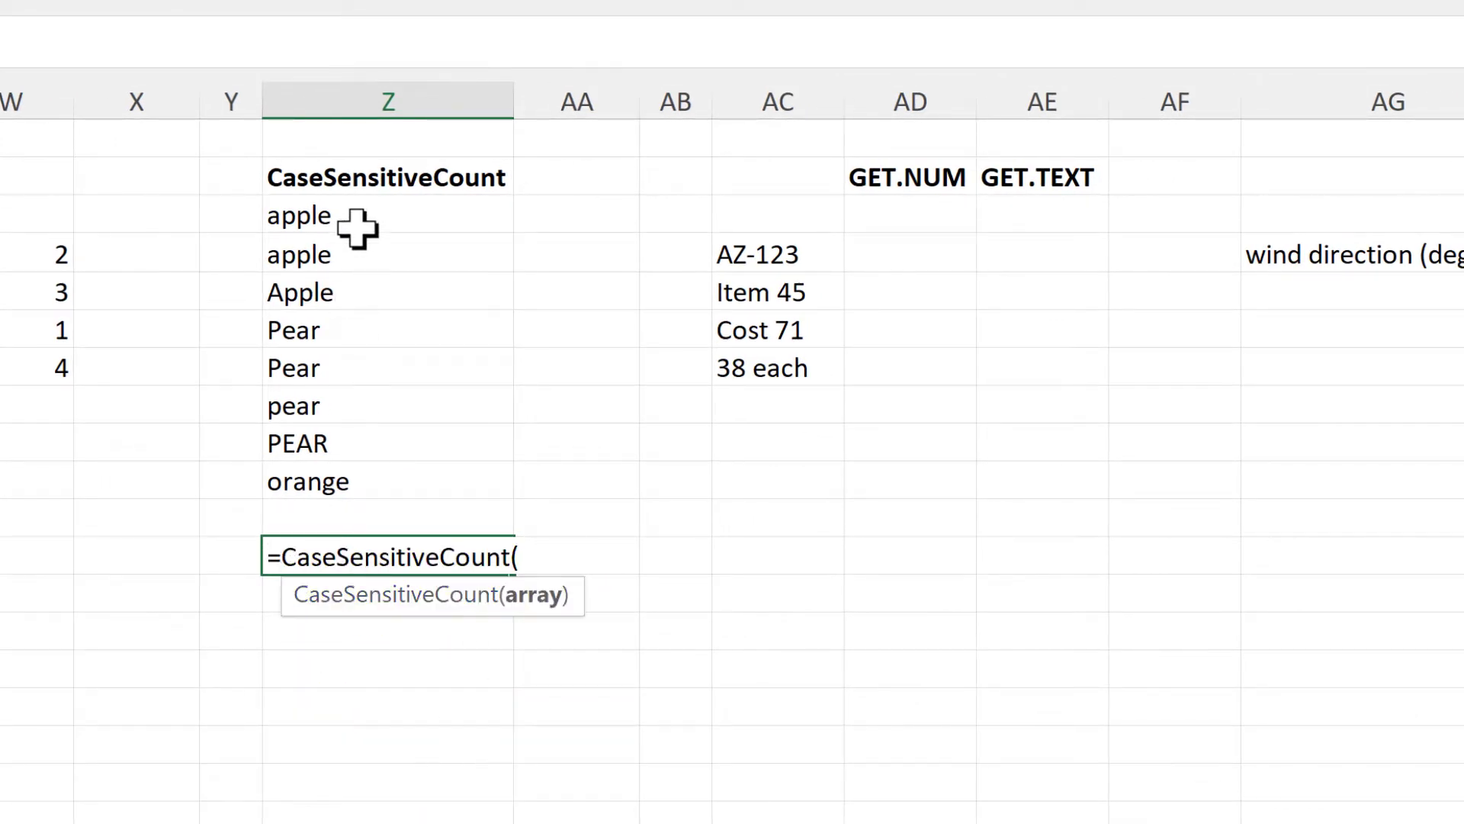
{"action": "left_click_drag", "start_coordinate": [354, 219], "coordinate": [392, 480]}
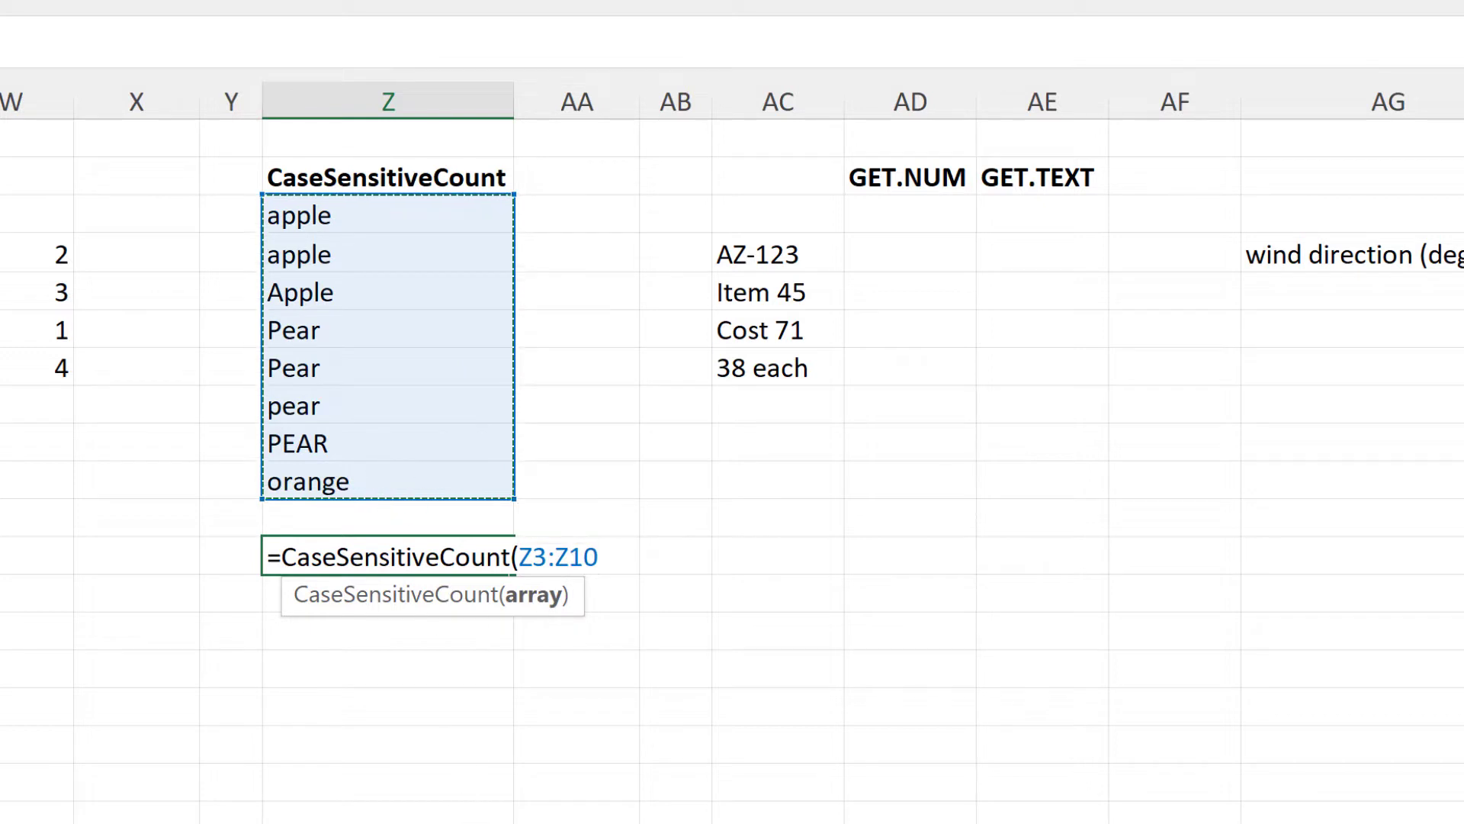
{"action": "key", "text": "Return"}
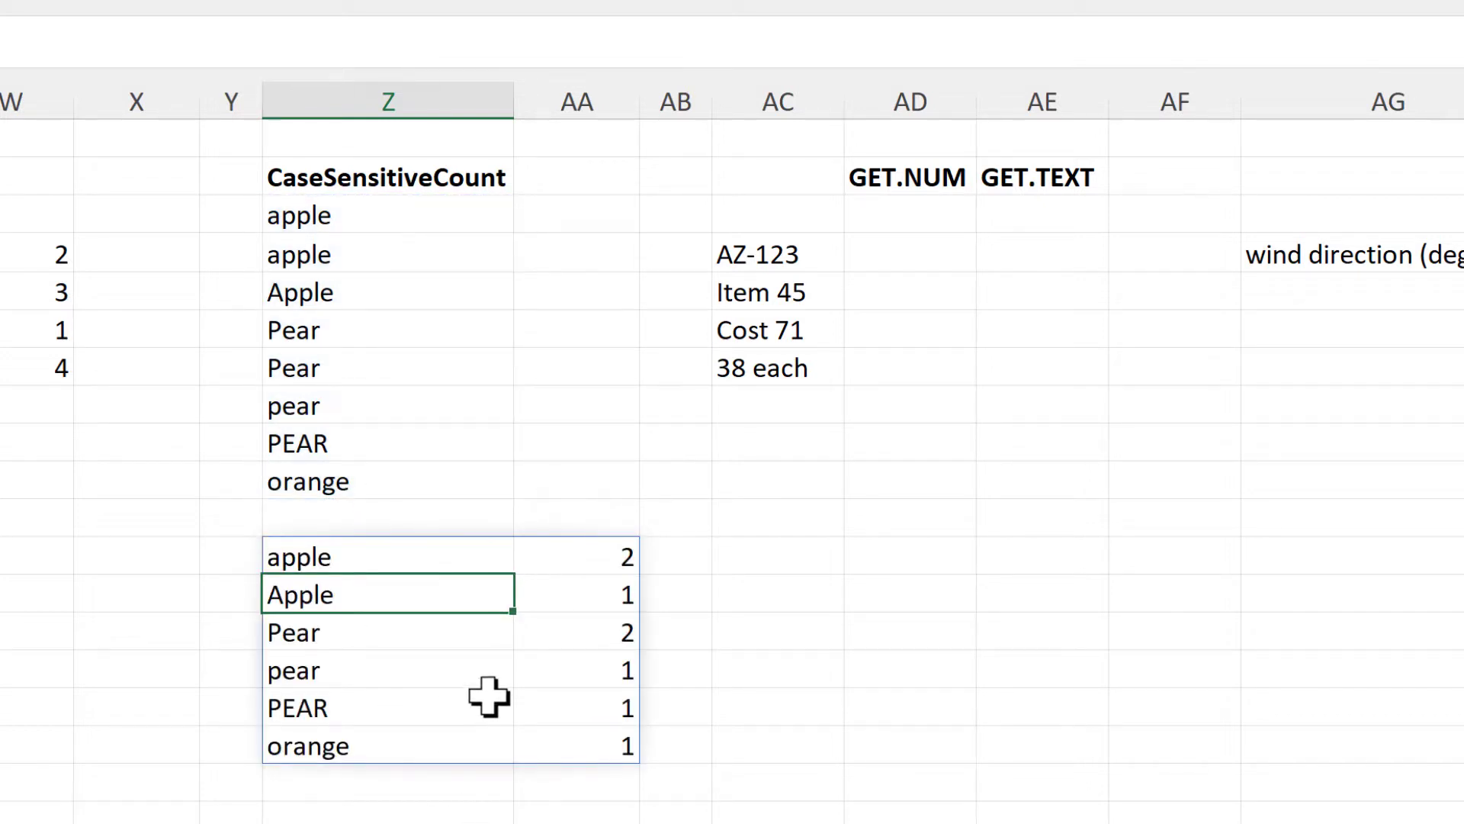
{"action": "left_click_drag", "start_coordinate": [340, 216], "coordinate": [340, 242]}
{"action": "left_click_drag", "start_coordinate": [366, 552], "coordinate": [542, 552]}
{"action": "left_click", "coordinate": [328, 286]}
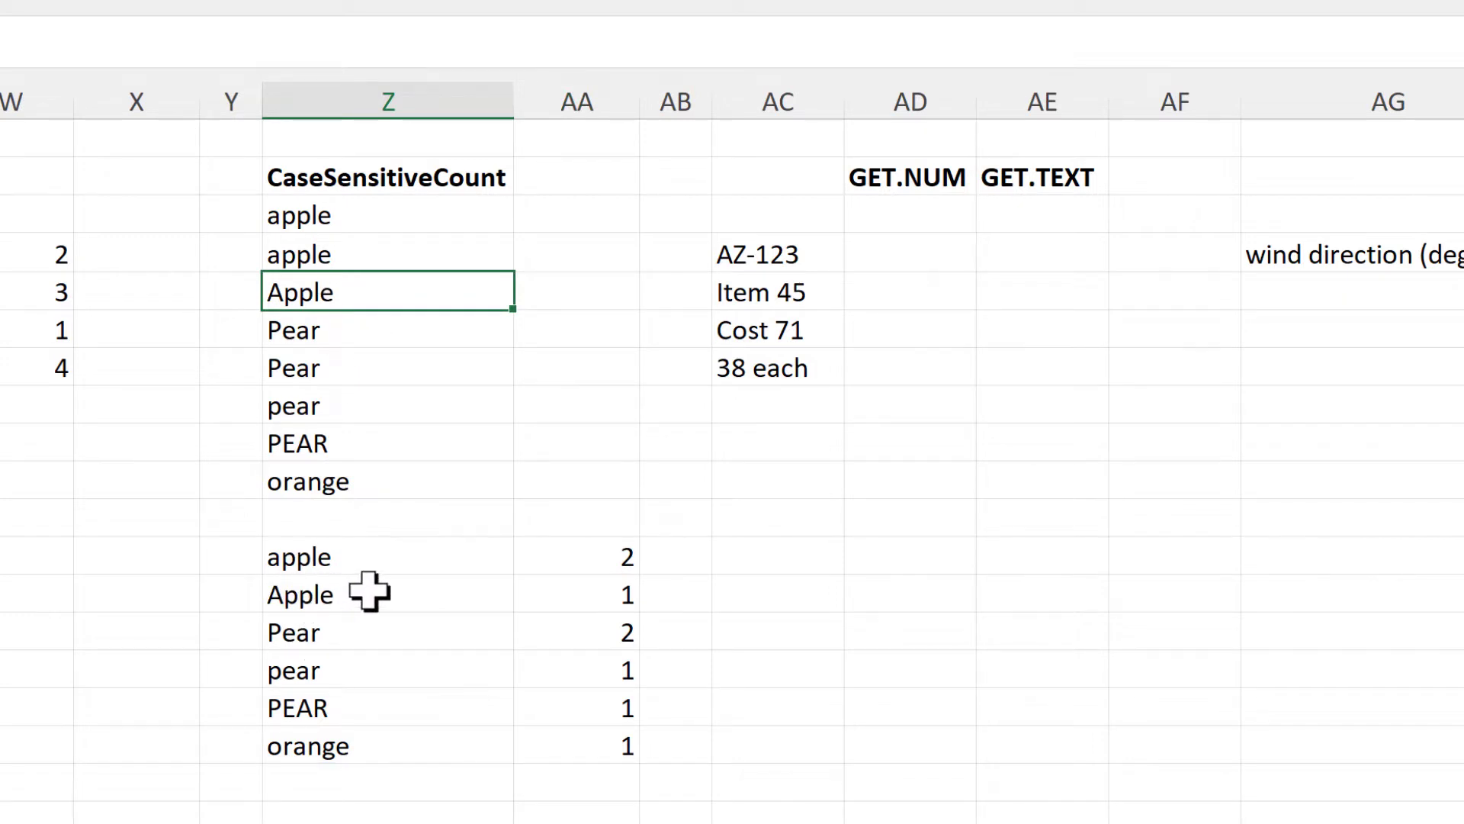
{"action": "left_click_drag", "start_coordinate": [405, 595], "coordinate": [533, 598]}
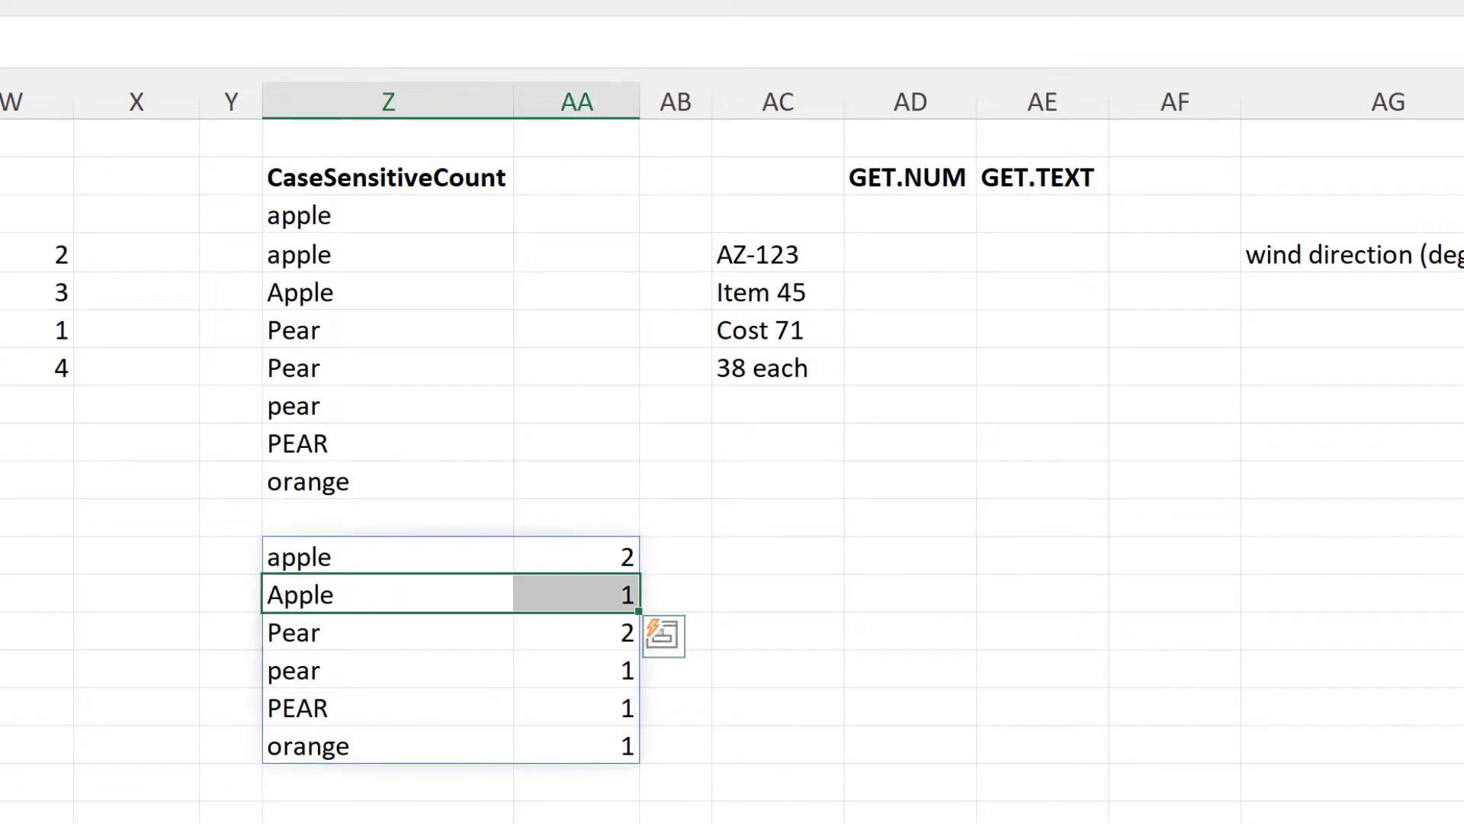
Step: Extract the numbers from the mixed text values by entering =GET.NUM(AC4) in cell AD4 and filling it down to AD7
{"action": "left_click", "coordinate": [912, 256]}
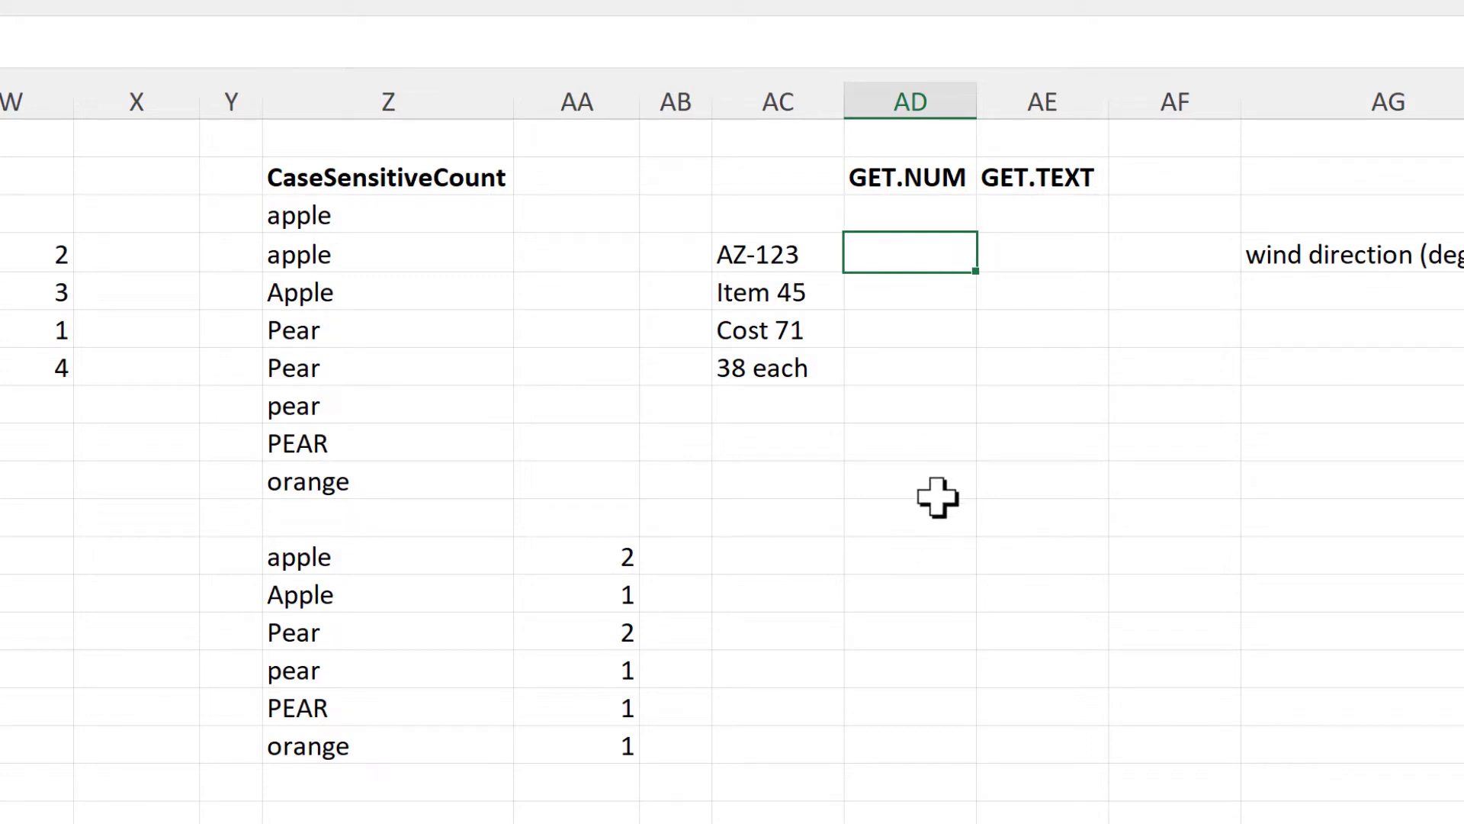
{"action": "type", "text": "=get."}
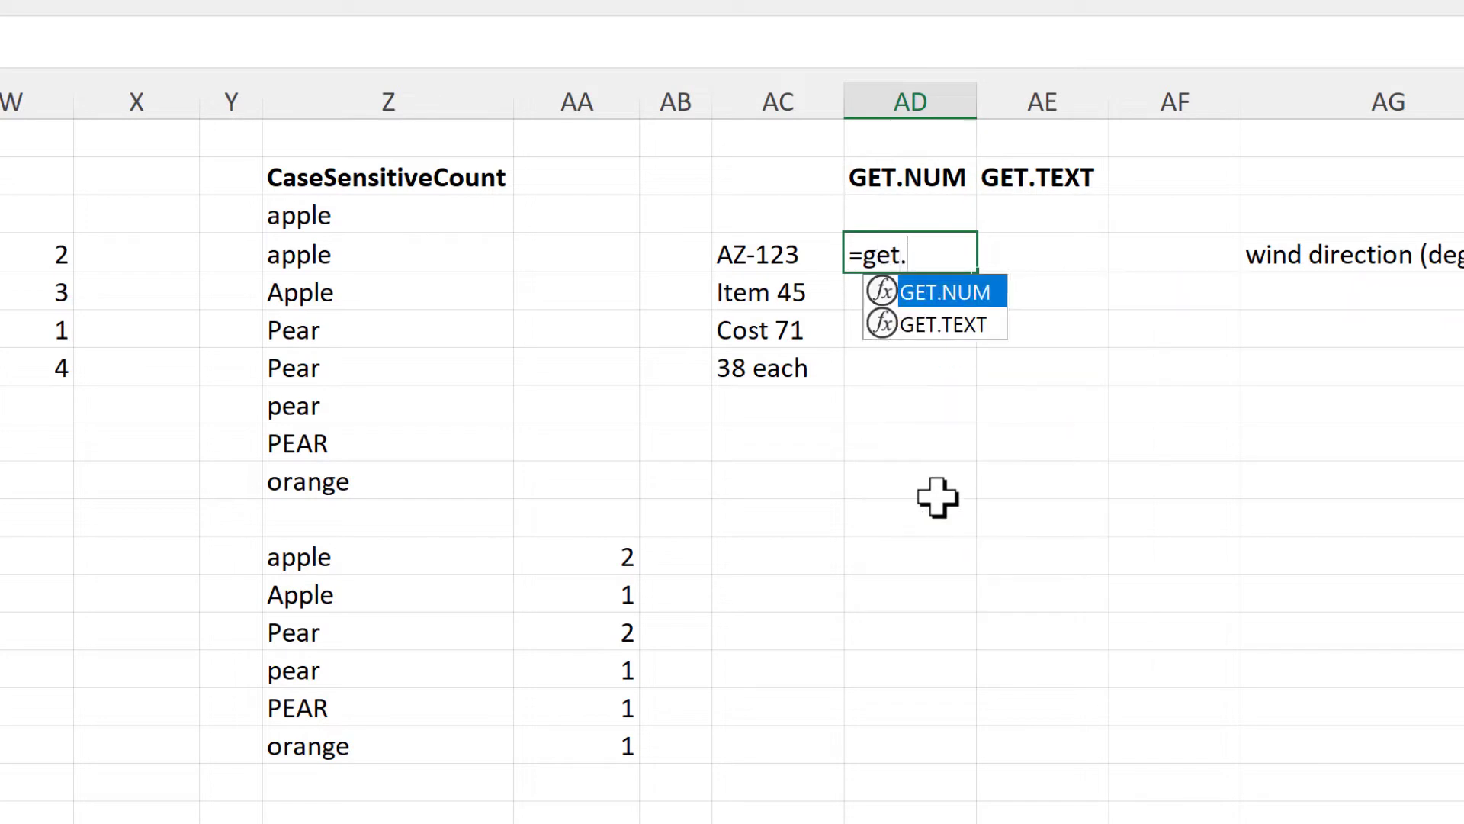
{"action": "type", "text": "num"}
{"action": "key", "text": "Tab"}
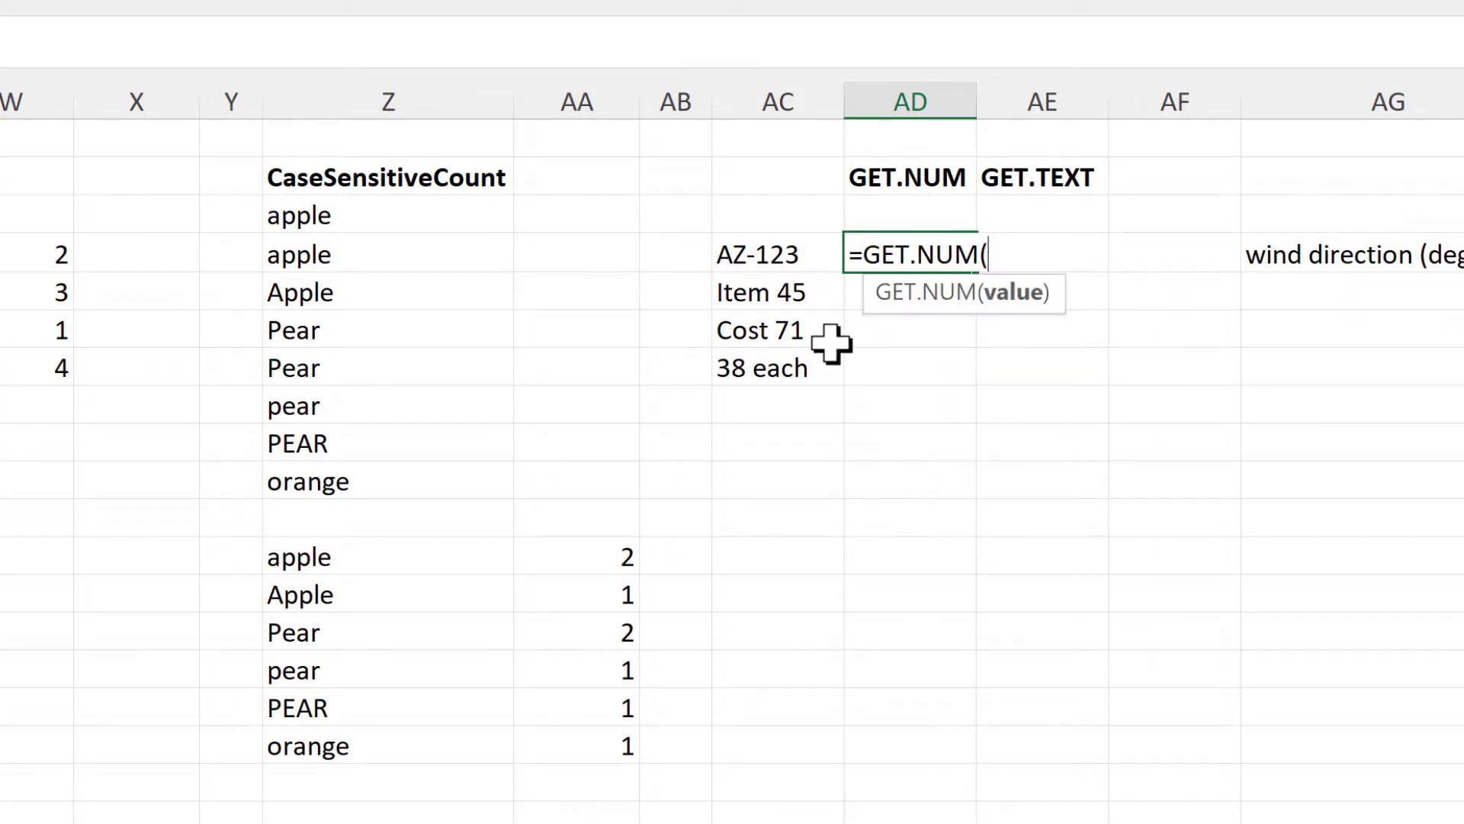
{"action": "left_click", "coordinate": [784, 251]}
{"action": "key", "text": "Return"}
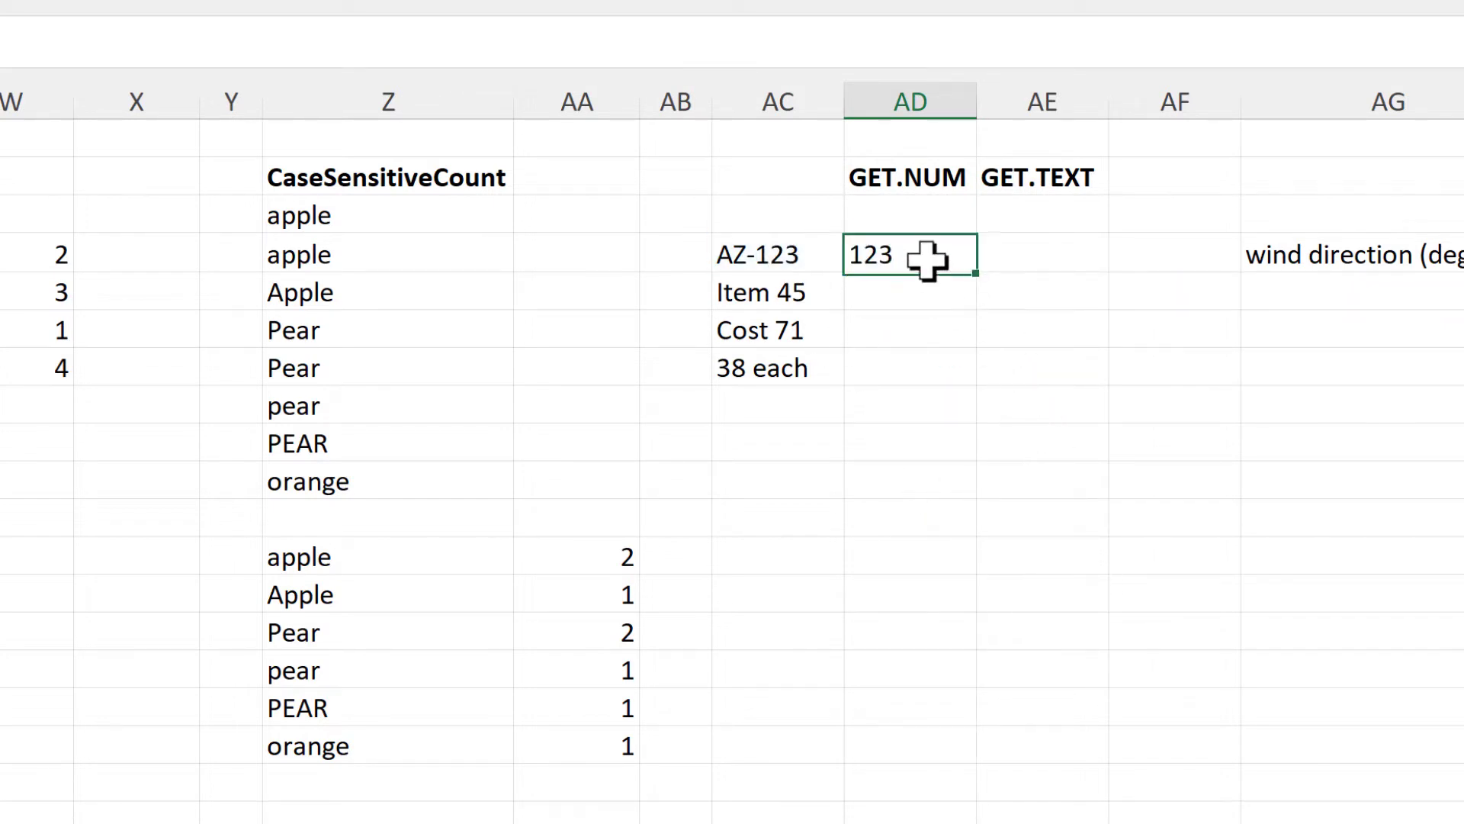
{"action": "key", "text": "Up"}
{"action": "left_click_drag", "start_coordinate": [980, 327], "coordinate": [976, 374]}
Step: Extract the text part of the mixed values by entering =GET.TEXT(AC4) in cell AE4 and filling it down to AE7
{"action": "left_click", "coordinate": [1037, 263]}
{"action": "type", "text": "="}
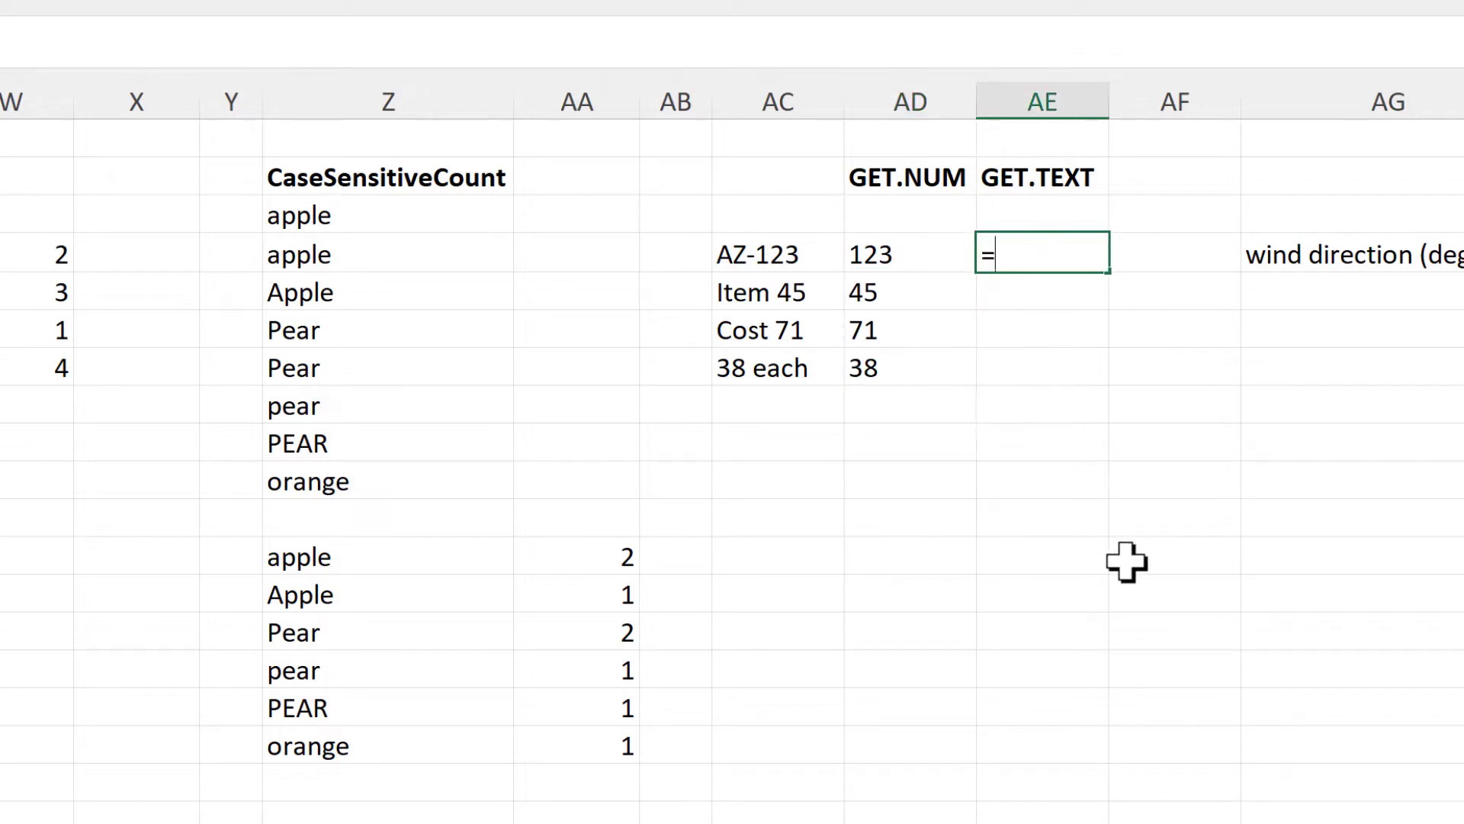
{"action": "type", "text": "get.t"}
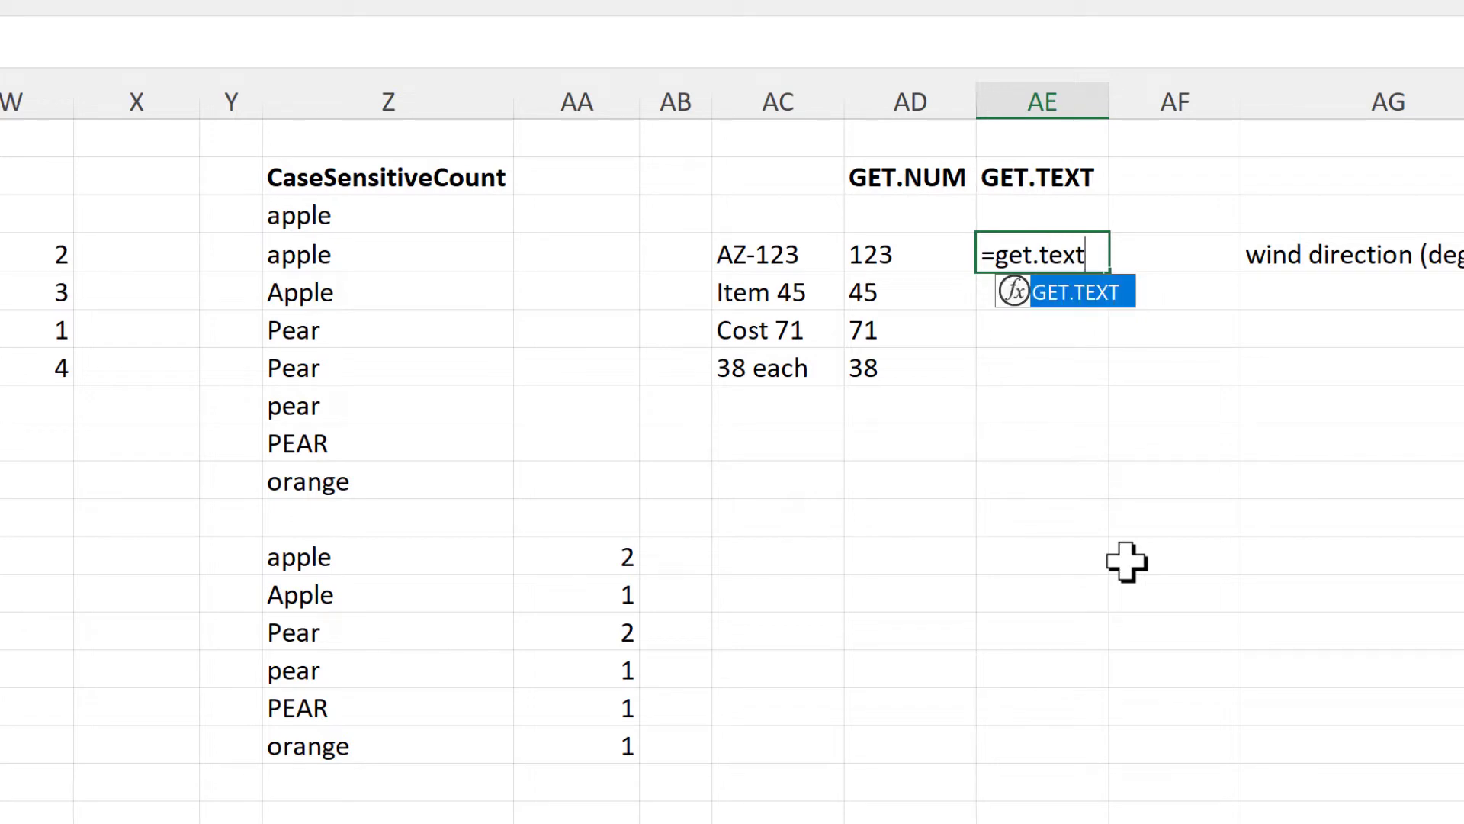
{"action": "type", "text": "ext"}
{"action": "key", "text": "Tab"}
{"action": "left_click", "coordinate": [778, 254]}
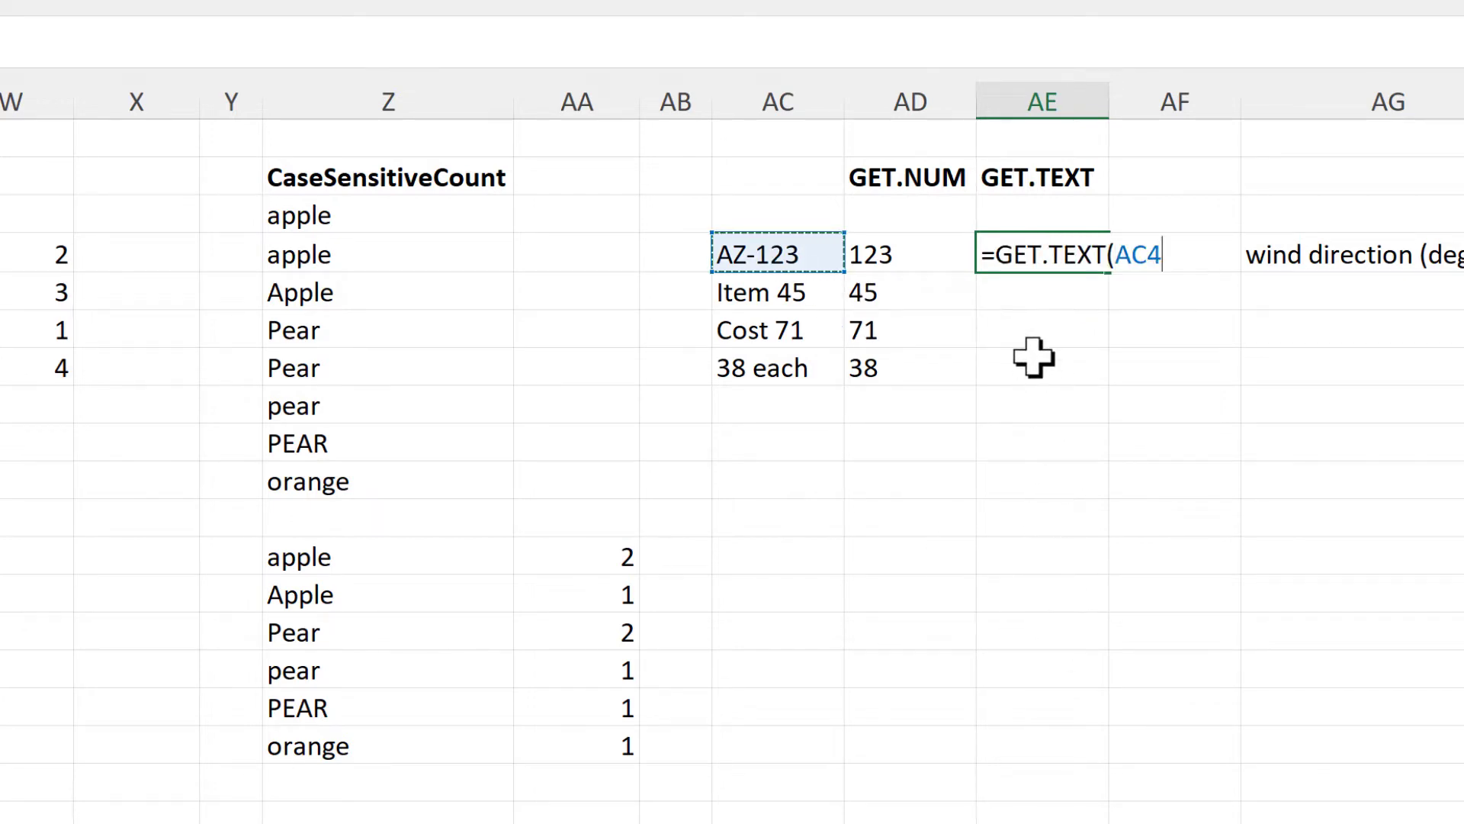
{"action": "key", "text": "Return"}
{"action": "left_click", "coordinate": [1040, 254]}
{"action": "left_click_drag", "start_coordinate": [1110, 272], "coordinate": [1106, 385]}
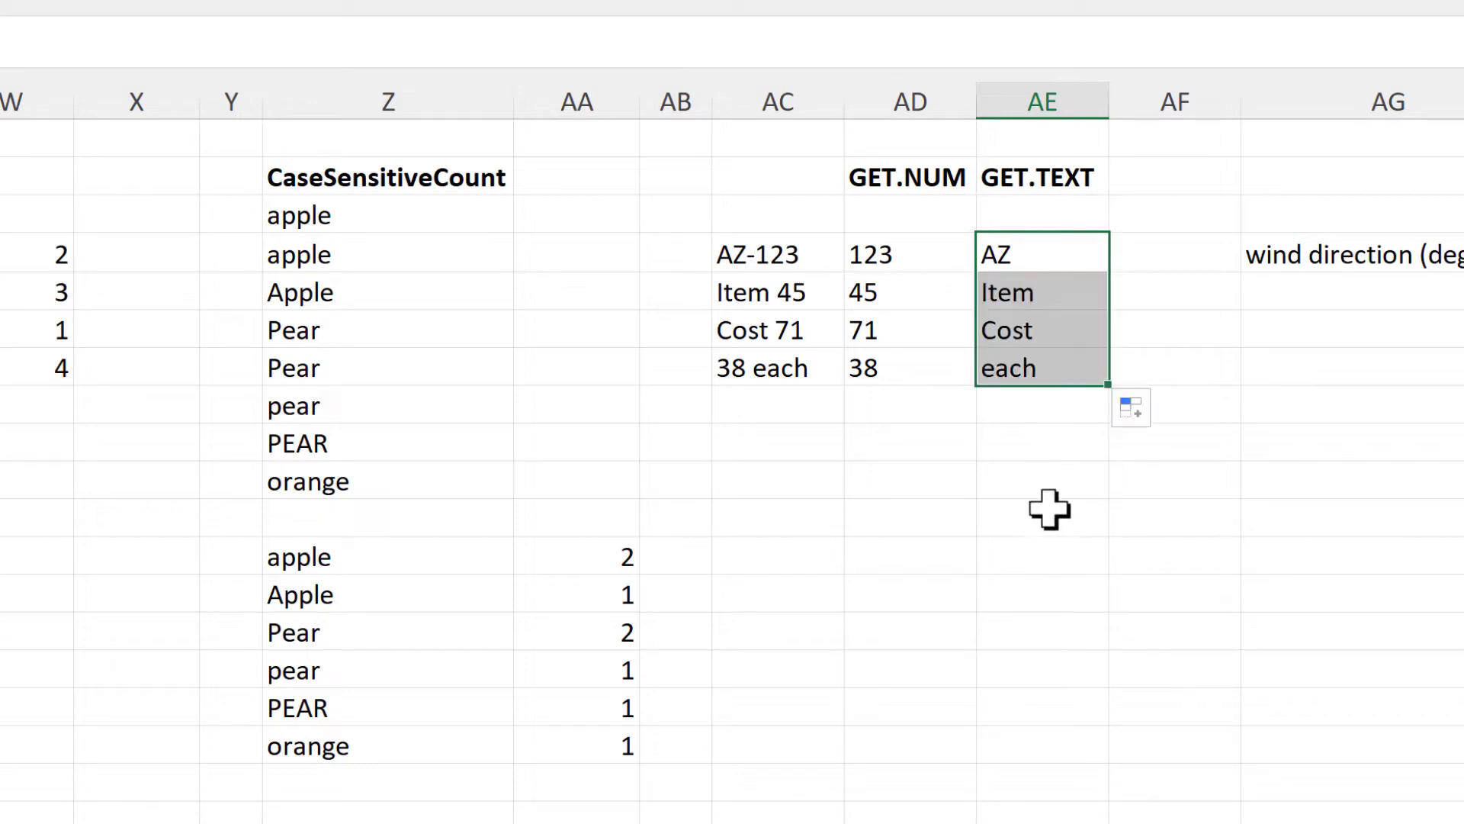
{"action": "left_click", "coordinate": [1045, 506]}
Step: Convert the wind degrees to compass directions by entering =WIND(AG5:AG14) in cell AH5, and compare the first two results with their degrees
{"action": "scroll", "coordinate": [467, 275], "scroll_direction": "right", "scroll_amount": 10}
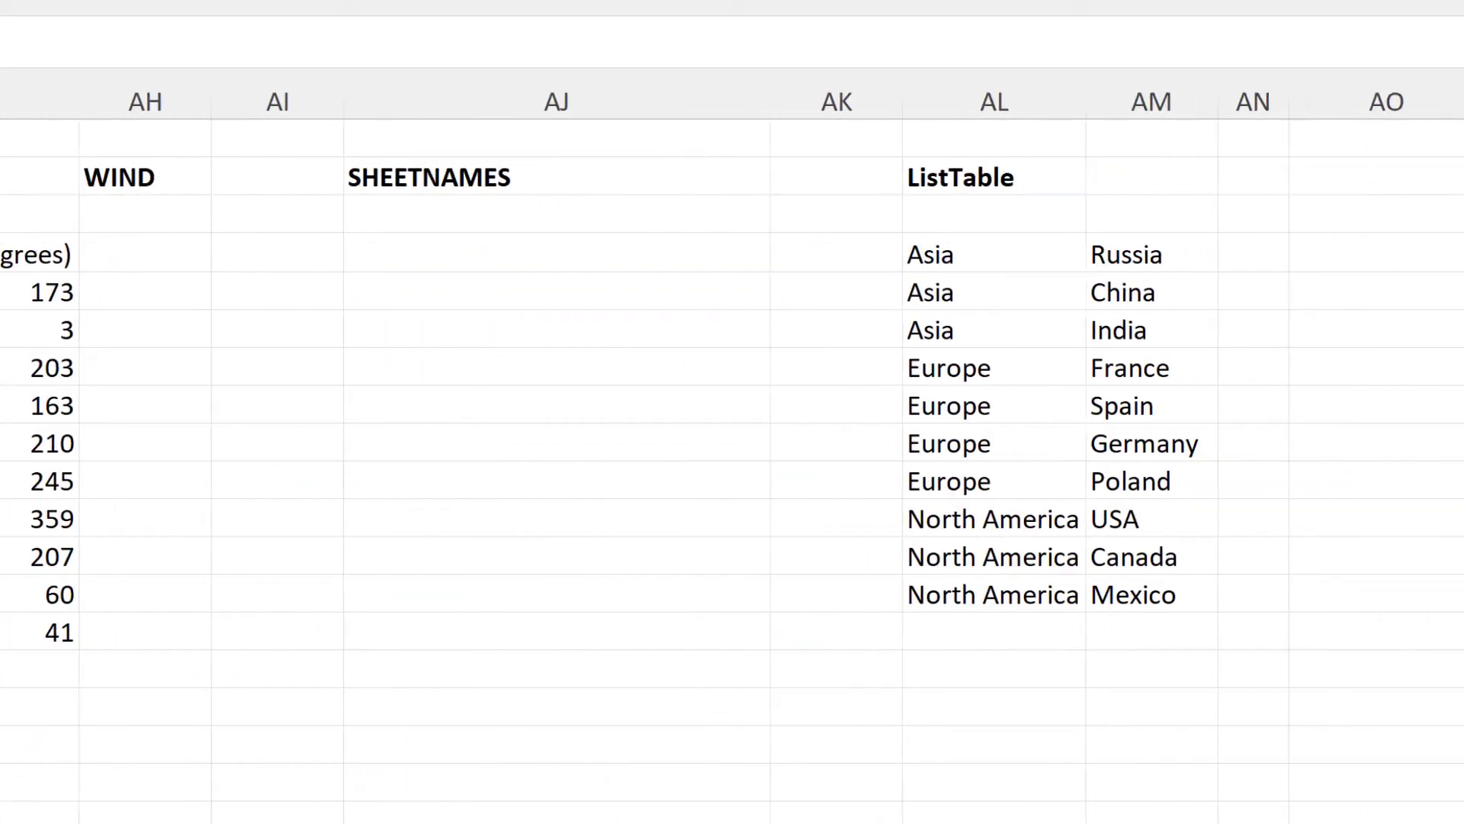
{"action": "left_click", "coordinate": [379, 304]}
{"action": "type", "text": "=w"}
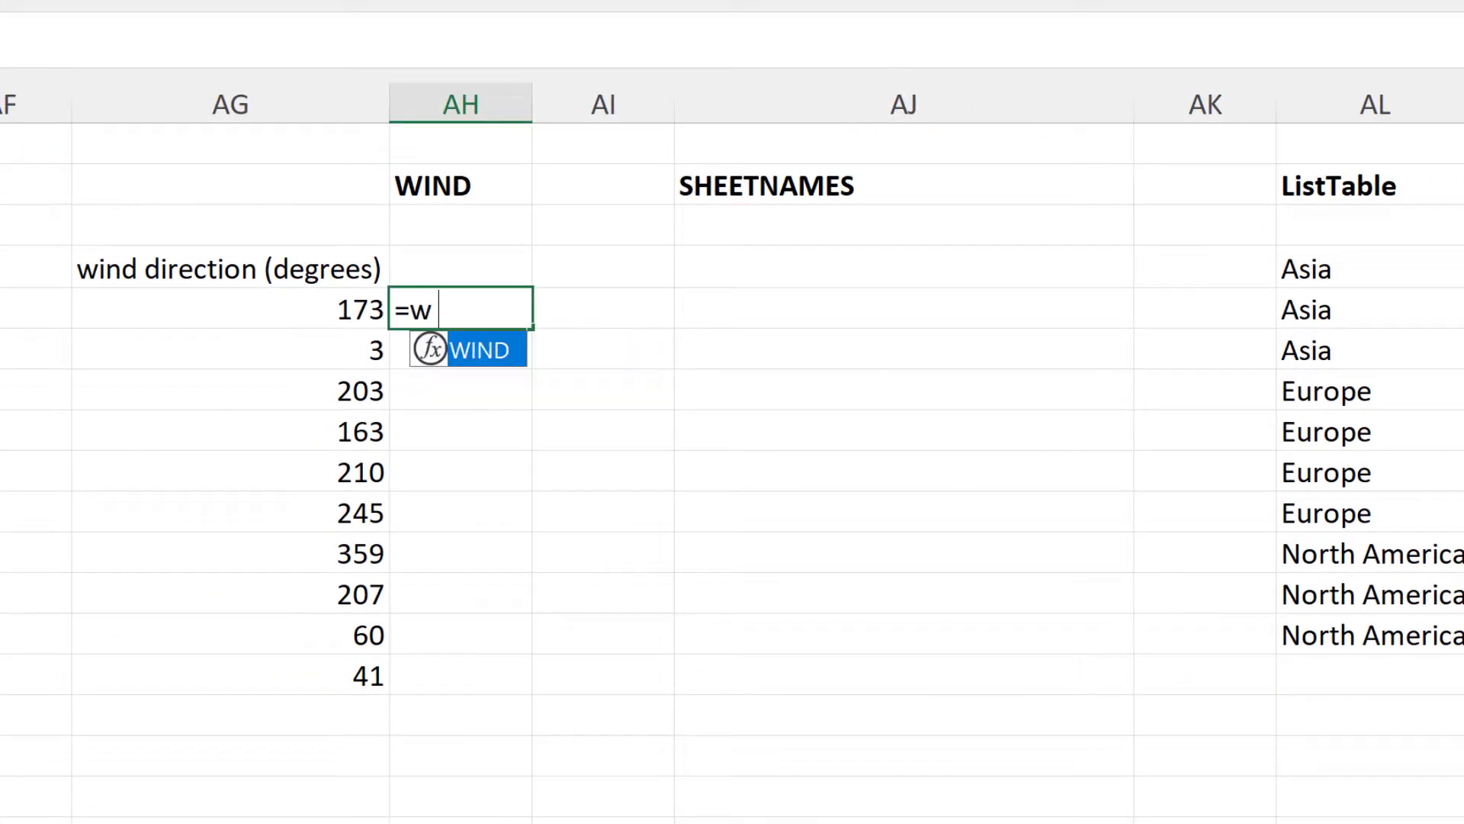
{"action": "type", "text": "ind"}
{"action": "key", "text": "Tab"}
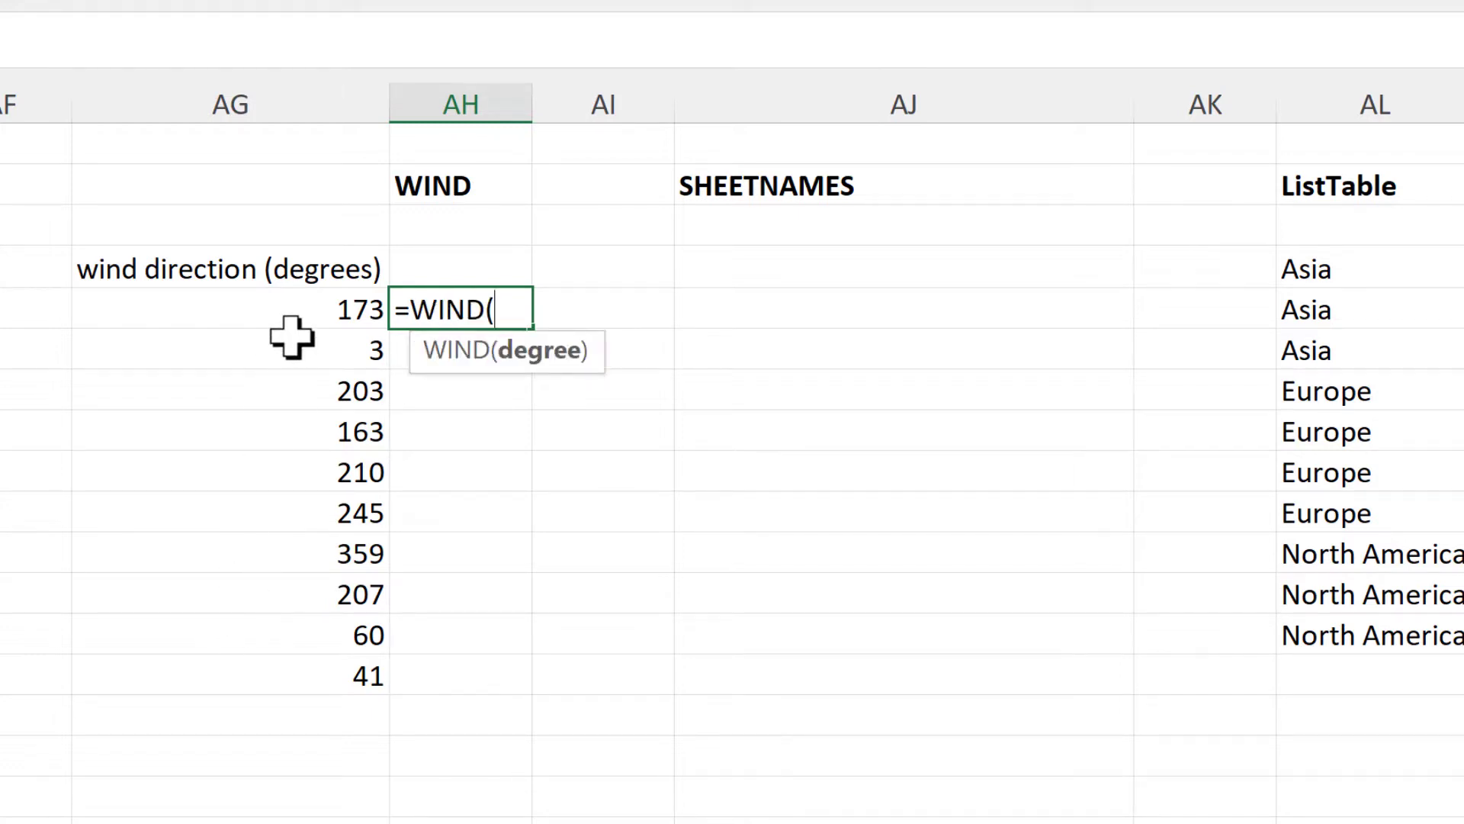
{"action": "left_click_drag", "start_coordinate": [295, 309], "coordinate": [289, 674]}
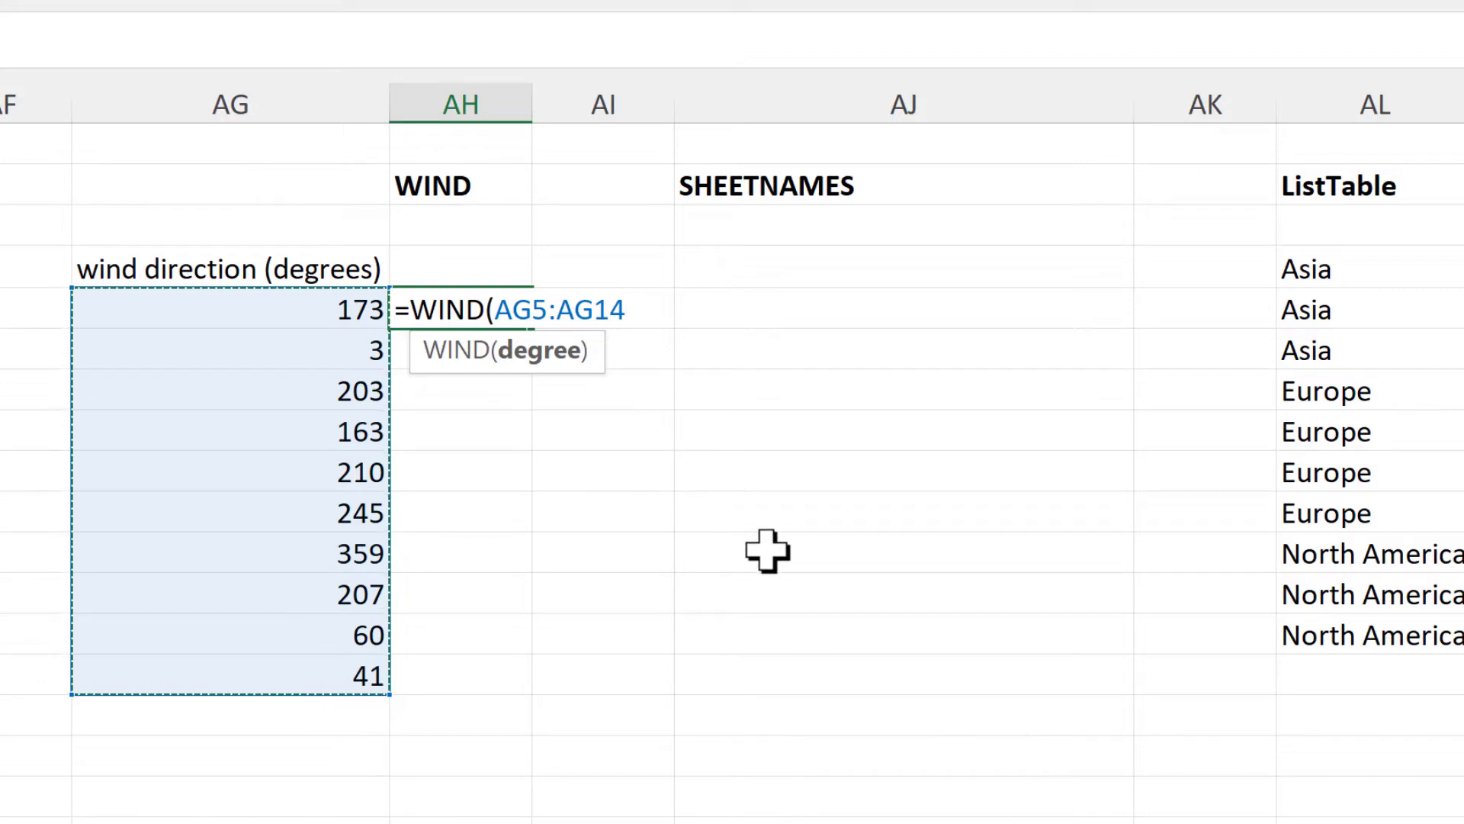
{"action": "key", "text": "Return"}
{"action": "left_click", "coordinate": [307, 305]}
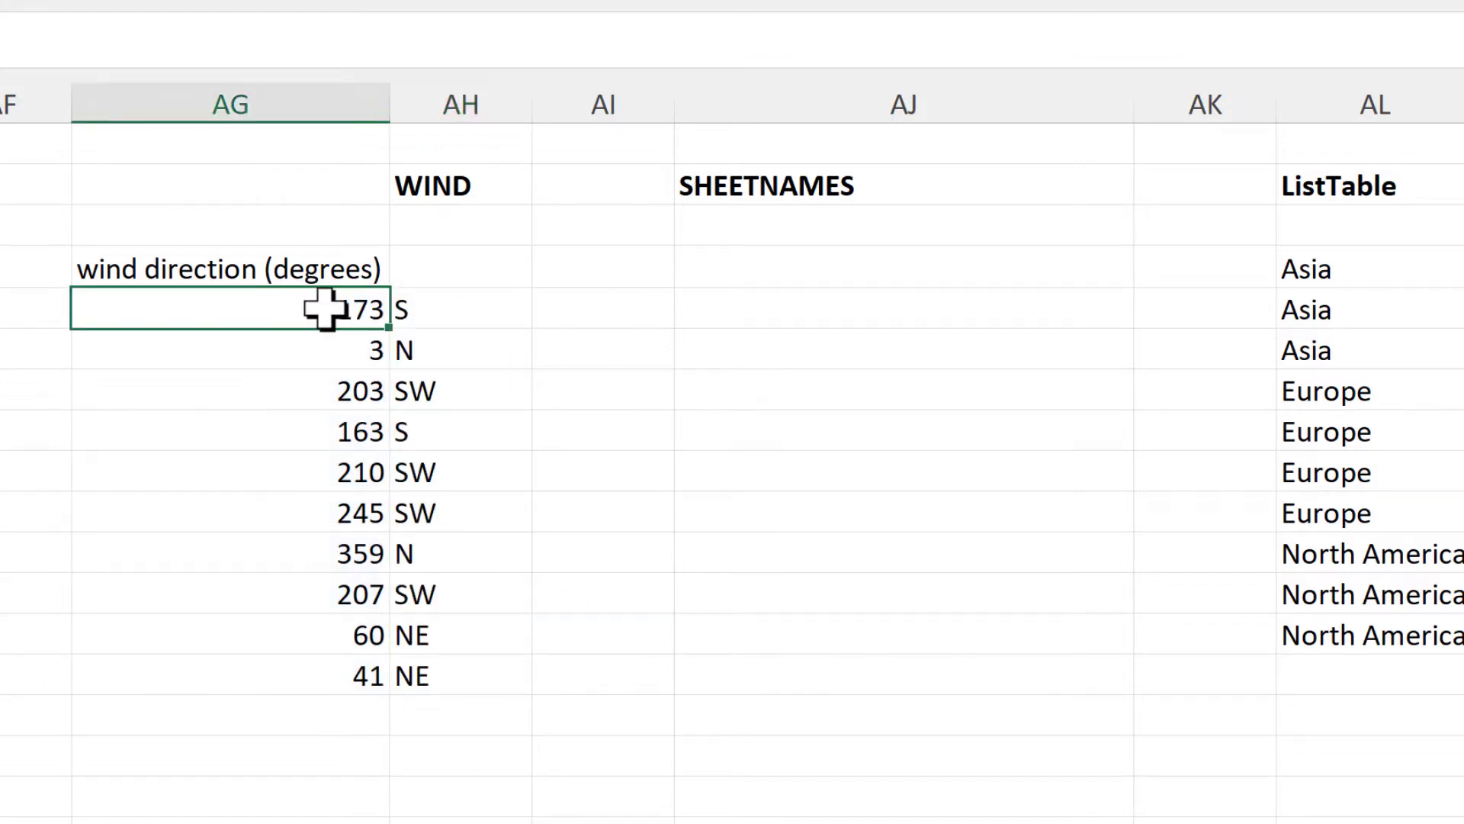
{"action": "left_click", "coordinate": [439, 308]}
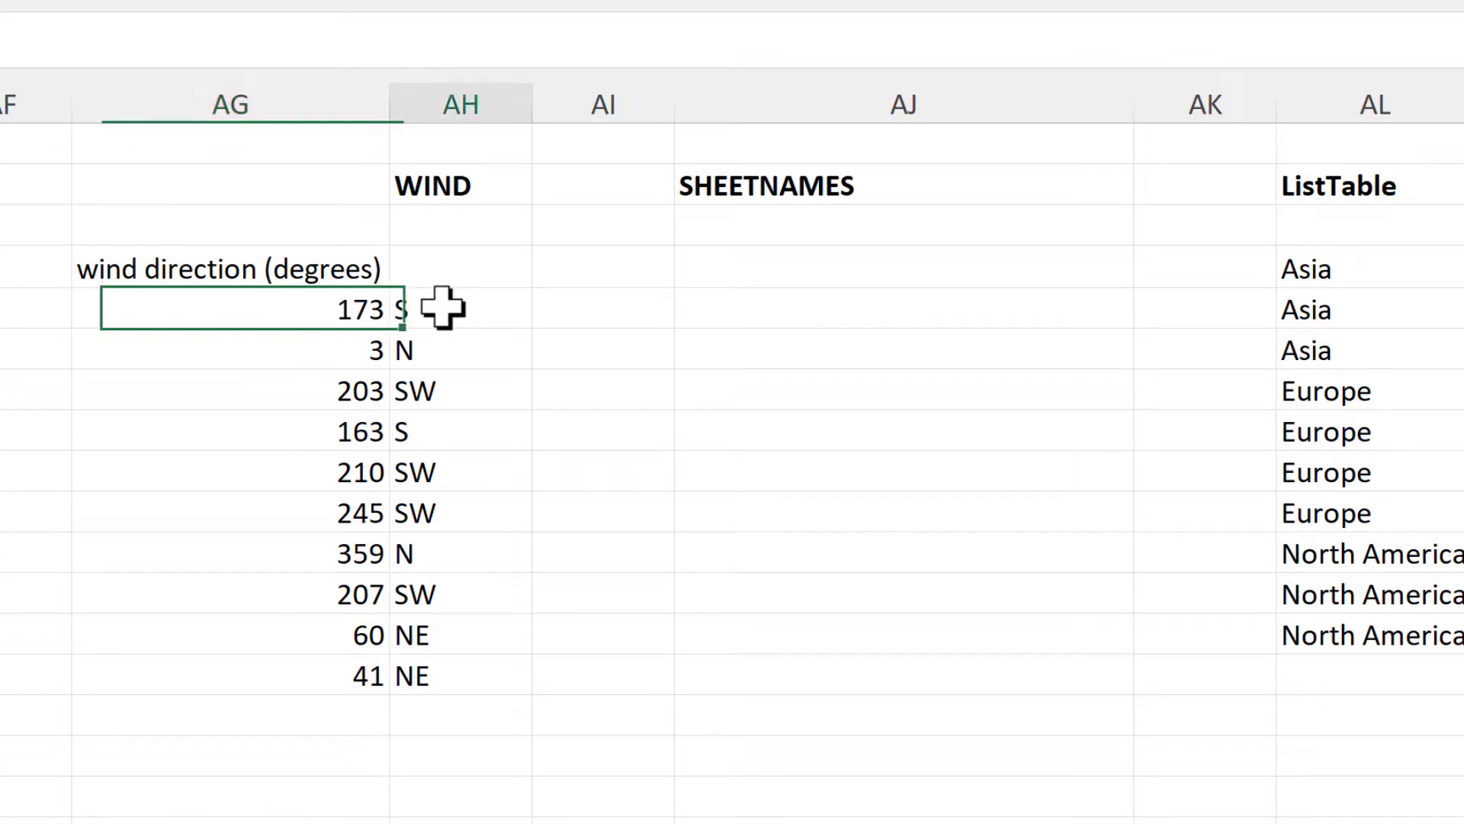
{"action": "left_click", "coordinate": [284, 355]}
{"action": "left_click", "coordinate": [467, 348]}
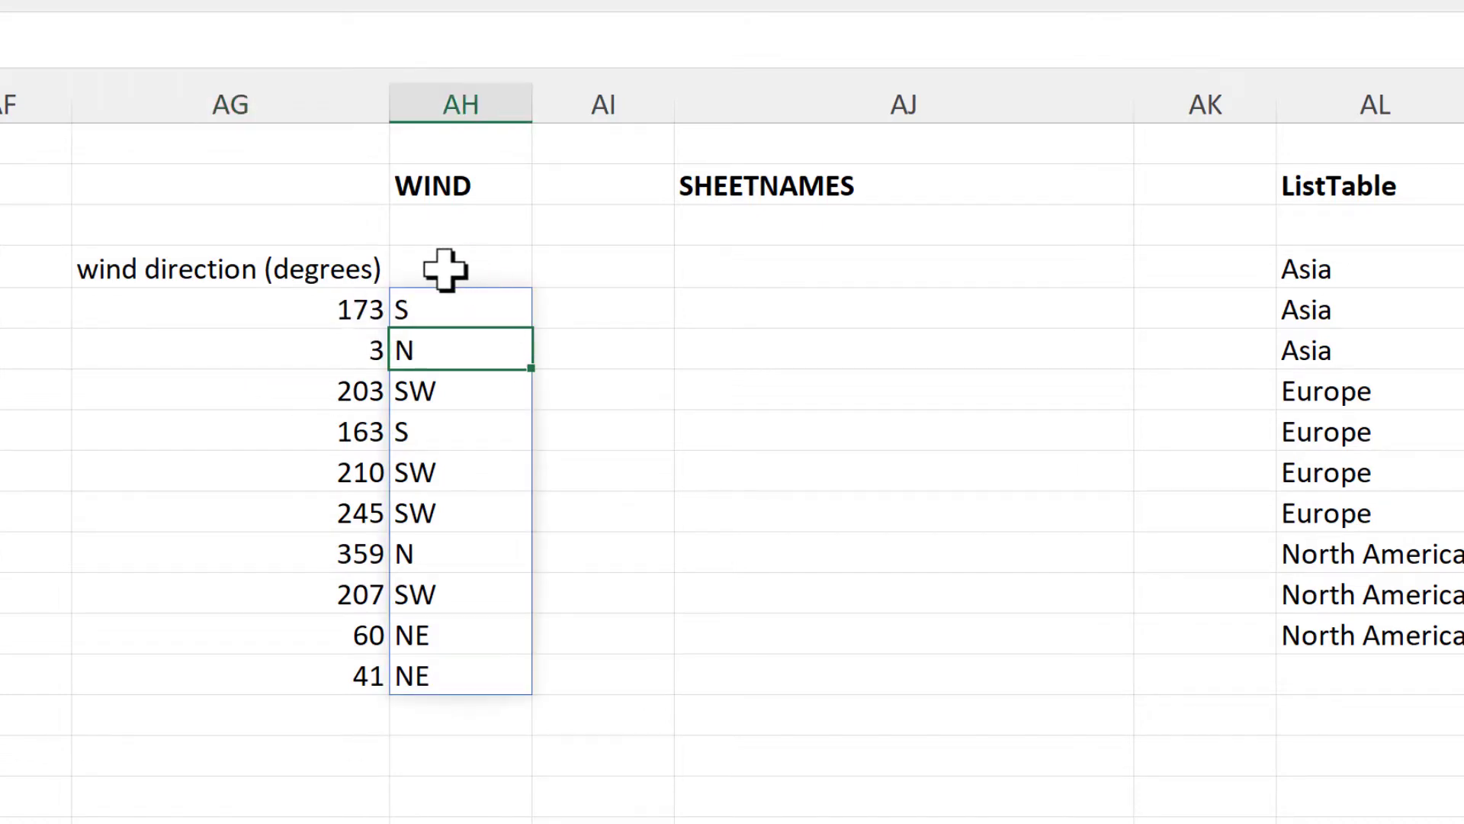
Step: List the workbook's sheet names by entering =SHEETNAMES in cell AJ5
{"action": "left_click", "coordinate": [844, 307]}
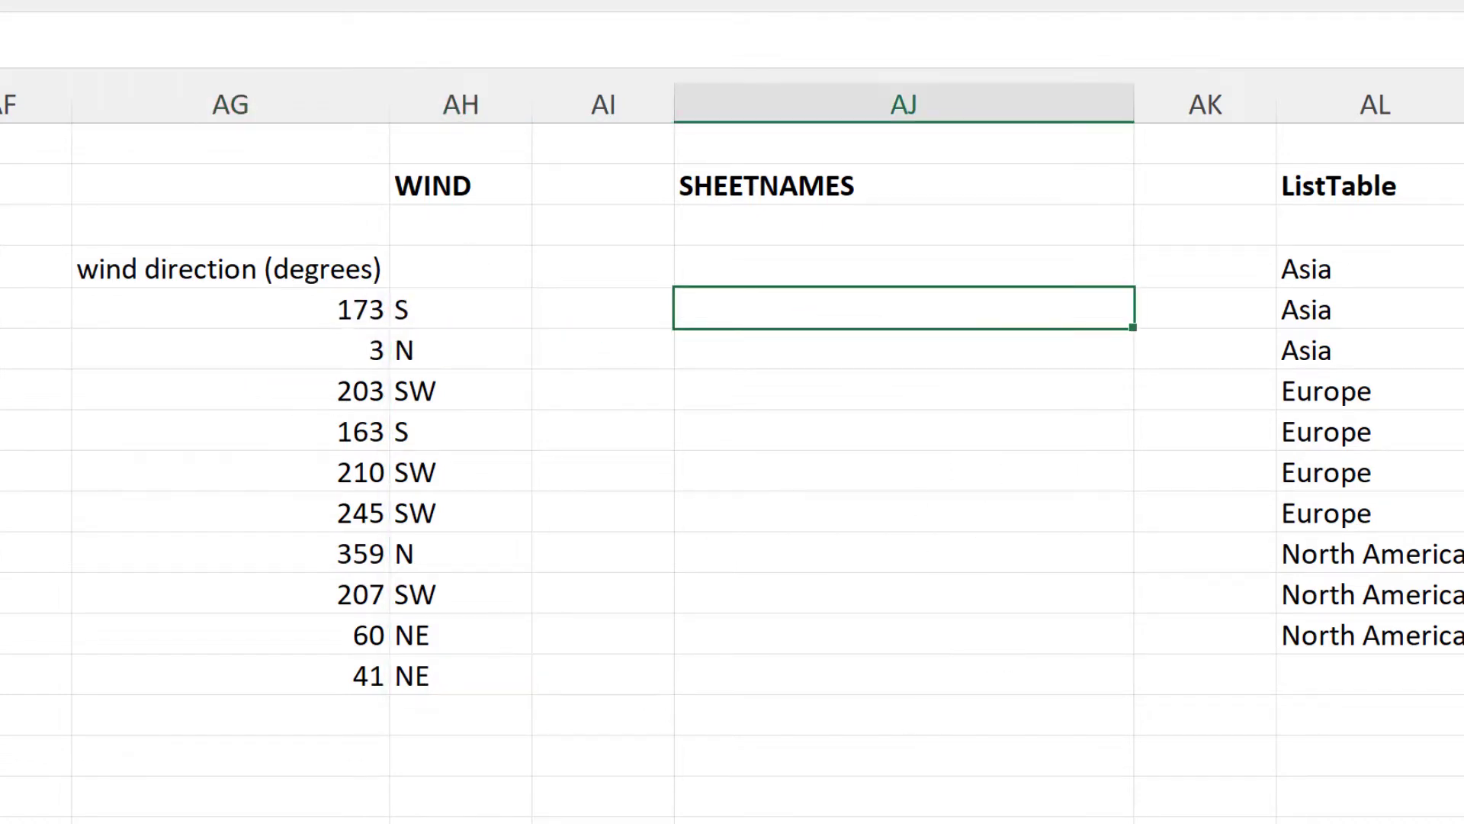
{"action": "type", "text": "=sheetna"}
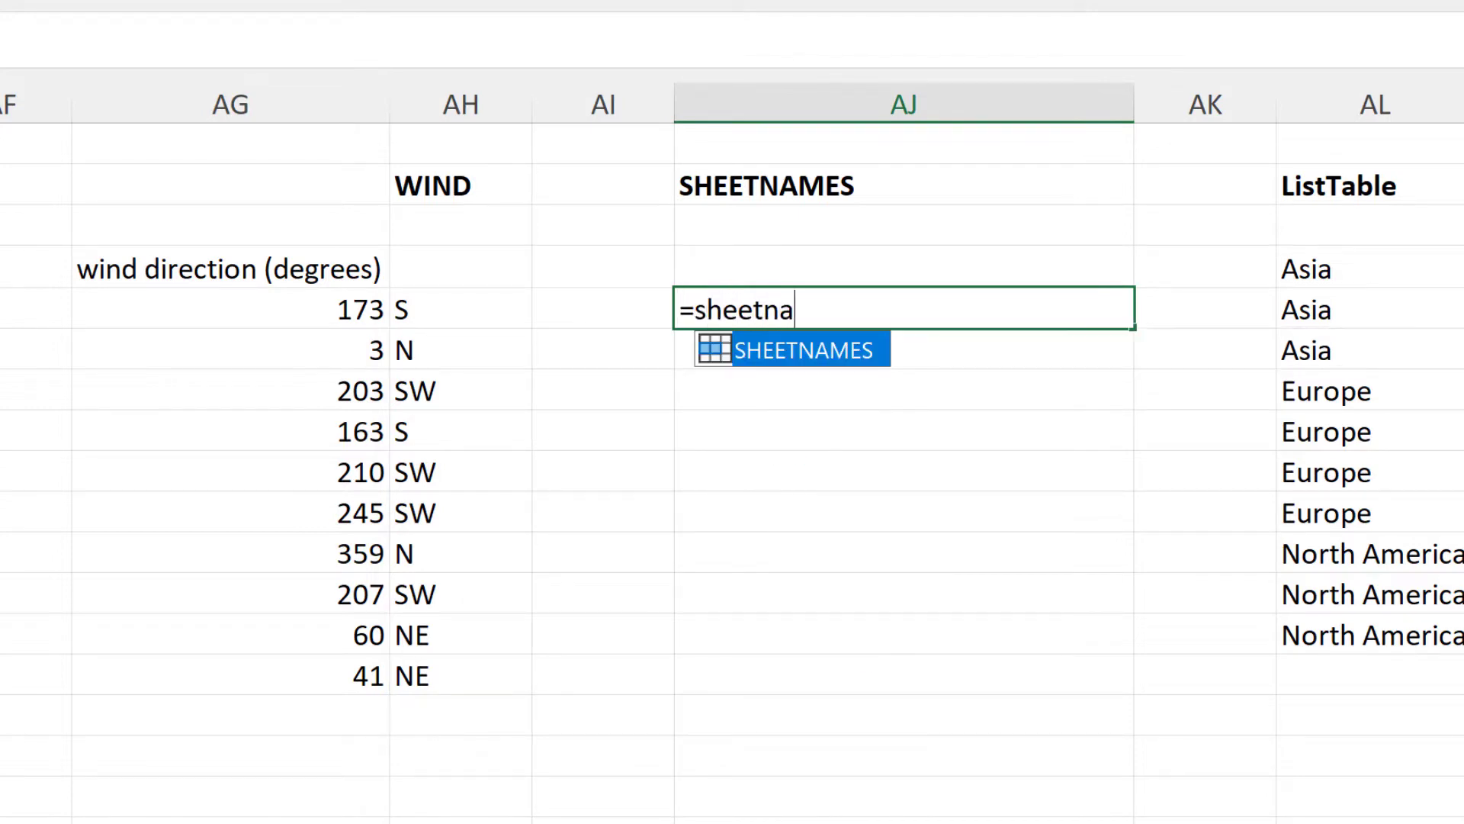
{"action": "type", "text": "me"}
{"action": "key", "text": "Tab"}
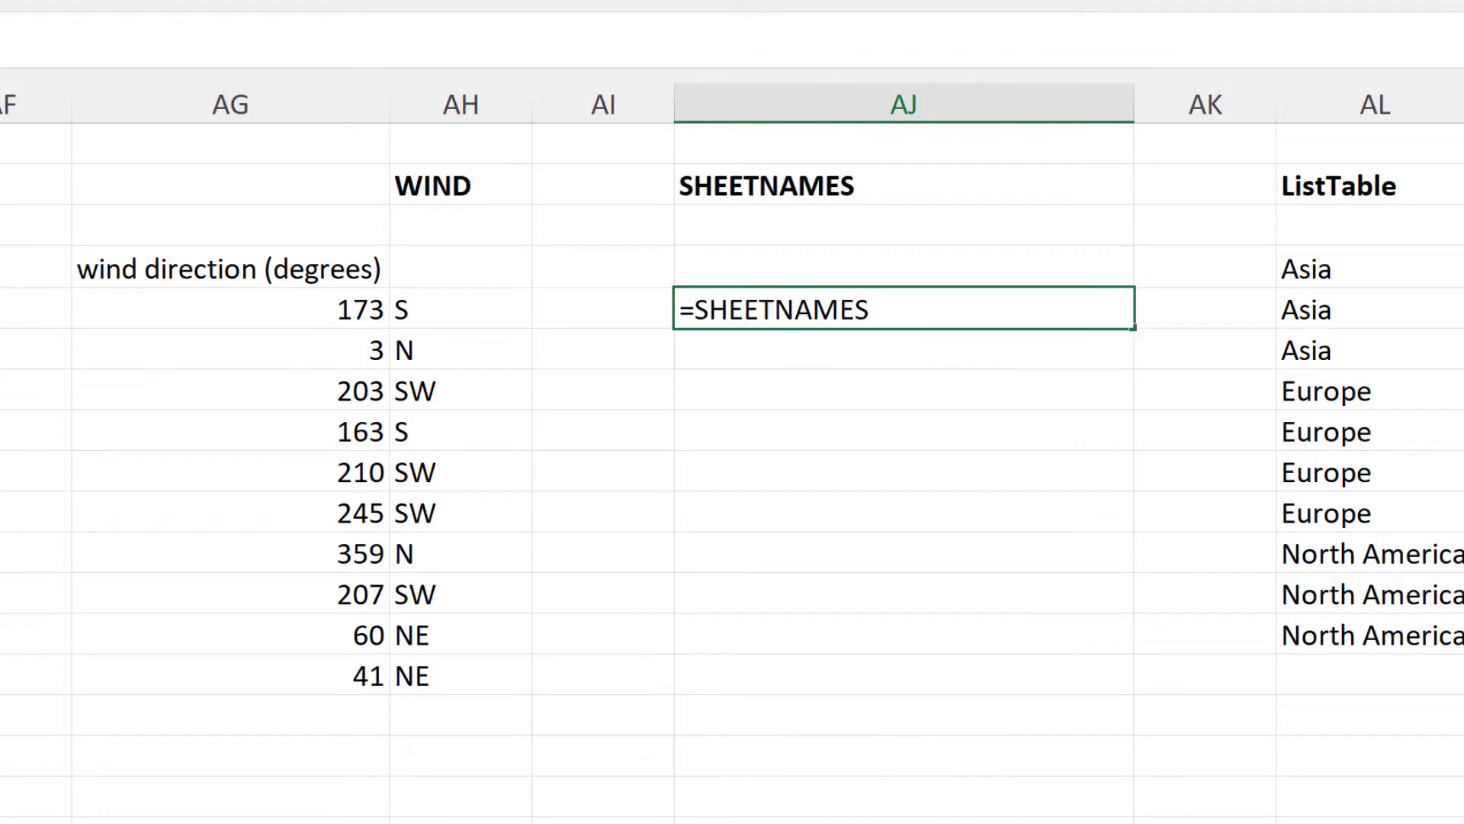
{"action": "key", "text": "Return"}
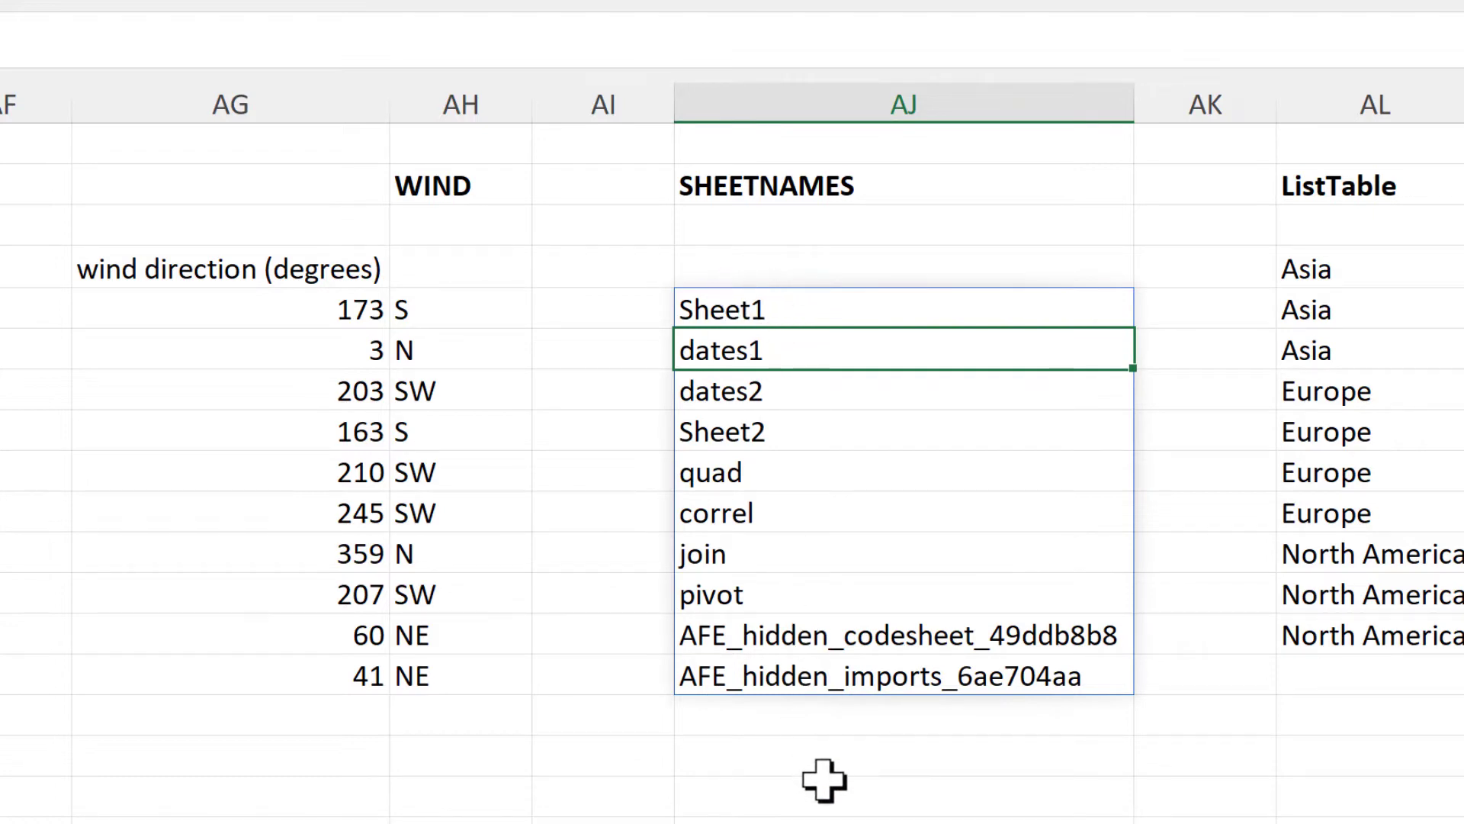
{"action": "left_click", "coordinate": [772, 310]}
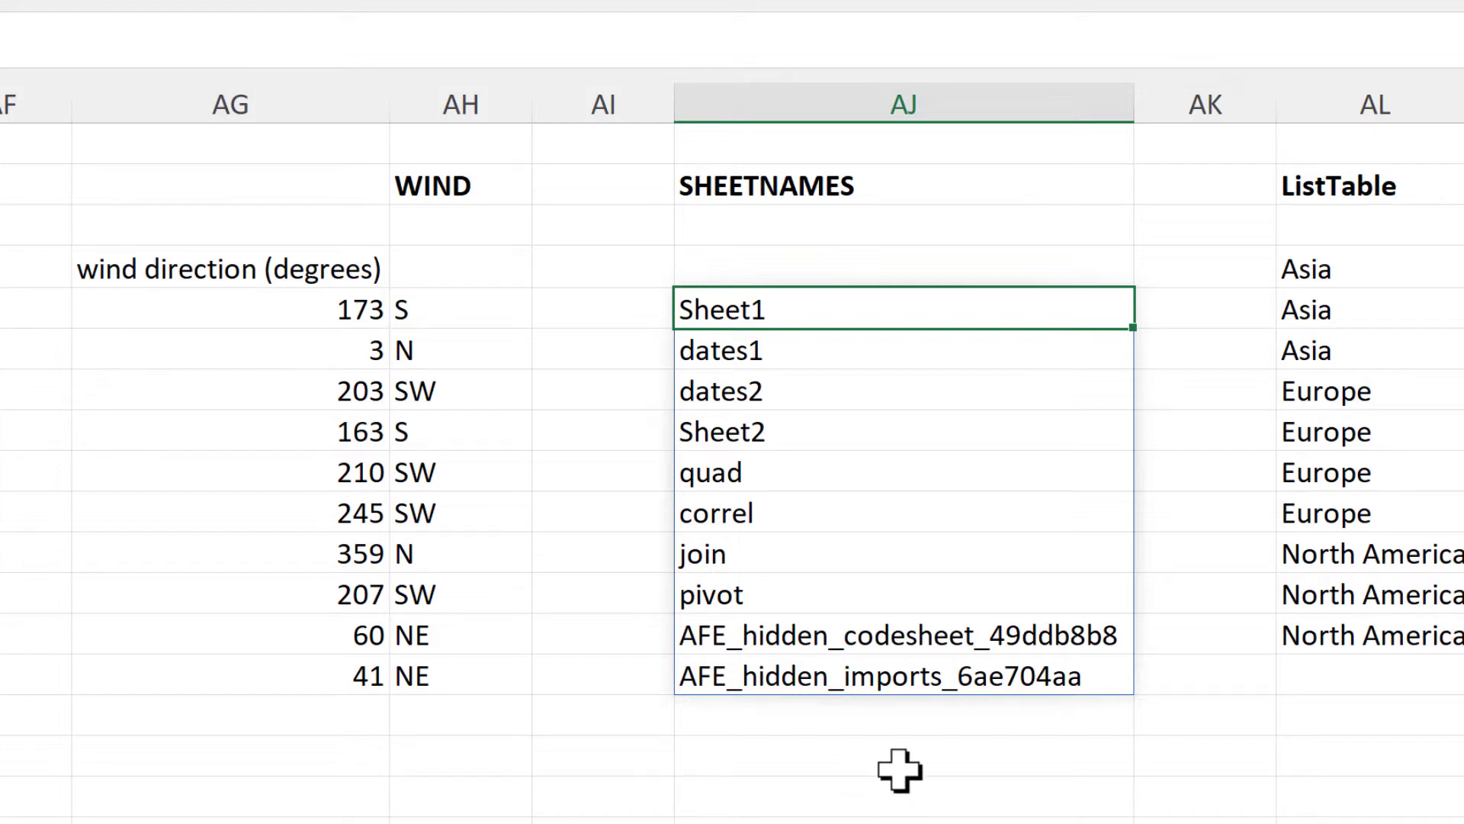
Step: Group the countries by continent by entering =ListTable(AL4:AM13) in cell AO4, and compare the Asia row with its source rows
{"action": "scroll", "coordinate": [895, 771], "scroll_direction": "right", "scroll_amount": 6}
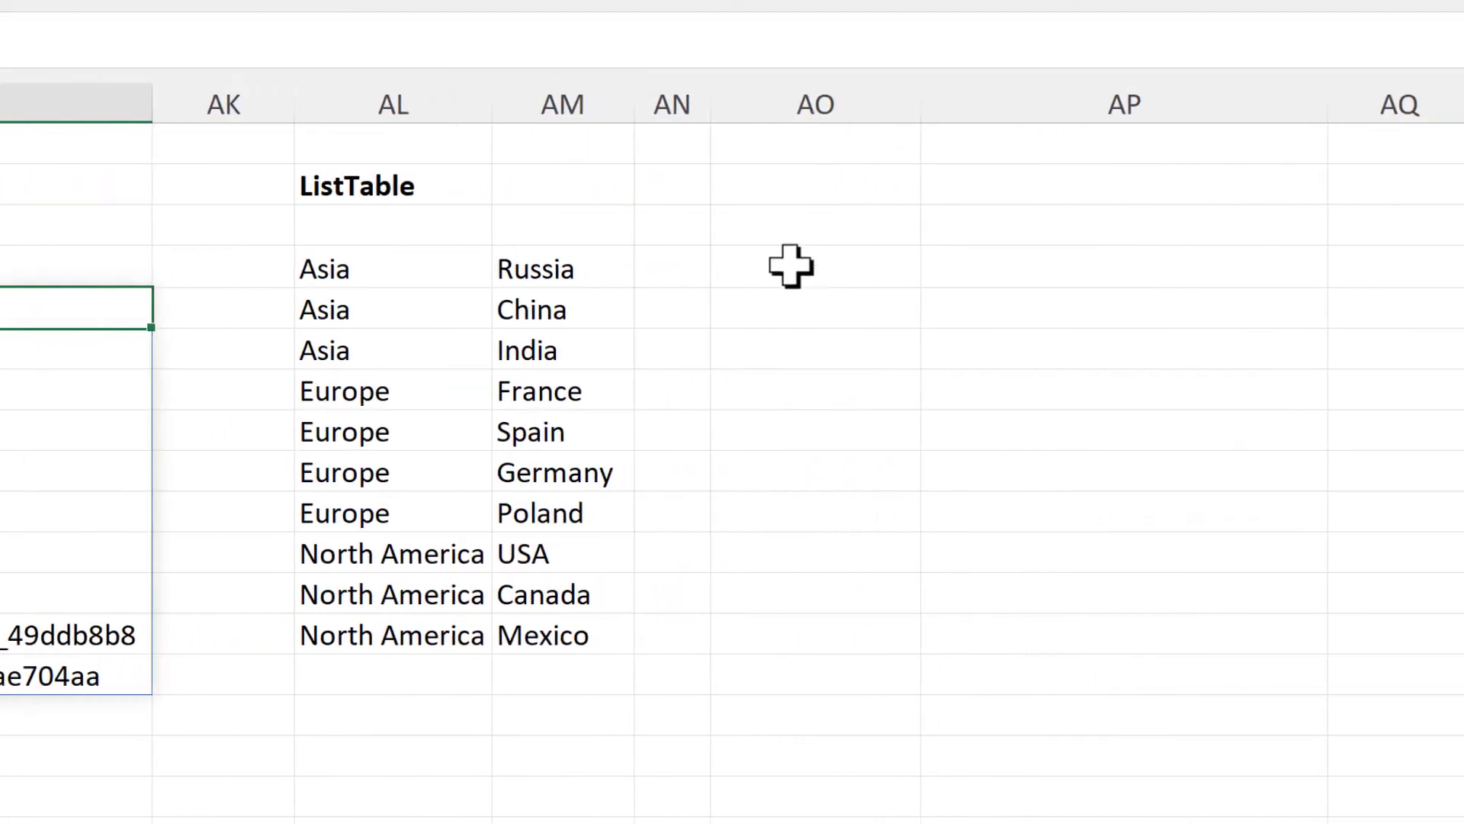
{"action": "left_click", "coordinate": [791, 265]}
{"action": "scroll", "coordinate": [1156, 784], "scroll_direction": "right", "scroll_amount": 2}
{"action": "type", "text": "=list"}
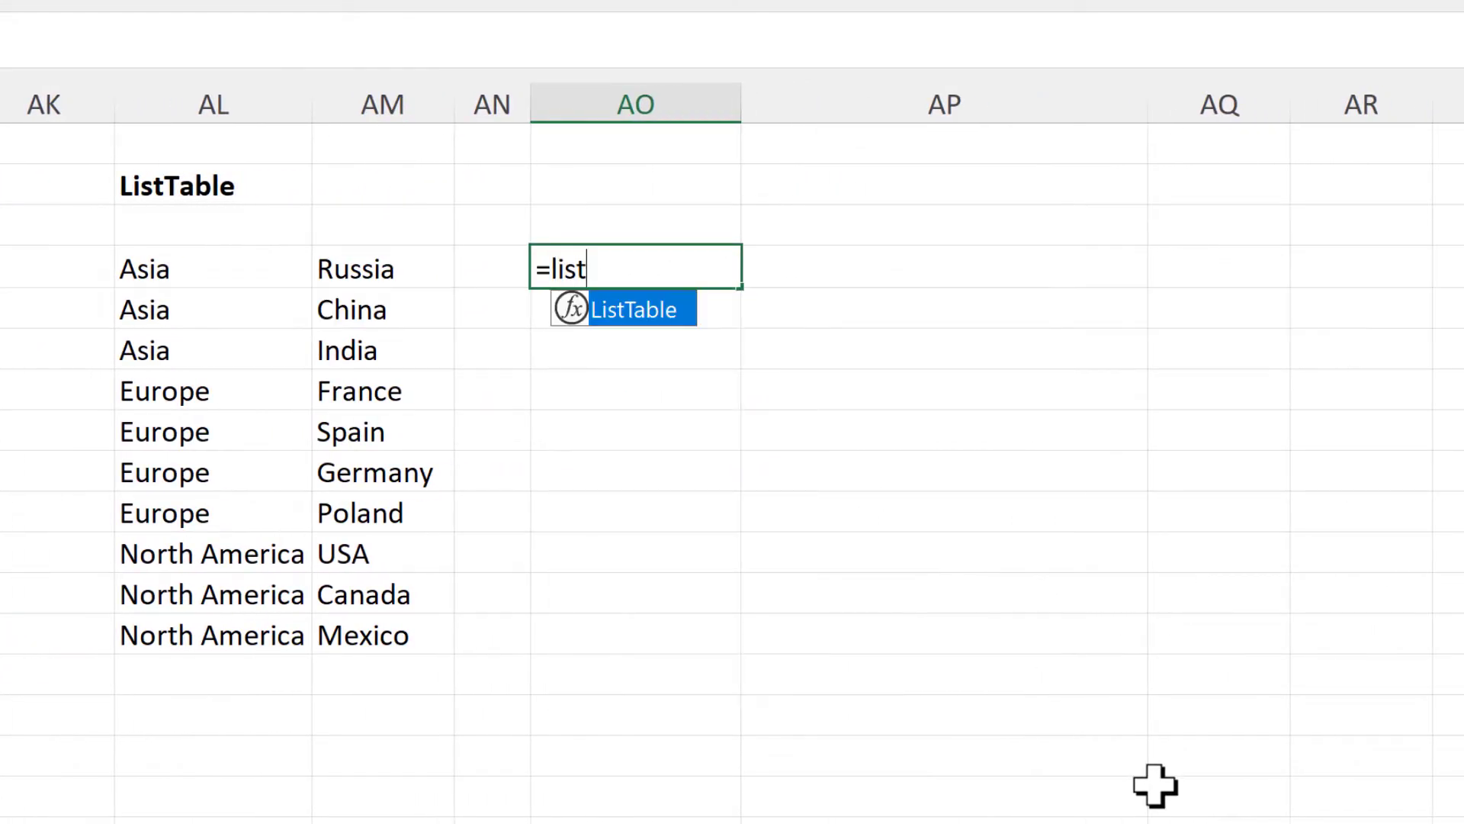
{"action": "key", "text": "Tab"}
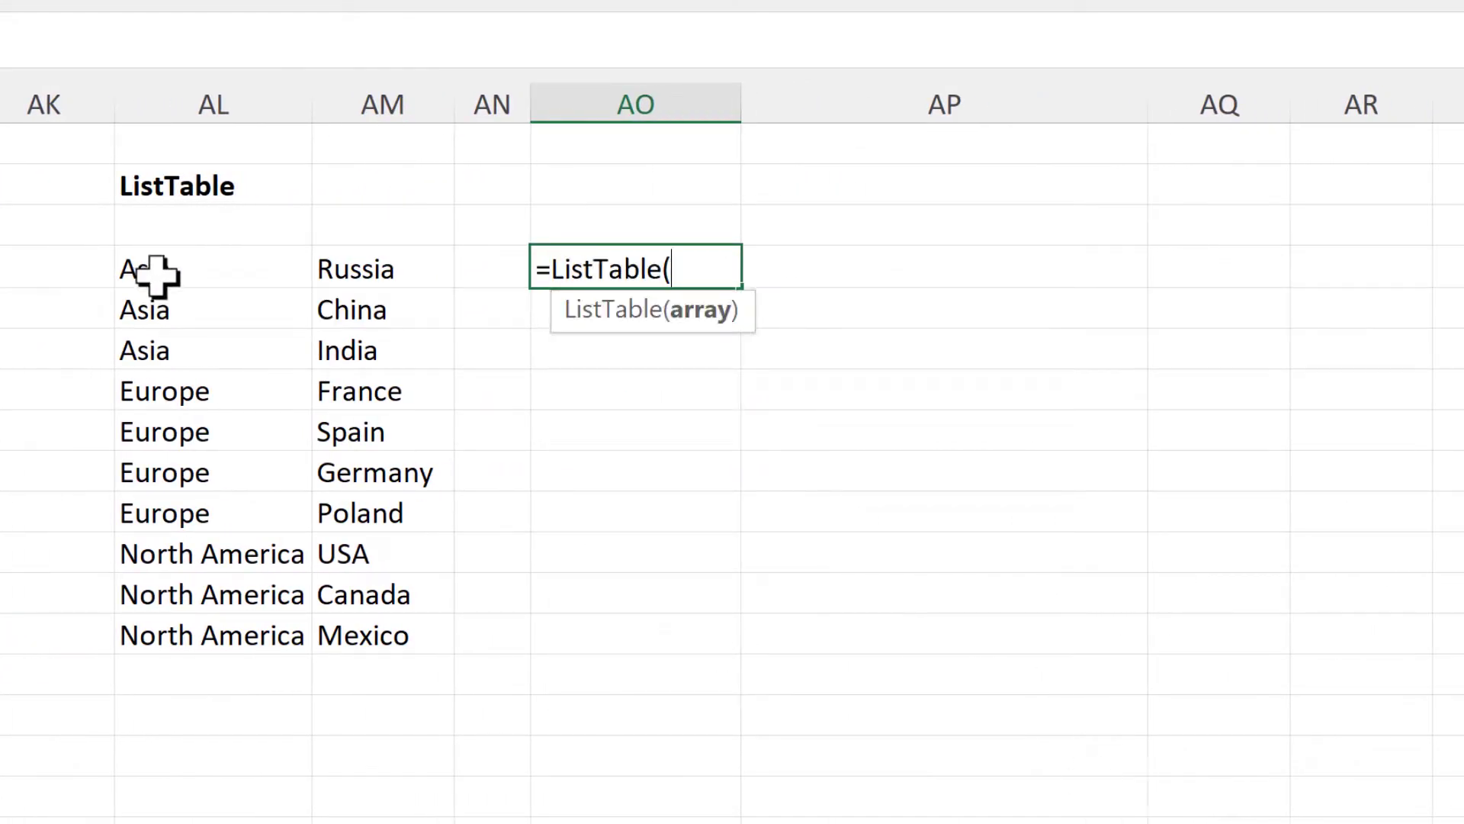
{"action": "left_click_drag", "start_coordinate": [153, 271], "coordinate": [386, 631]}
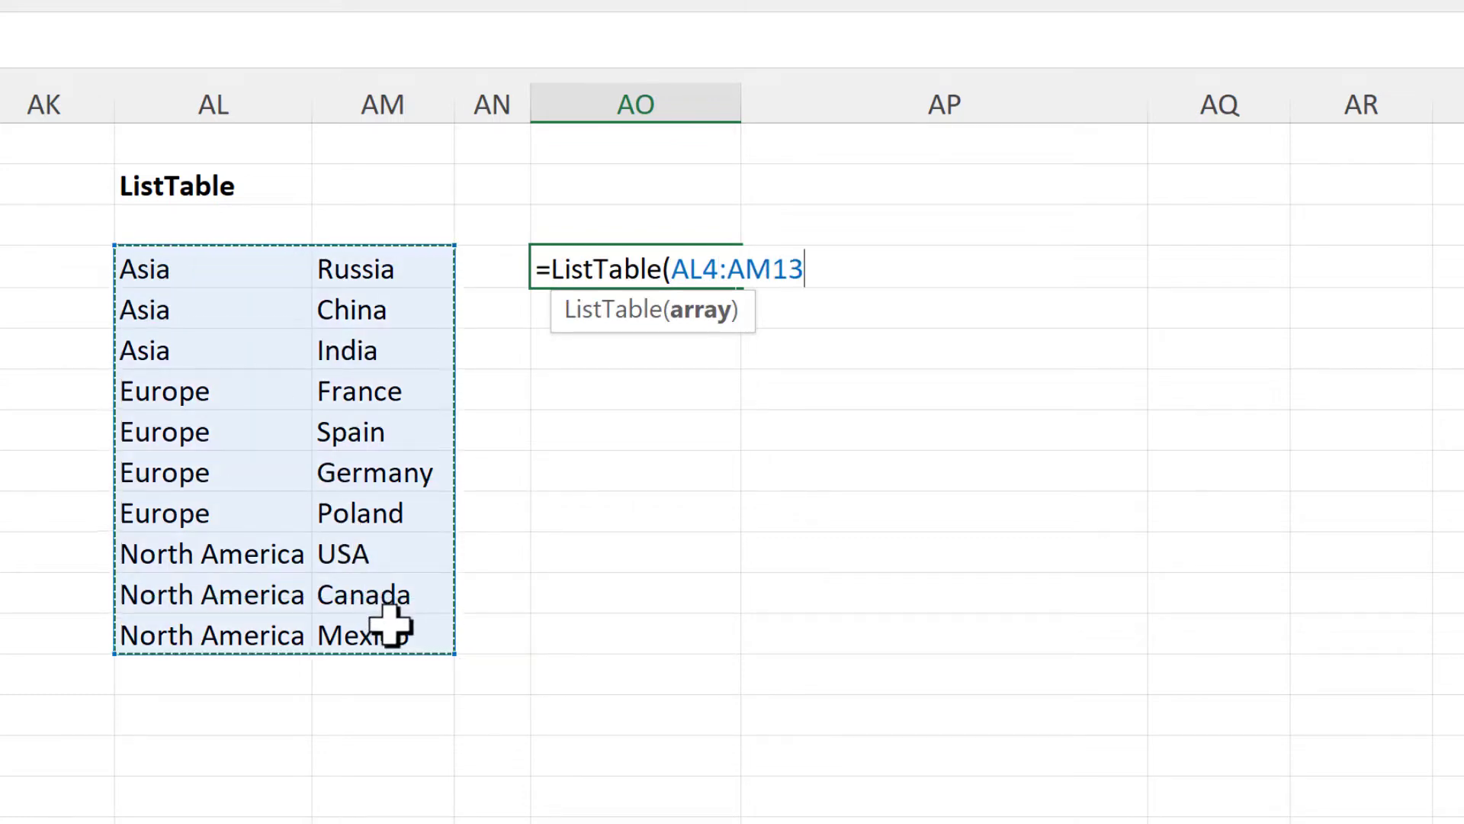
{"action": "key", "text": "Return"}
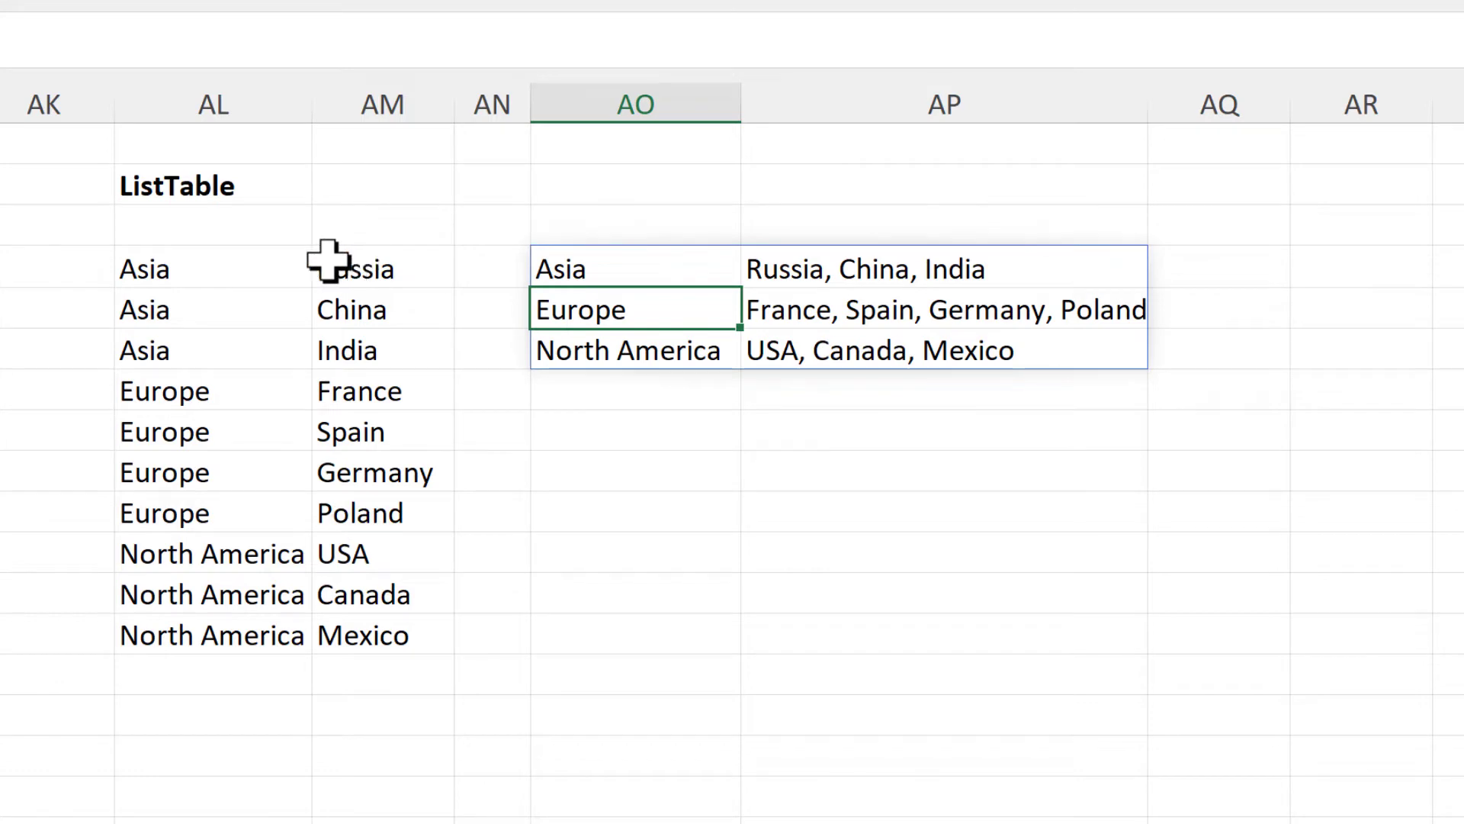
{"action": "left_click_drag", "start_coordinate": [252, 270], "coordinate": [385, 335]}
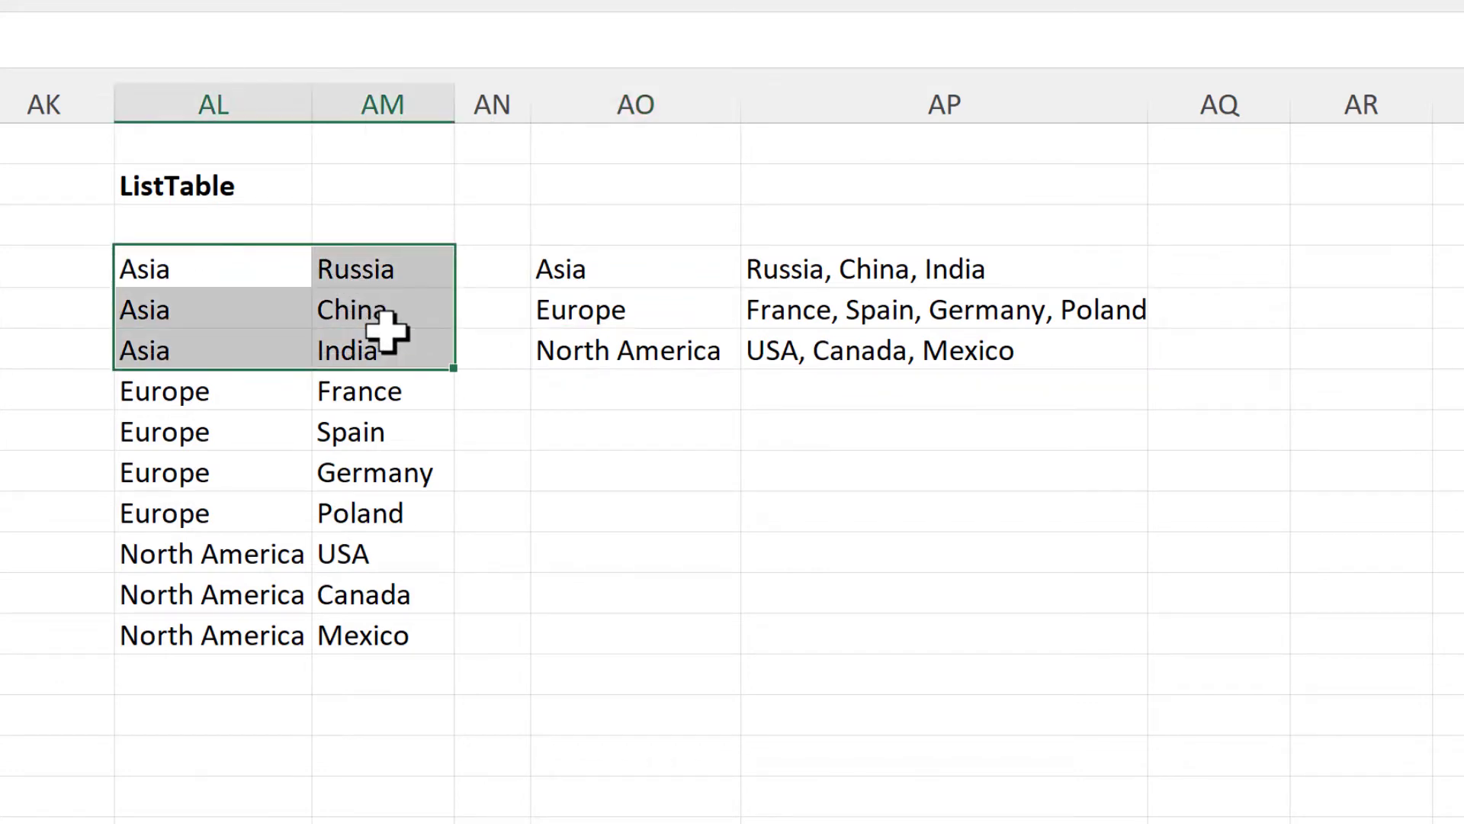
{"action": "left_click", "coordinate": [664, 272]}
{"action": "left_click_drag", "start_coordinate": [664, 273], "coordinate": [866, 274]}
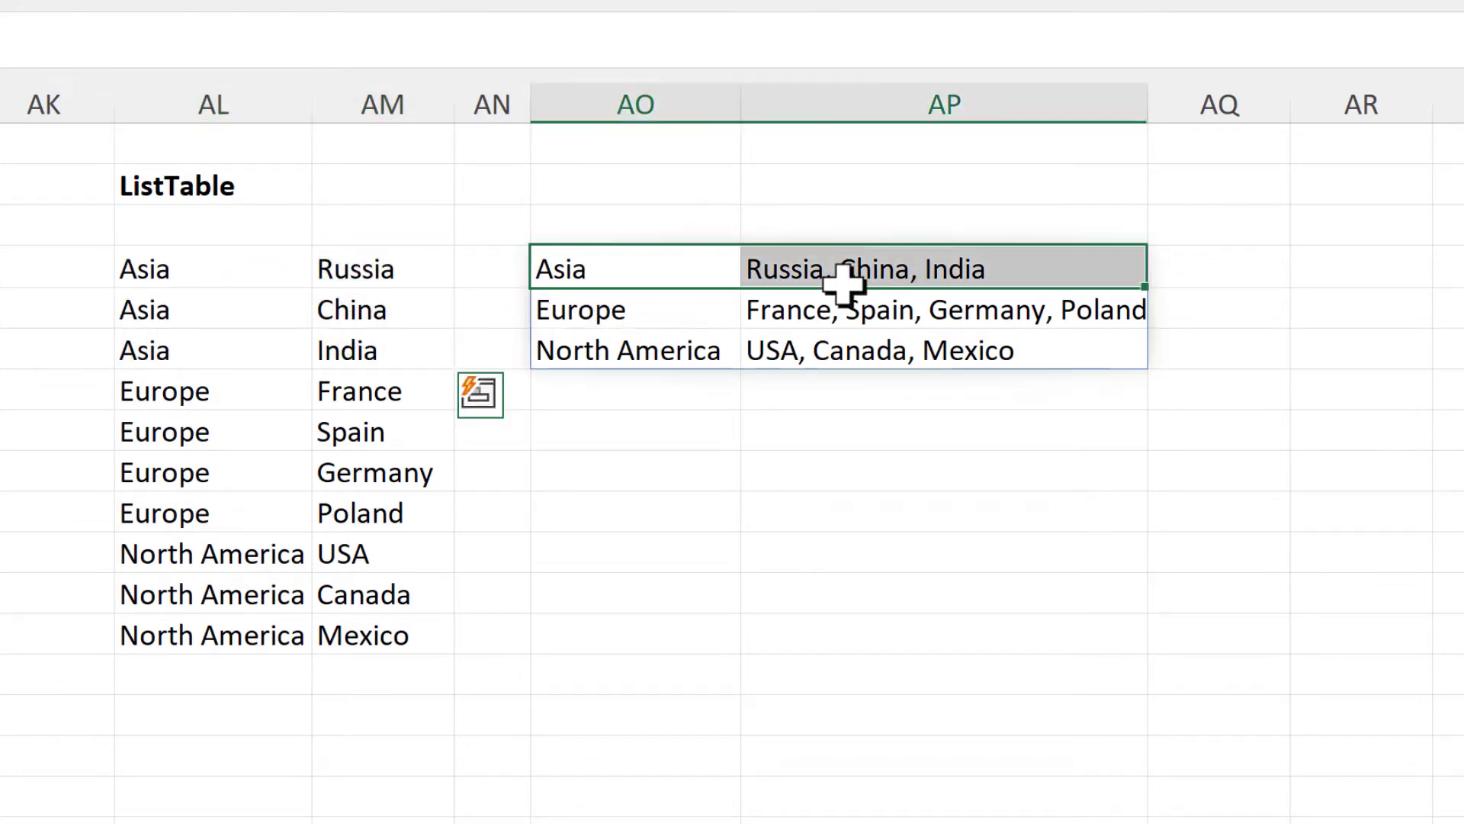
{"action": "left_click", "coordinate": [912, 256]}
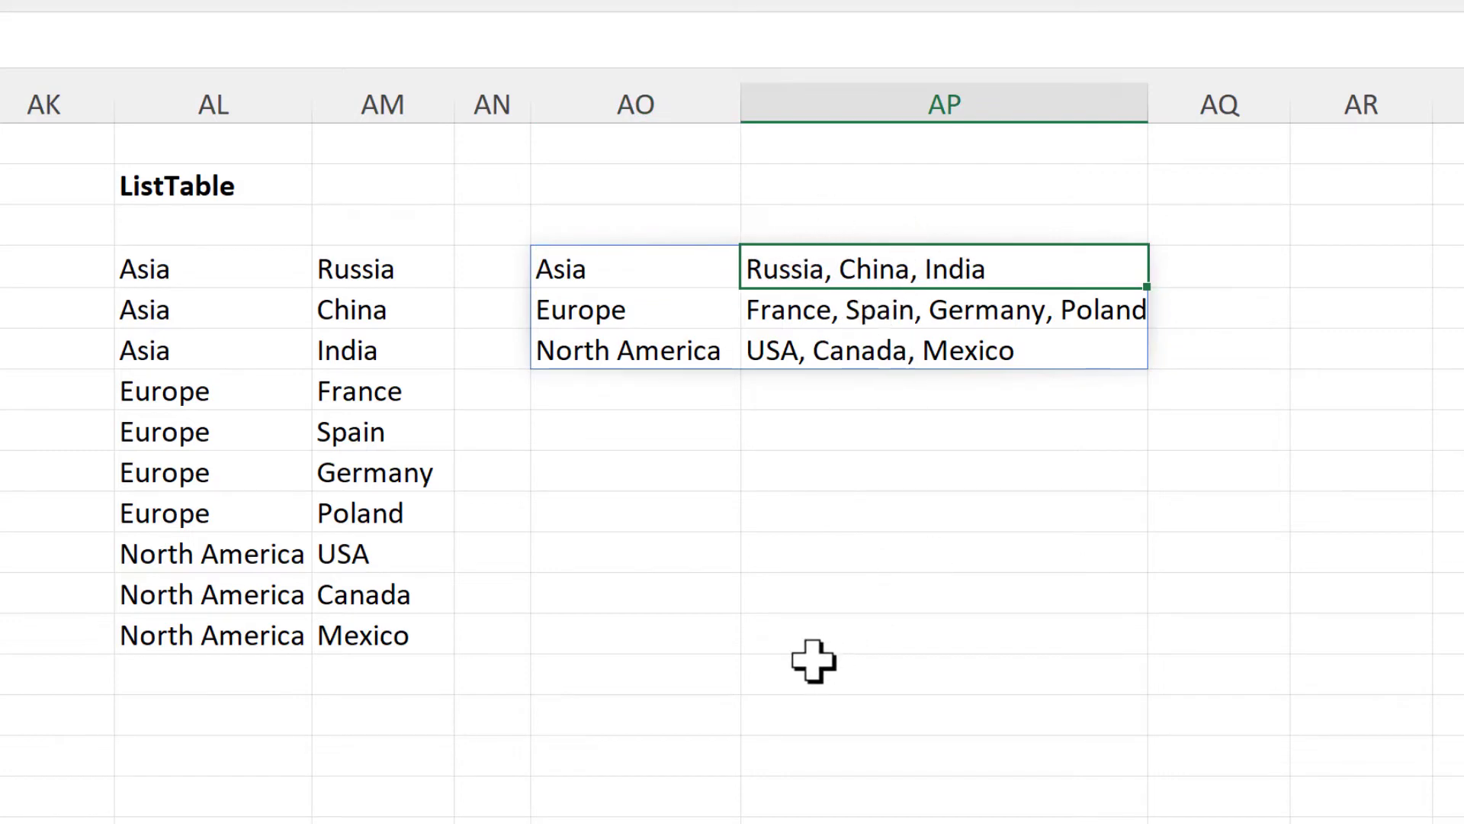
{"action": "left_click", "coordinate": [628, 567]}
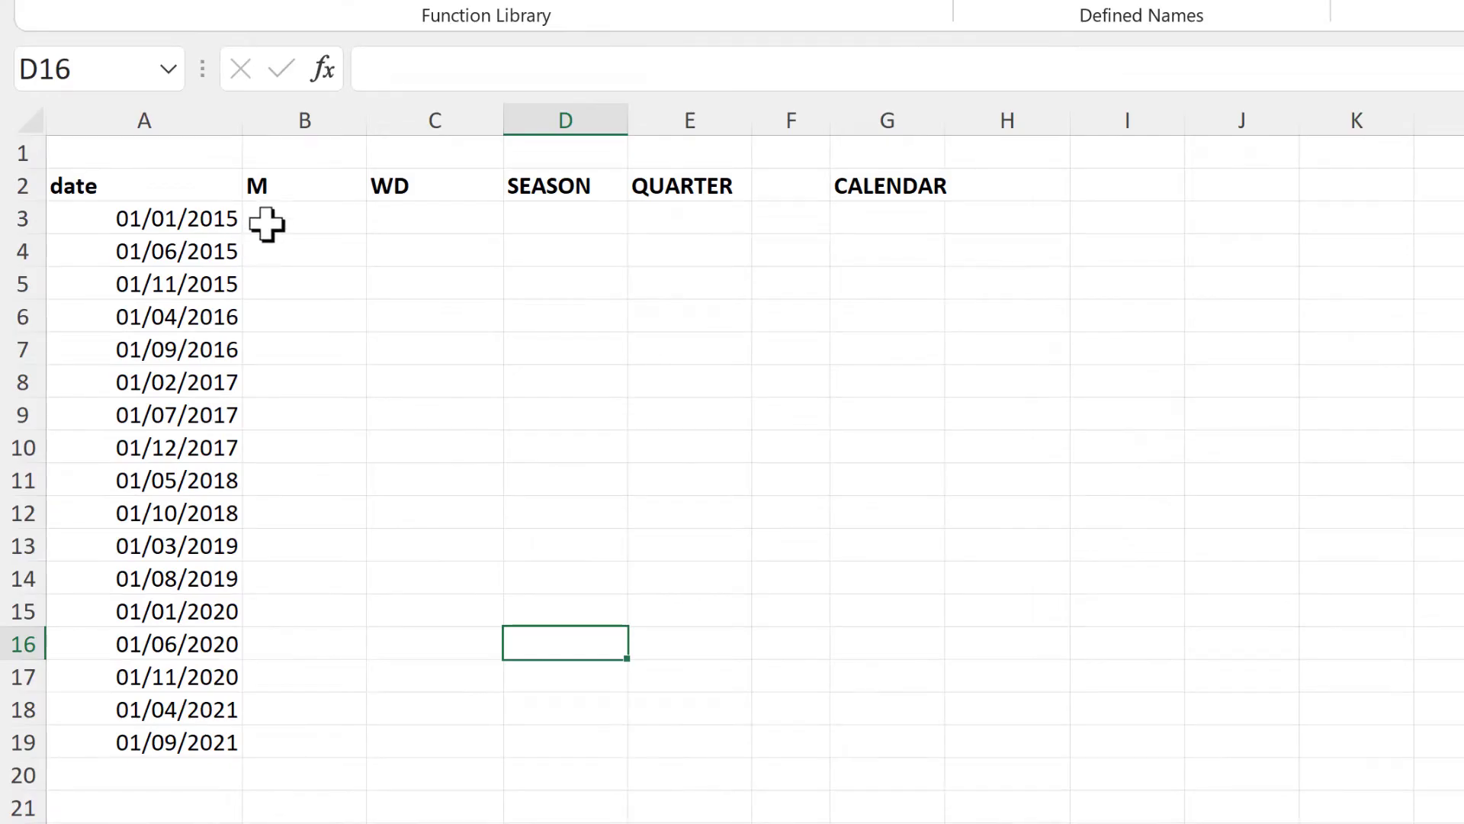
Step: On the sheet with the date column, get the month names by entering =M(A3:A19) in cell B3
{"action": "left_click", "coordinate": [268, 222]}
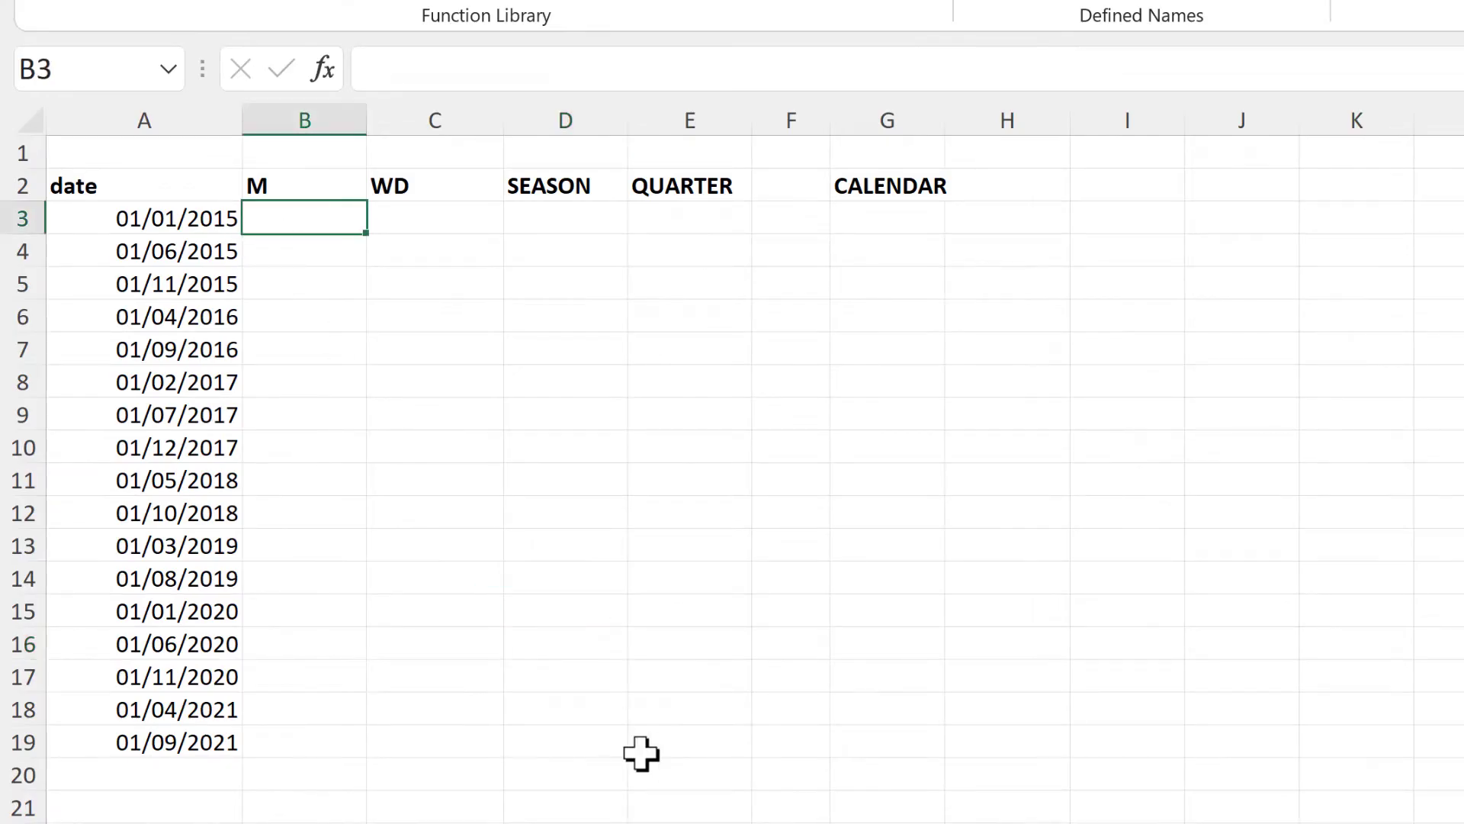
{"action": "type", "text": "=m"}
{"action": "key", "text": "Tab"}
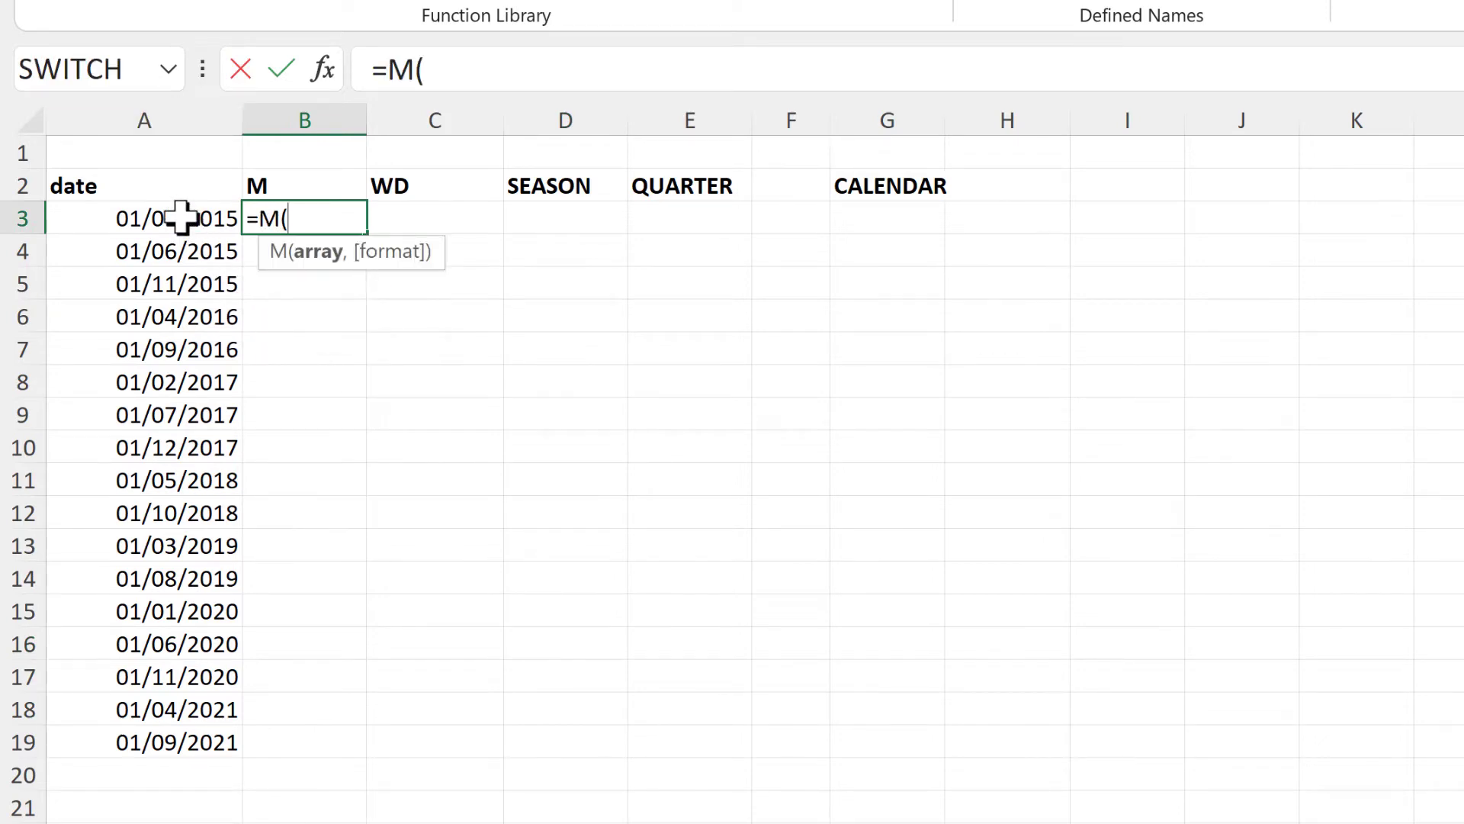
{"action": "left_click_drag", "start_coordinate": [187, 221], "coordinate": [202, 738]}
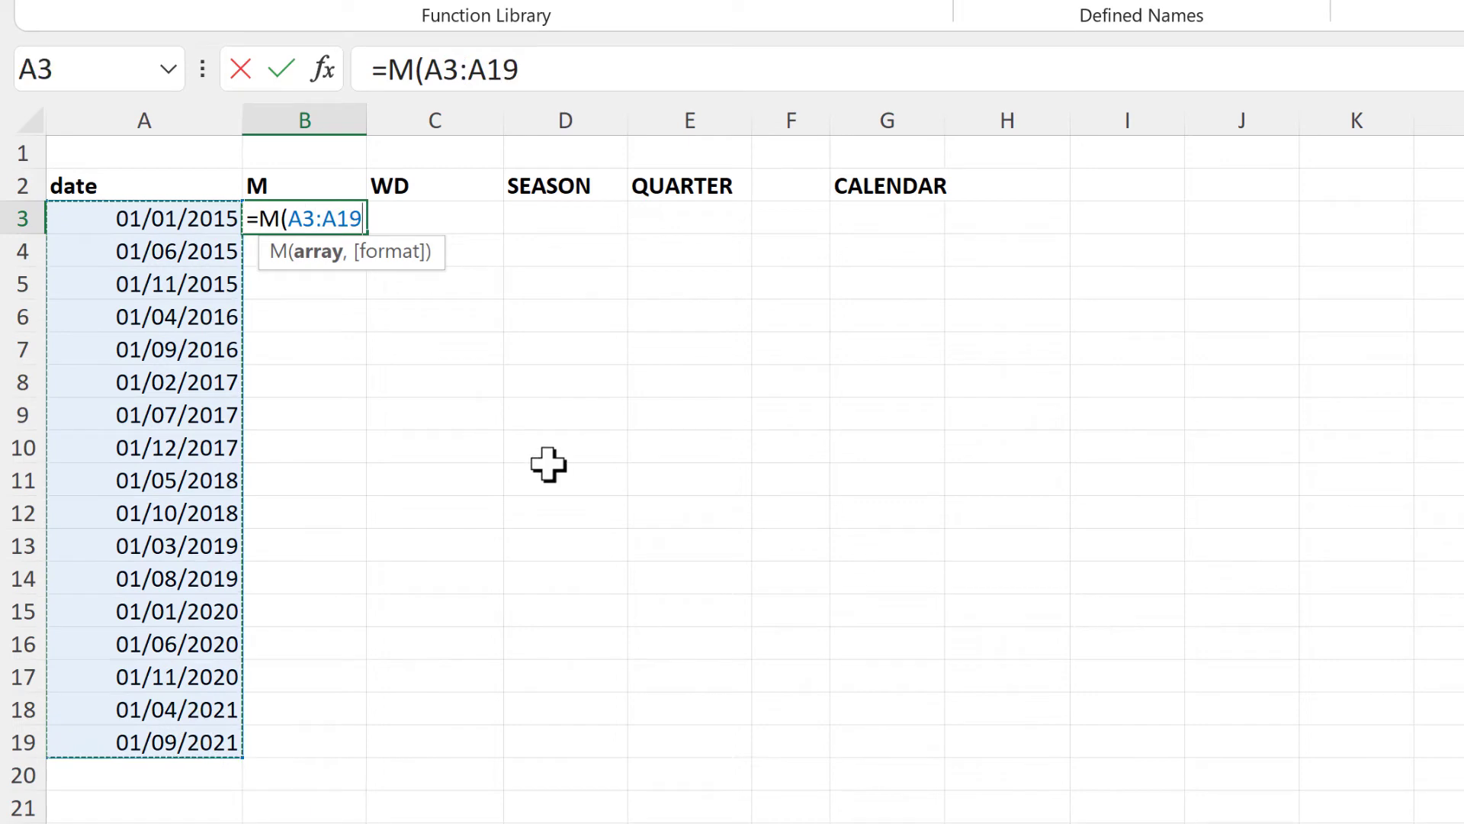
{"action": "key", "text": "Return"}
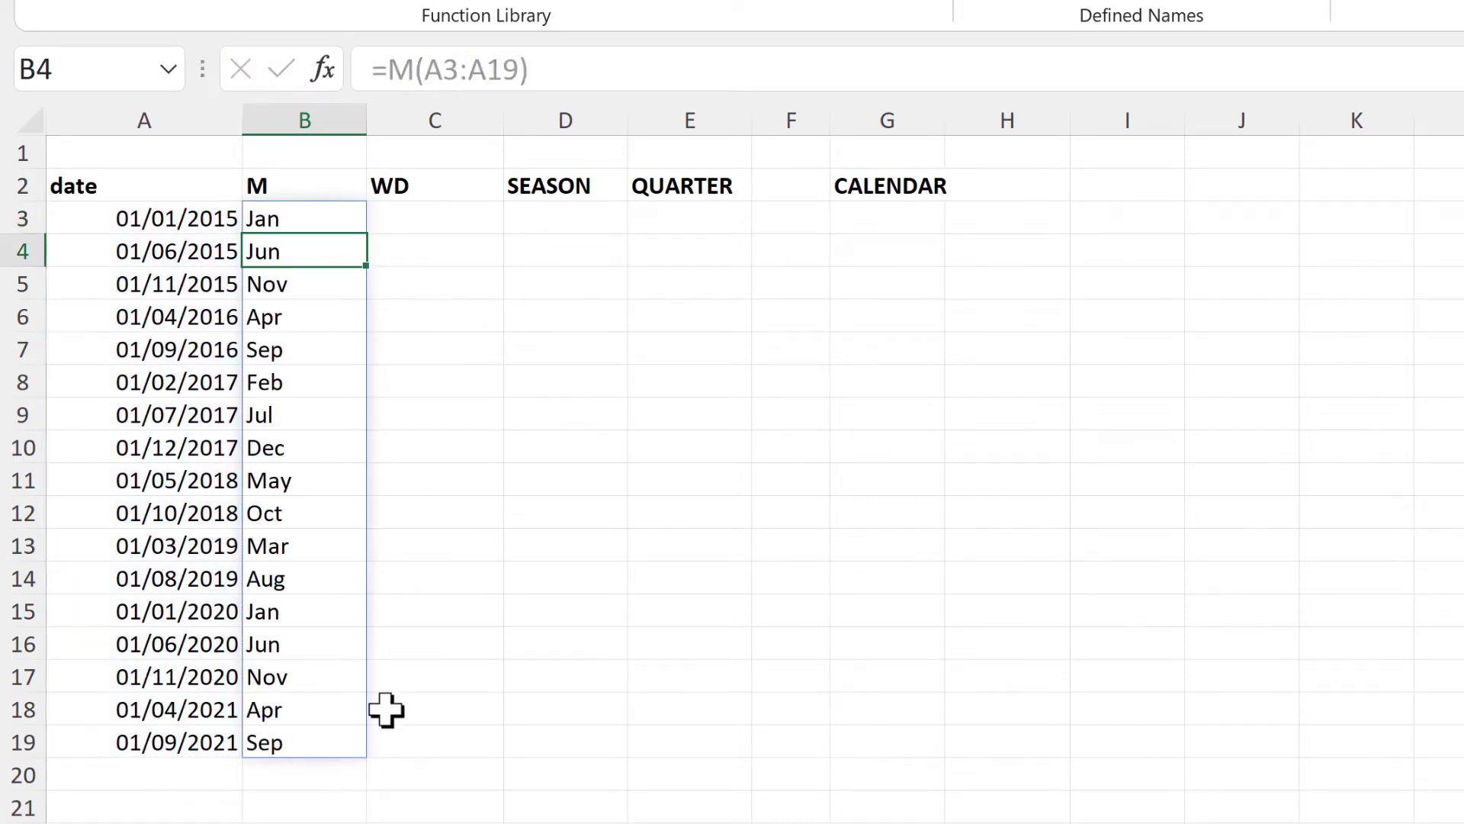
Step: Add the format argument 1 to the month formula in cell B3, making it =M(A3:A19,1)
{"action": "left_click", "coordinate": [324, 217]}
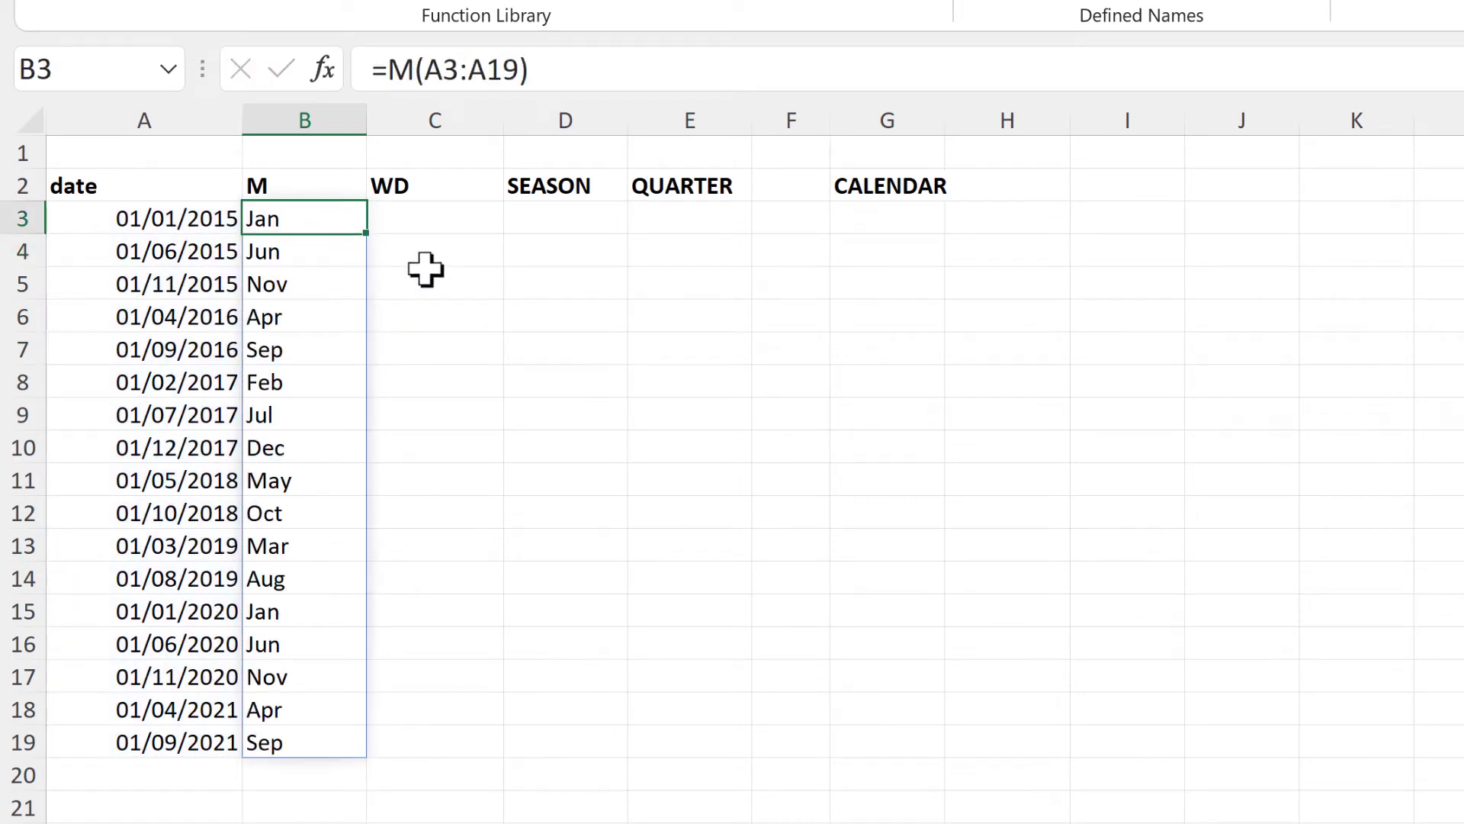
{"action": "left_click", "coordinate": [521, 70]}
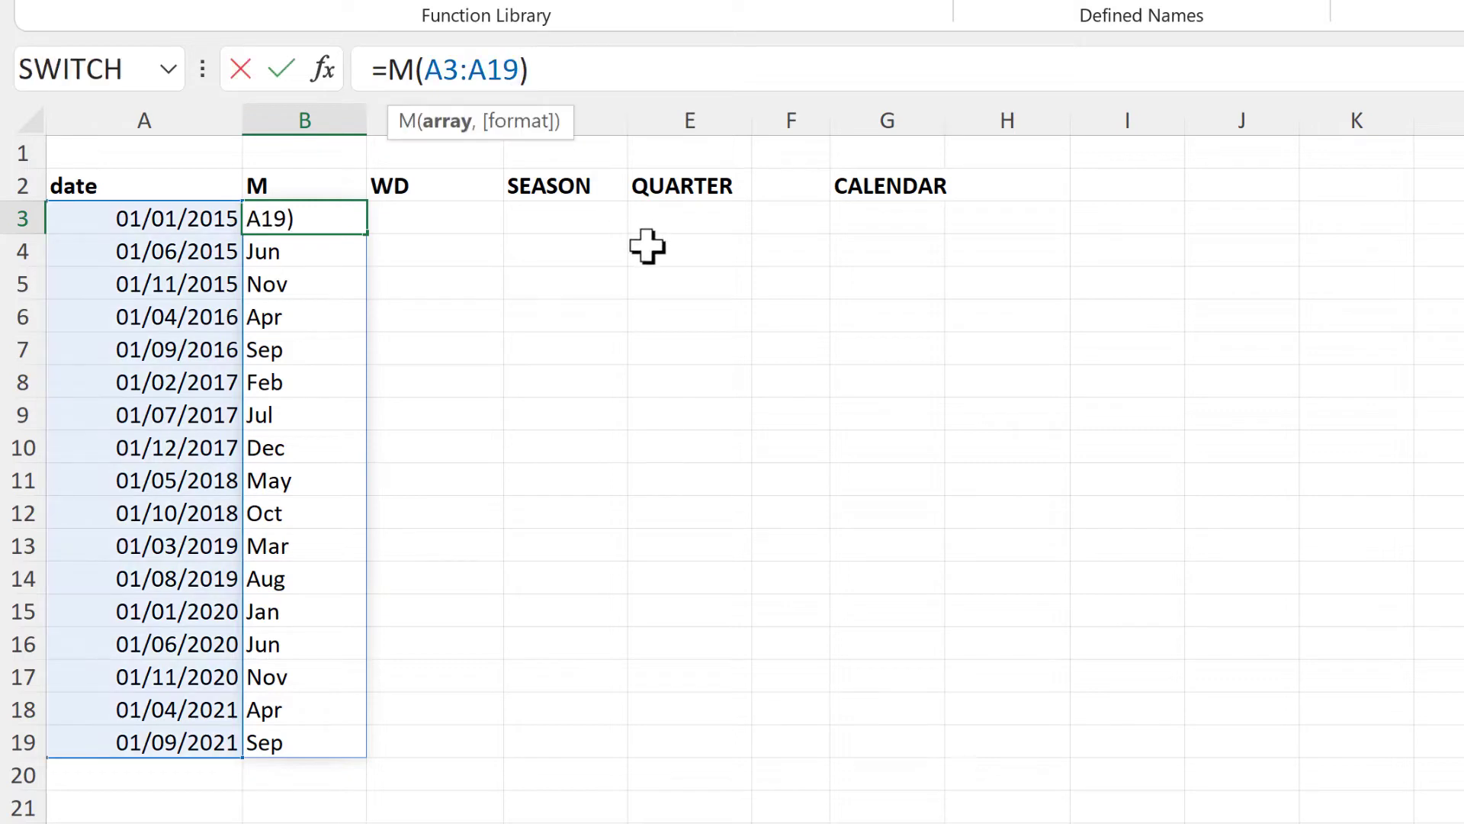
{"action": "type", "text": ","}
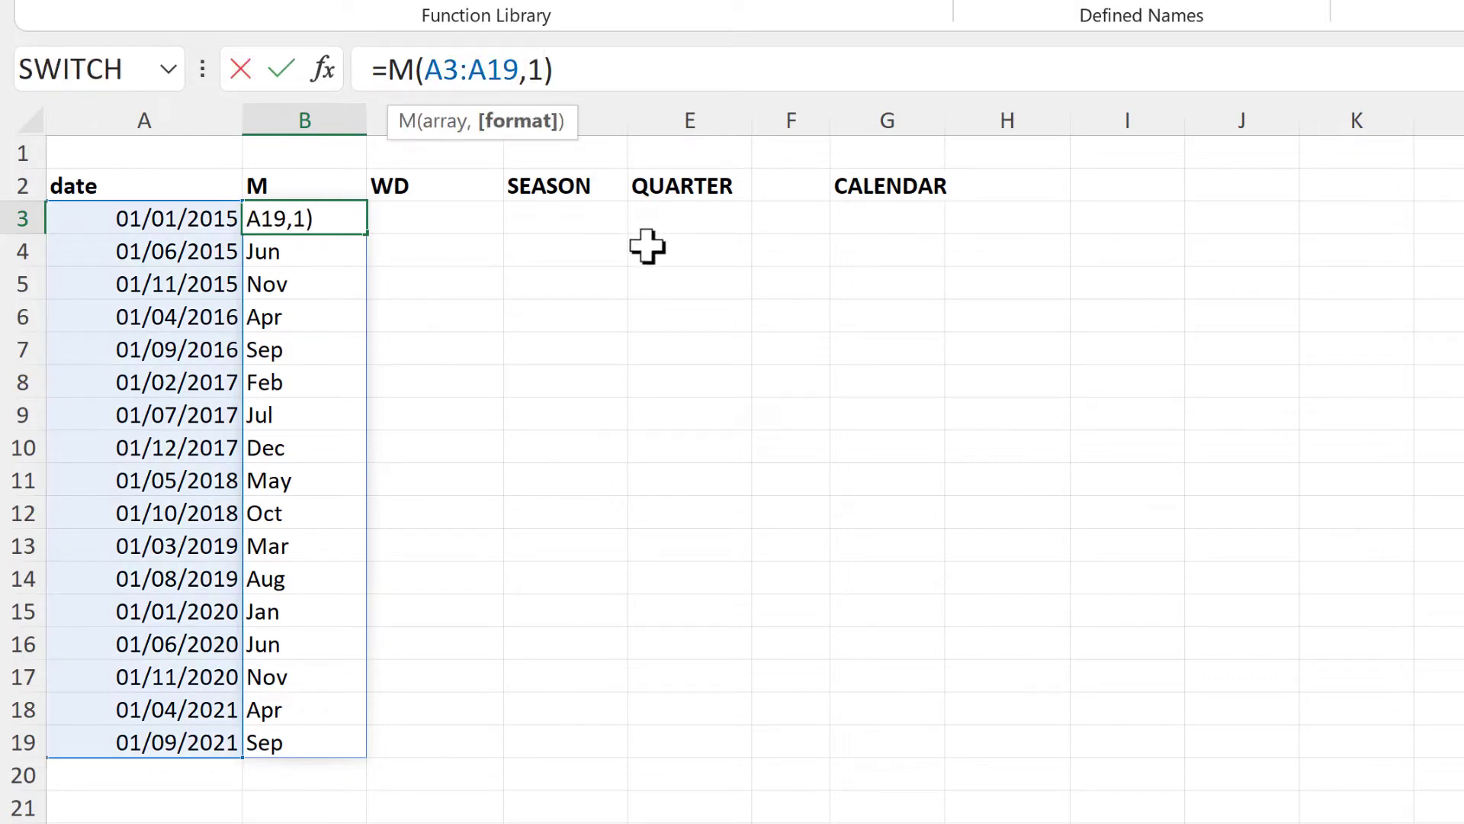
{"action": "type", "text": "1"}
{"action": "key", "text": "Return"}
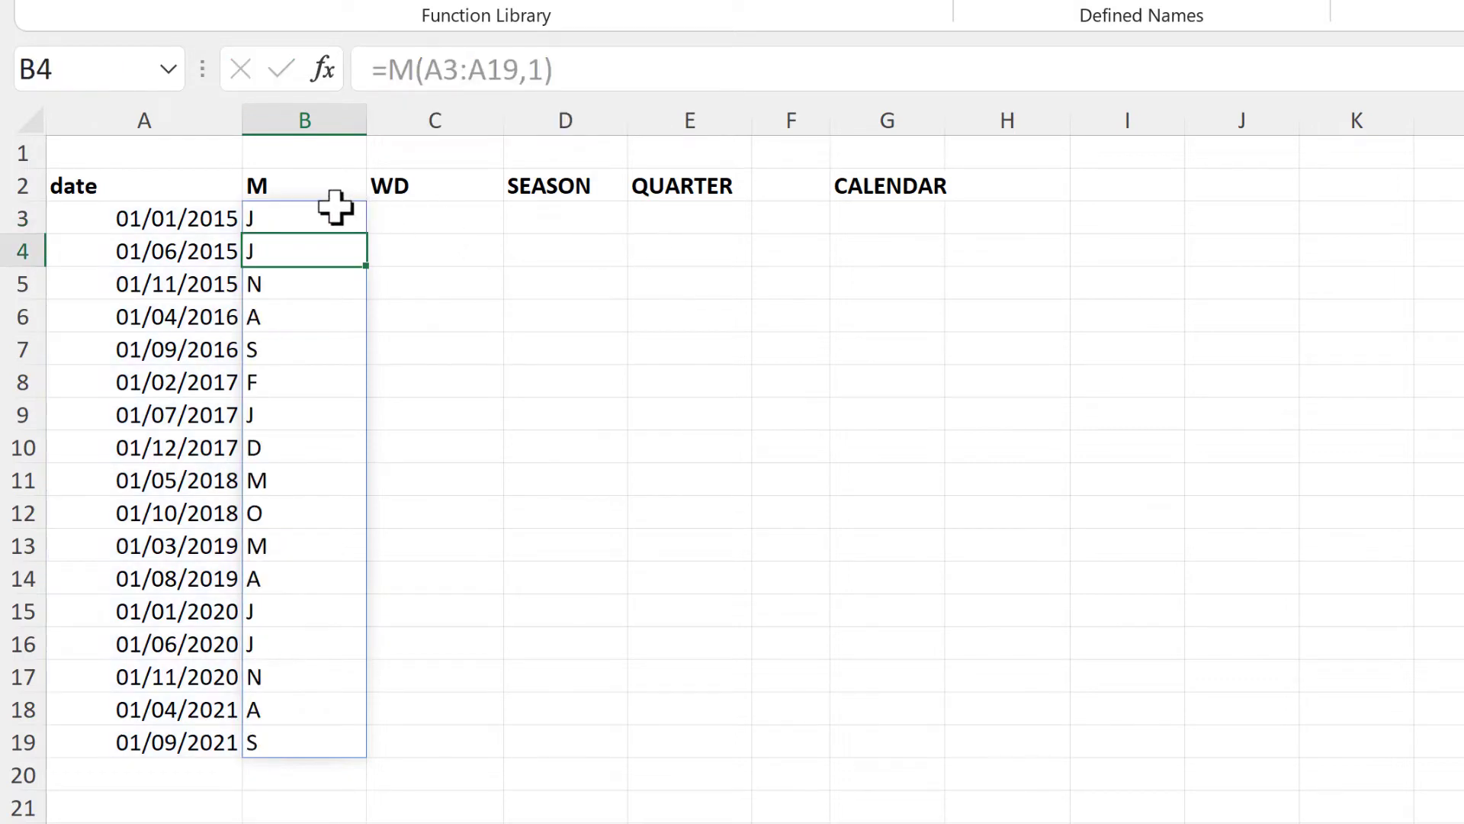
Step: Change the format argument of the month formula in cell B3 to 2, making it =M(A3:A19,2)
{"action": "left_click", "coordinate": [336, 206]}
{"action": "left_click", "coordinate": [544, 69]}
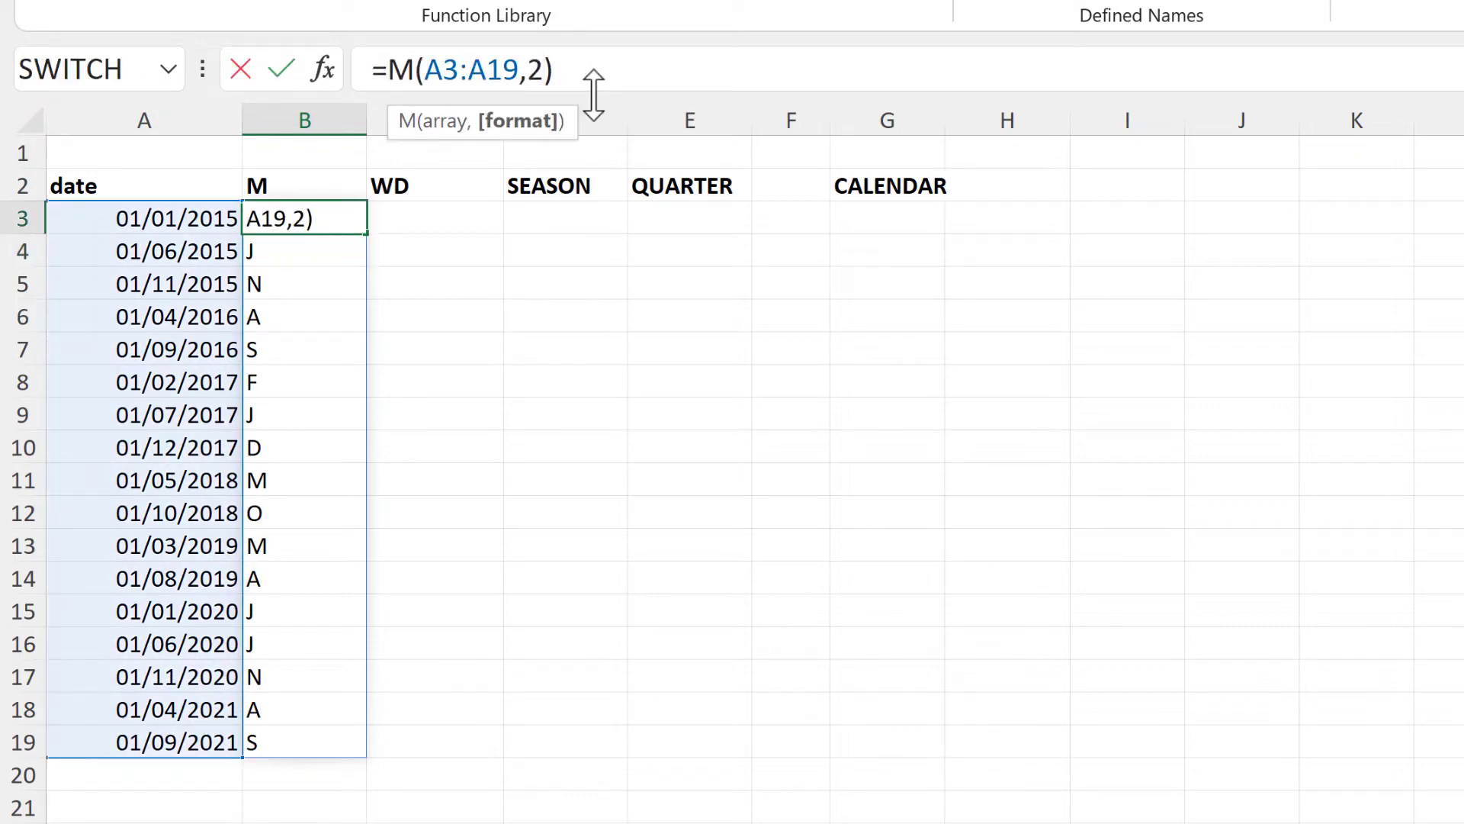
{"action": "type", "text": "2"}
{"action": "key", "text": "Return"}
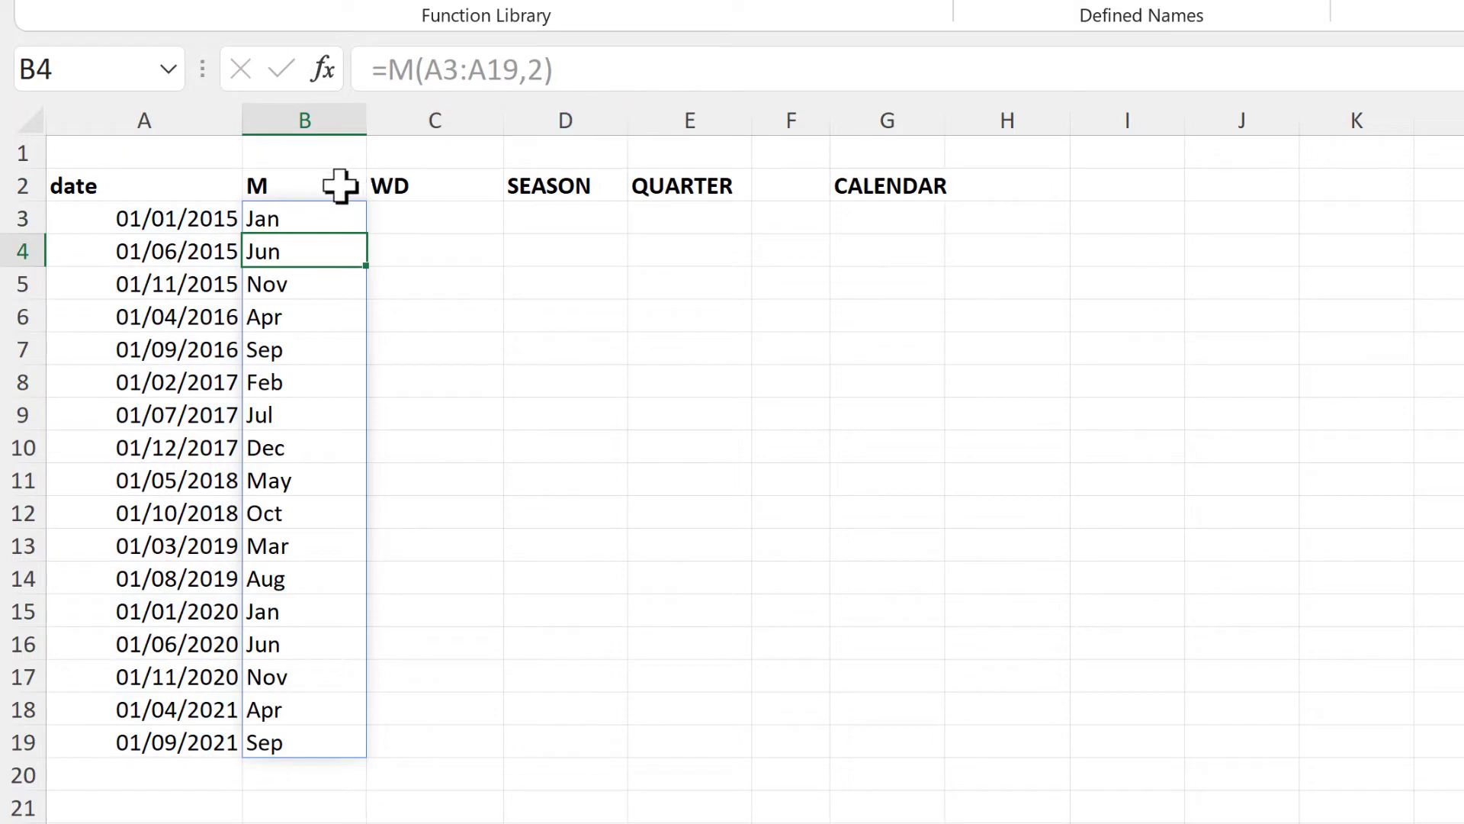
Step: Change the format argument of the month formula in cell B3 to 3, making it =M(A3:A19,3)
{"action": "left_click", "coordinate": [304, 217]}
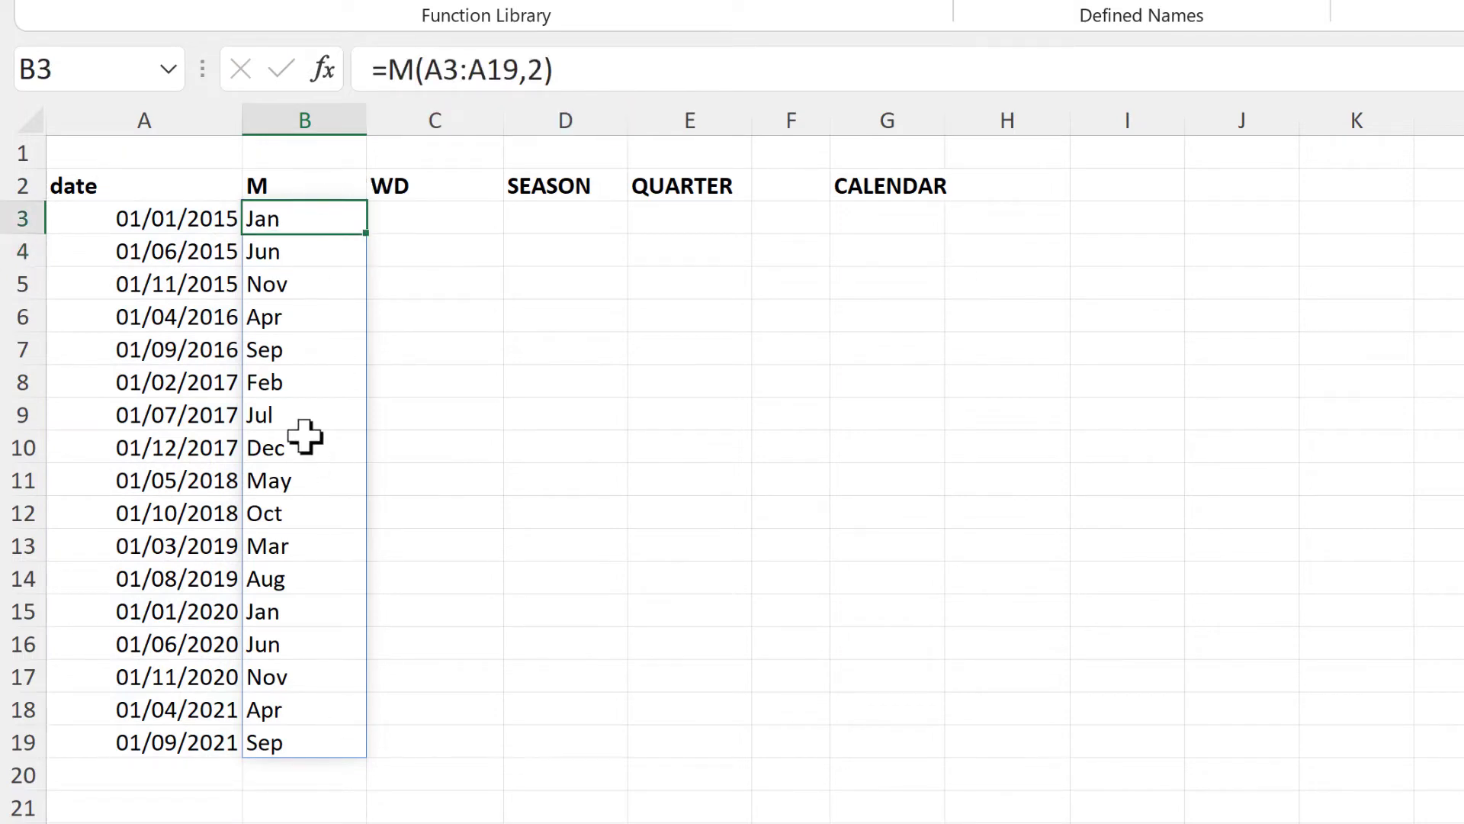
{"action": "left_click", "coordinate": [545, 68]}
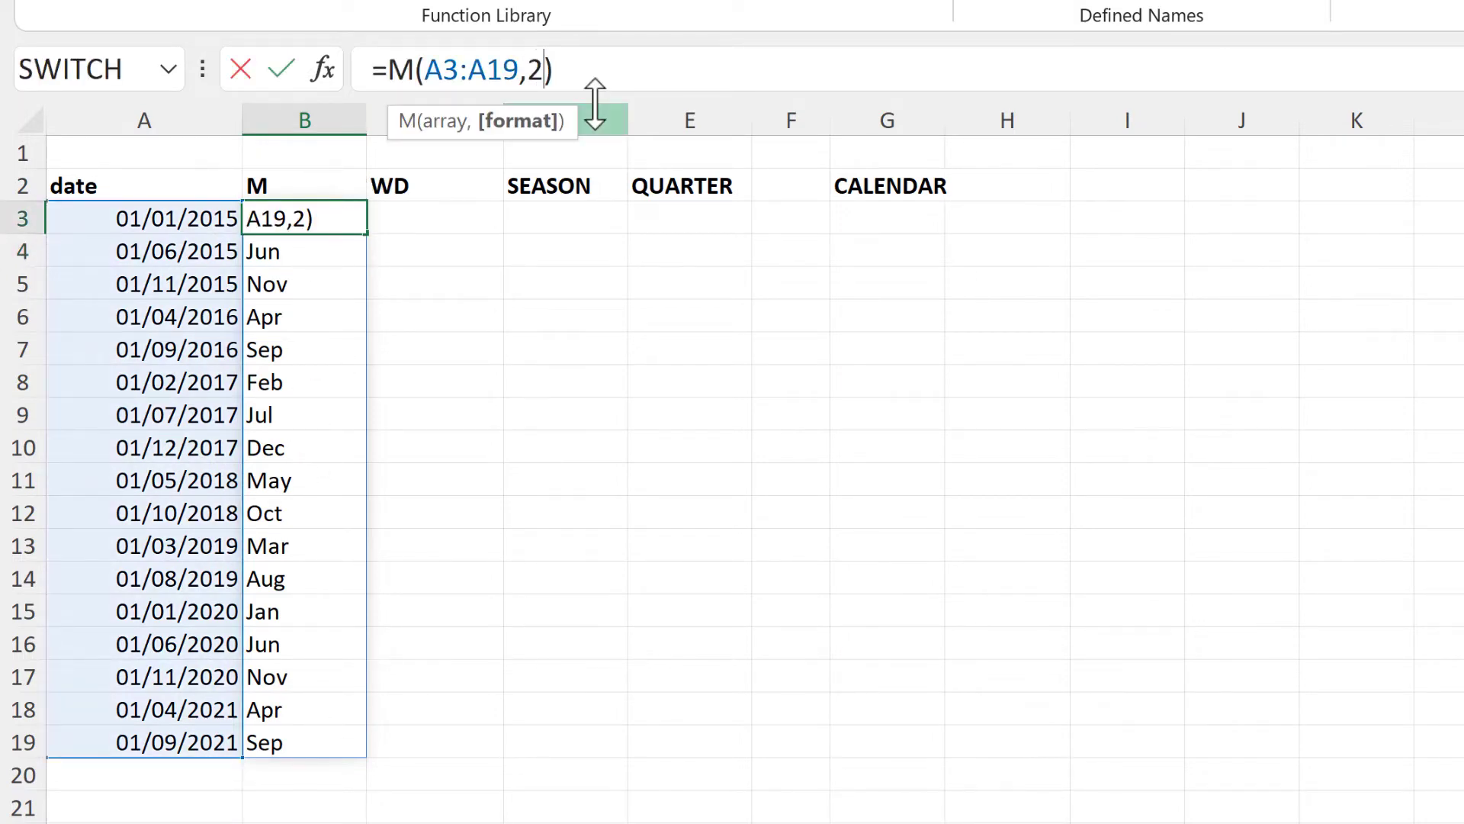
{"action": "key", "text": "Return"}
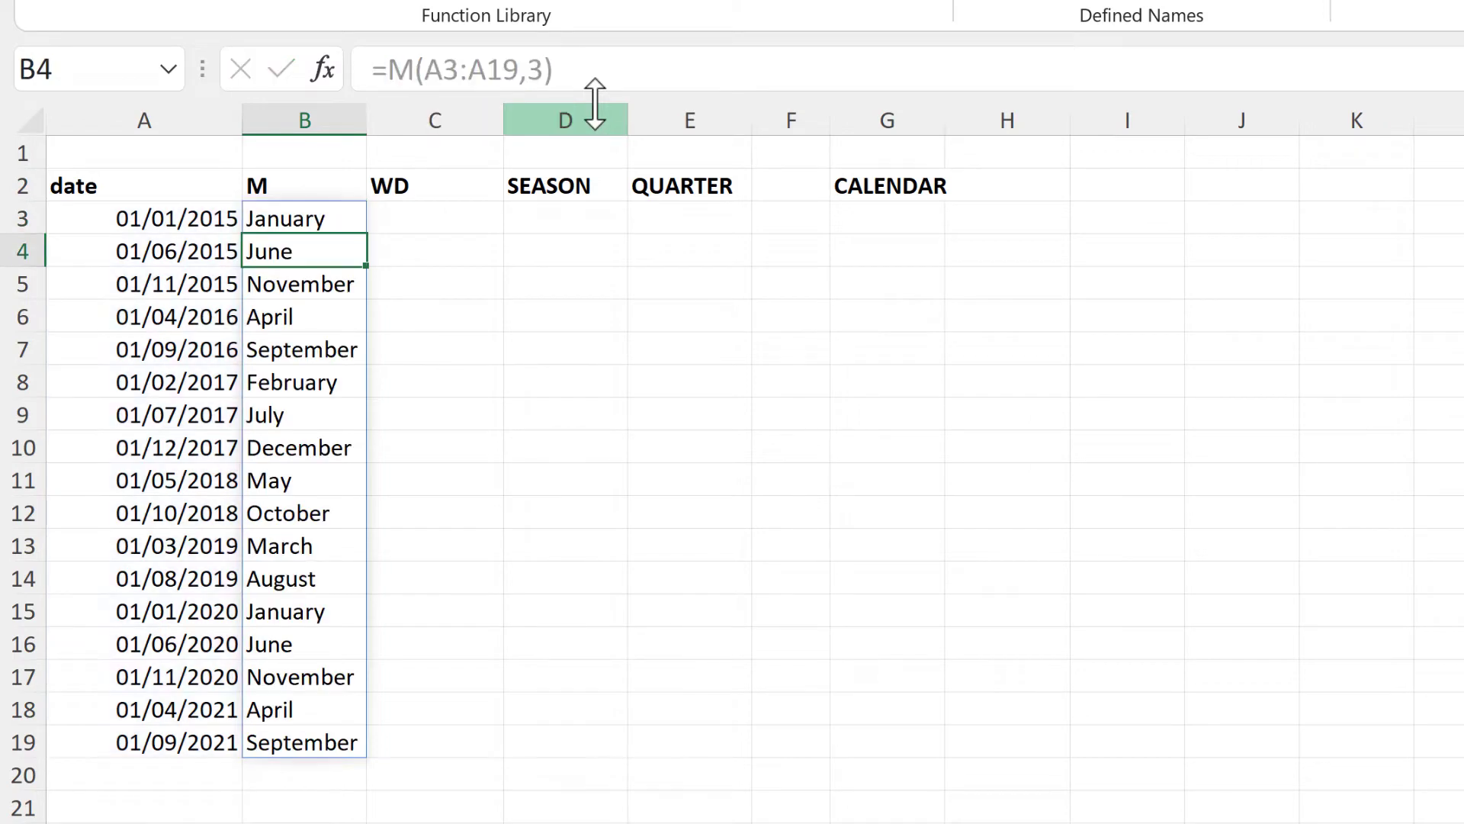
Step: Get the weekday names of the dates by entering =WD(A3:A19) in cell C3
{"action": "left_click", "coordinate": [419, 224]}
{"action": "type", "text": "=wd"}
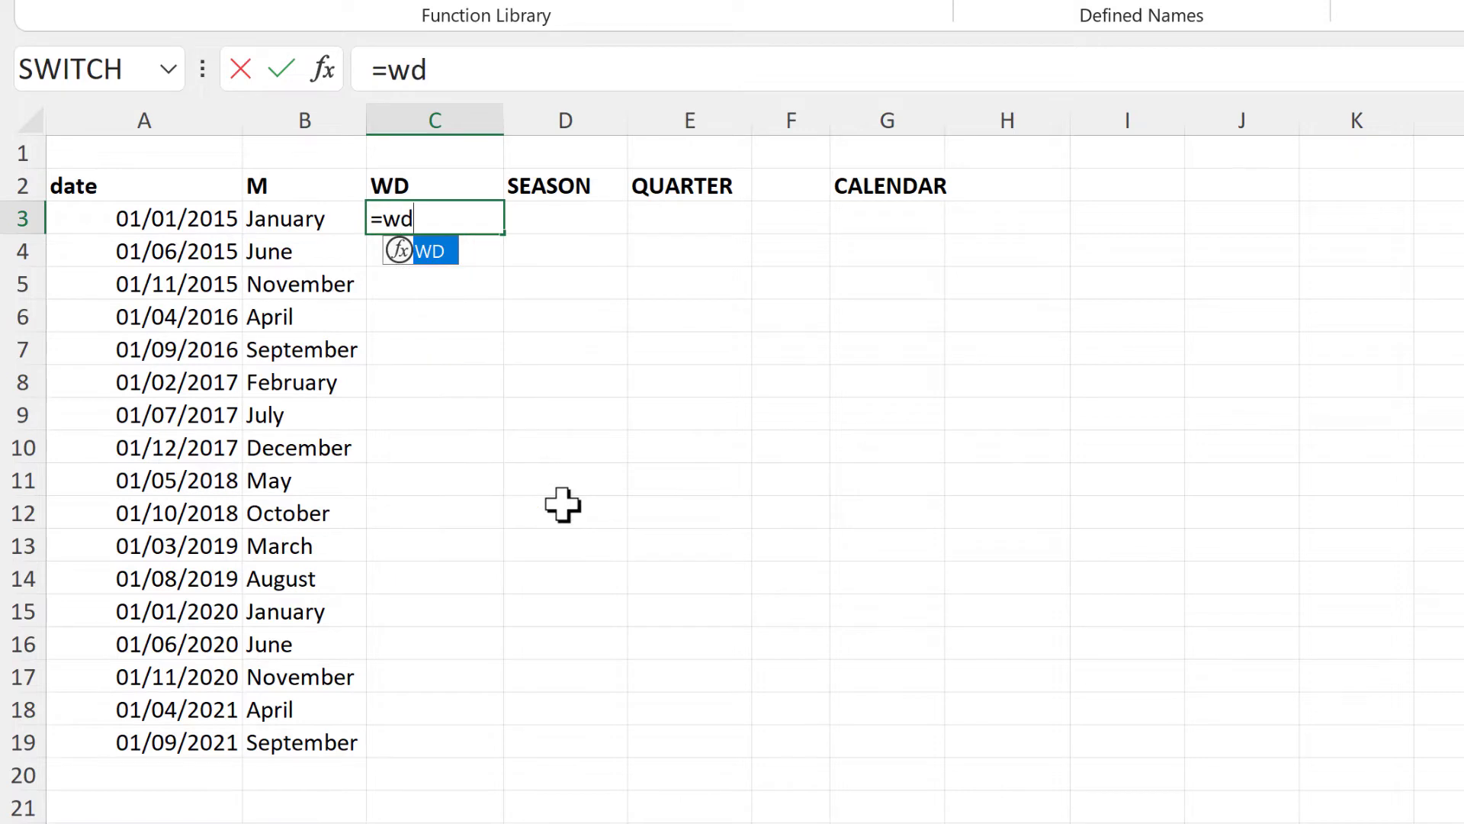
{"action": "key", "text": "Tab"}
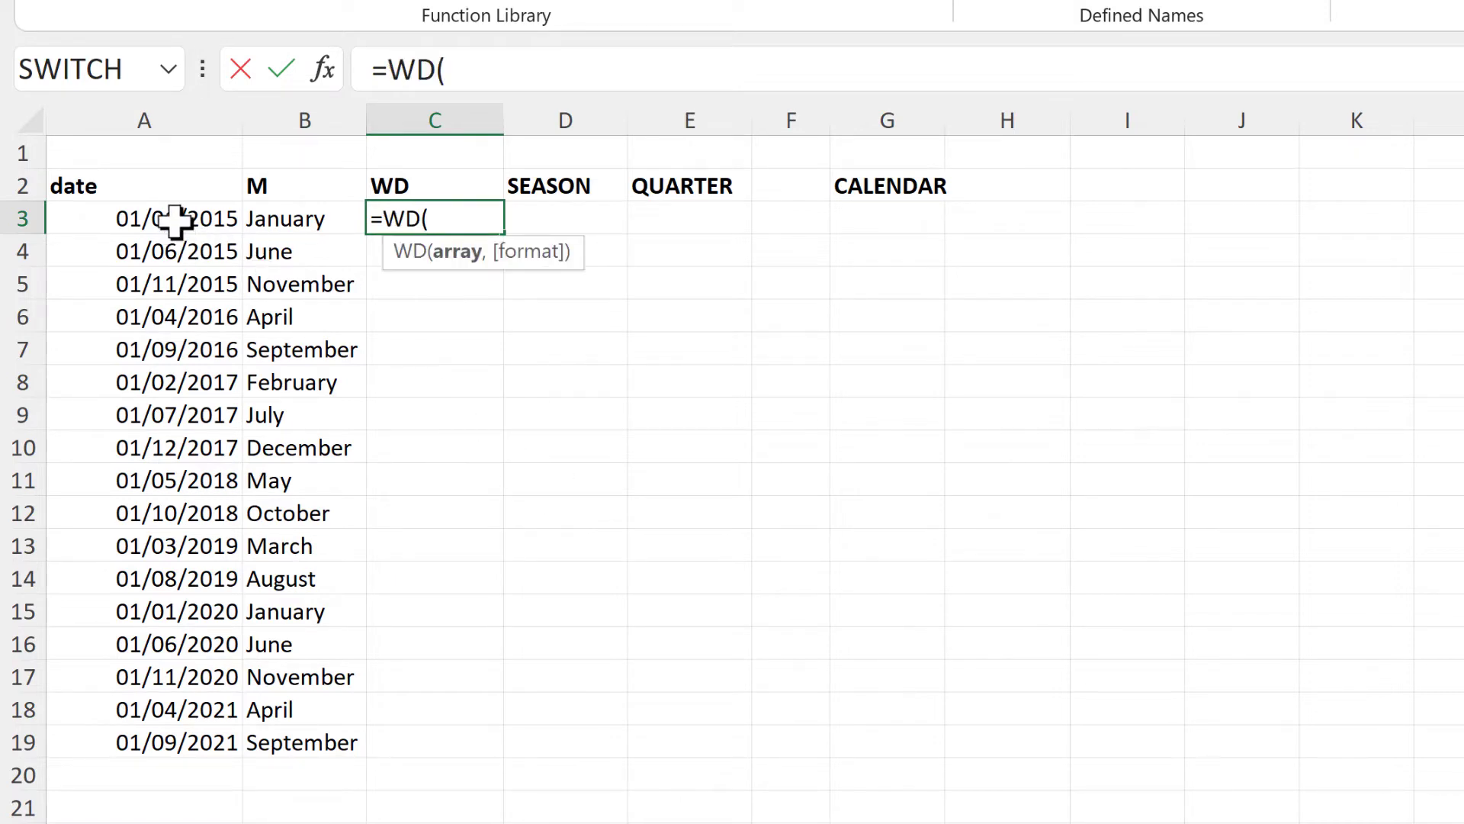
{"action": "left_click_drag", "start_coordinate": [175, 222], "coordinate": [193, 735]}
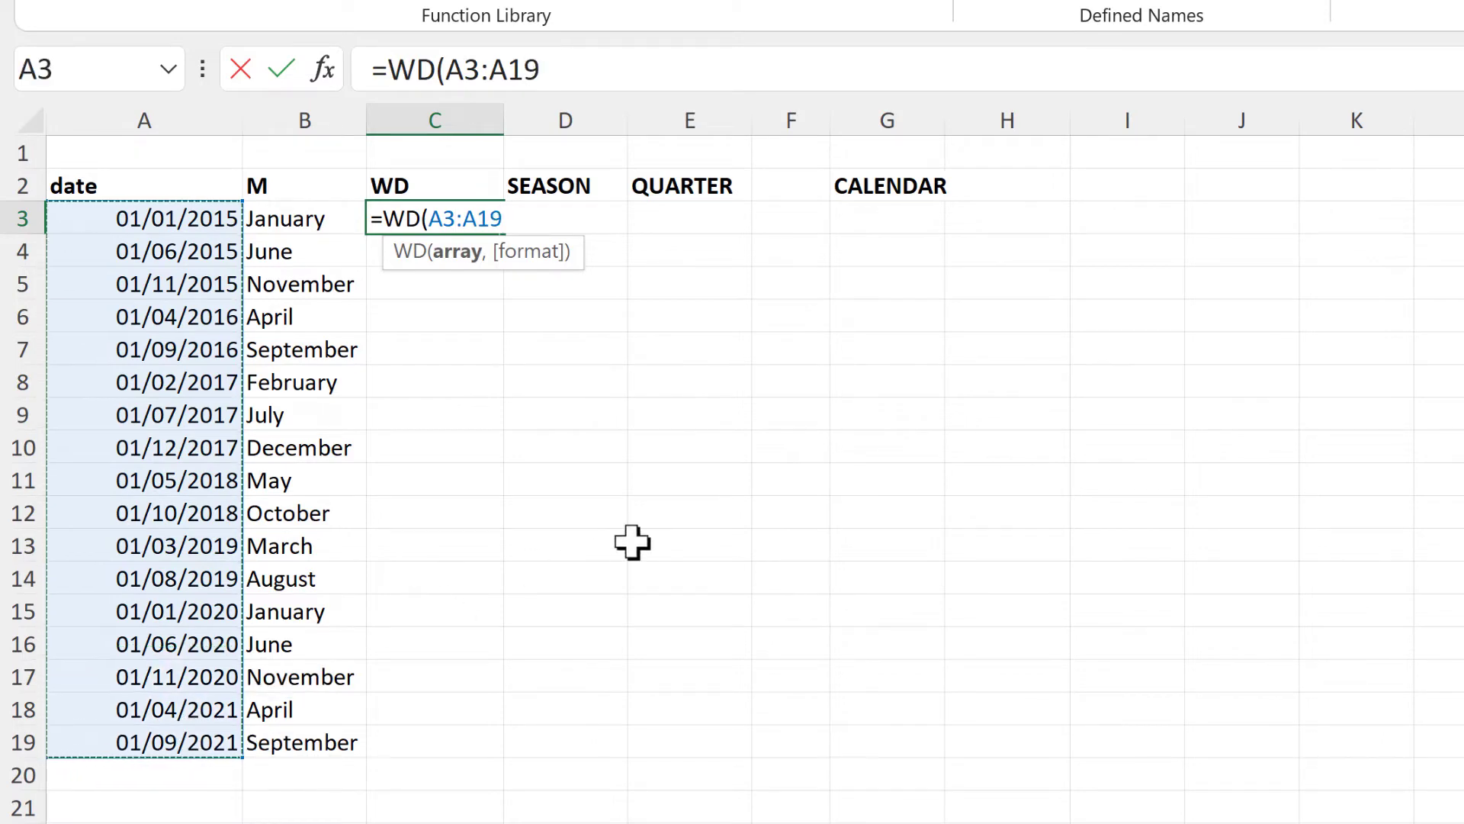
{"action": "key", "text": "Return"}
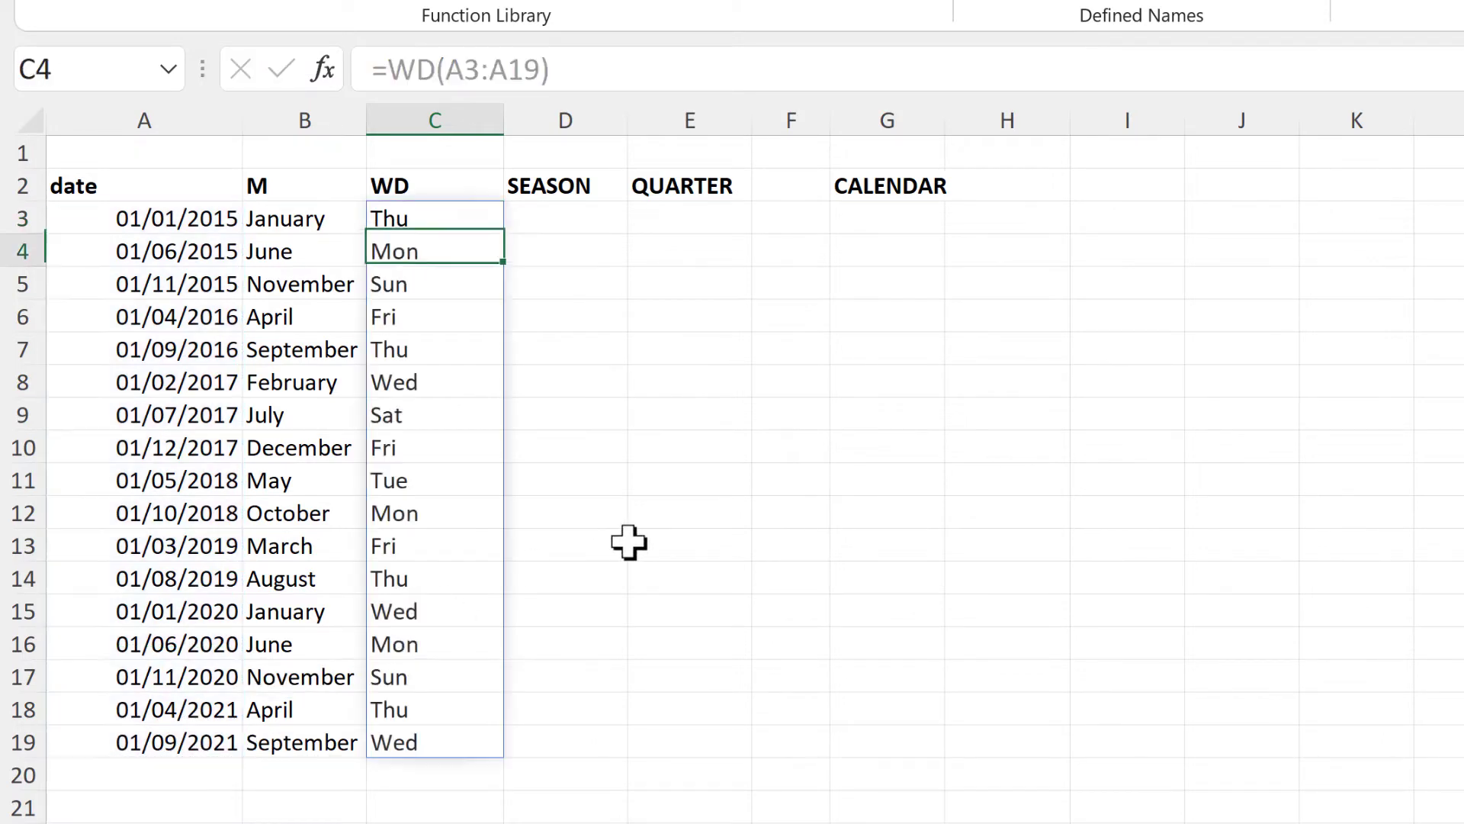
Step: Add the format argument 1 to the weekday formula in cell C3, making it =WD(A3:A19,1)
{"action": "left_click", "coordinate": [422, 221]}
{"action": "left_click", "coordinate": [543, 70]}
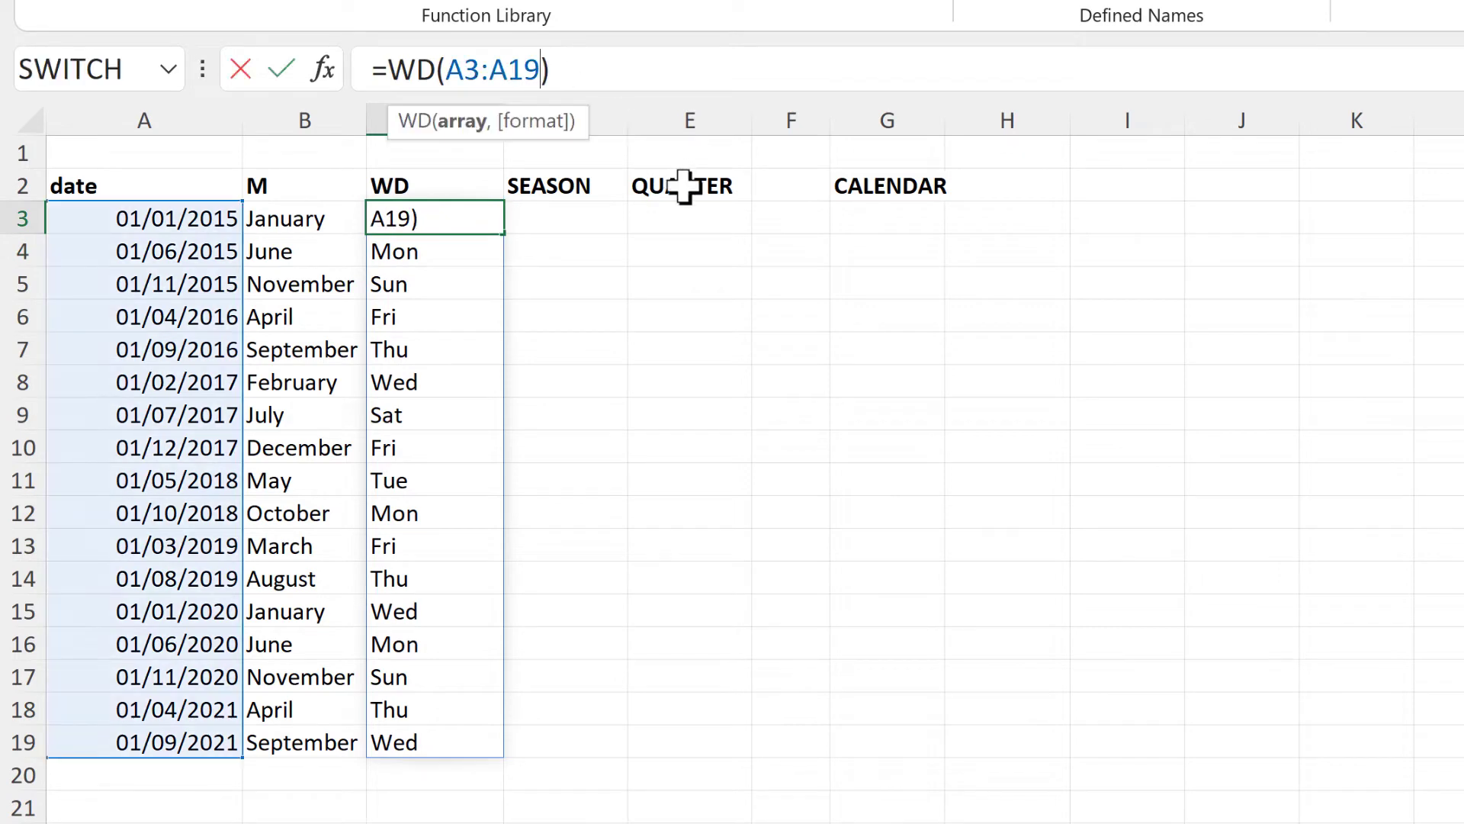
{"action": "type", "text": ",1"}
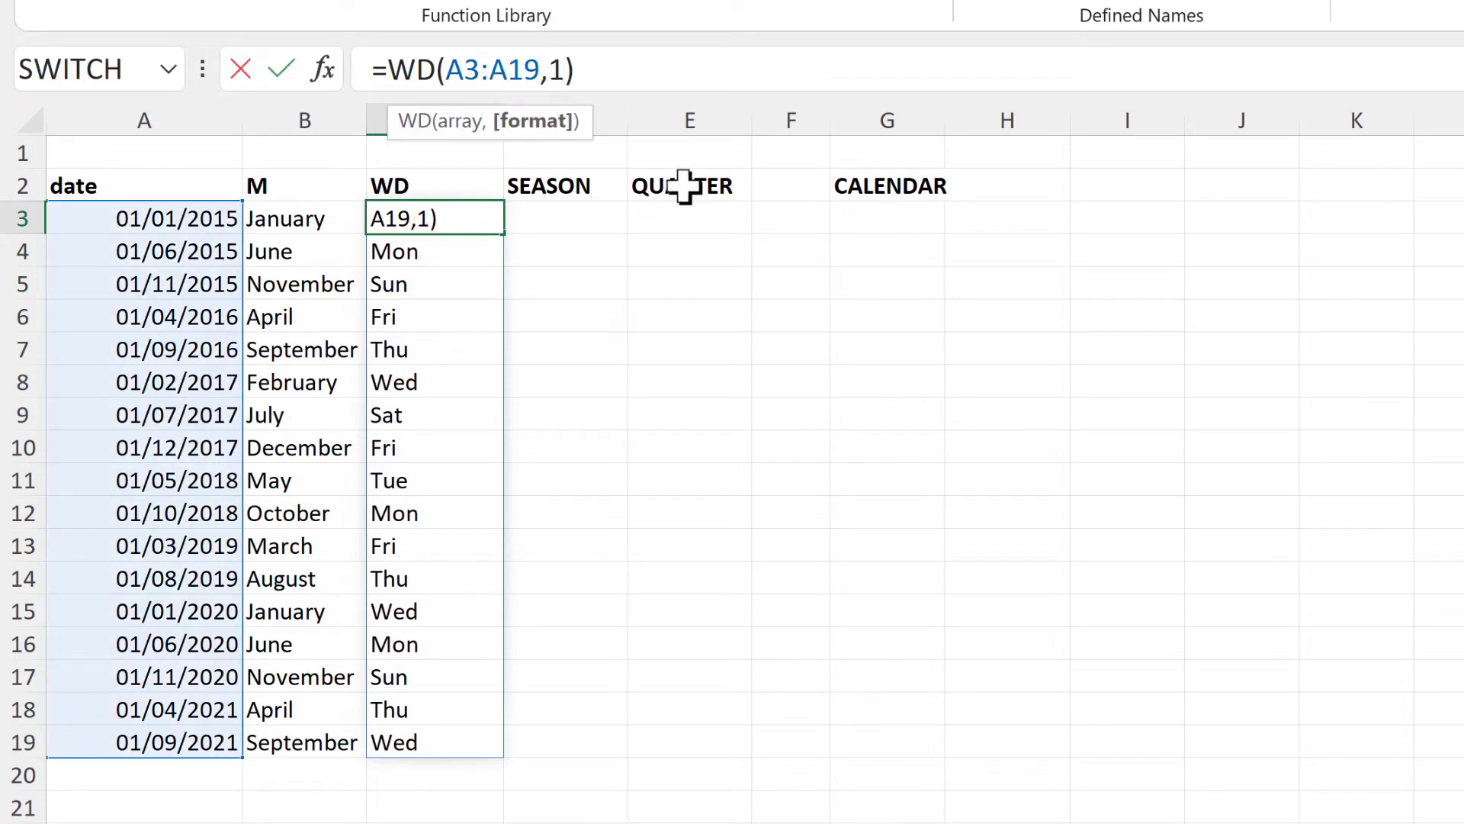
{"action": "key", "text": "Return"}
Step: Change the format argument of the weekday formula in cell C3 to 2, making it =WD(A3:A19,2)
{"action": "left_click", "coordinate": [461, 213]}
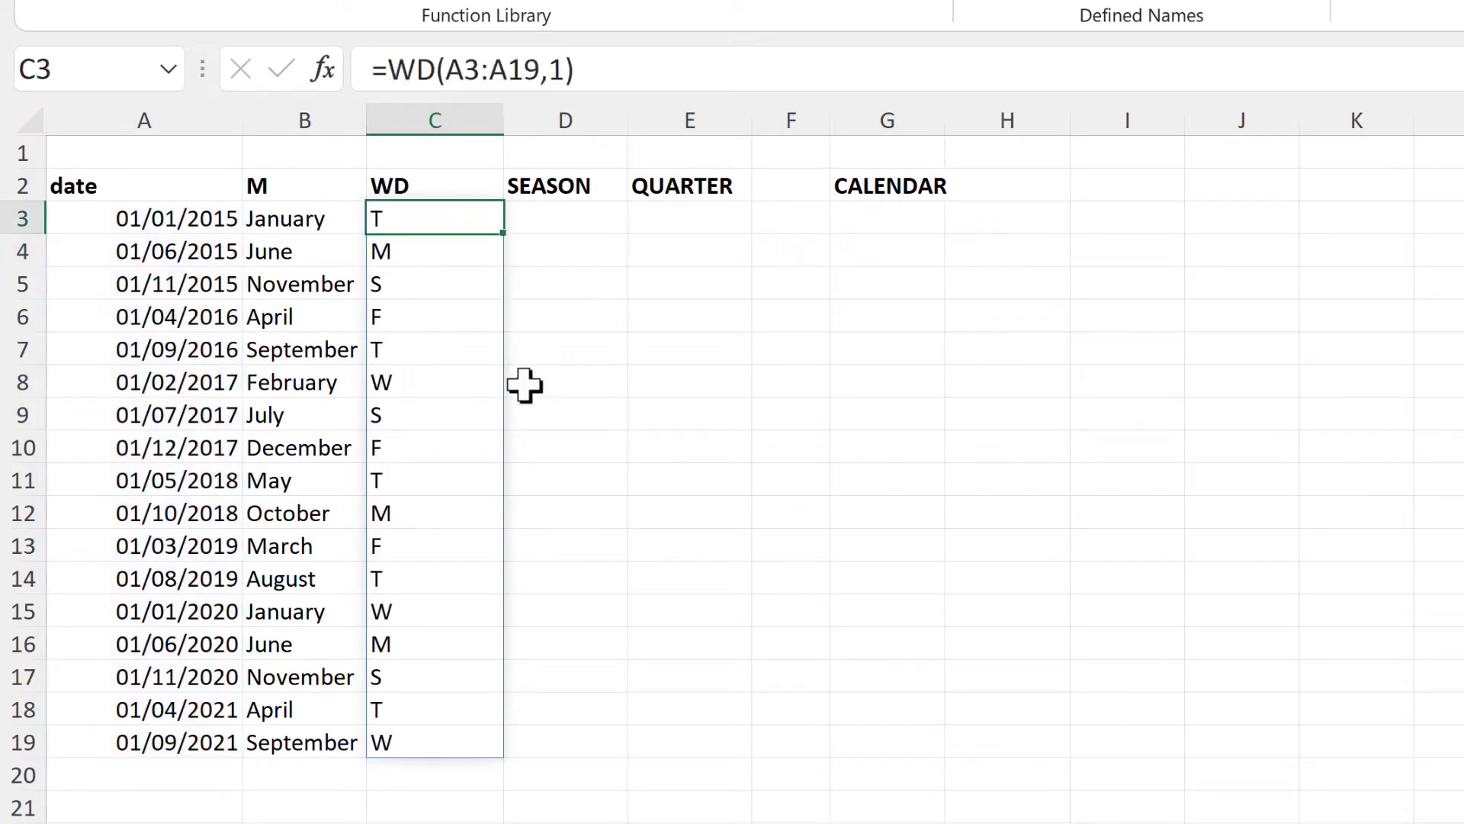
{"action": "left_click", "coordinate": [567, 67]}
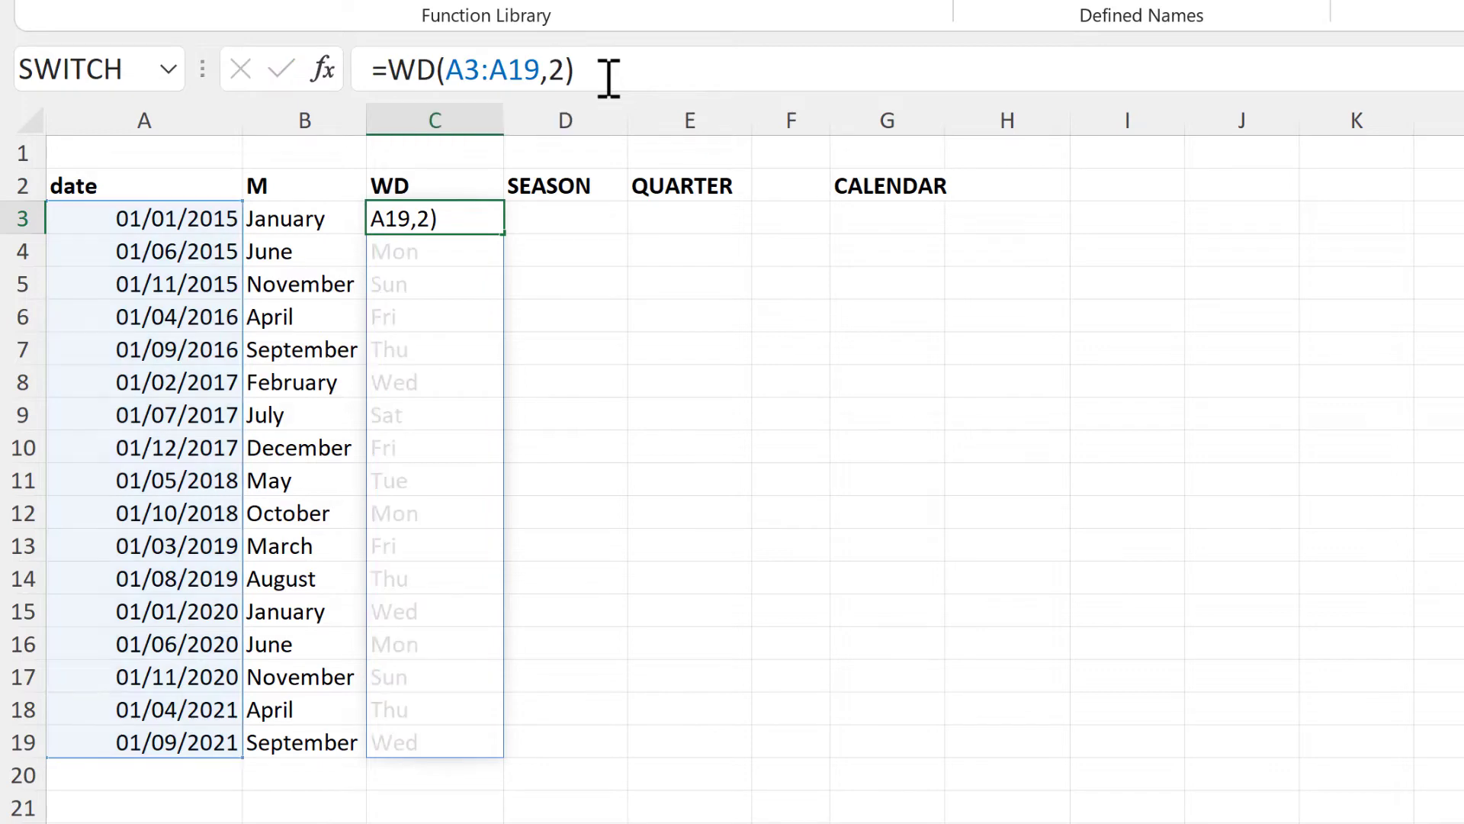
{"action": "key", "text": "Return"}
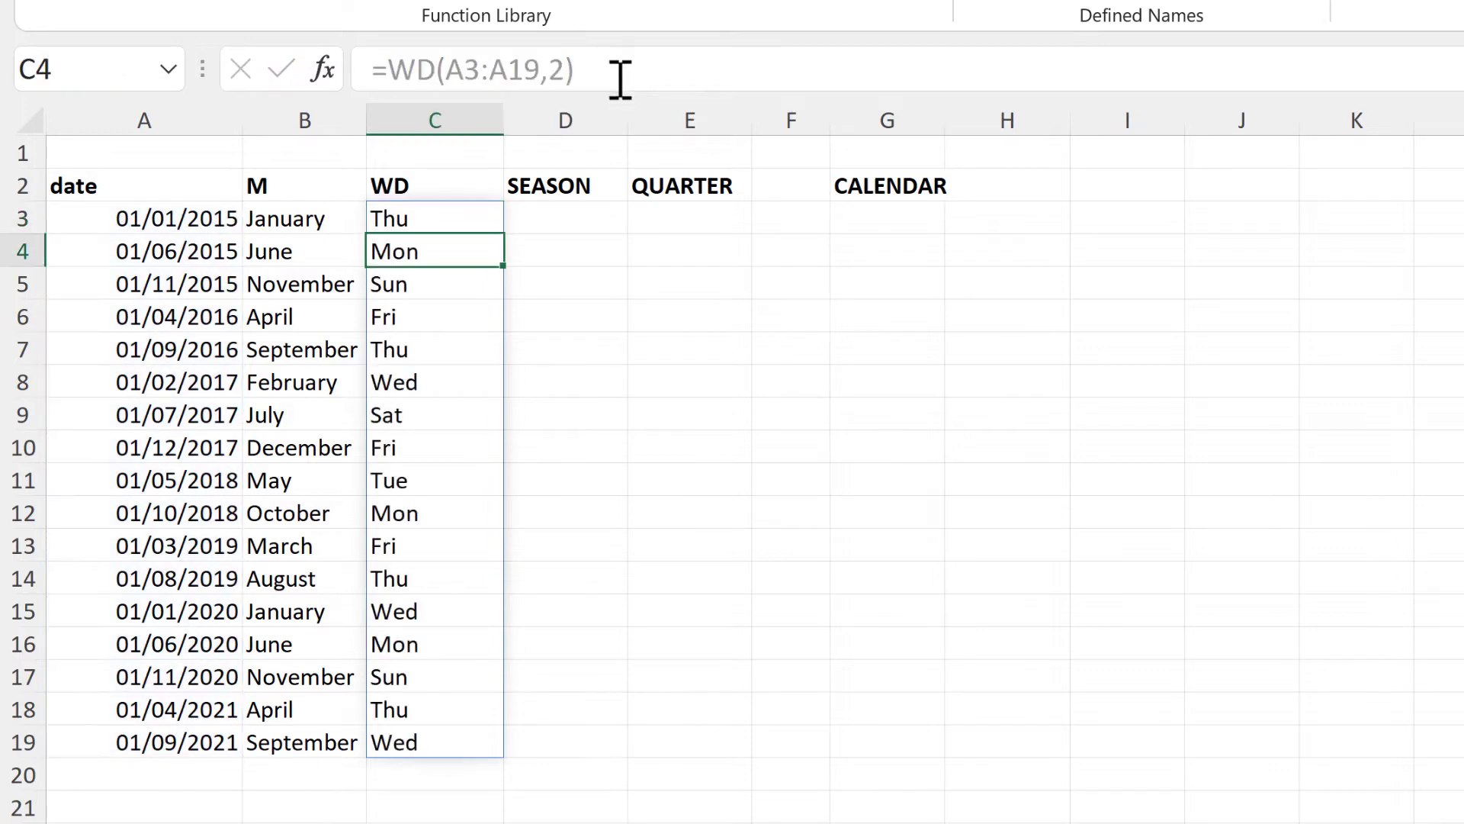
Step: Change the format argument of the weekday formula in cell C3 to 3, making it =WD(A3:A19,3)
{"action": "left_click", "coordinate": [431, 220]}
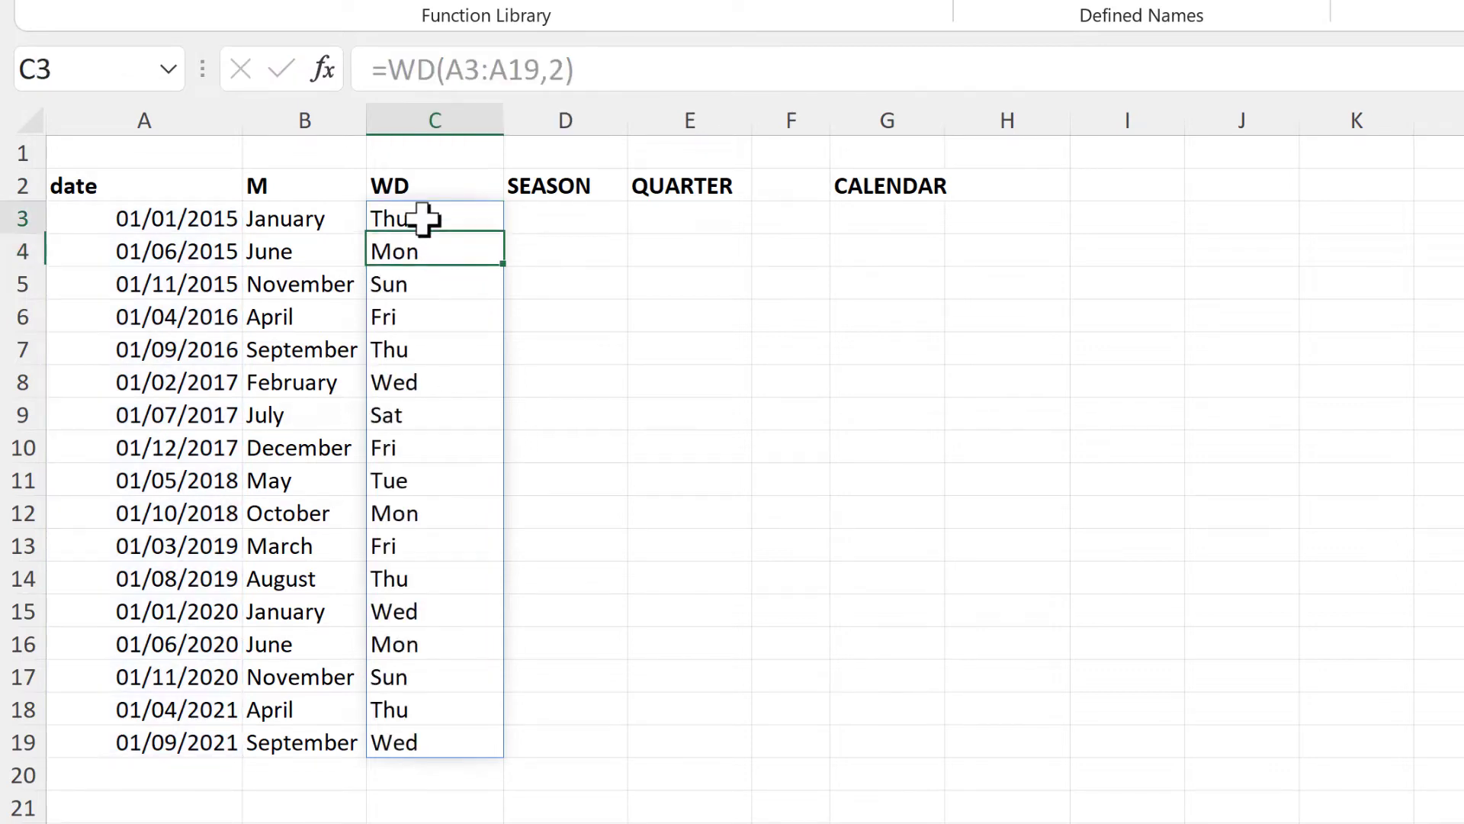
{"action": "left_click", "coordinate": [563, 70]}
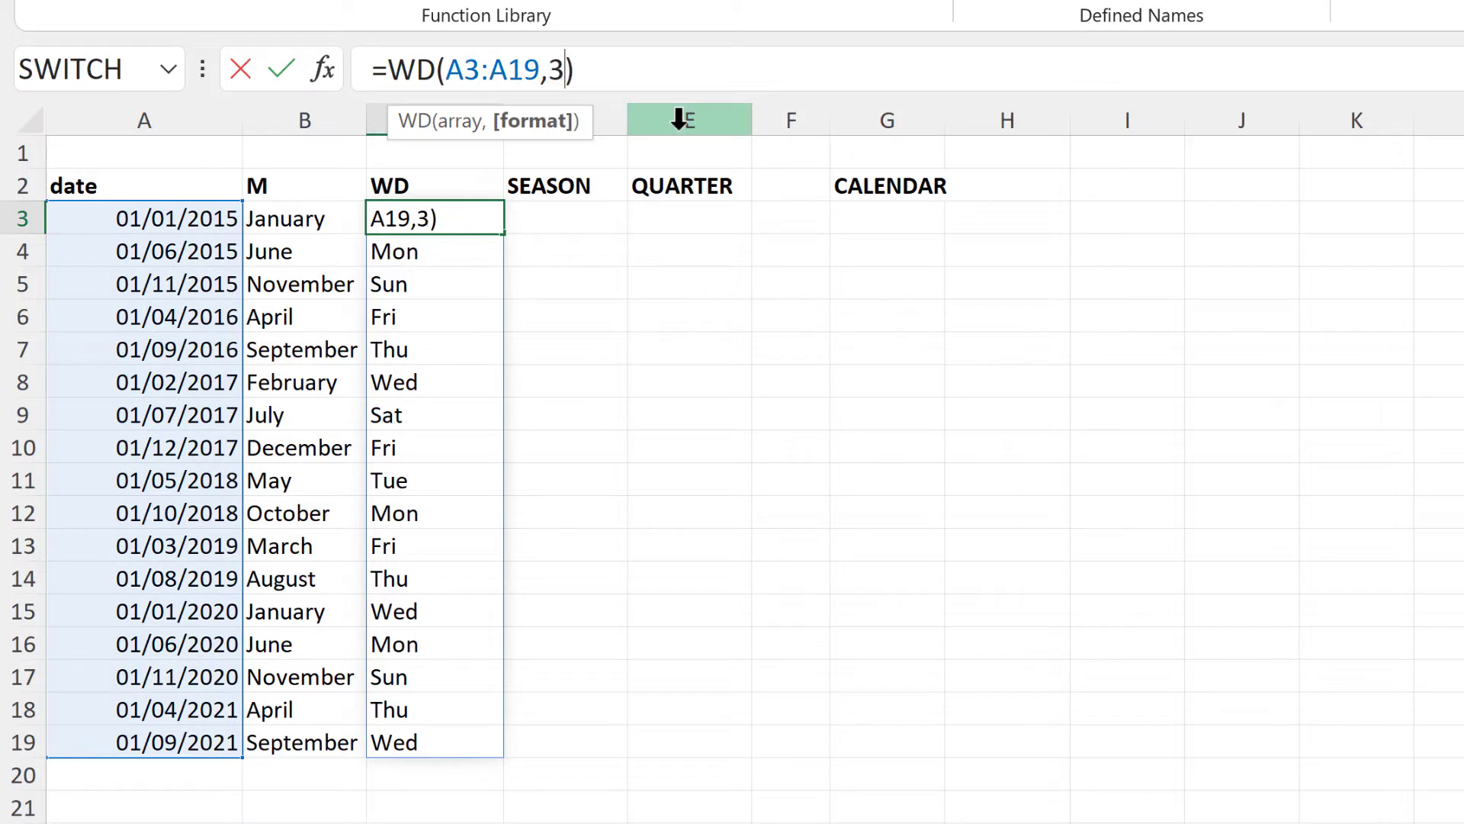
{"action": "type", "text": "3"}
{"action": "key", "text": "Return"}
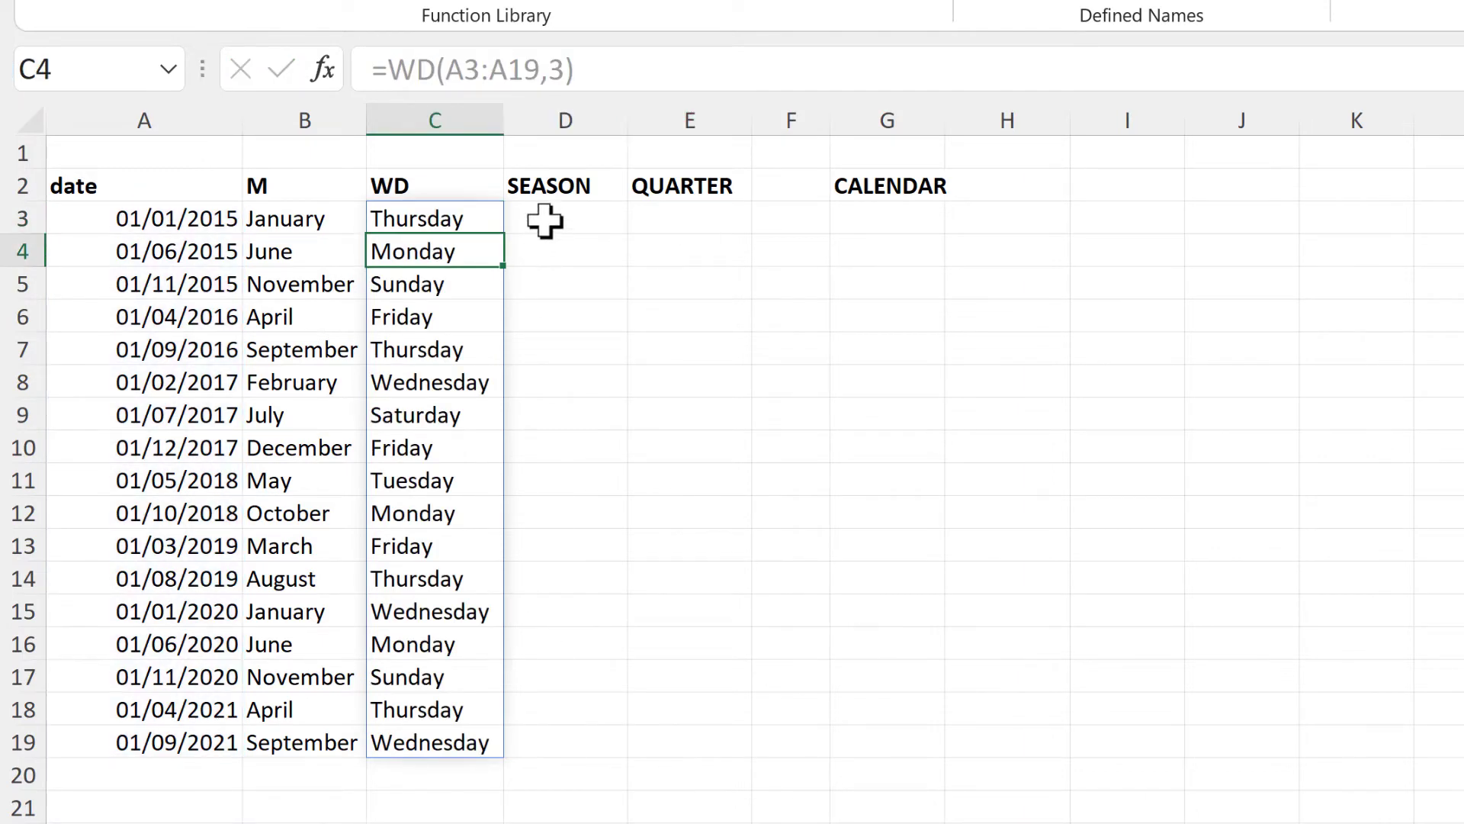
Step: Get the season of each date by entering =SEASON(A3:A19) in cell D3
{"action": "left_click", "coordinate": [545, 221]}
{"action": "type", "text": "=sea"}
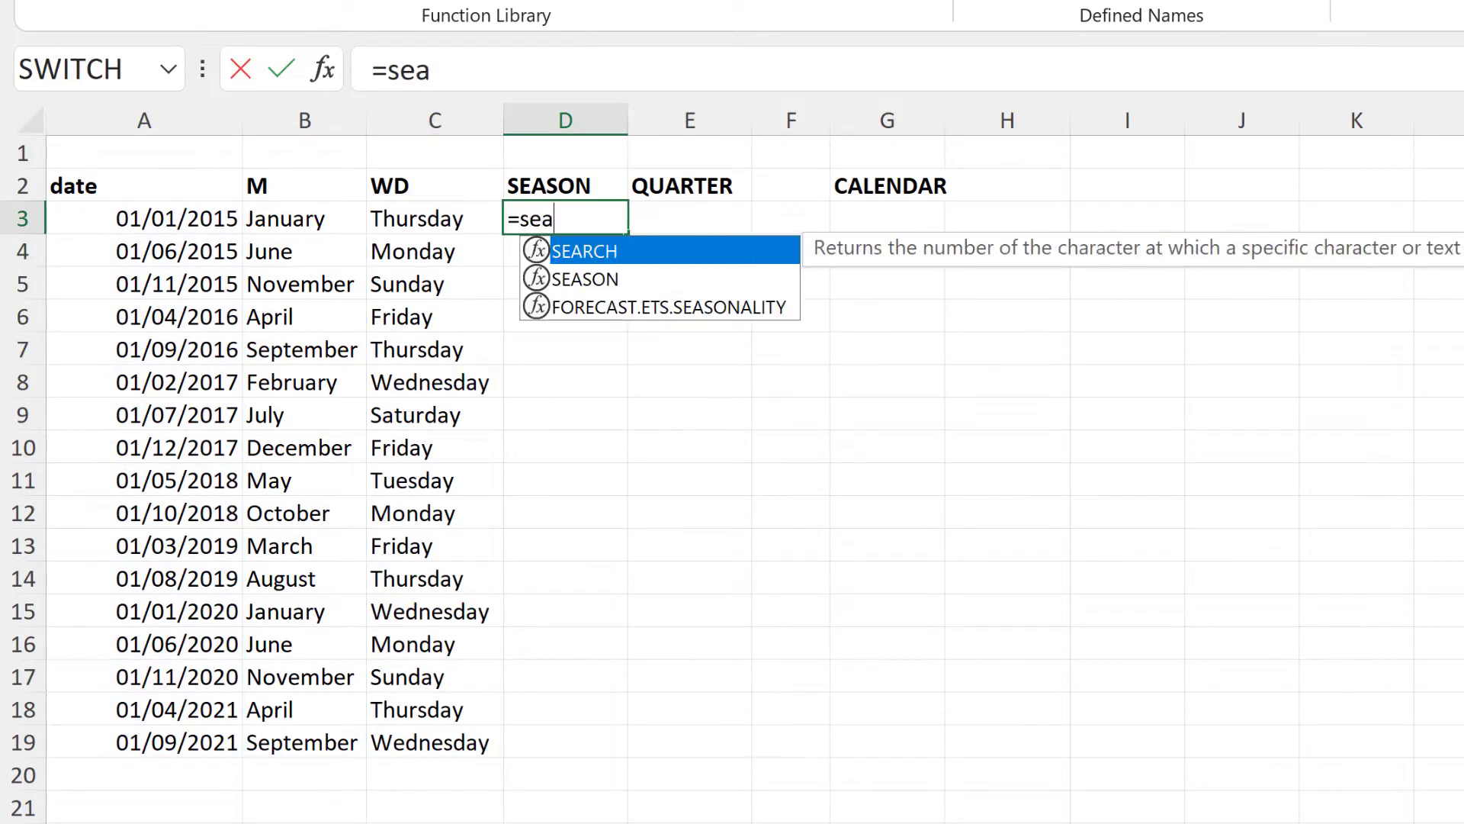
{"action": "double_click", "coordinate": [602, 279]}
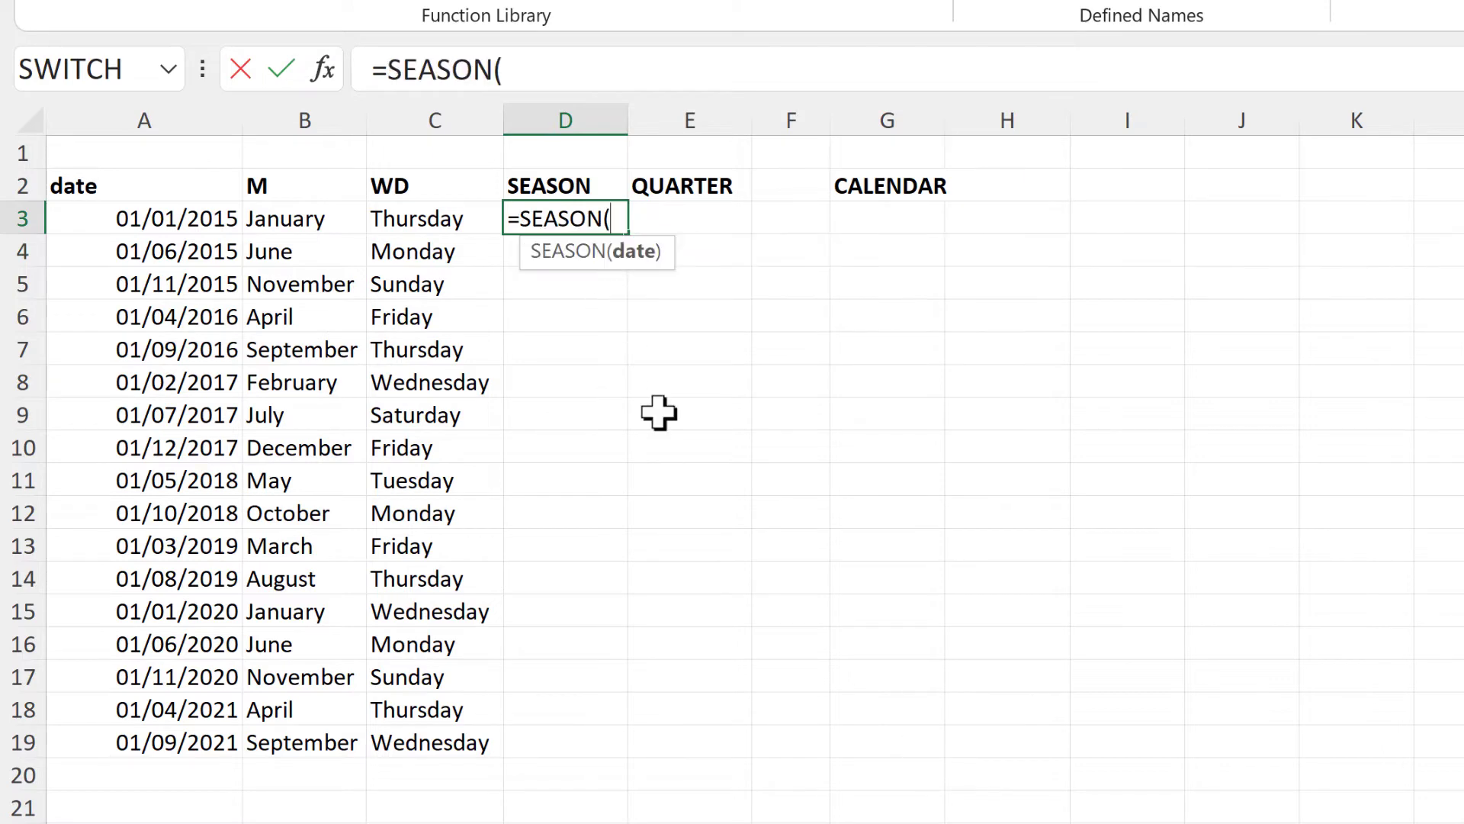
{"action": "left_click_drag", "start_coordinate": [182, 227], "coordinate": [186, 741]}
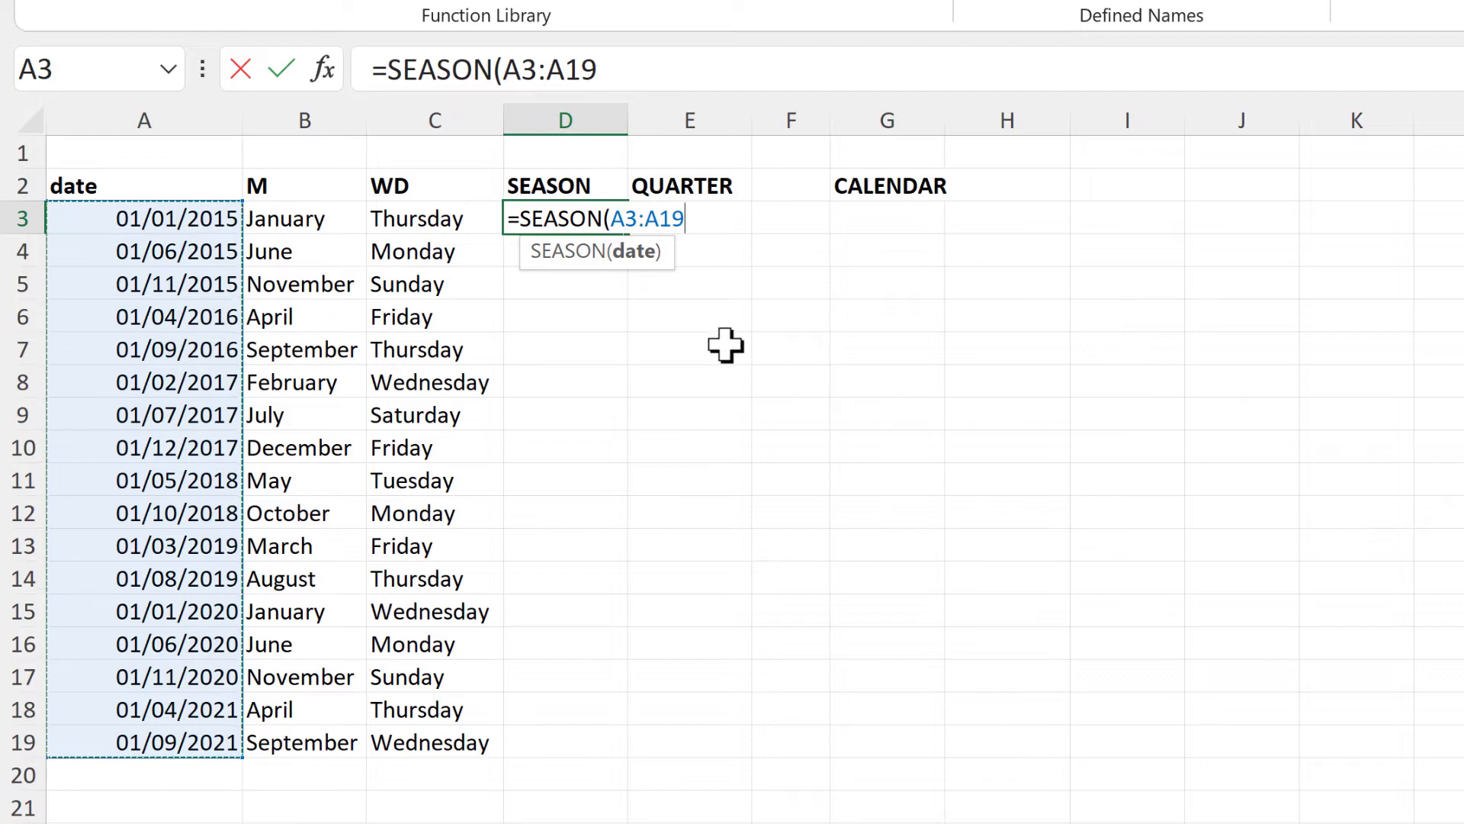
{"action": "key", "text": "Return"}
{"action": "left_click", "coordinate": [598, 207]}
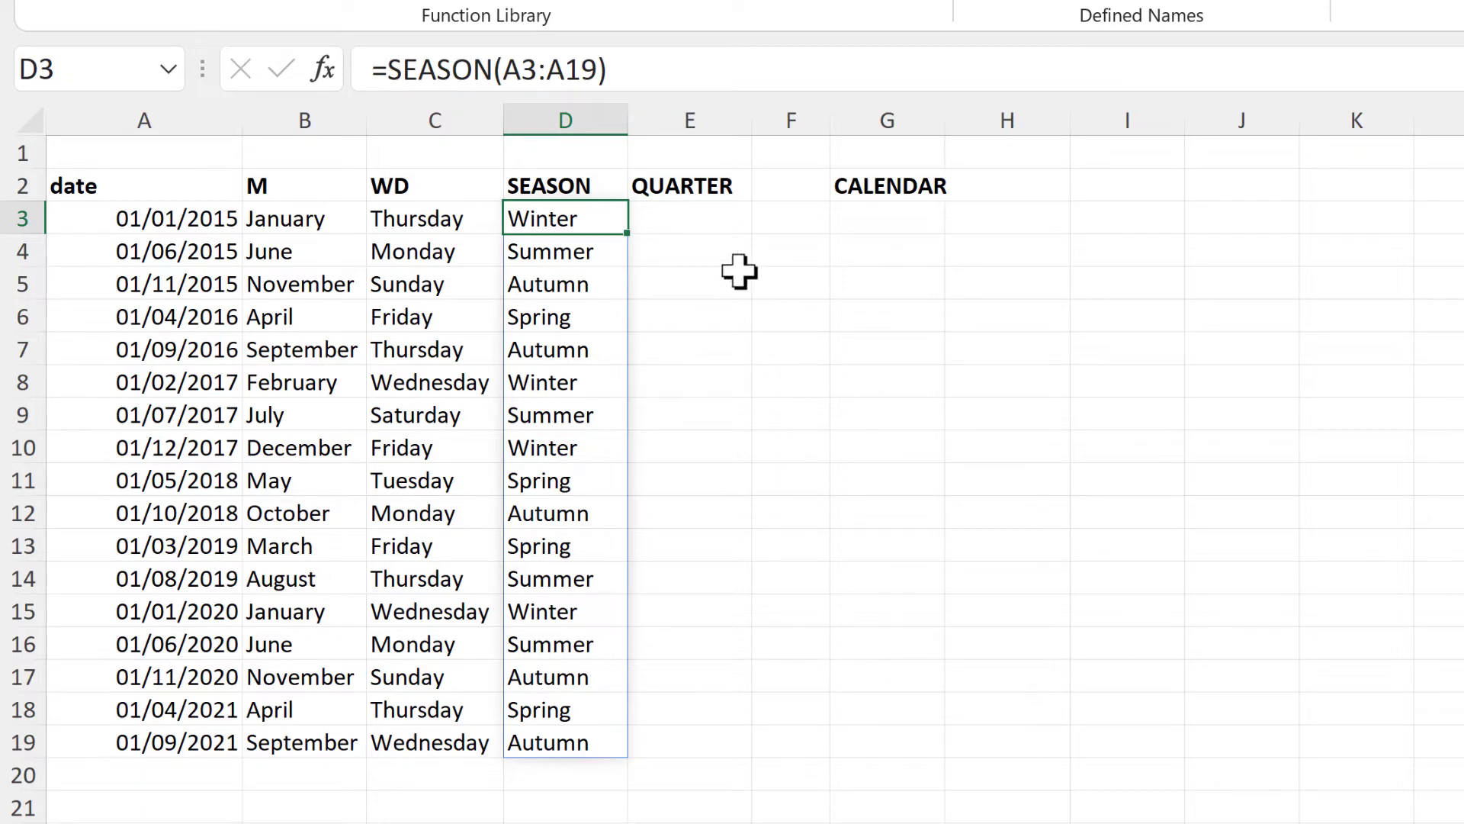
Step: Get the quarter of each date by entering =QUARTER(A3:A19) in cell E3
{"action": "left_click", "coordinate": [695, 219]}
{"action": "type", "text": "=qua"}
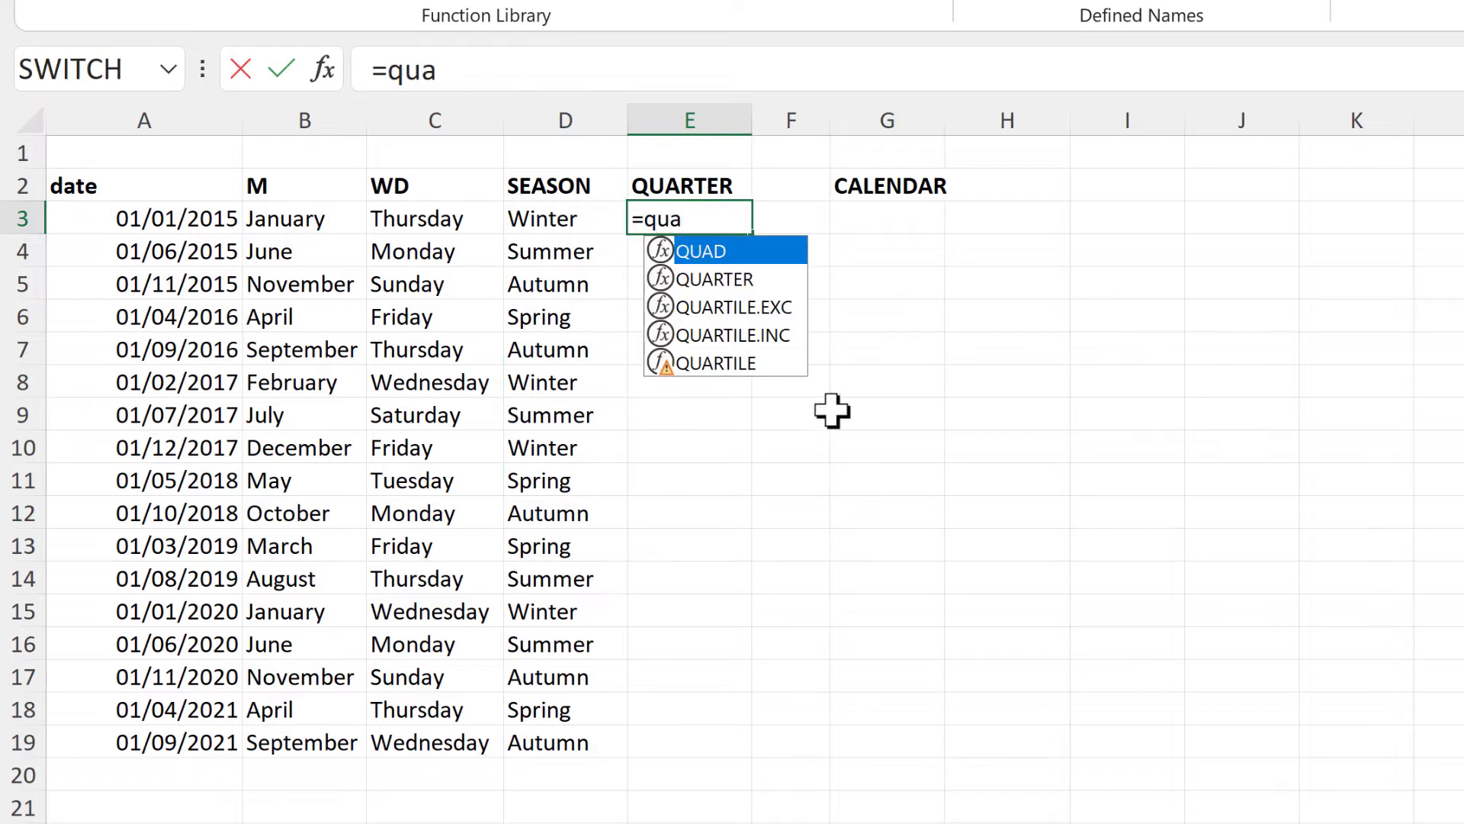
{"action": "double_click", "coordinate": [745, 279]}
{"action": "left_click", "coordinate": [187, 221]}
{"action": "left_click_drag", "start_coordinate": [185, 473], "coordinate": [148, 741]}
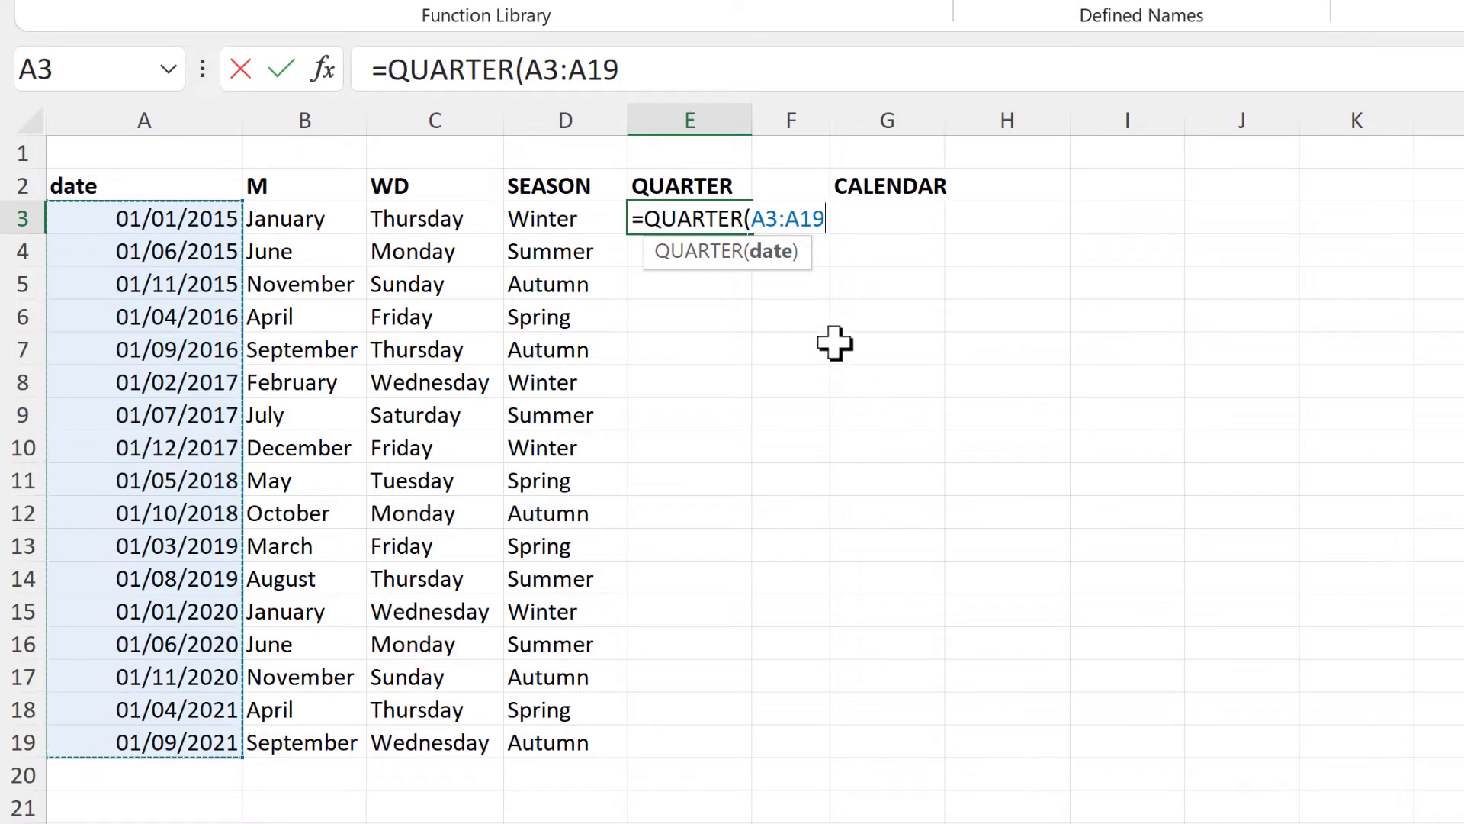
{"action": "key", "text": "Return"}
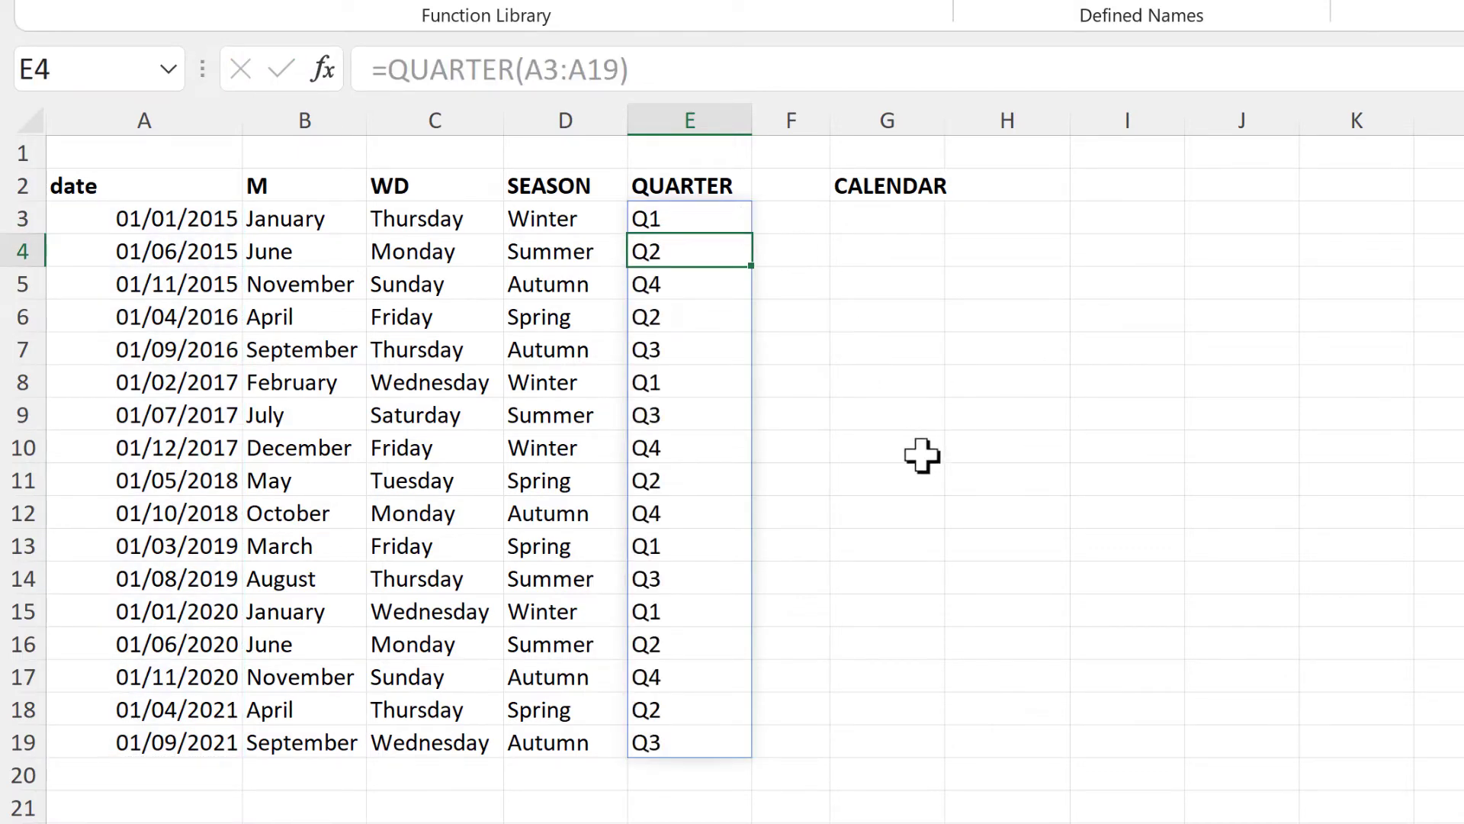
Step: Generate a month calendar by entering =CALENDAR(0) in cell G3
{"action": "left_click", "coordinate": [888, 223]}
{"action": "type", "text": "=cal"}
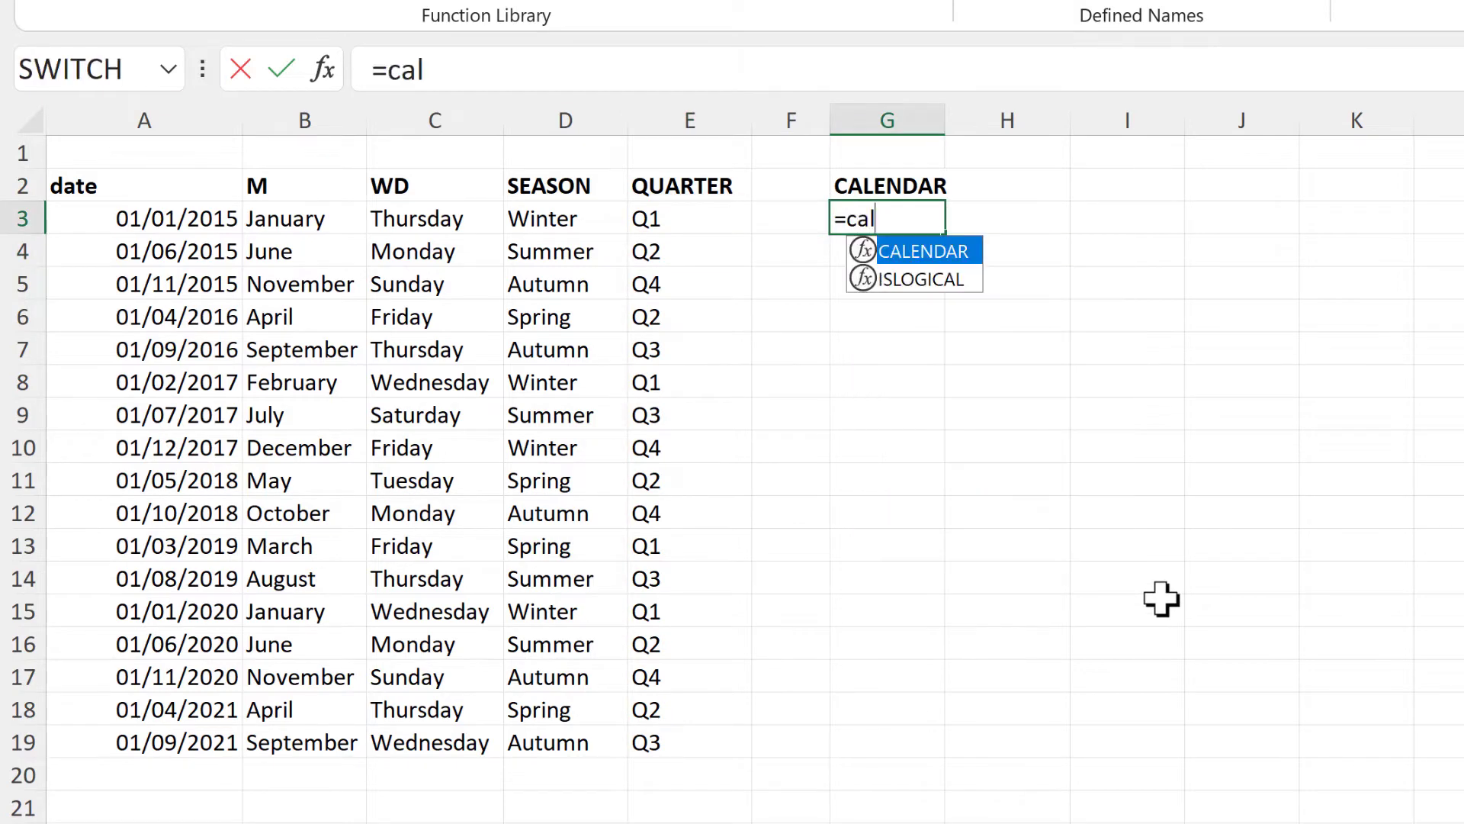
{"action": "key", "text": "Tab"}
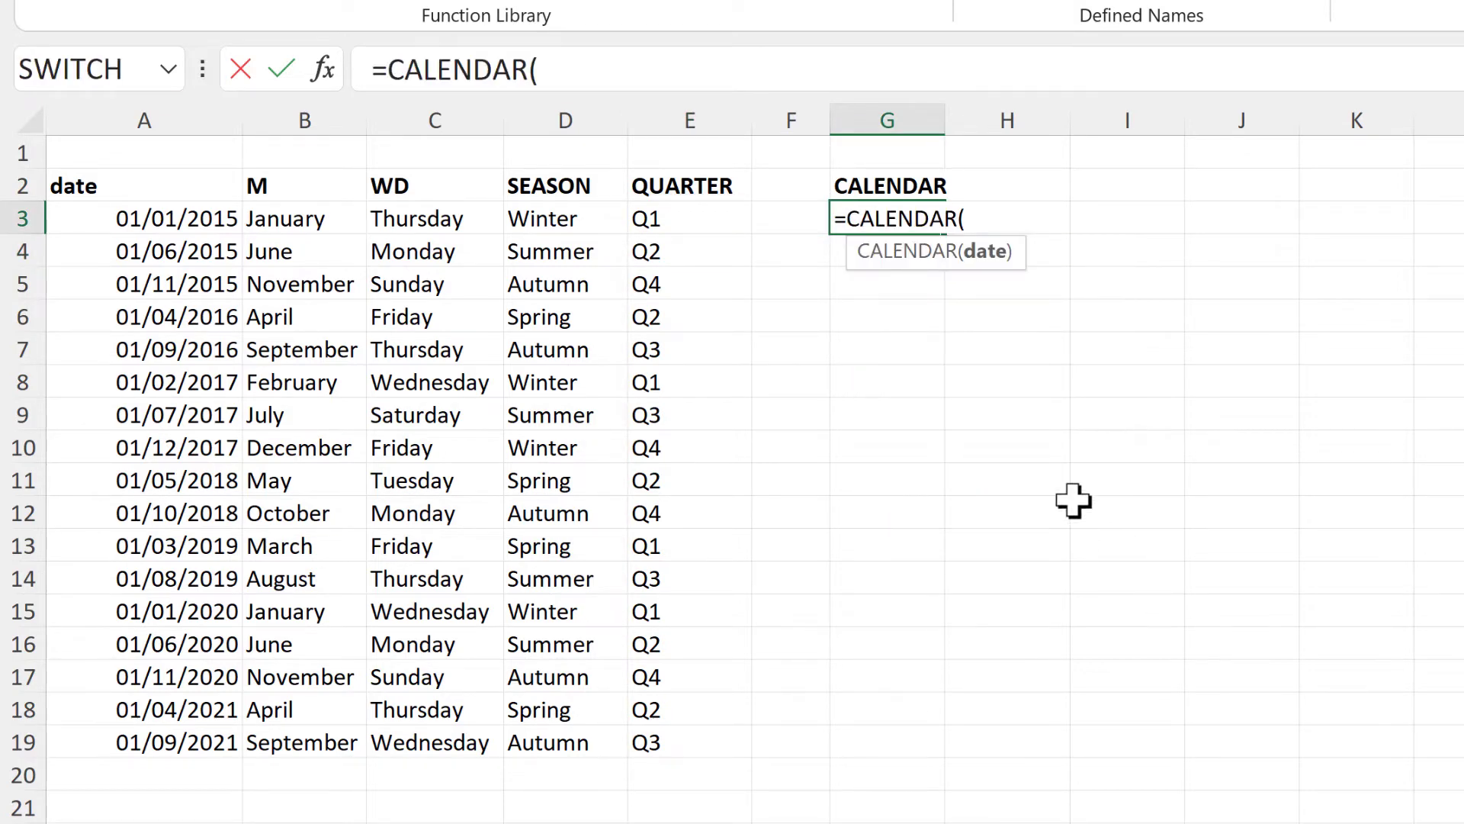
{"action": "type", "text": "0)"}
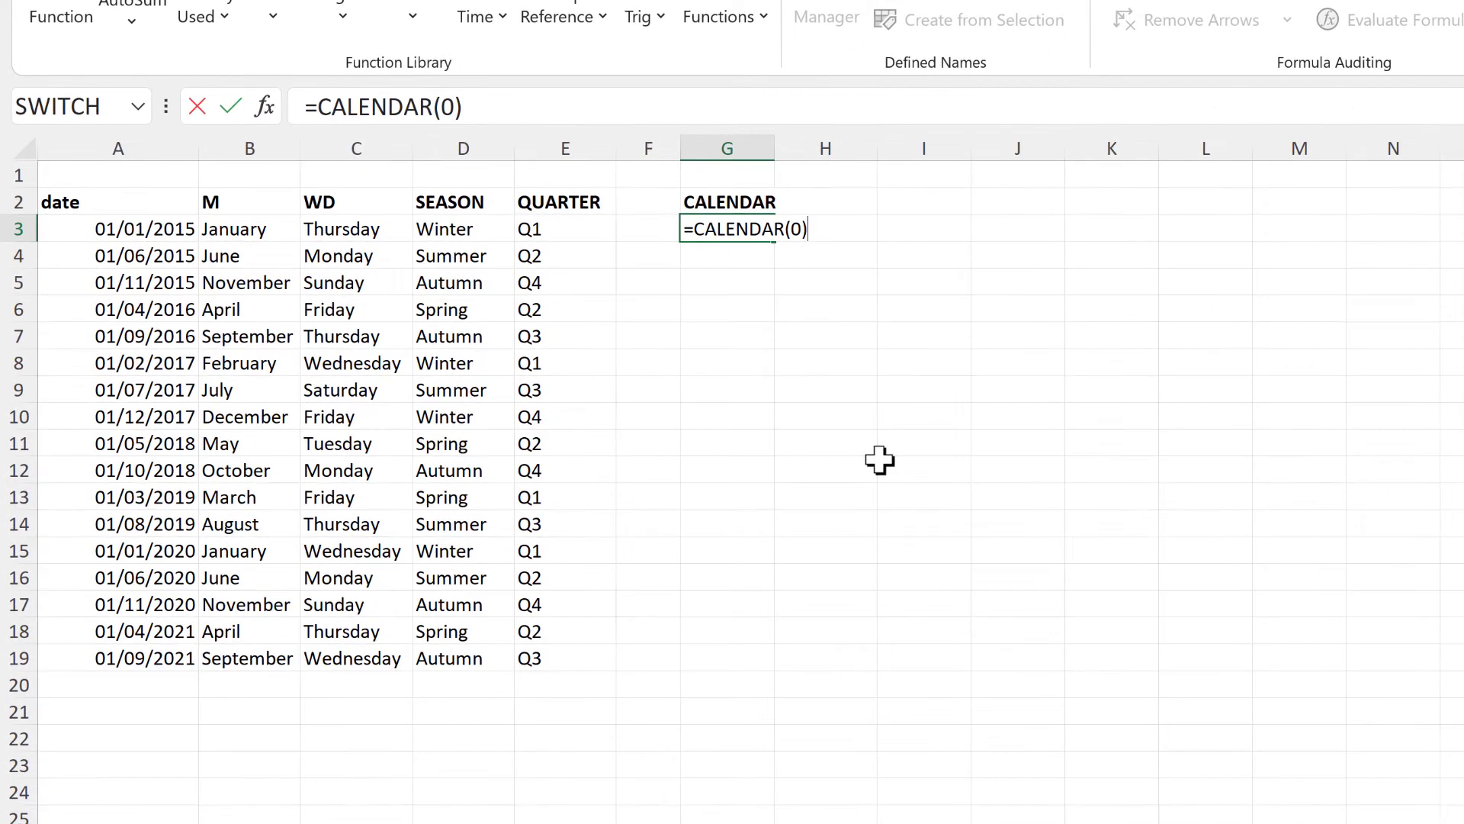
{"action": "key", "text": "Return"}
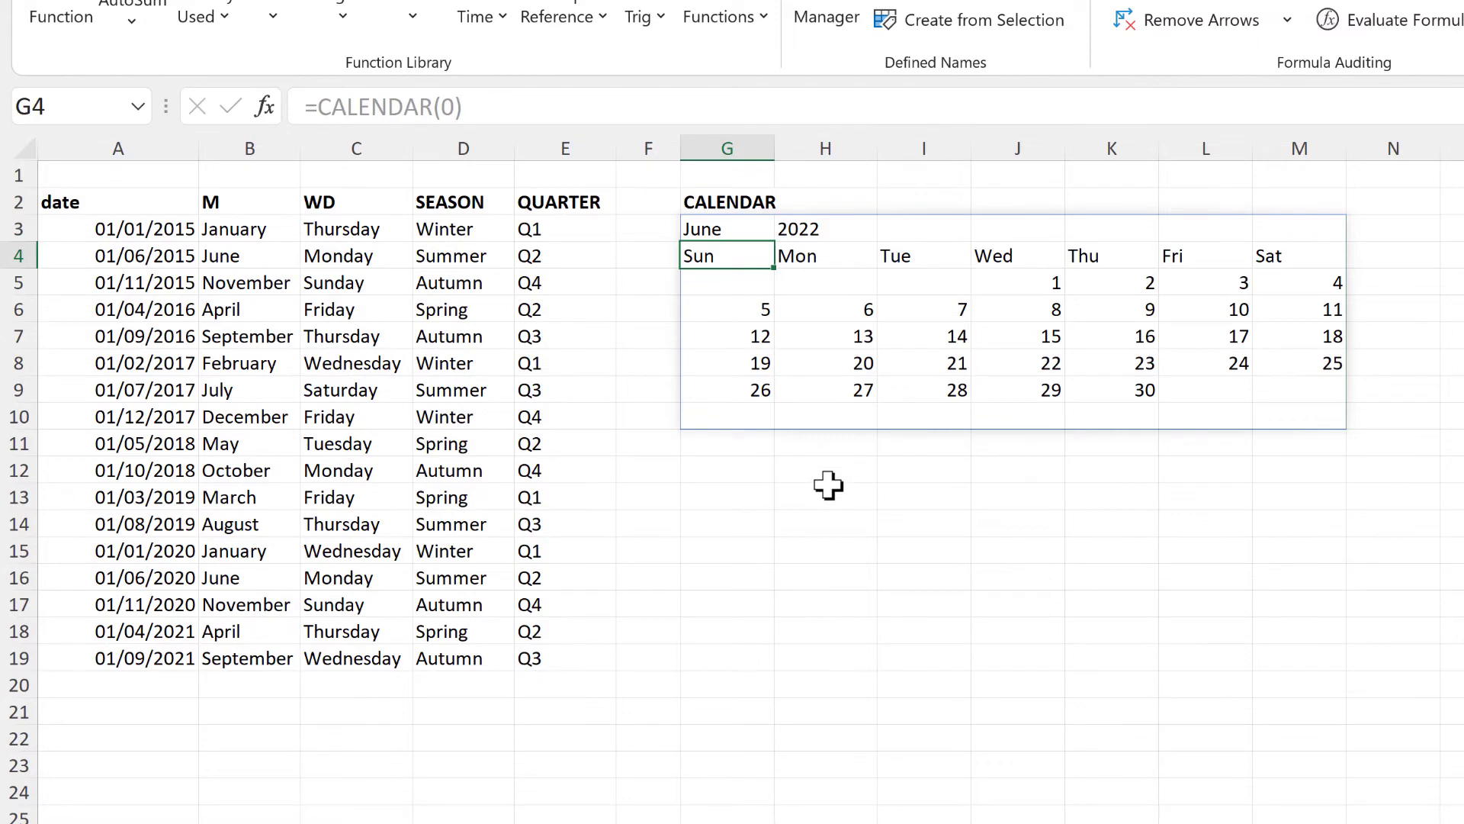
Step: Replace the date argument of the calendar formula in cell G3 with the first date, making it =CALENDAR(A3)
{"action": "left_click", "coordinate": [716, 225]}
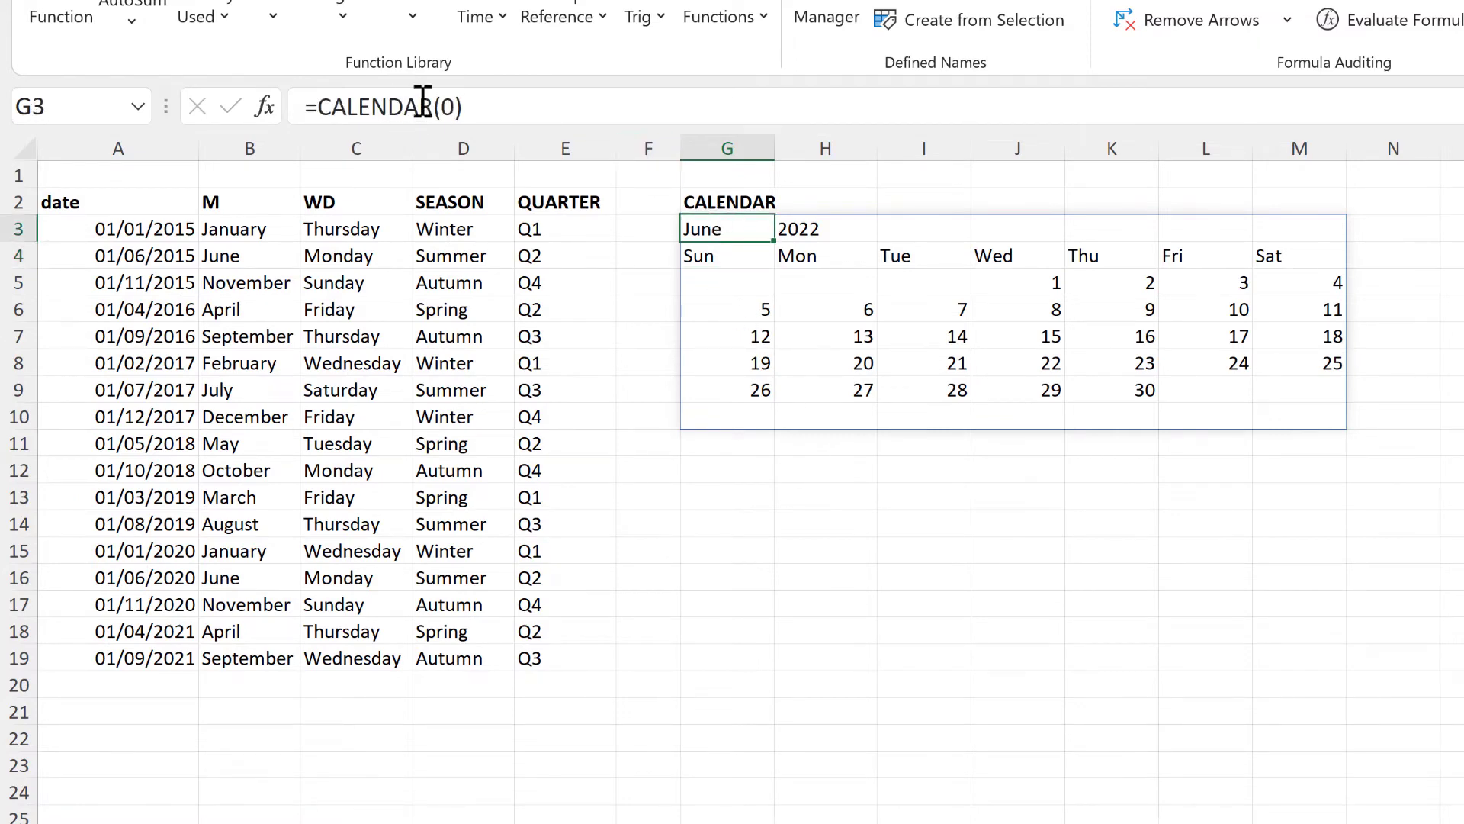
{"action": "key", "text": "F2"}
{"action": "left_click", "coordinate": [800, 228]}
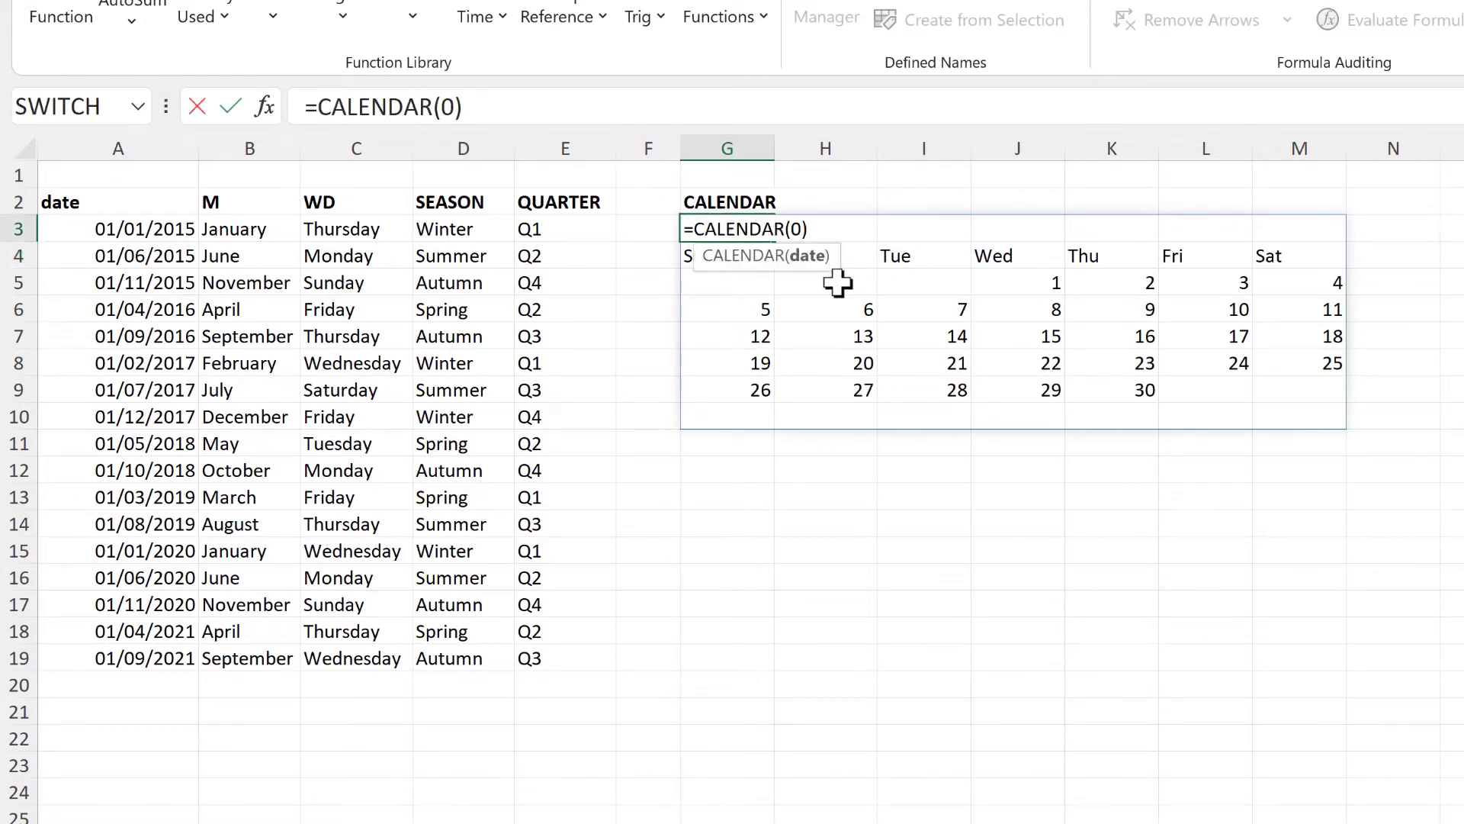
{"action": "key", "text": "BackSpace"}
{"action": "left_click", "coordinate": [122, 231]}
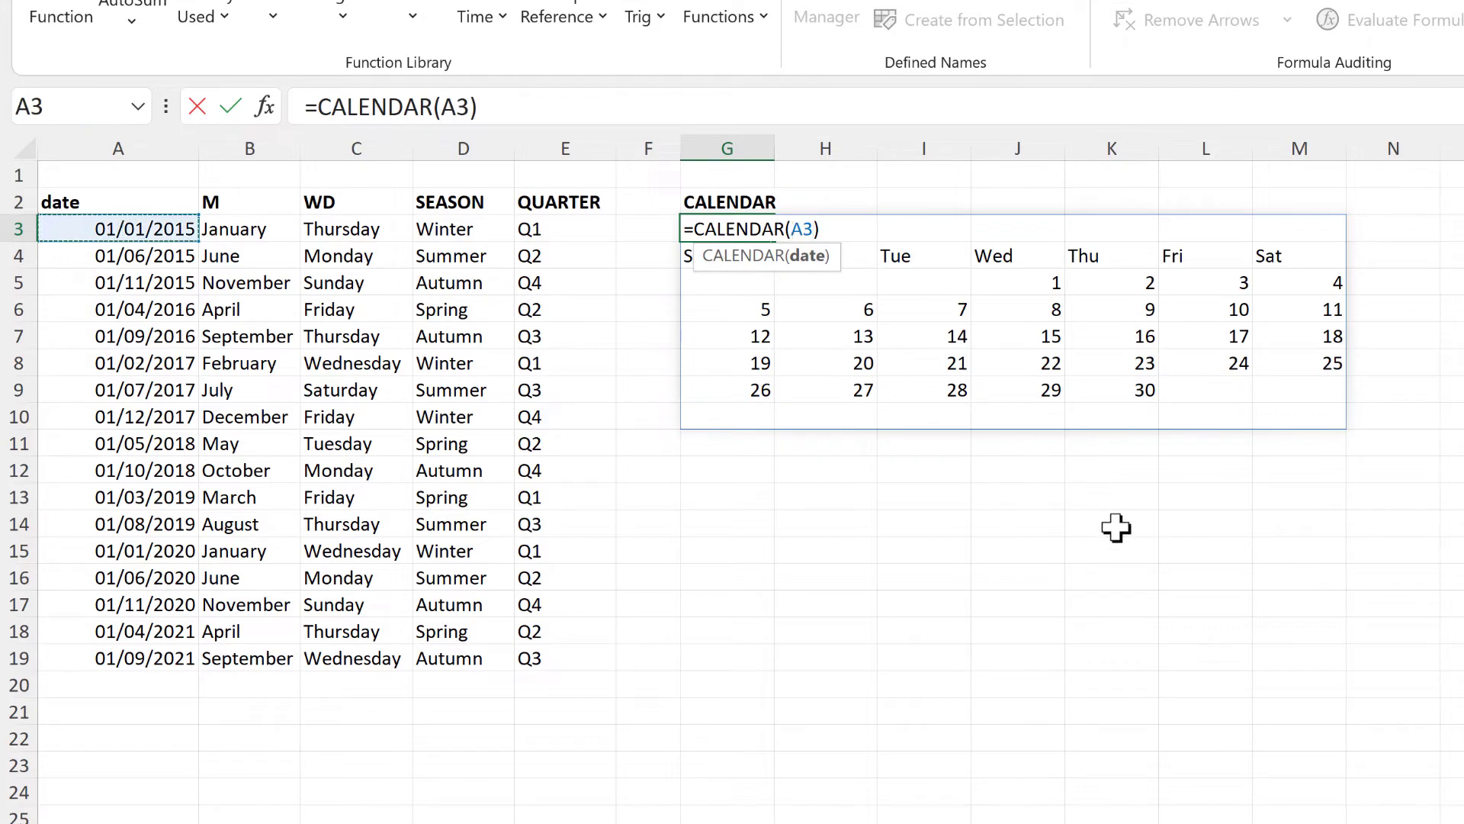
{"action": "key", "text": "Return"}
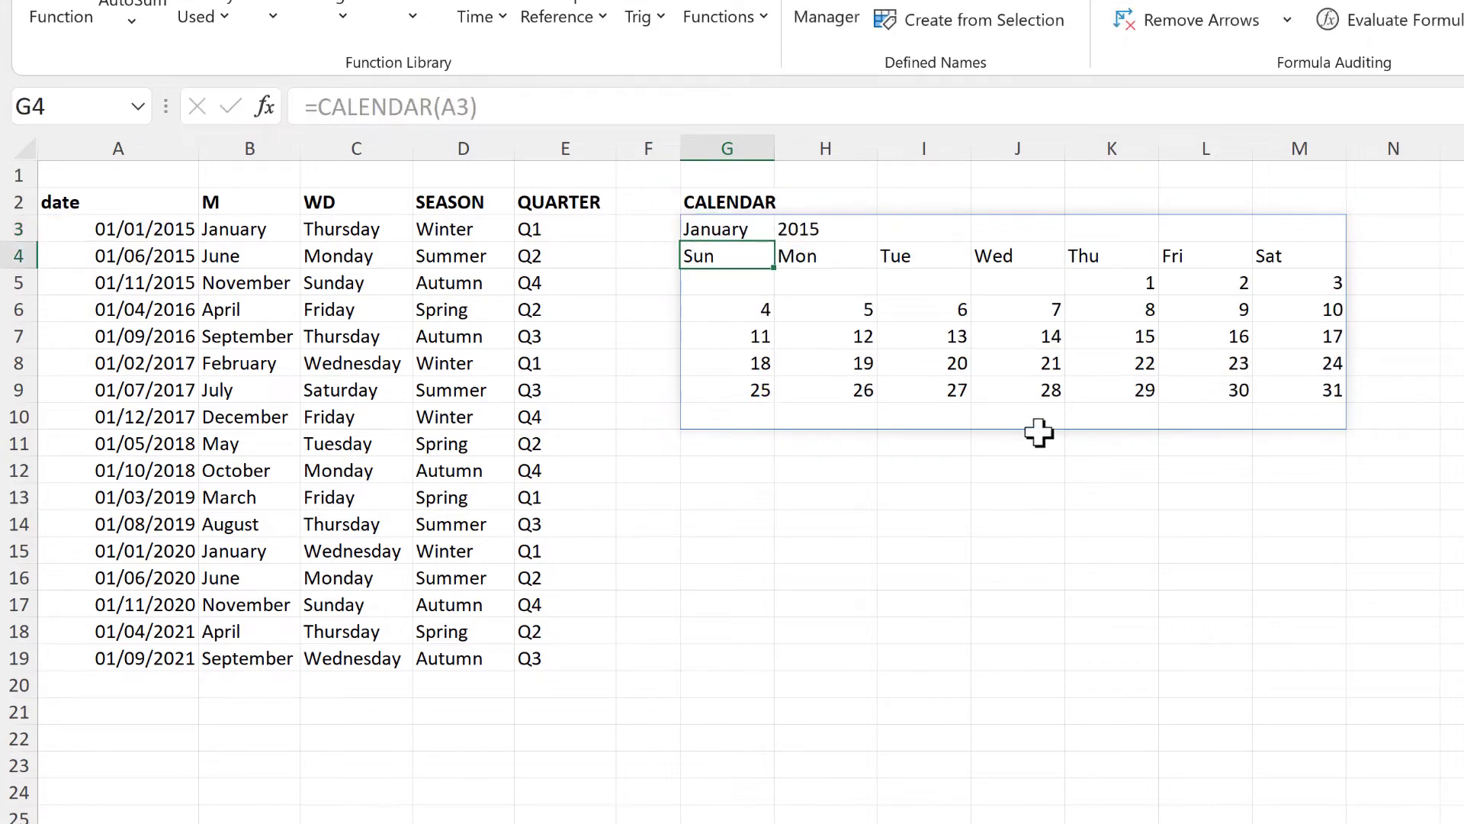
{"action": "left_click", "coordinate": [850, 475]}
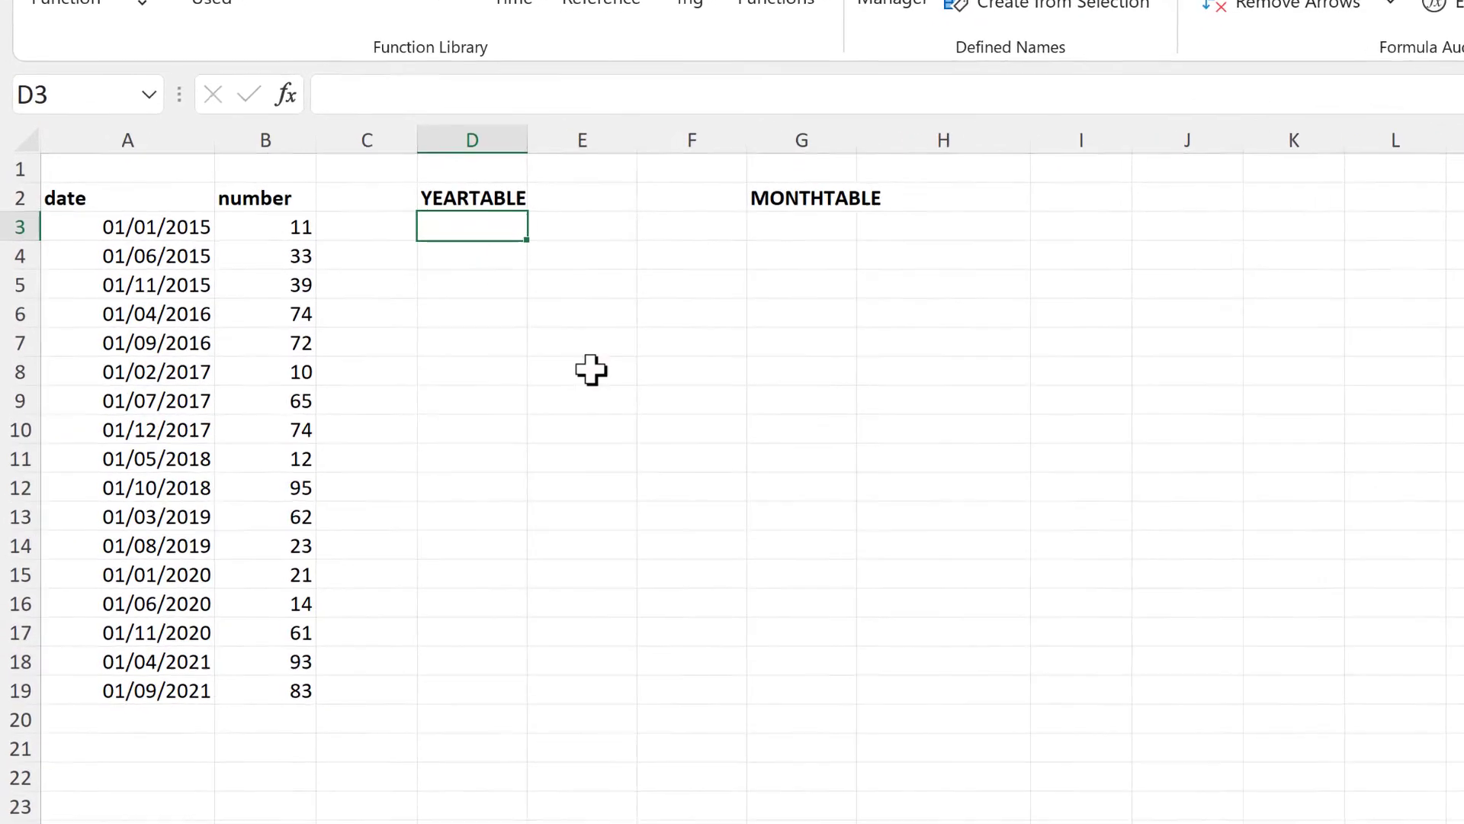
Step: On the sheet with the date and number columns, summarize the numbers by year by entering =YEARTABLE(A3:B19) in cell D3
{"action": "type", "text": "=year"}
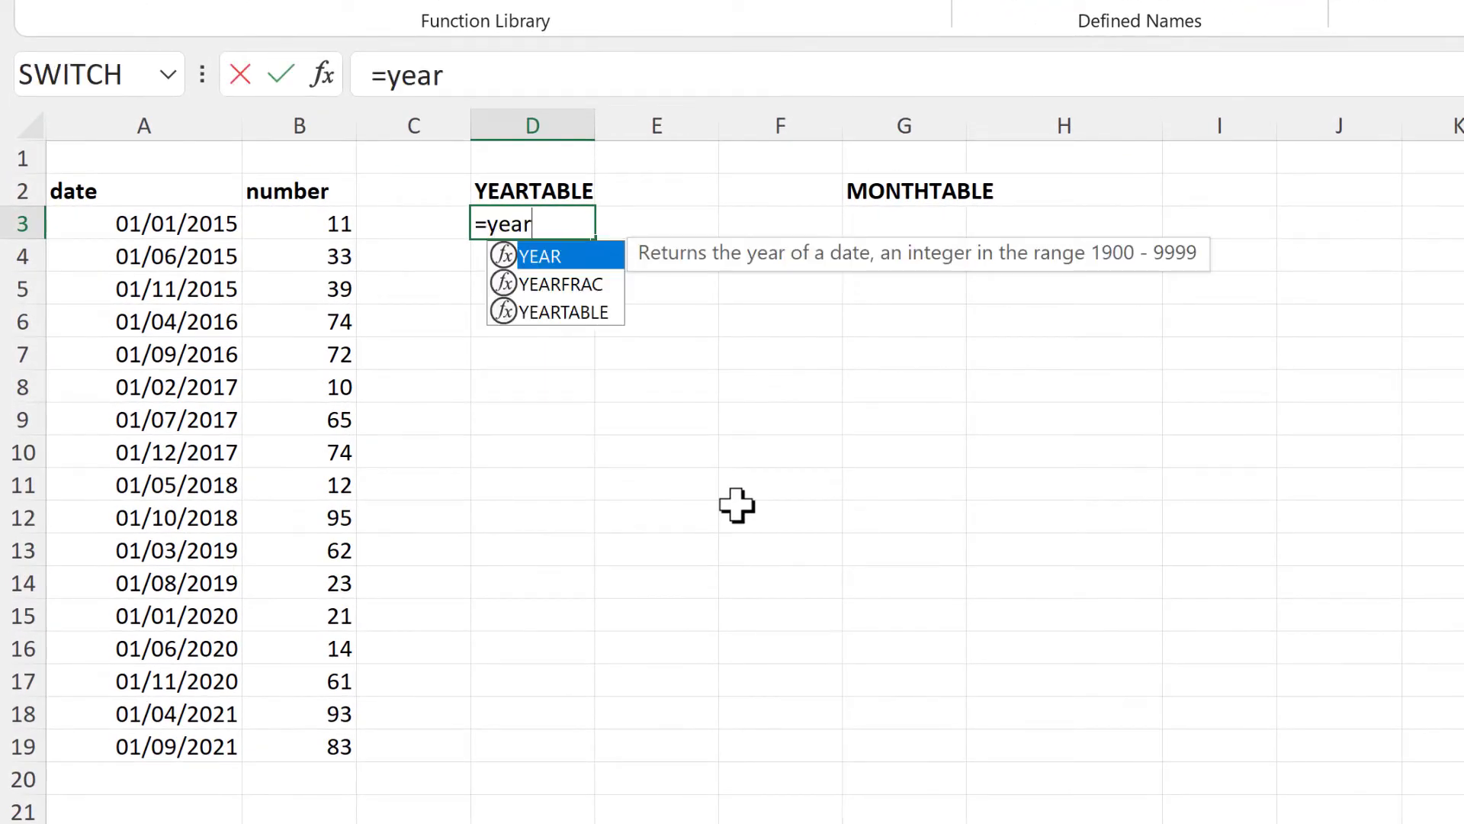
{"action": "type", "text": "tab"}
{"action": "key", "text": "Tab"}
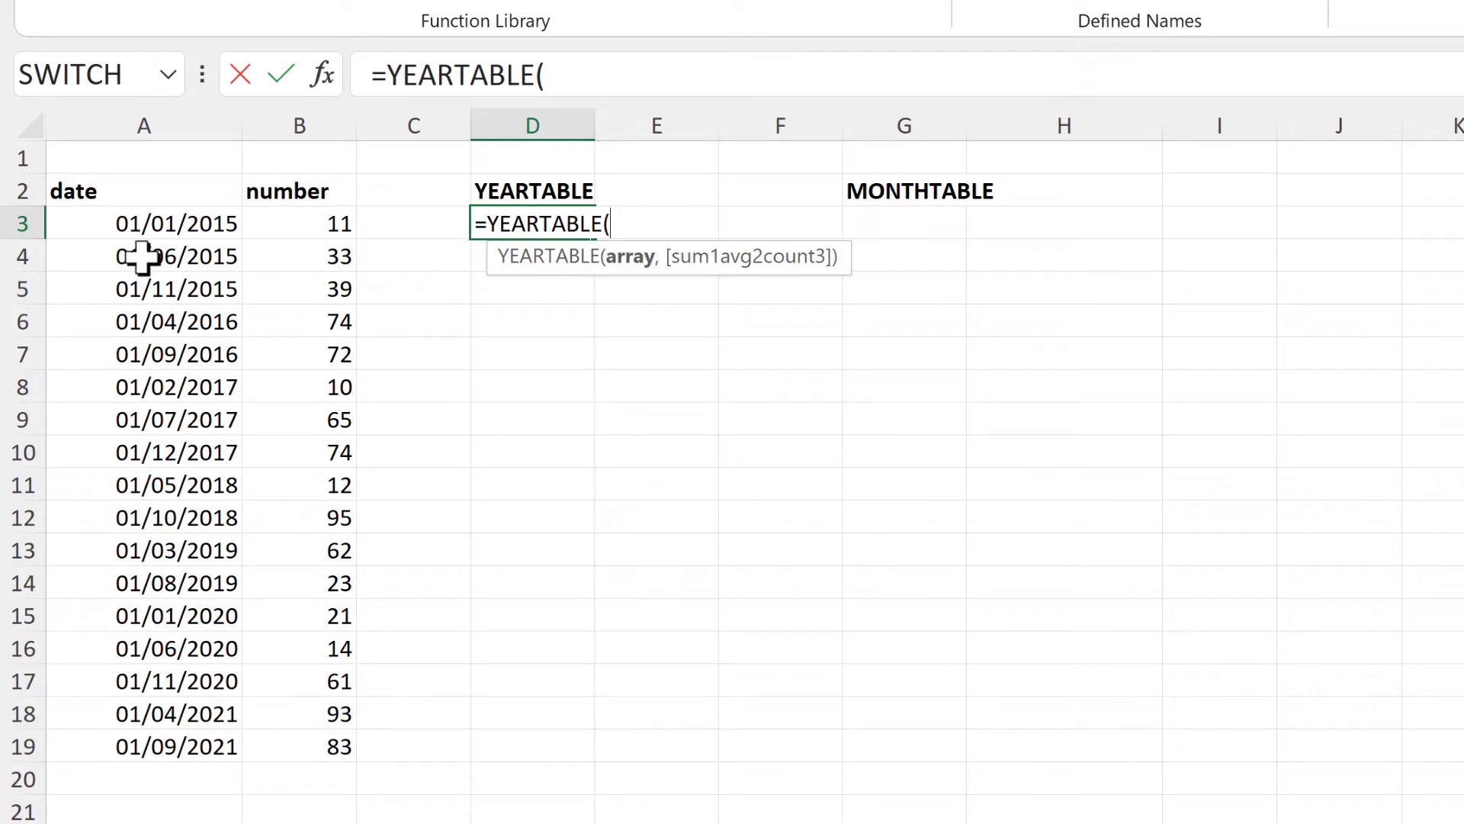
{"action": "left_click_drag", "start_coordinate": [167, 240], "coordinate": [304, 745]}
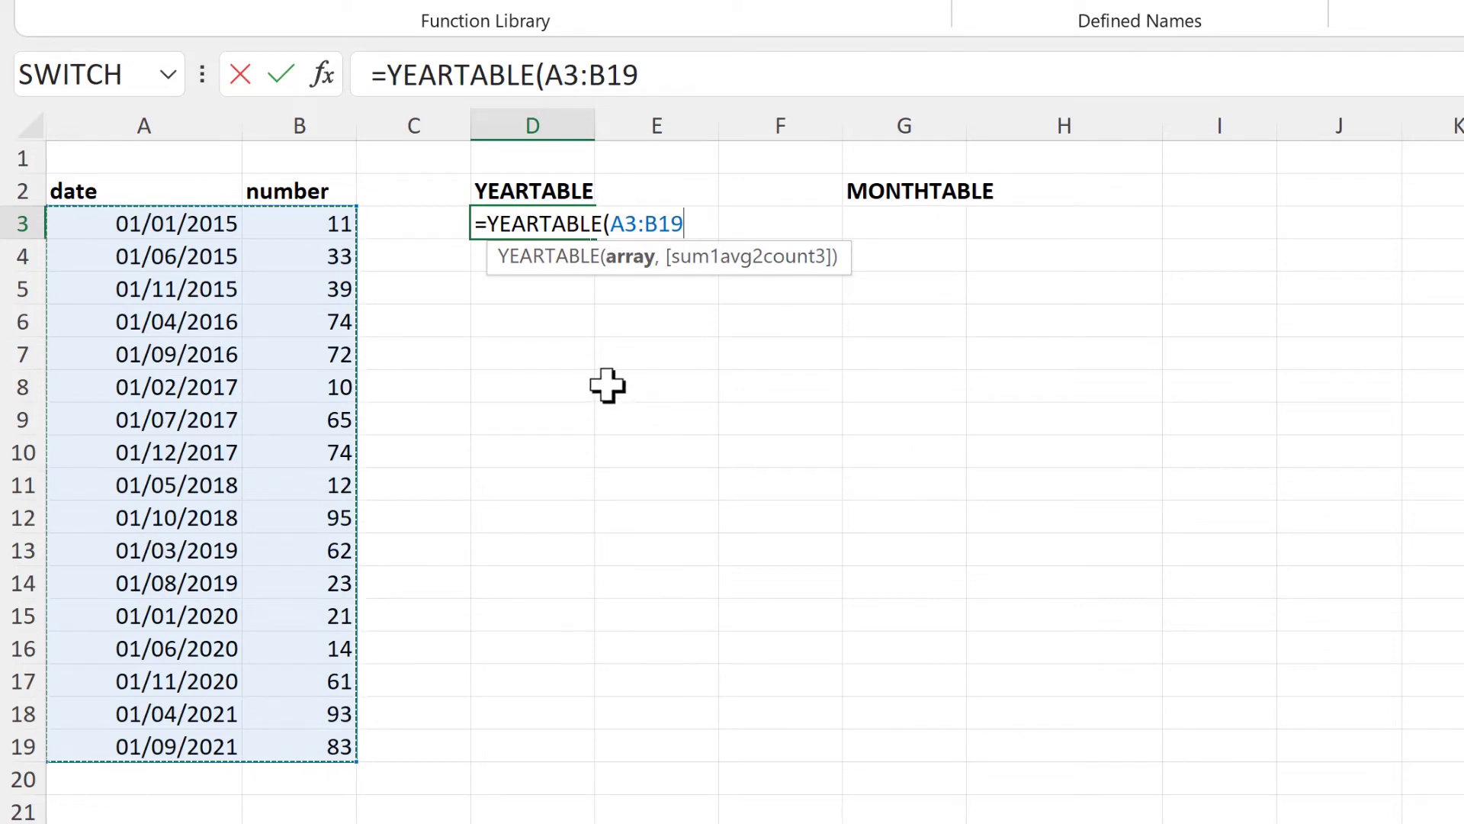
{"action": "key", "text": "Return"}
{"action": "left_click", "coordinate": [171, 229]}
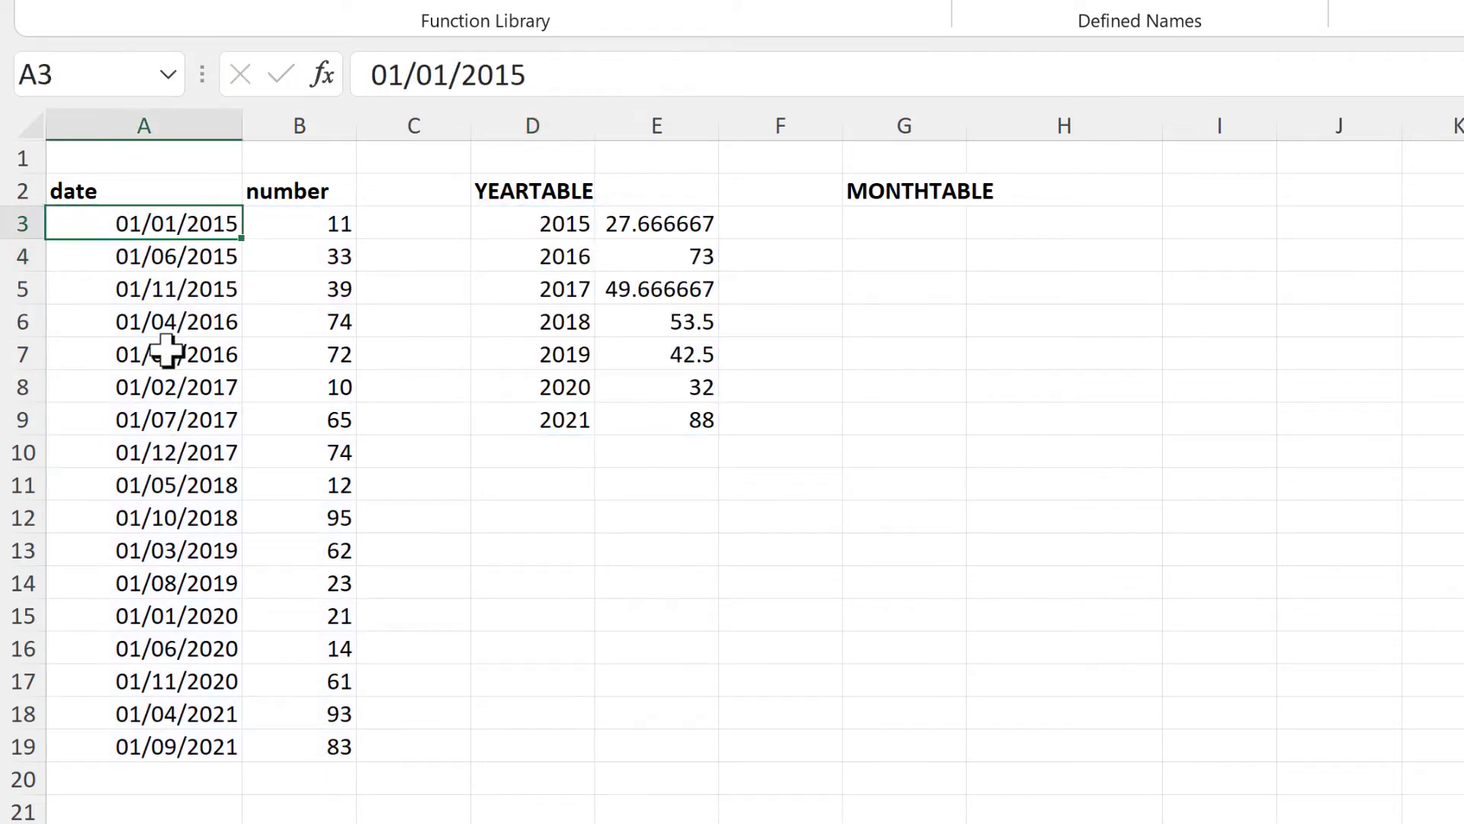
Step: Make the year table in cell D3 sum the numbers by changing its formula to =YEARTABLE(A3:B19,1)
{"action": "left_click", "coordinate": [556, 223]}
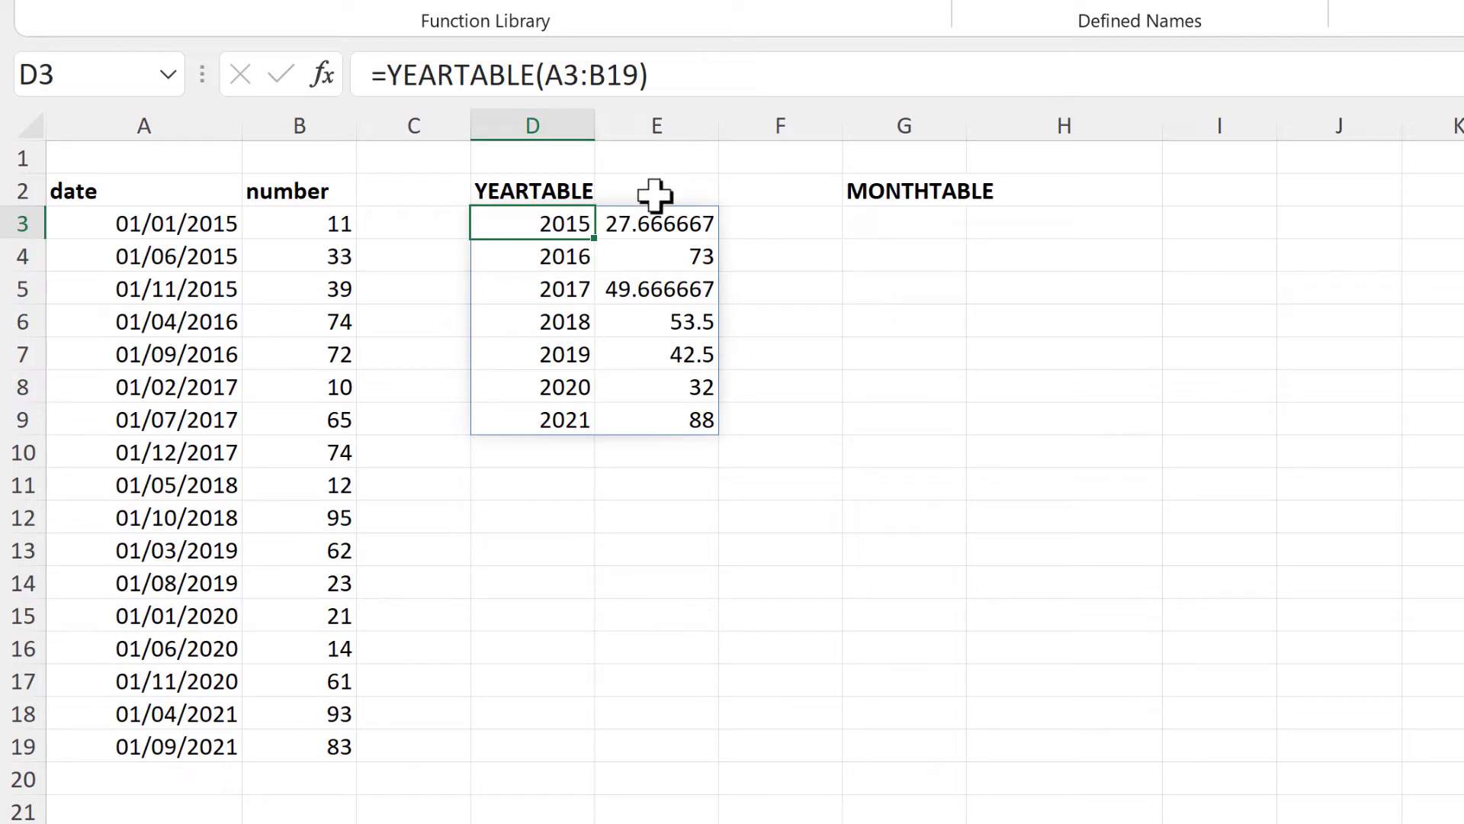
{"action": "left_click", "coordinate": [641, 72]}
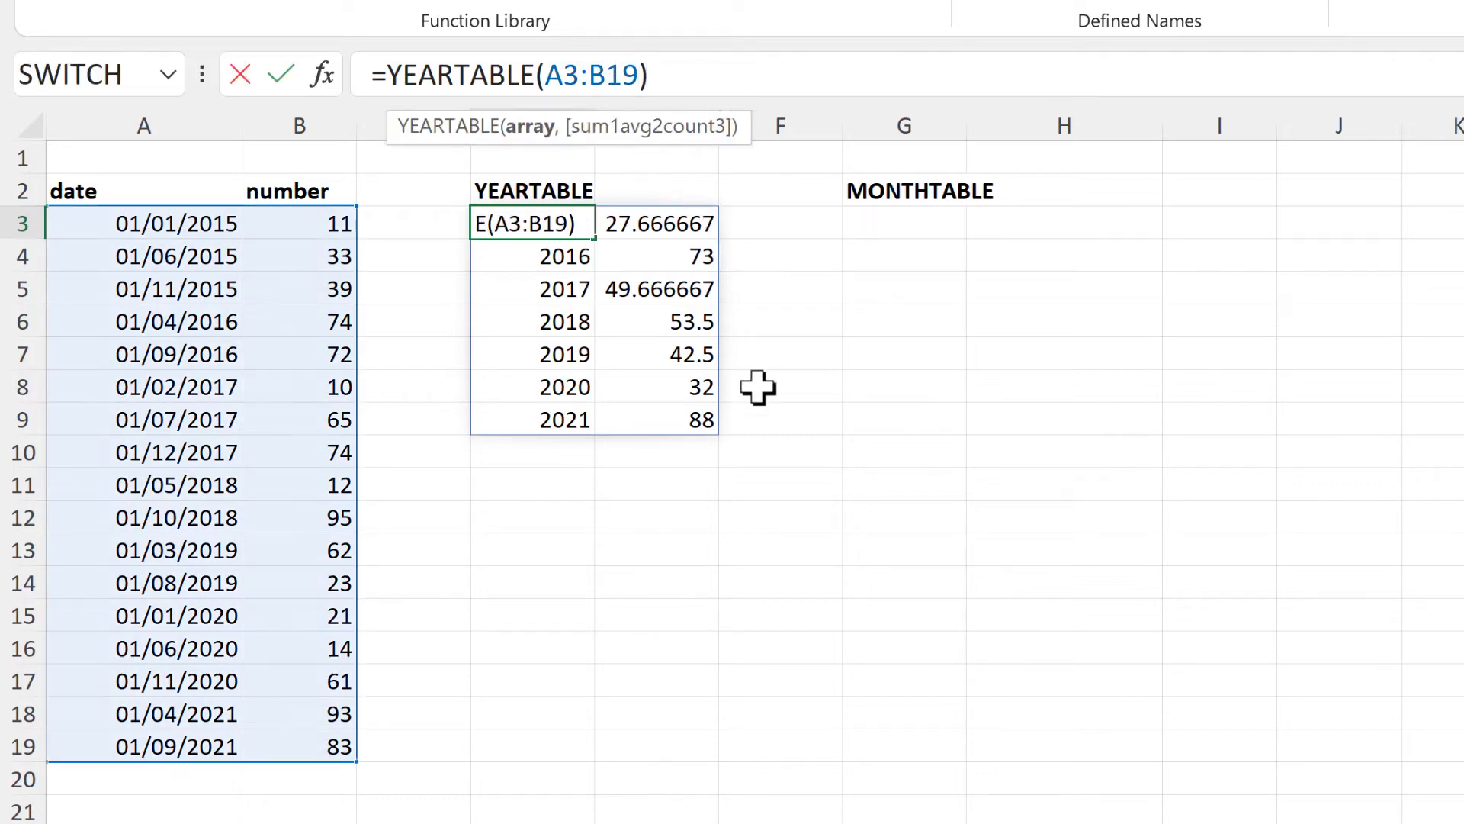
{"action": "type", "text": ",1"}
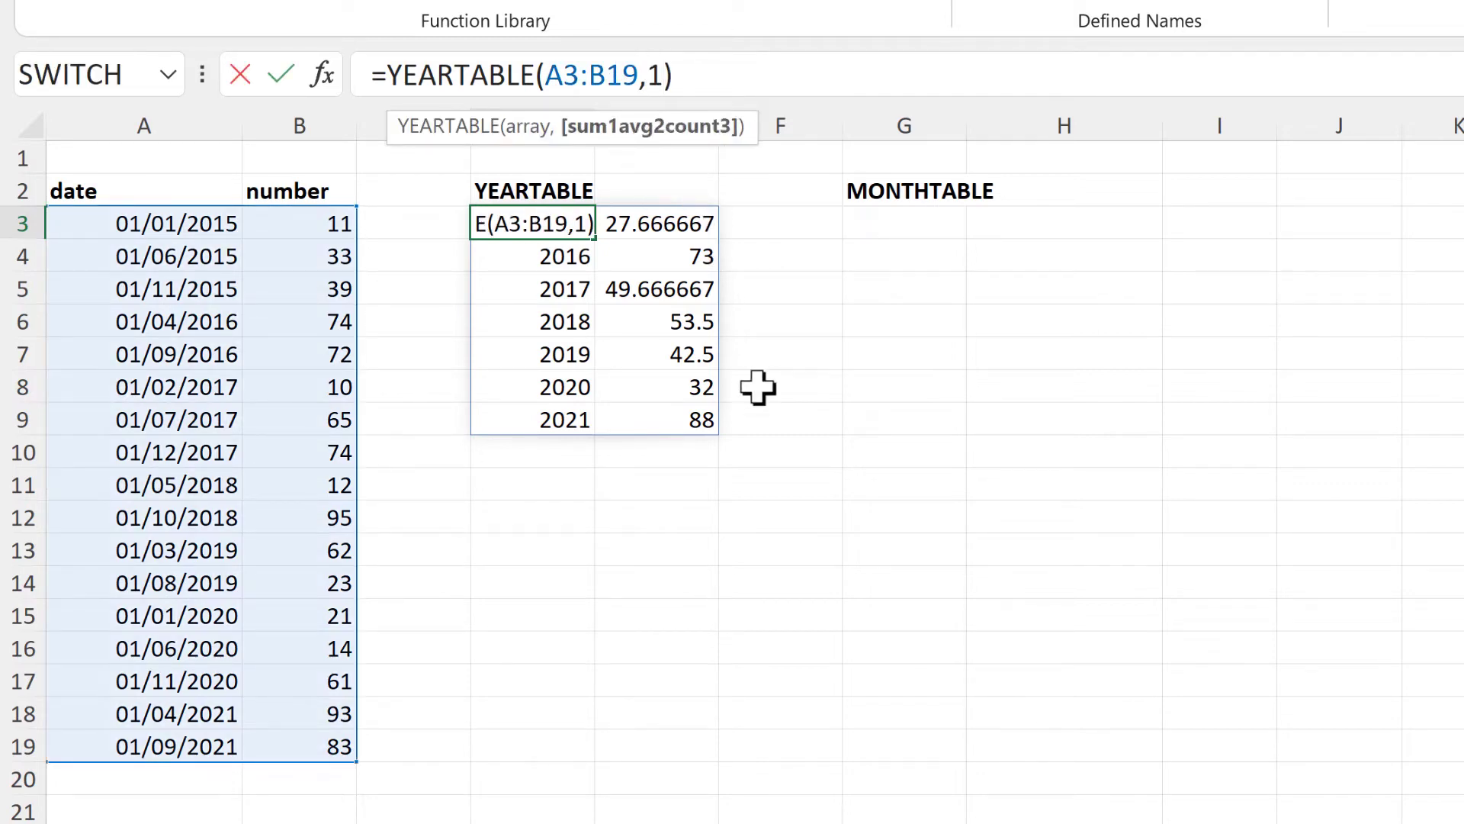
{"action": "key", "text": "Return"}
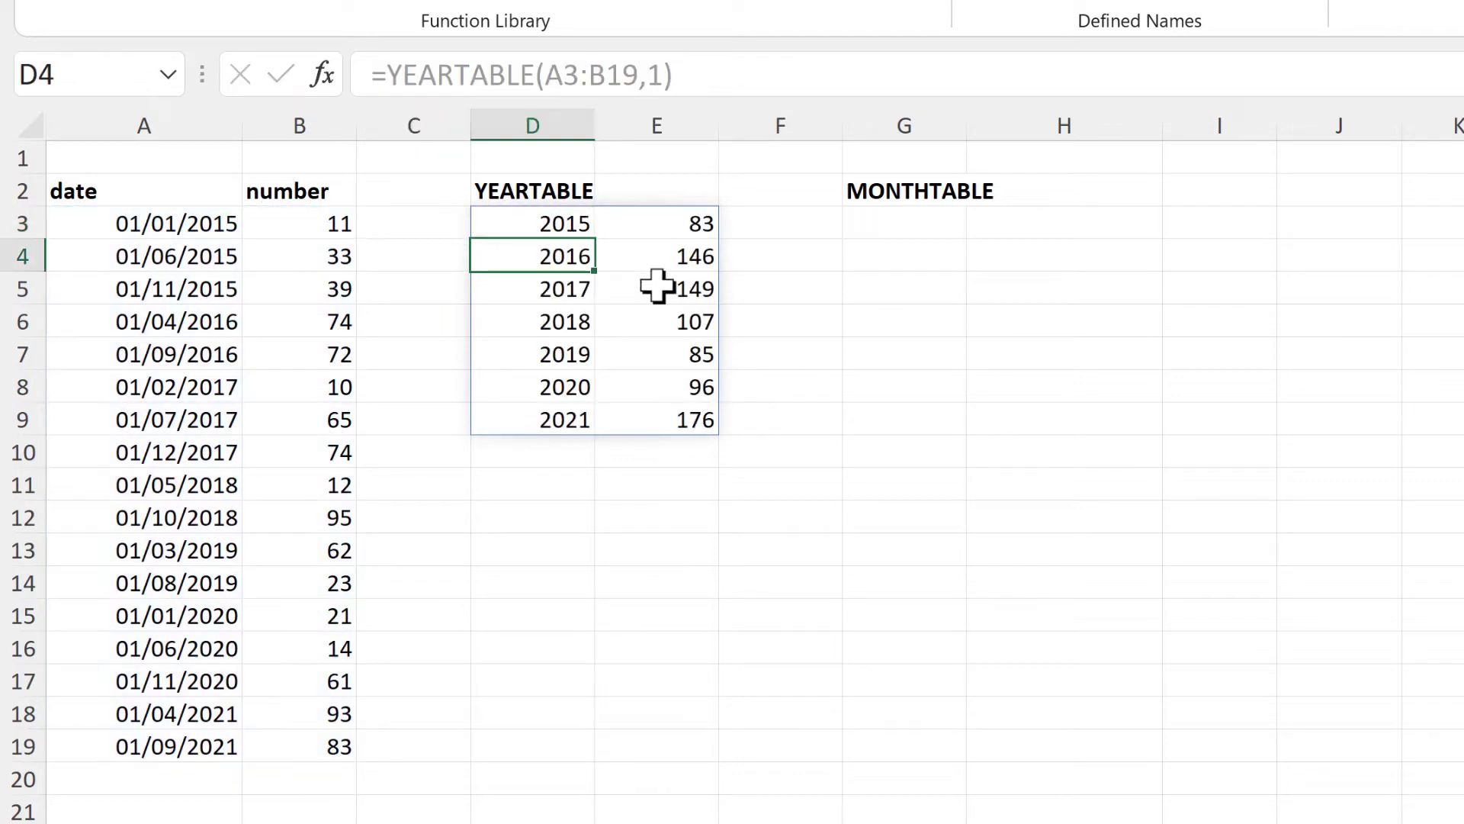
Step: Switch the year table in cell D3 to averages by changing its formula to =YEARTABLE(A3:B19,2)
{"action": "left_click", "coordinate": [557, 221]}
{"action": "left_click", "coordinate": [669, 95]}
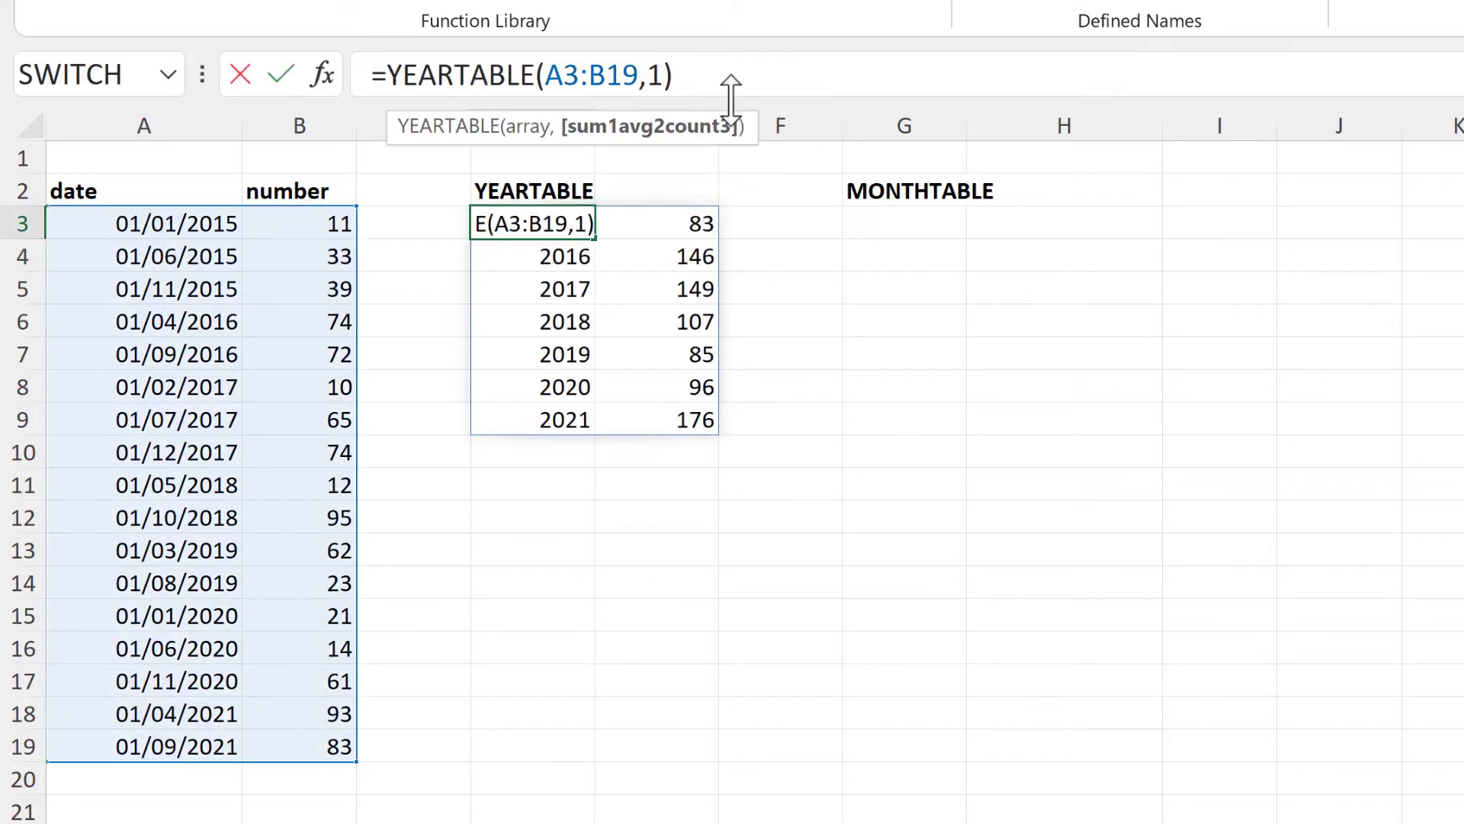
{"action": "key", "text": "Return"}
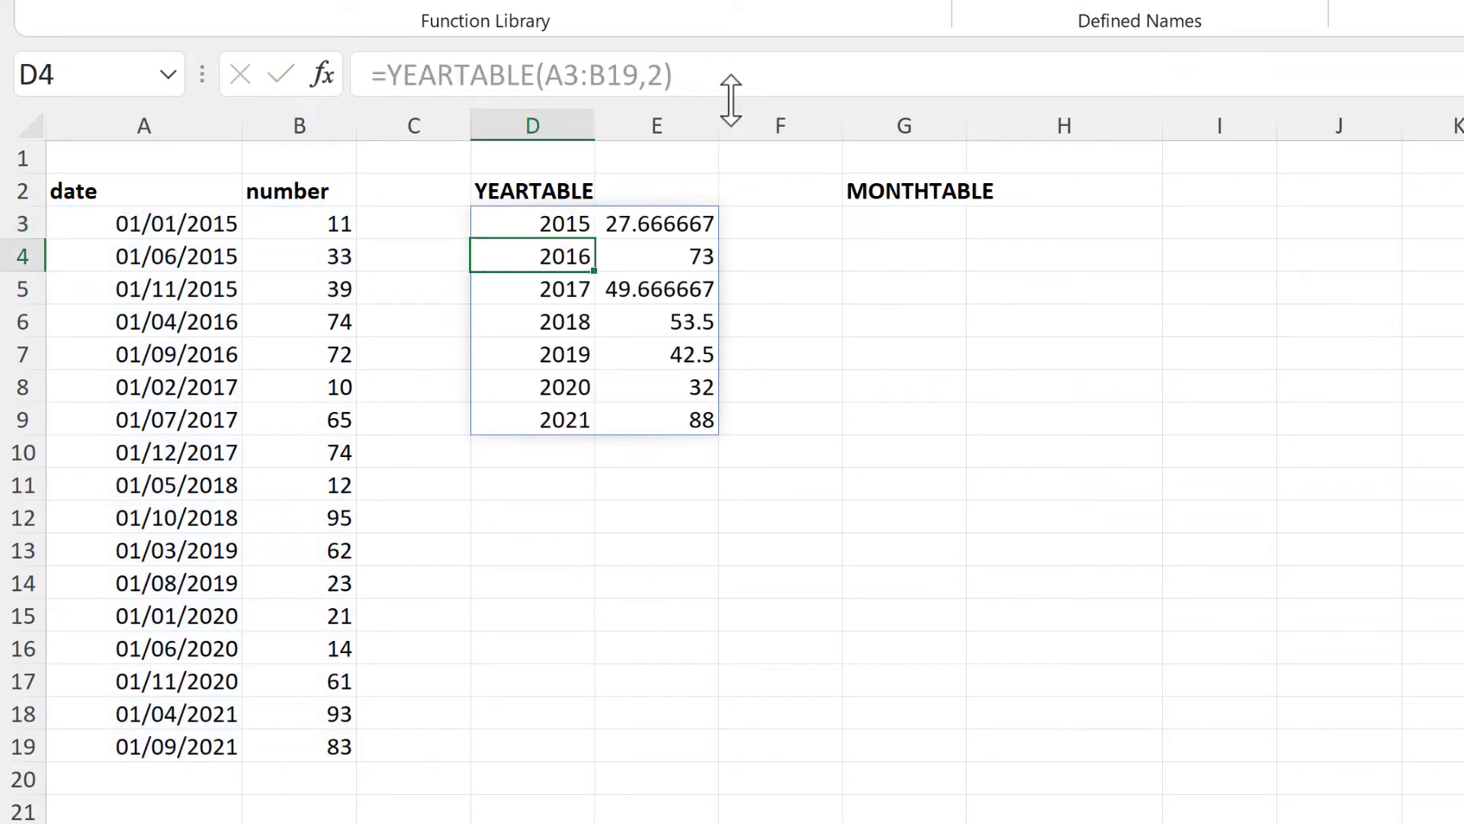
Step: Switch the year table in cell D3 to counts by changing its formula to =YEARTABLE(A3:B19,3)
{"action": "left_click", "coordinate": [507, 223]}
{"action": "left_click", "coordinate": [661, 73]}
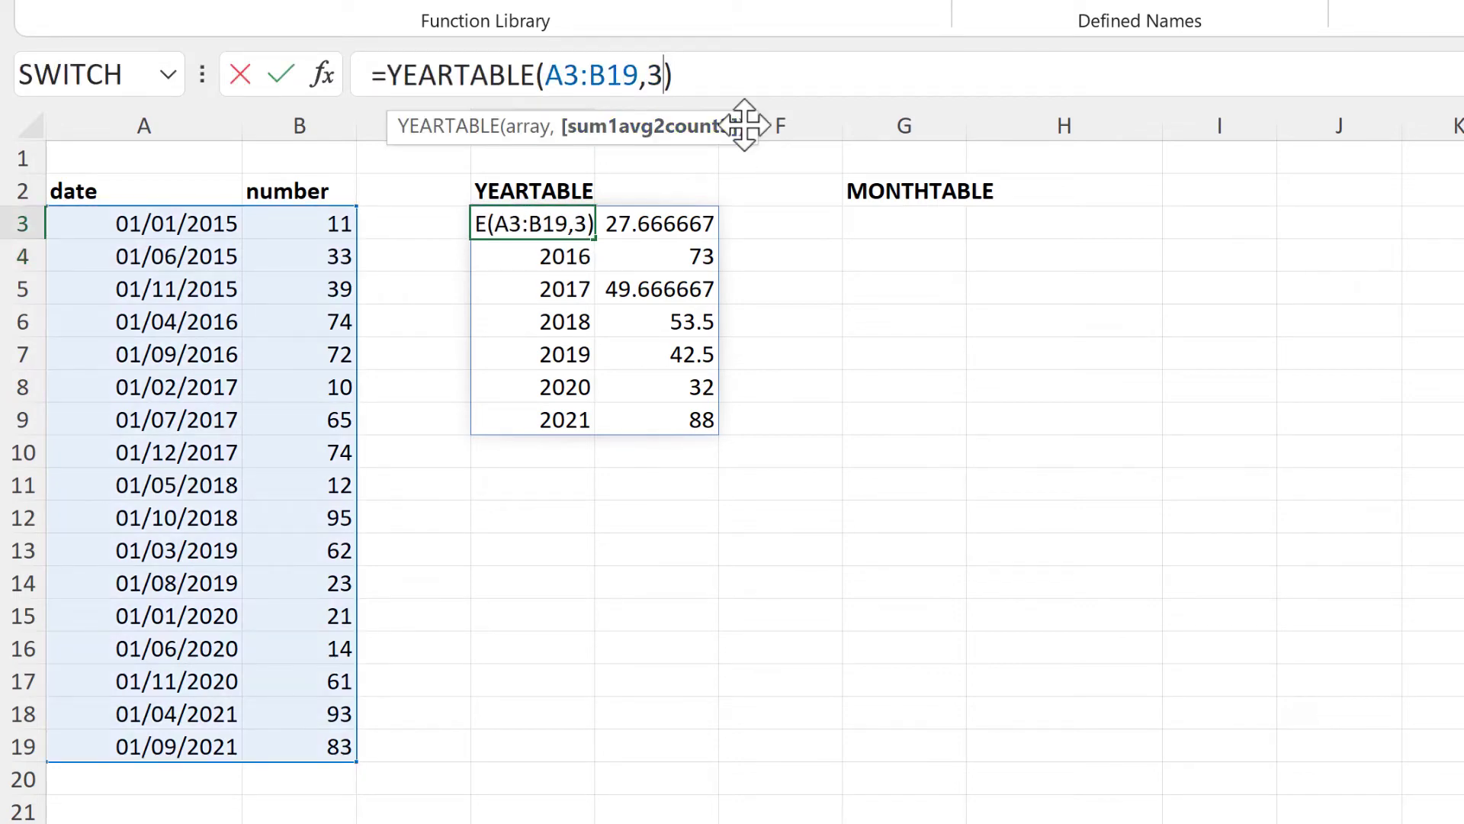
{"action": "key", "text": "Return"}
Step: Summarize the numbers by month by entering =MONTHTABLE(A3:B19) in cell G3
{"action": "left_click", "coordinate": [938, 219]}
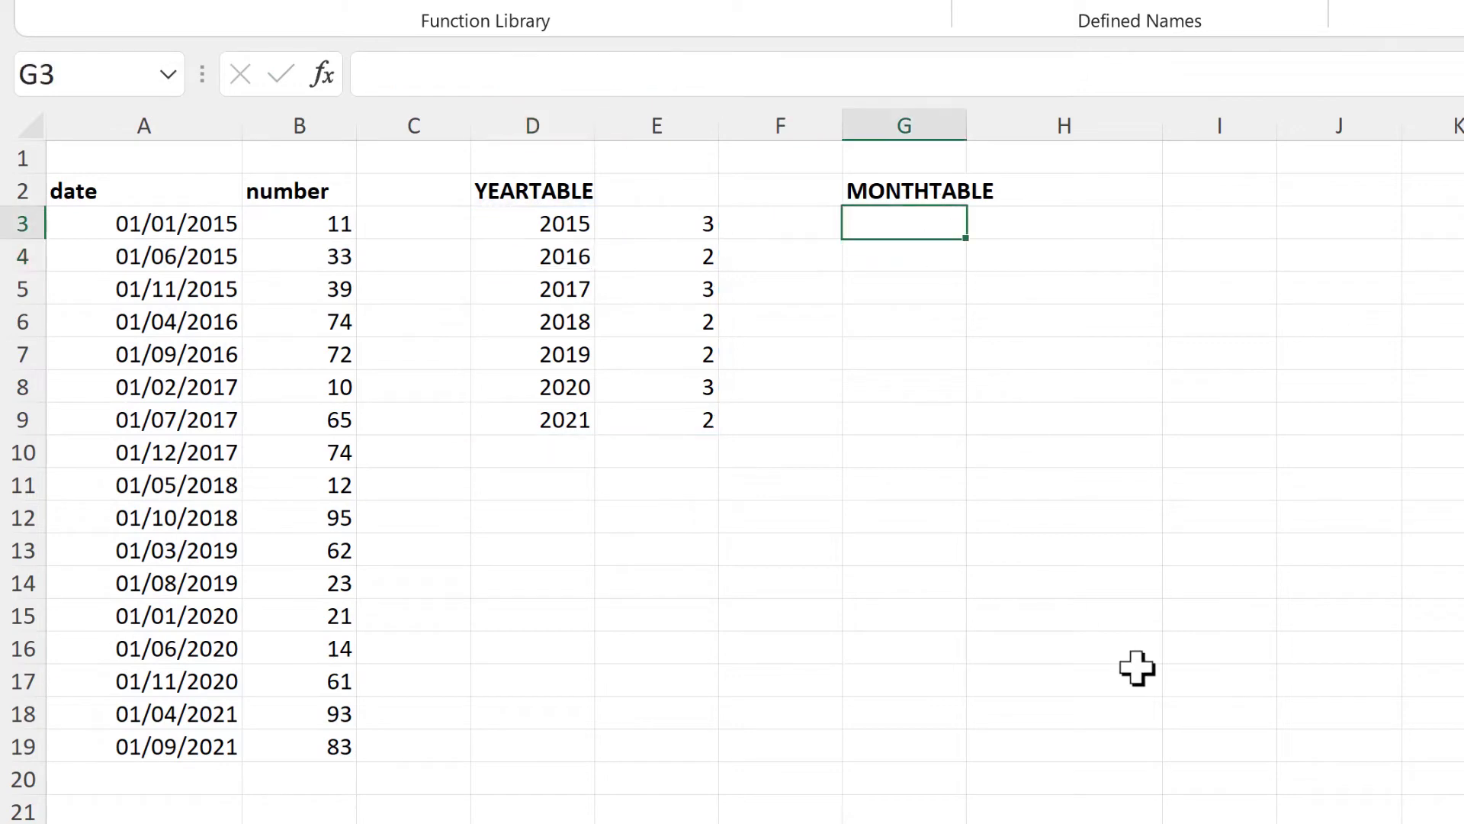
{"action": "type", "text": "=mont"}
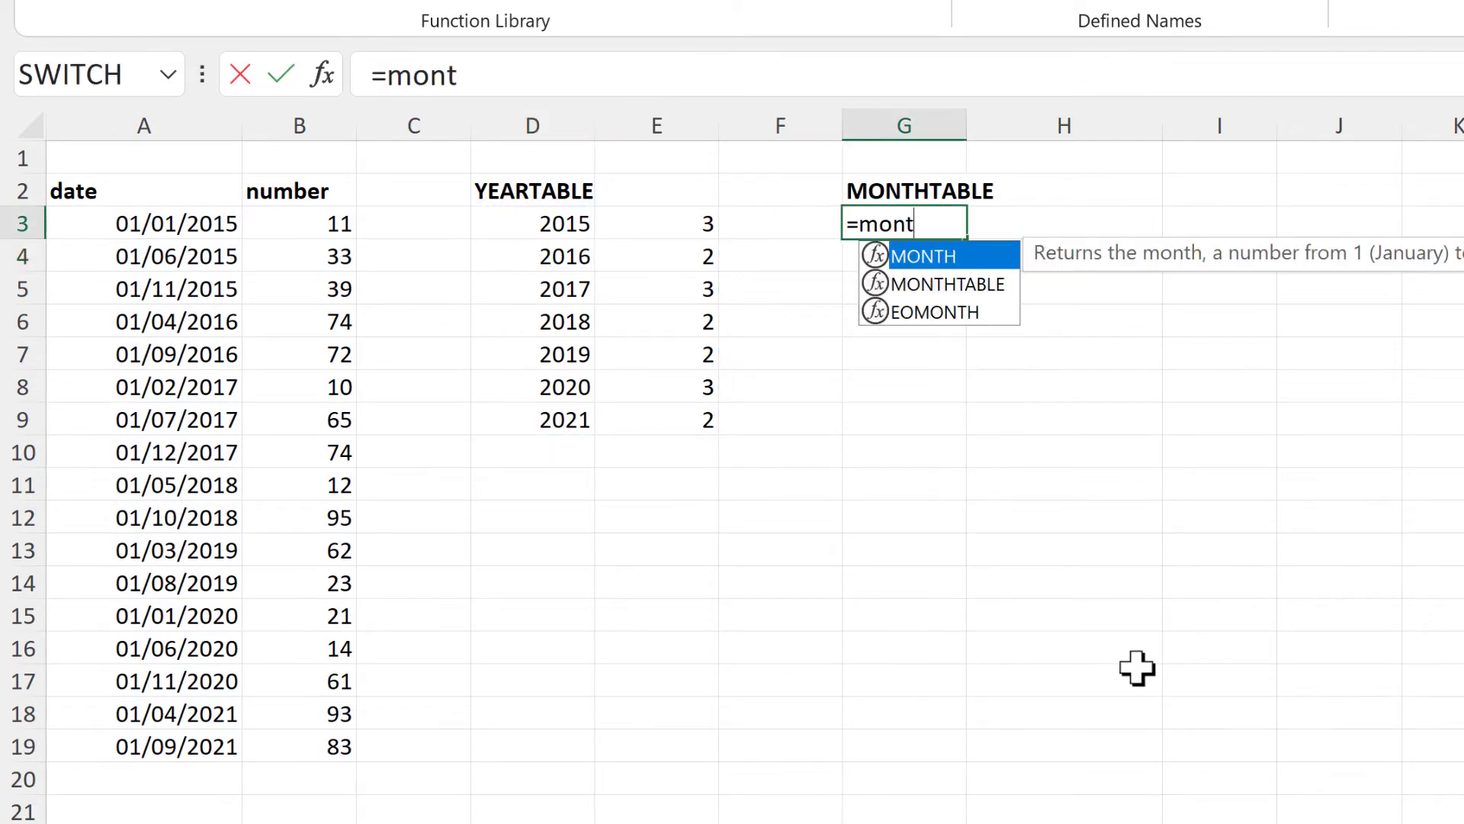
{"action": "type", "text": "ht"}
{"action": "key", "text": "Tab"}
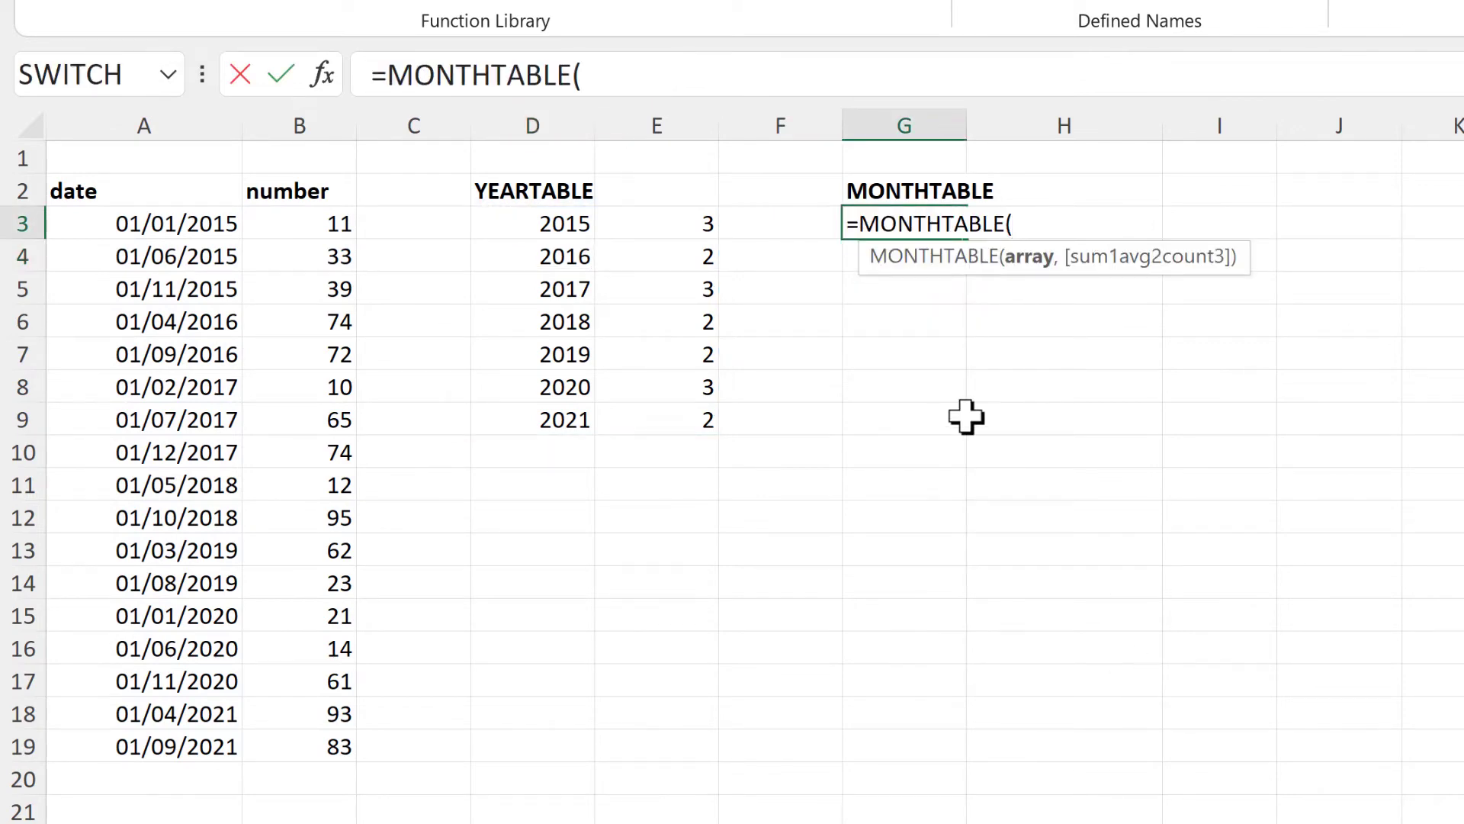
{"action": "left_click_drag", "start_coordinate": [183, 220], "coordinate": [319, 739]}
{"action": "key", "text": "Return"}
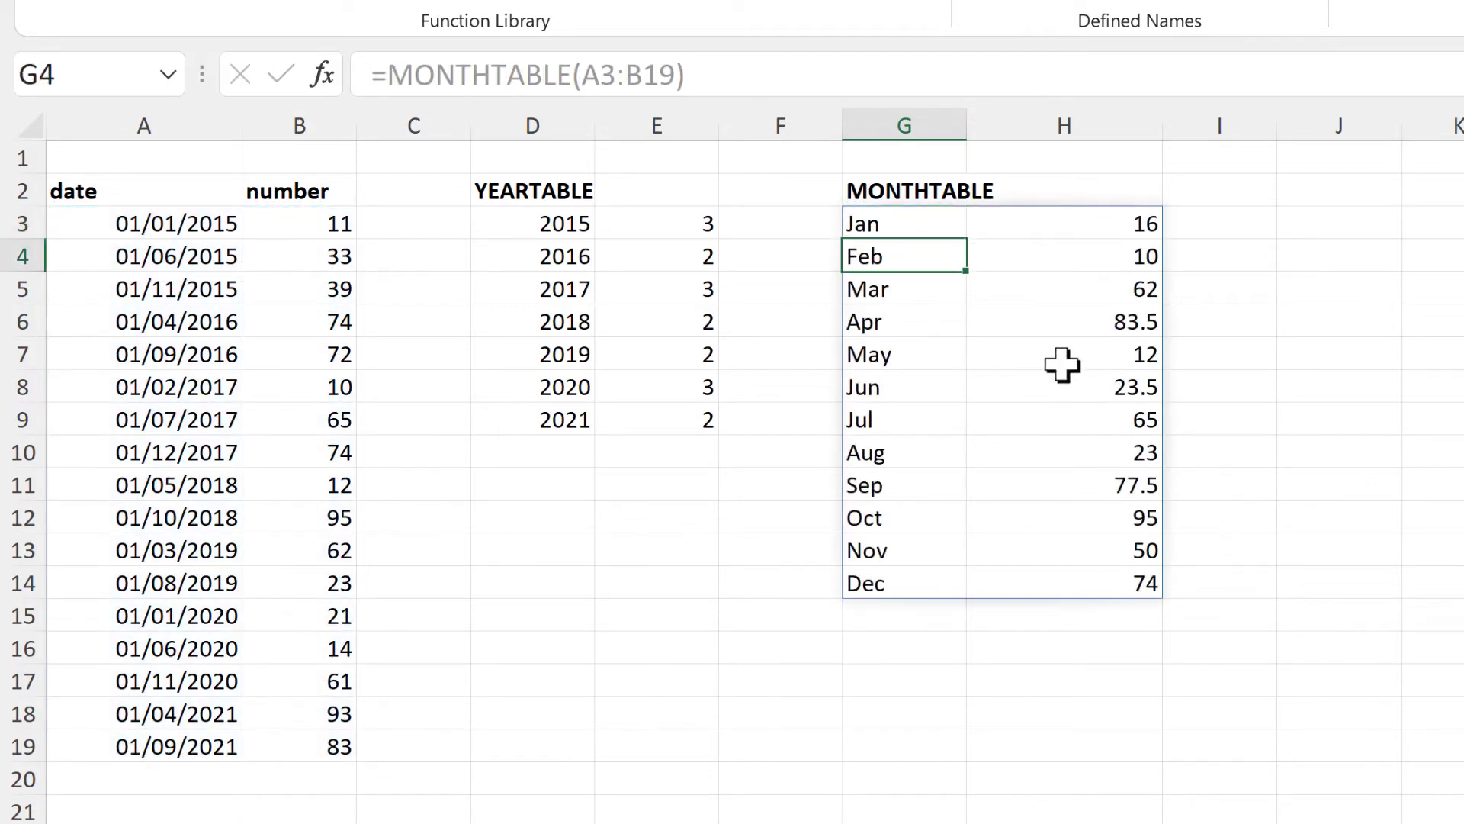
Step: Make the month table in cell G3 sum the numbers by changing its formula to =MONTHTABLE(A3:B19,1)
{"action": "left_click", "coordinate": [900, 222]}
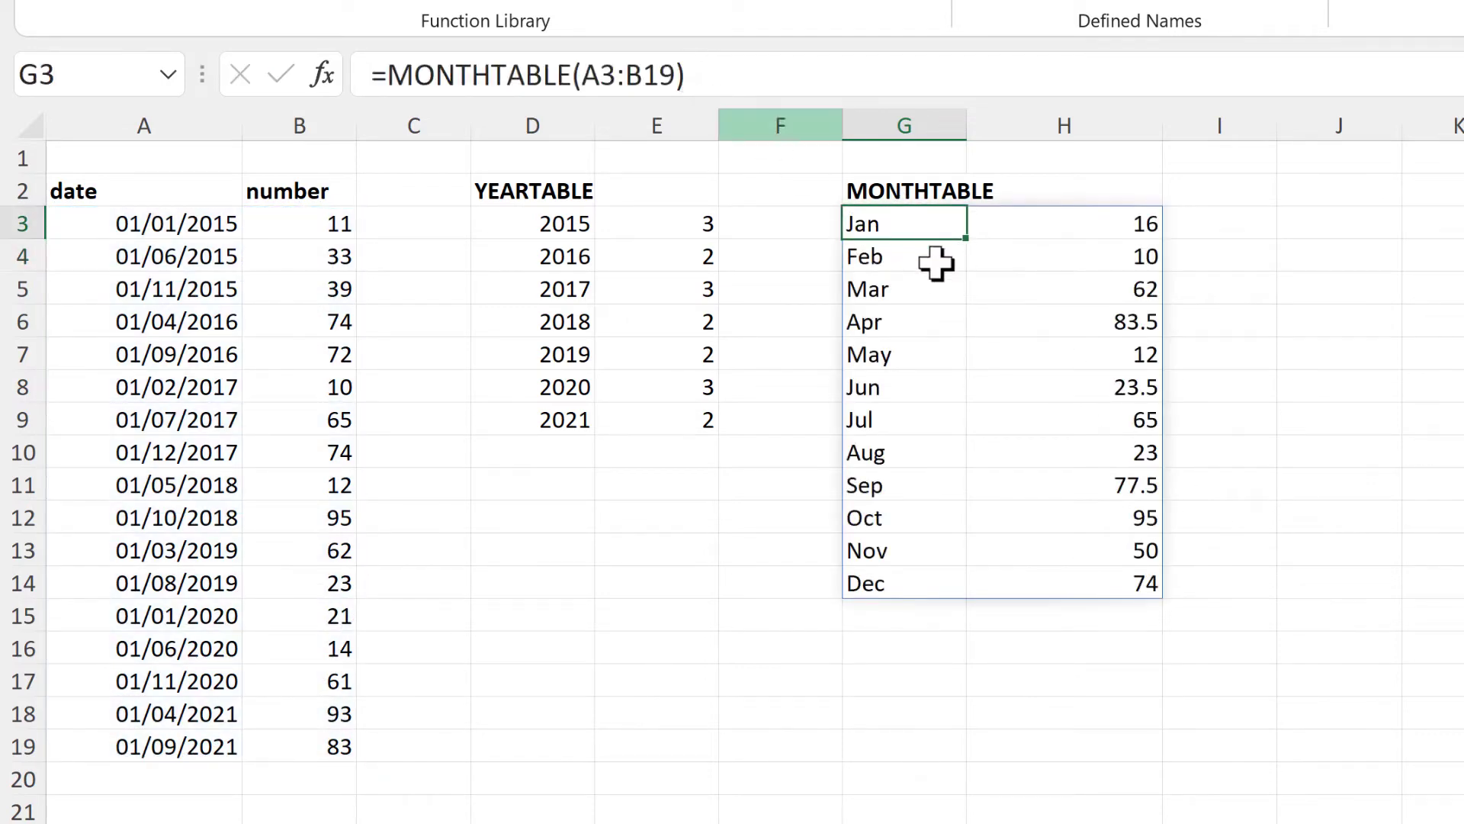
{"action": "key", "text": "F2"}
{"action": "left_click", "coordinate": [1088, 223]}
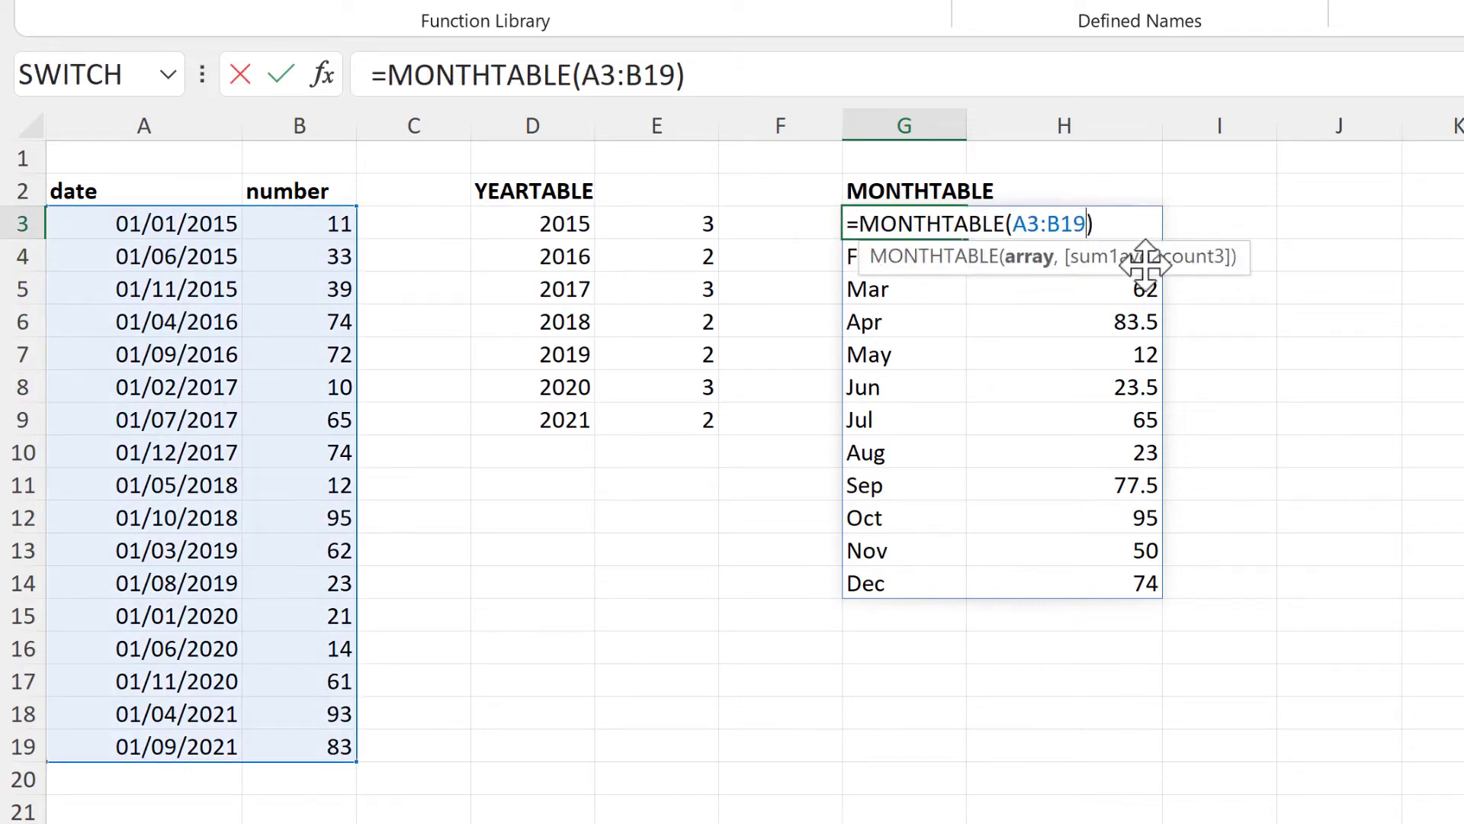
{"action": "type", "text": ",1"}
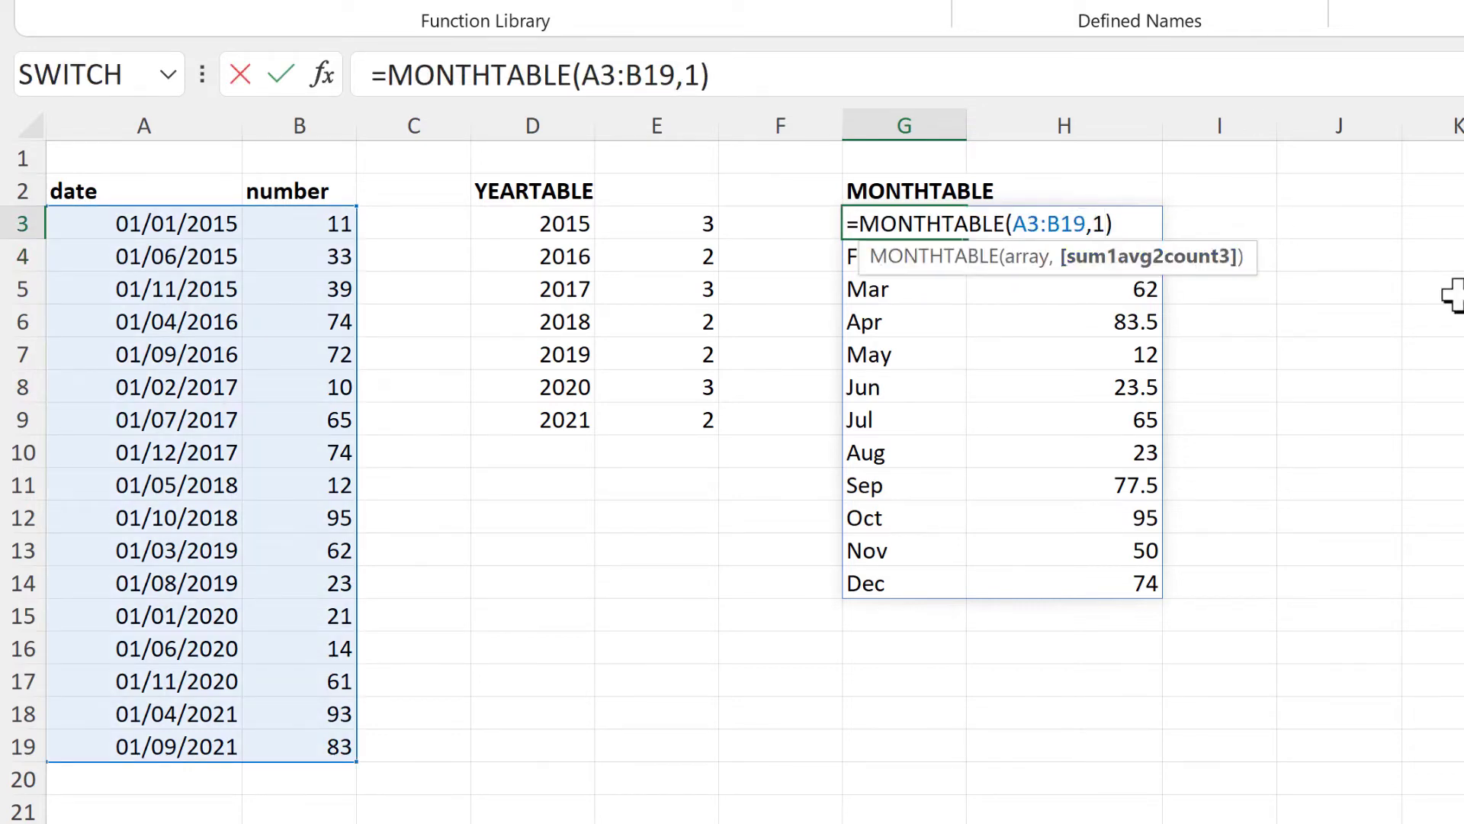
{"action": "key", "text": "Return"}
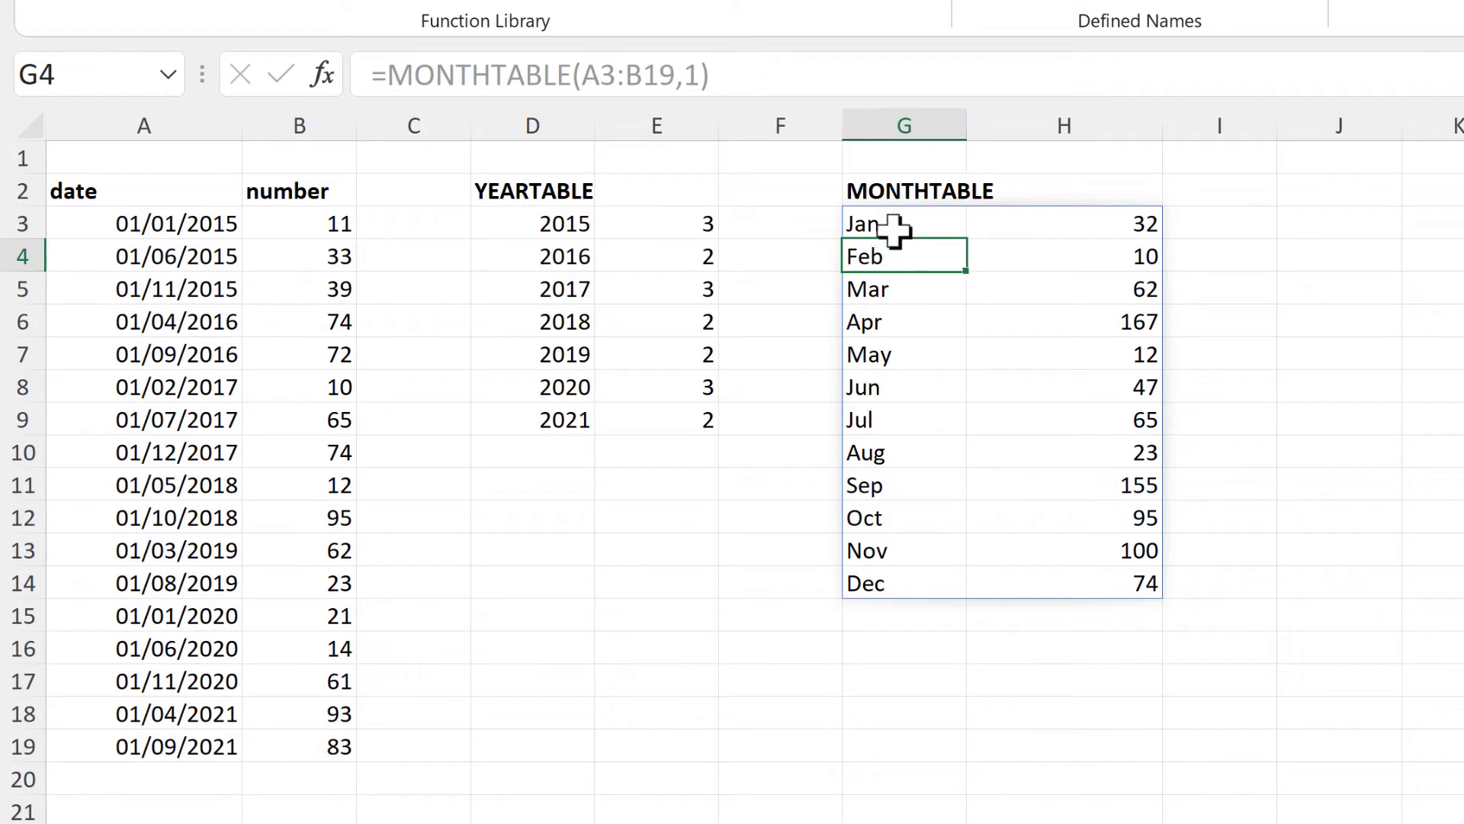
Step: Switch the month table in cell G3 to averages by changing its formula to =MONTHTABLE(A3:B19,2)
{"action": "left_click", "coordinate": [895, 229]}
{"action": "double_click", "coordinate": [938, 229]}
{"action": "left_click", "coordinate": [1104, 223]}
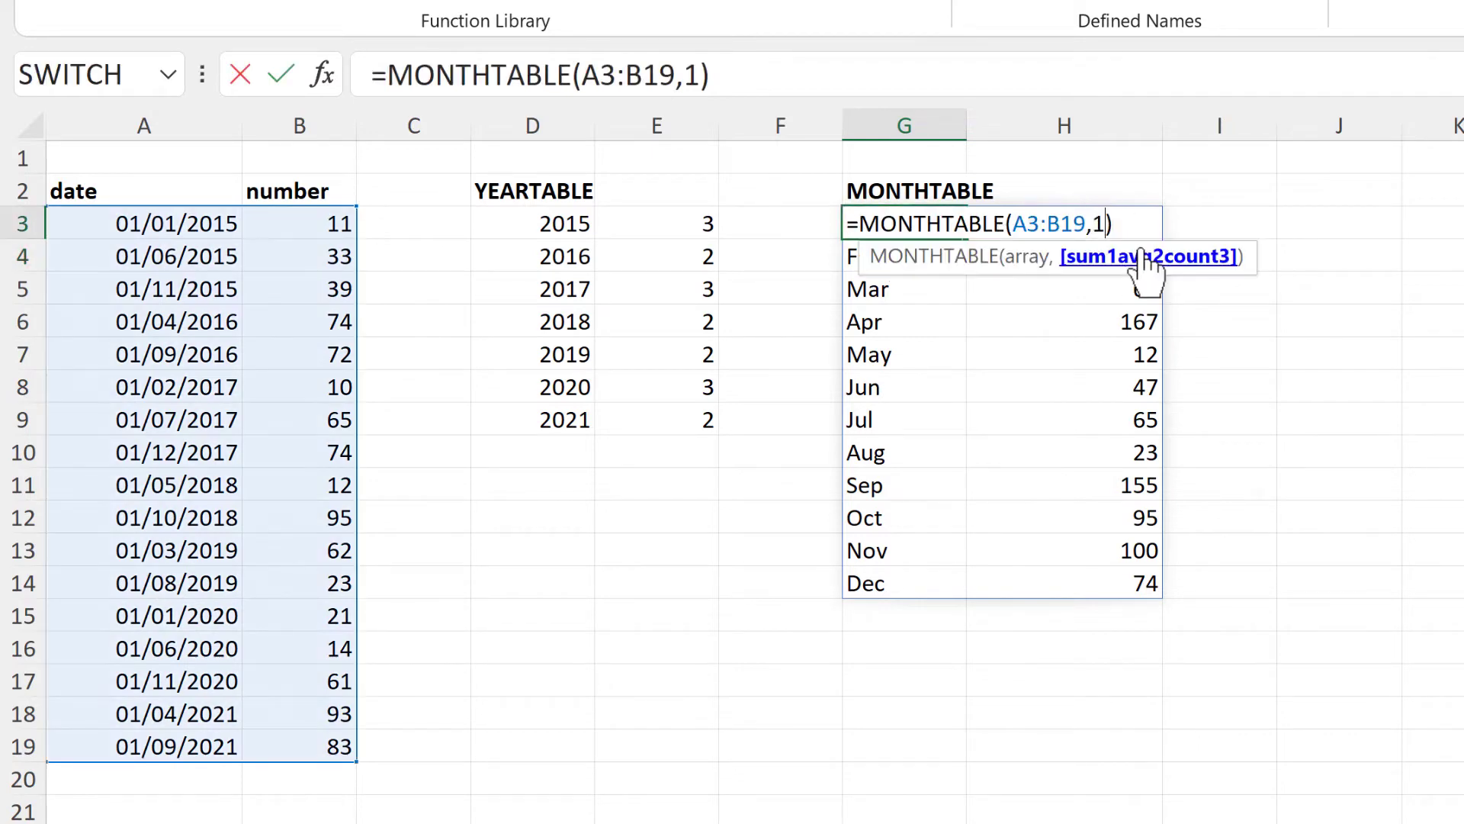
{"action": "key", "text": "Return"}
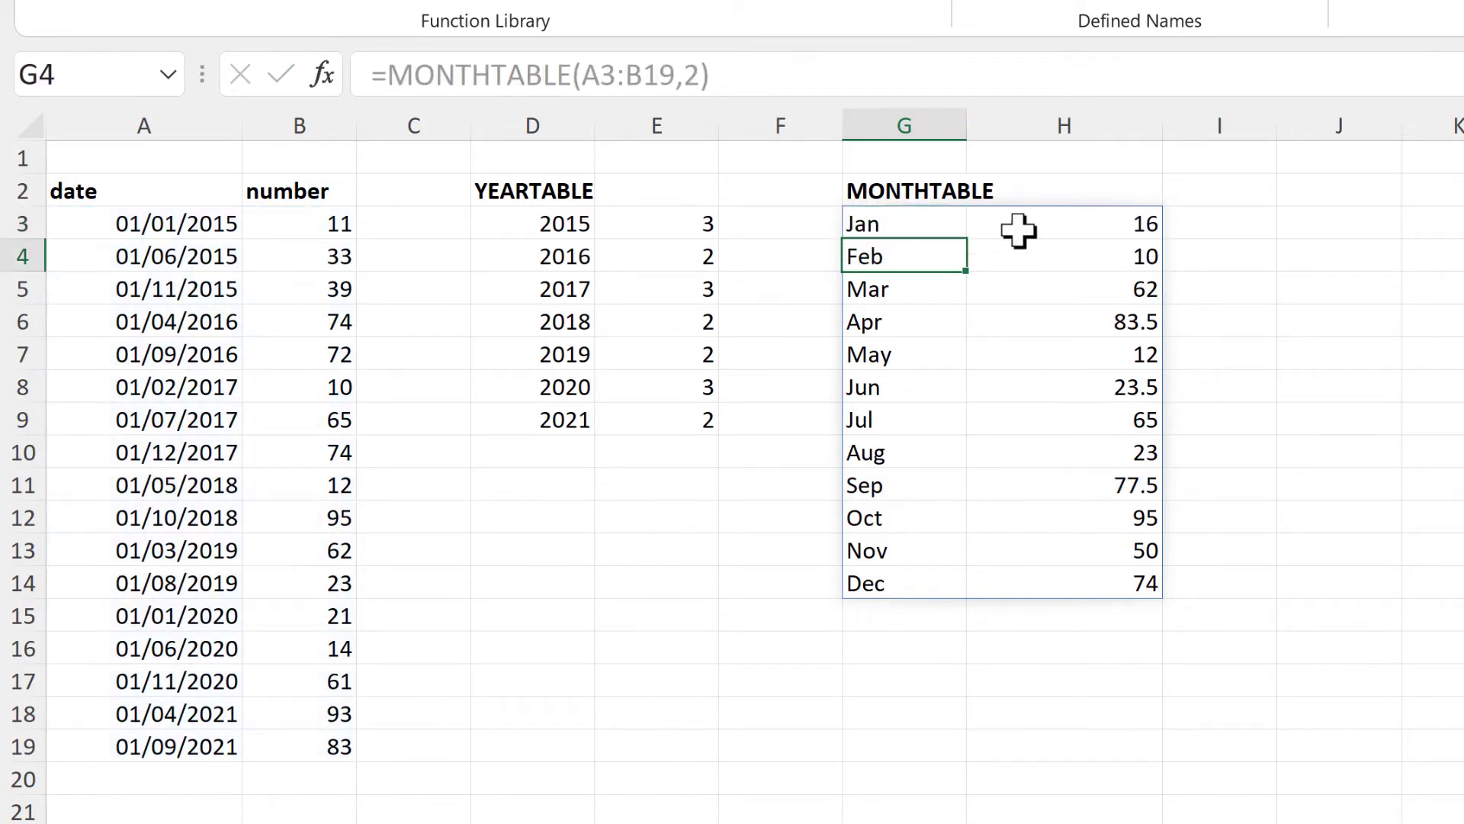
Step: Switch the month table in cell G3 to counts by changing its formula to =MONTHTABLE(A3:B19,3)
{"action": "left_click", "coordinate": [935, 219]}
{"action": "key", "text": "F2"}
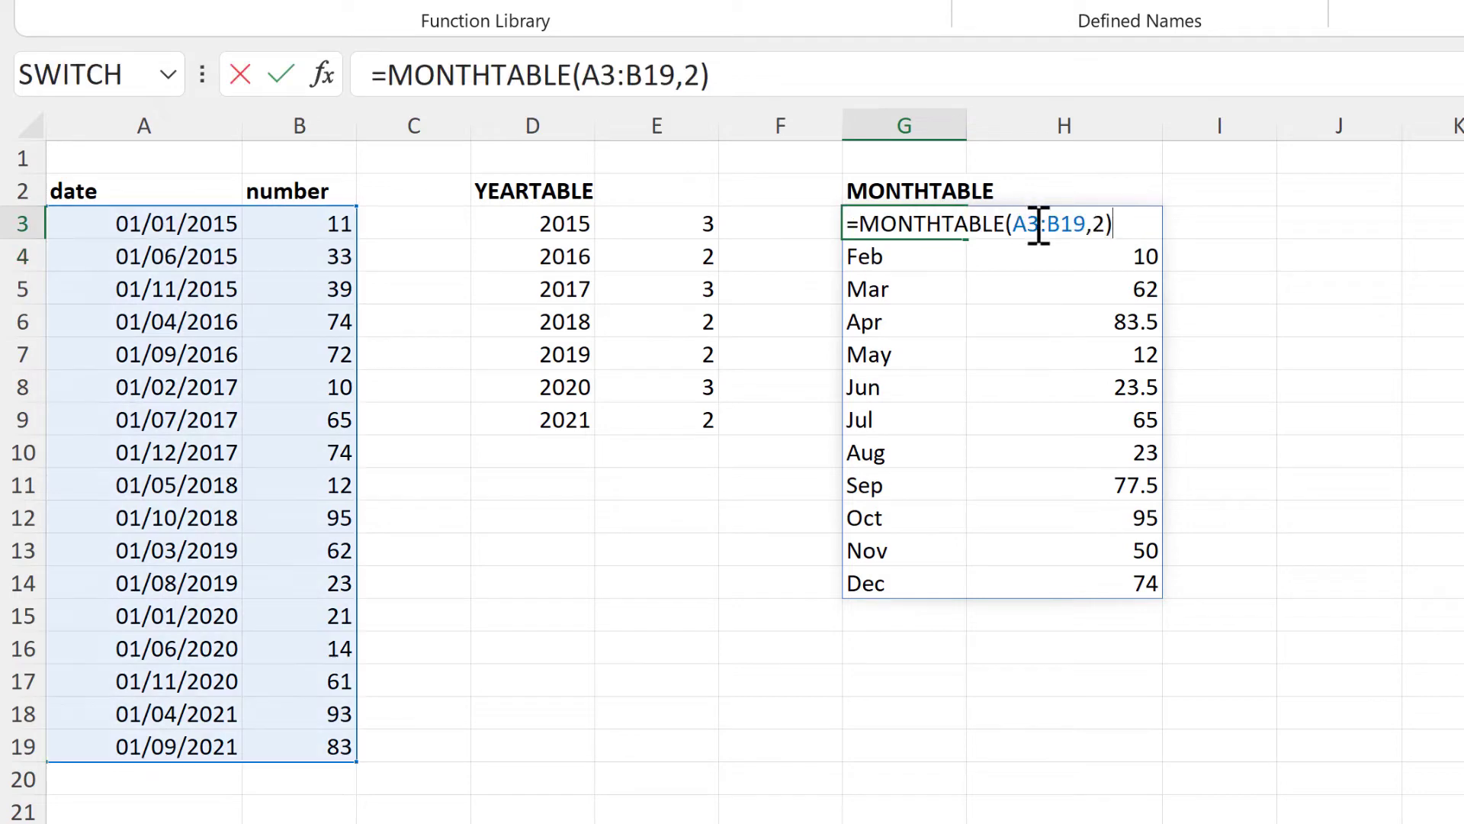
{"action": "left_click", "coordinate": [1106, 224]}
{"action": "type", "text": "3"}
{"action": "key", "text": "Return"}
{"action": "left_click", "coordinate": [774, 766]}
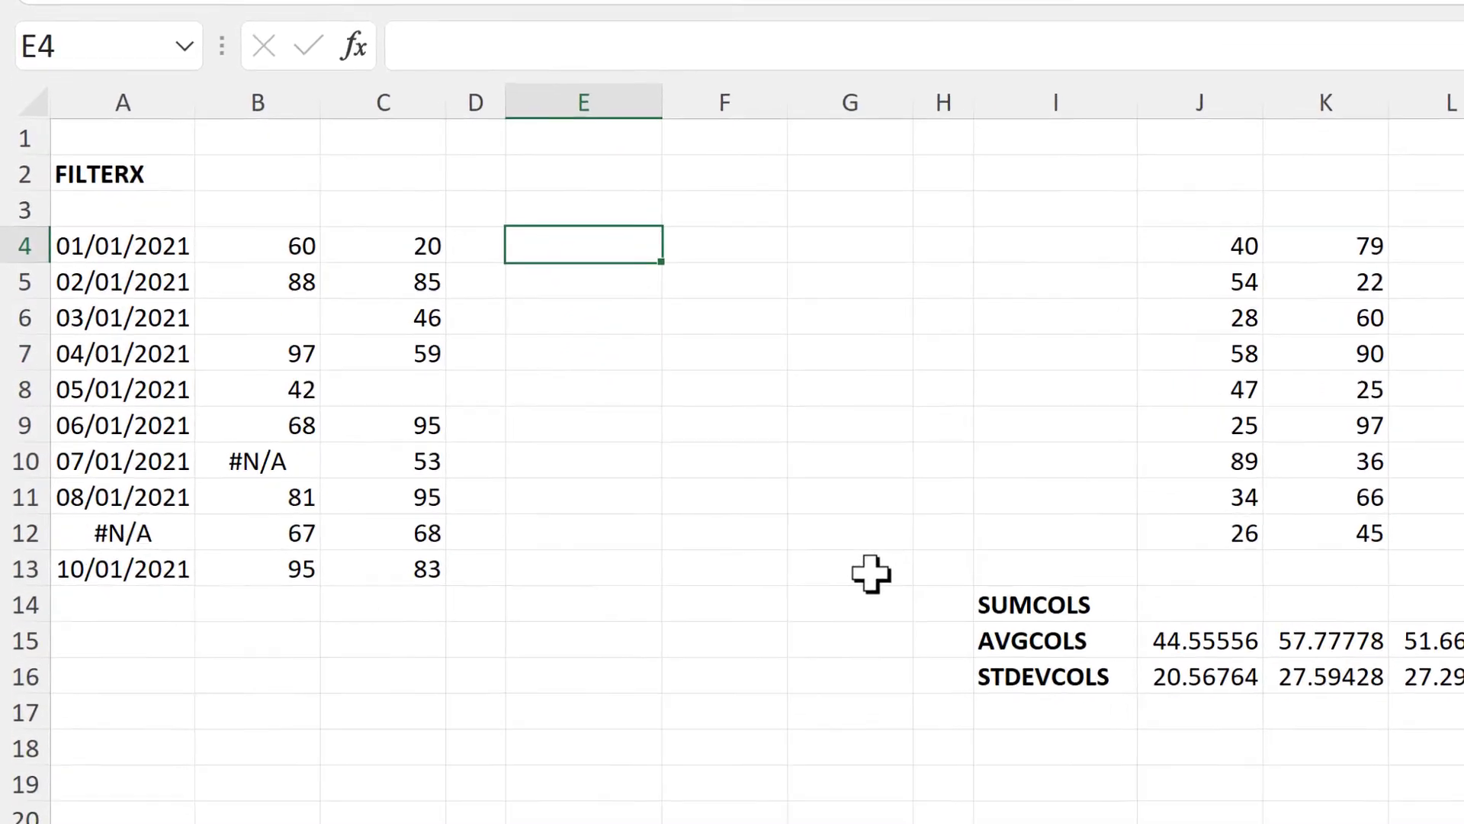
Step: On the FILTERX sheet, filter out rows with blanks or errors by entering =FILTERX(A4:C13) in cell E4
{"action": "type", "text": "=f"}
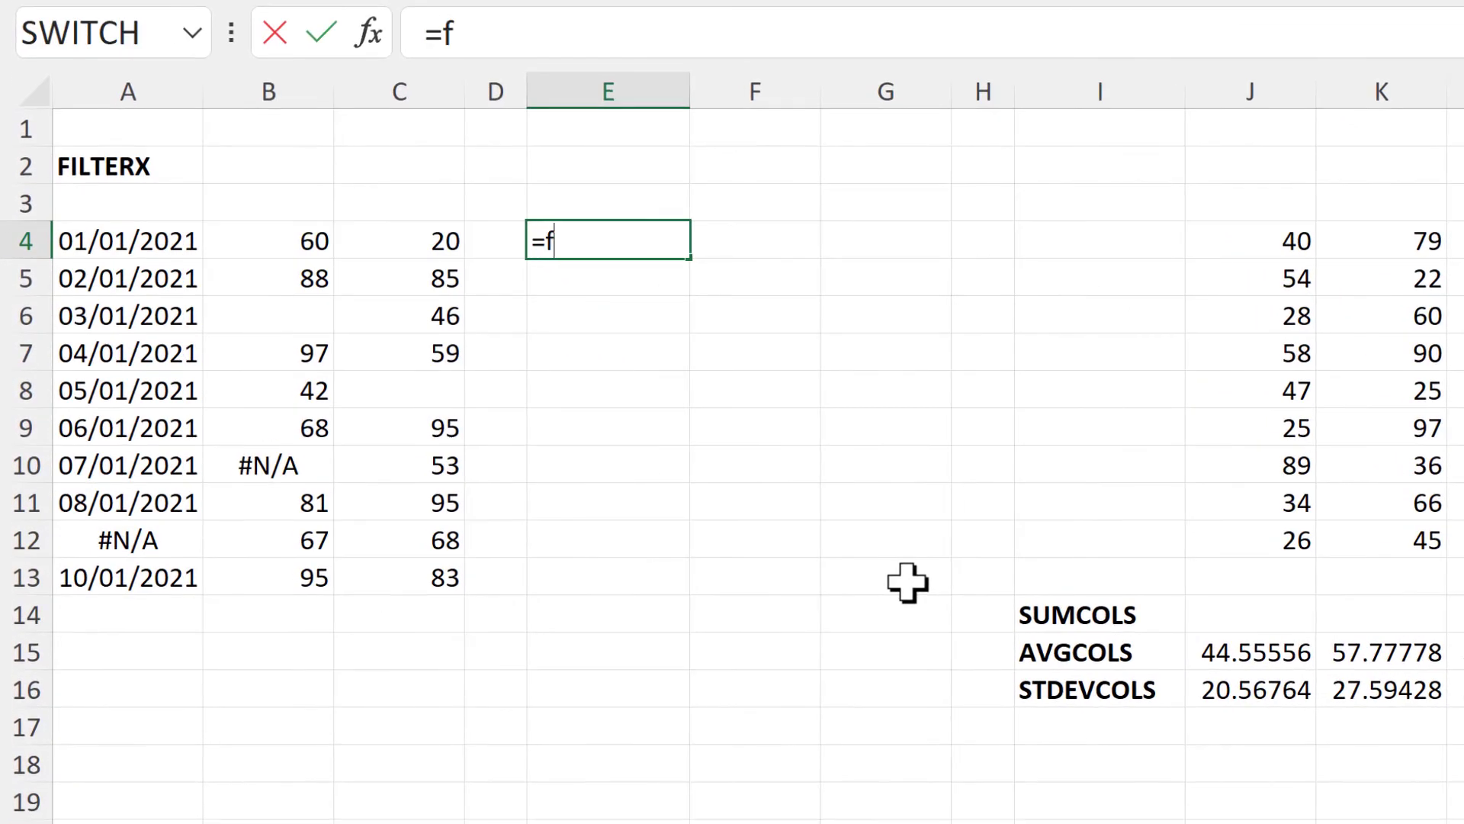
{"action": "type", "text": "ilterx"}
{"action": "key", "text": "Tab"}
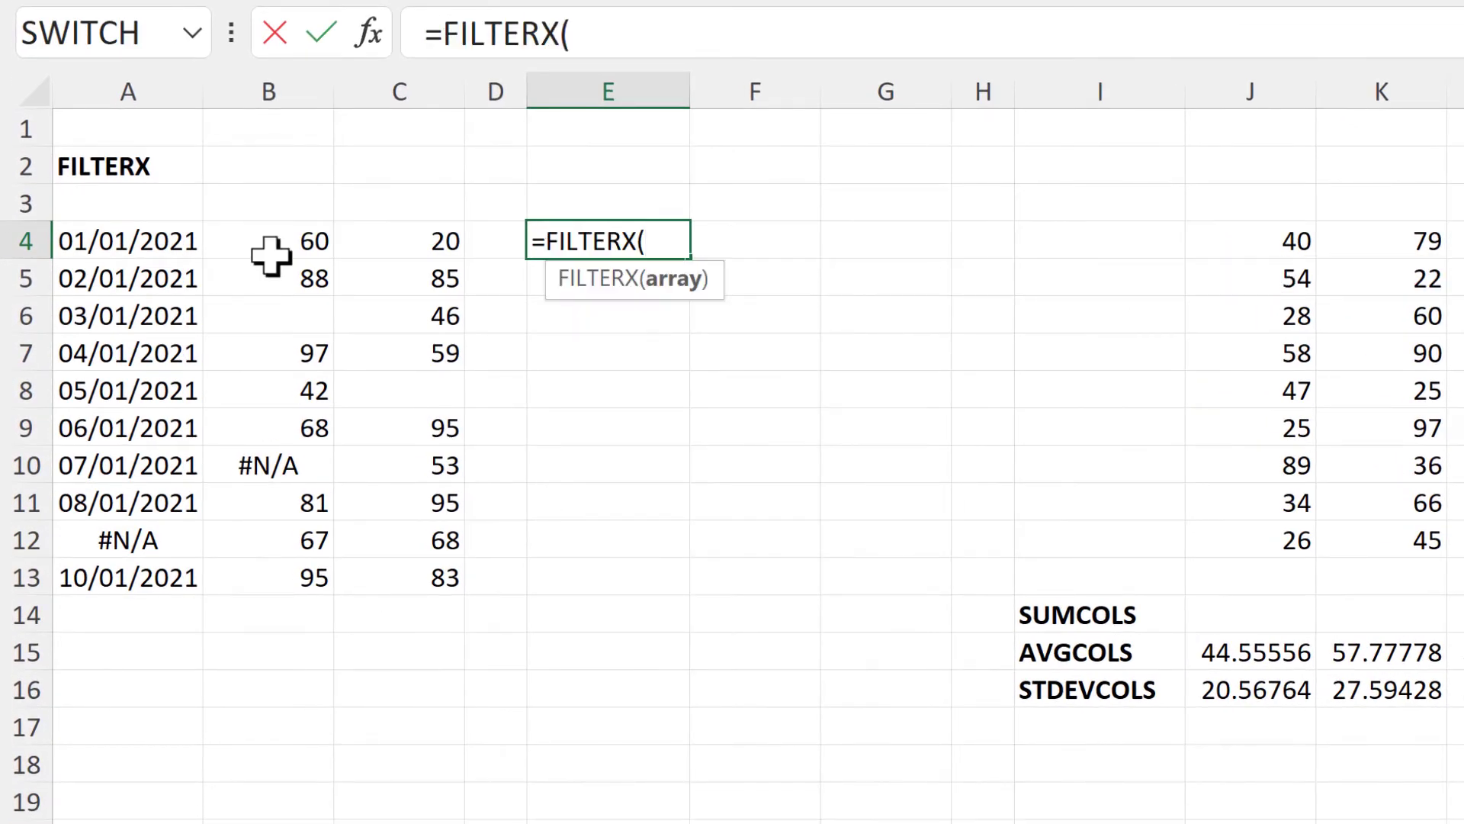
{"action": "left_click_drag", "start_coordinate": [163, 242], "coordinate": [450, 572]}
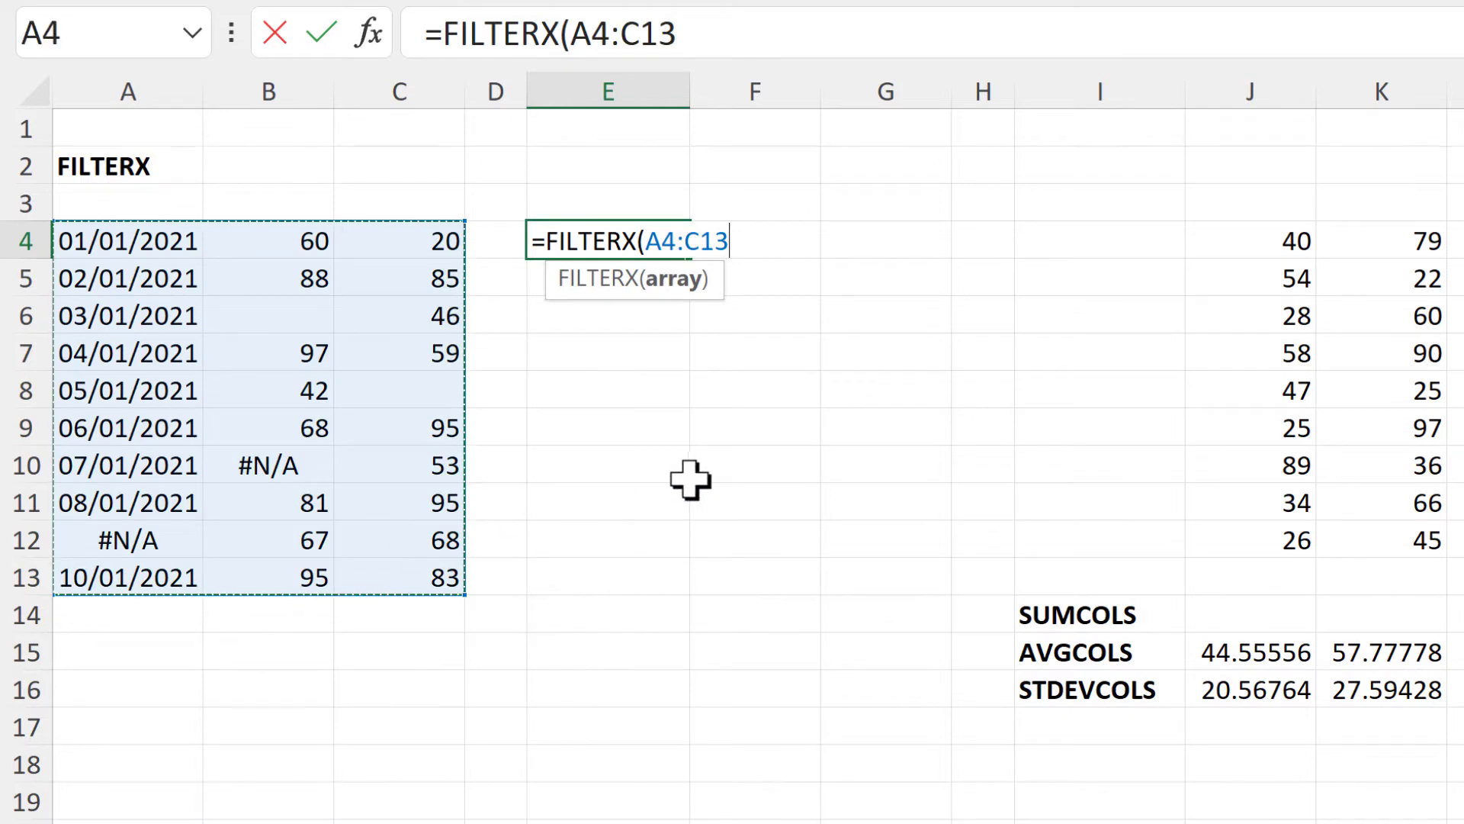
{"action": "key", "text": "Return"}
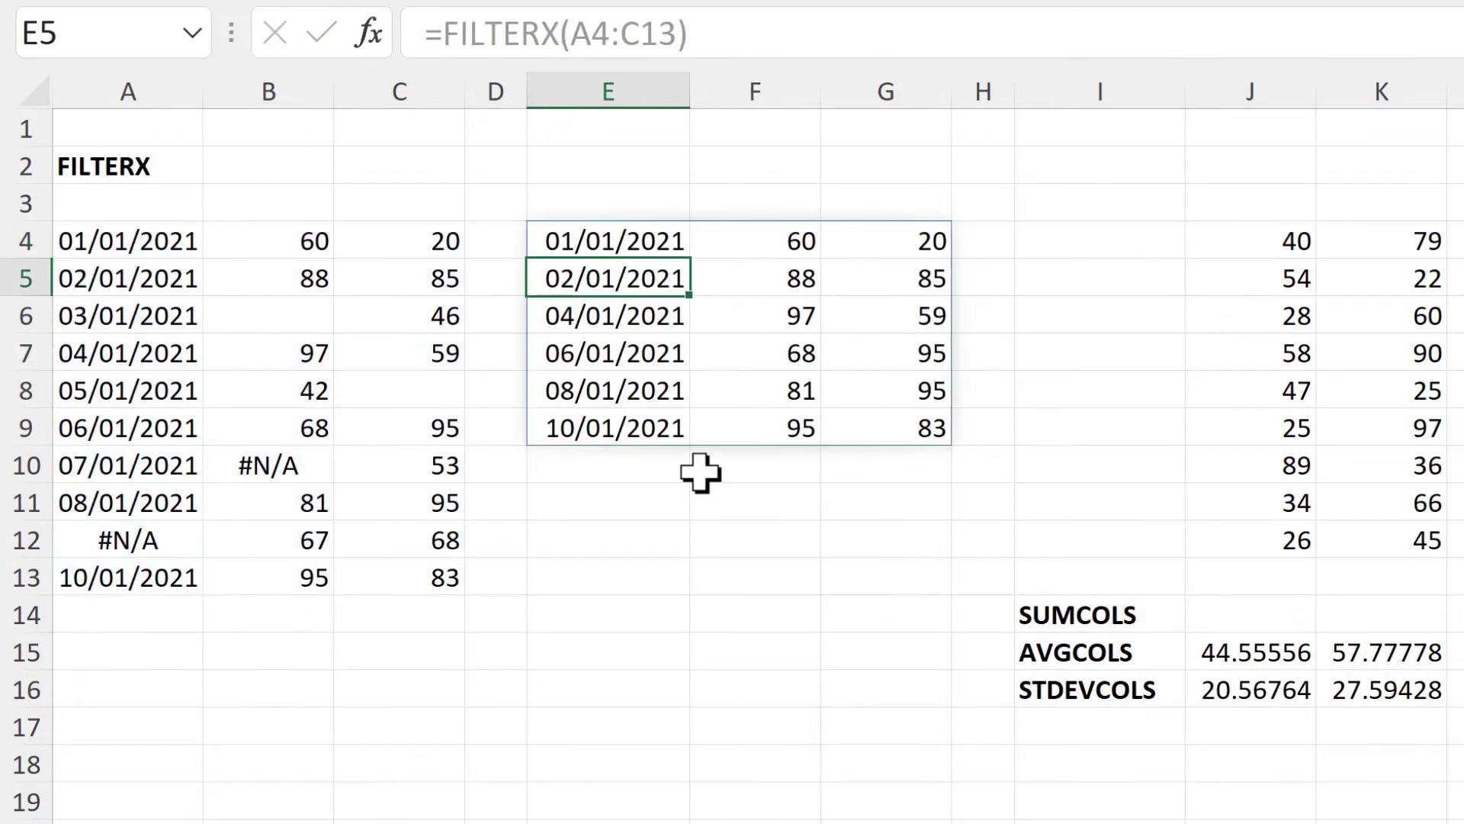
{"action": "left_click", "coordinate": [654, 501]}
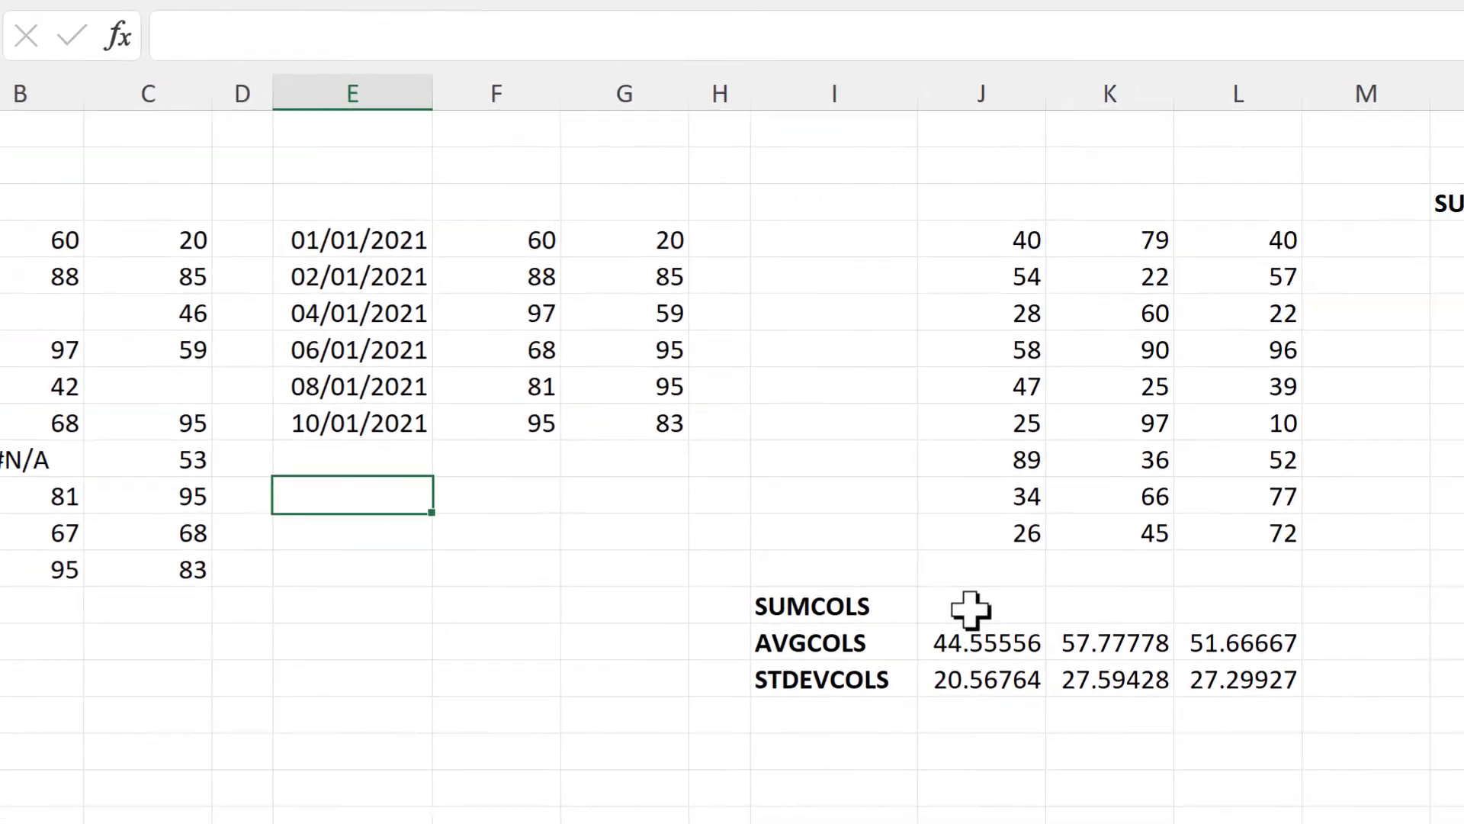
Step: Total each column of the three-column number block by entering =SUMCOLS(J4:L12) in cell J14
{"action": "left_click", "coordinate": [1249, 615]}
{"action": "type", "text": "=sumco"}
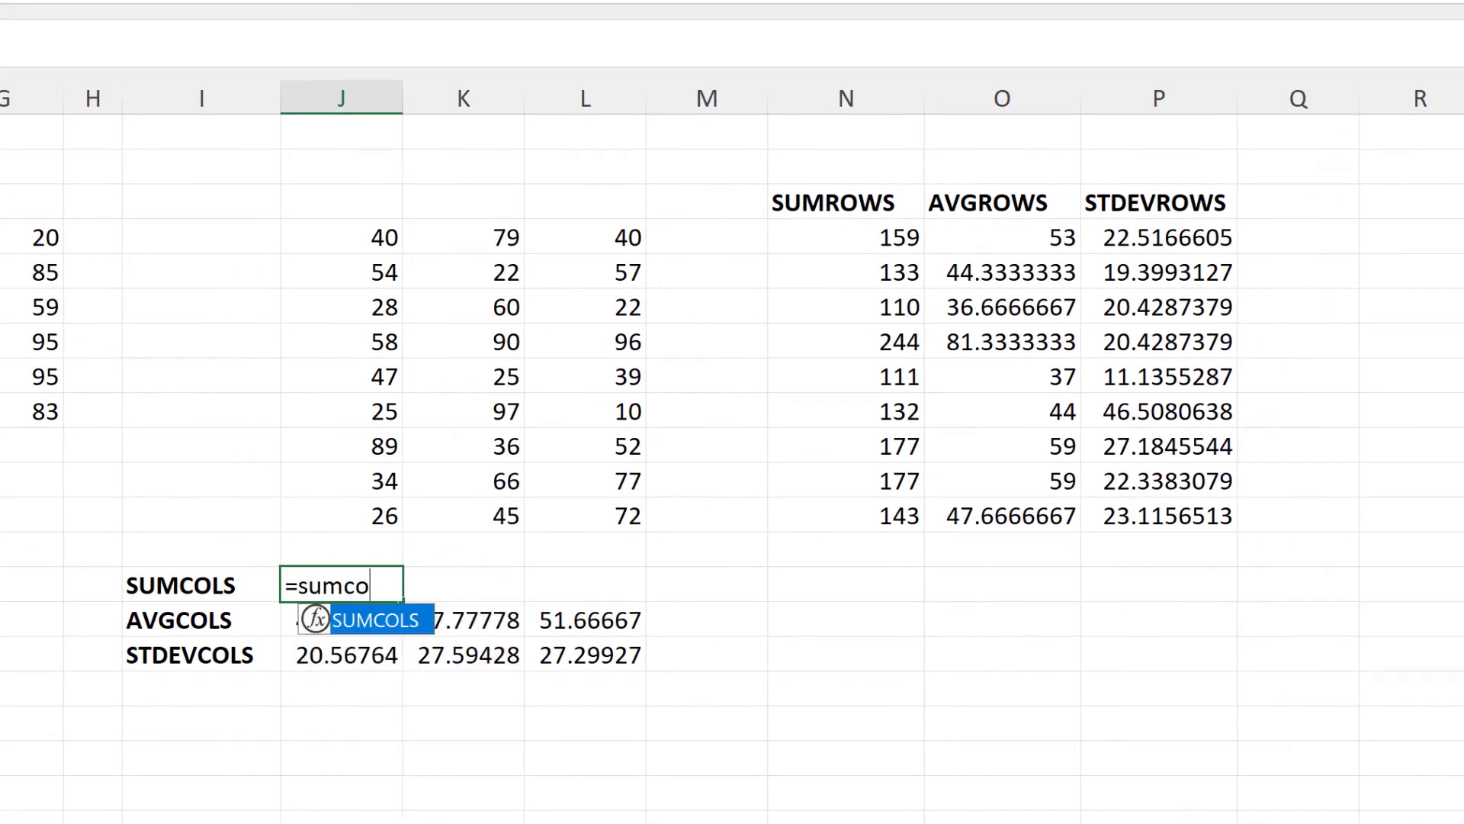
{"action": "type", "text": "ls"}
{"action": "key", "text": "Tab"}
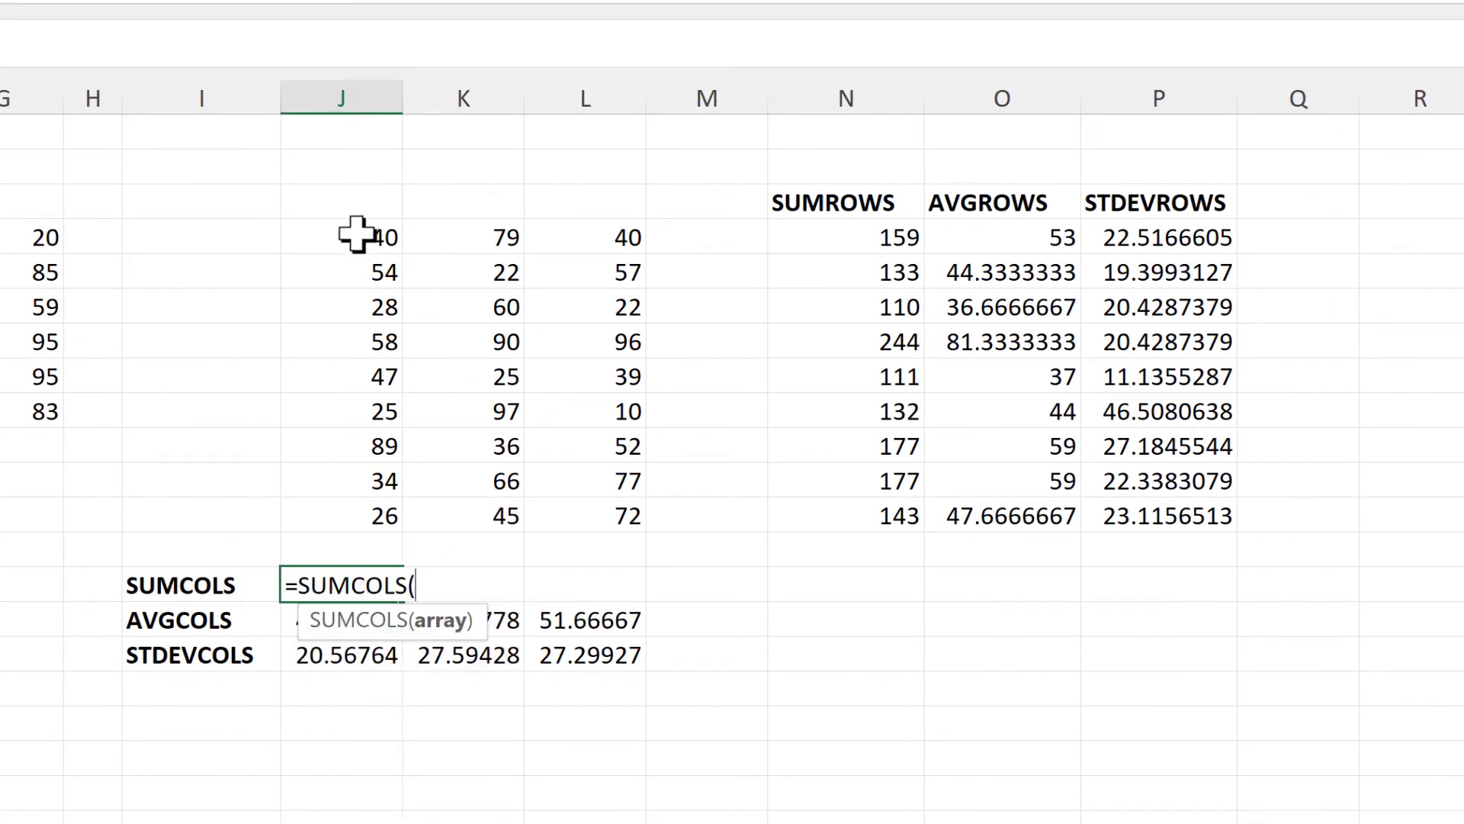
{"action": "left_click_drag", "start_coordinate": [356, 234], "coordinate": [585, 500]}
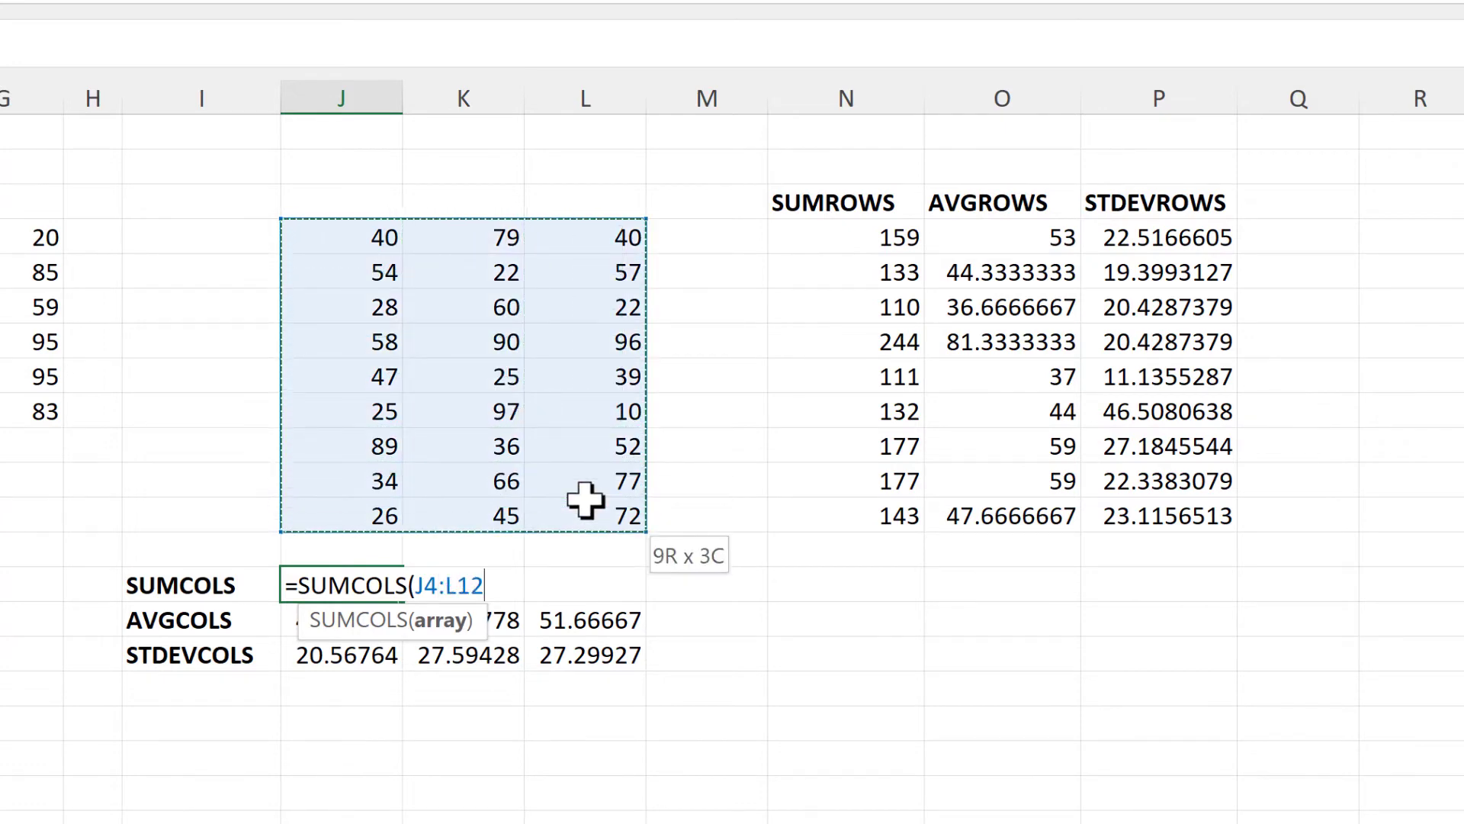
{"action": "key", "text": "Return"}
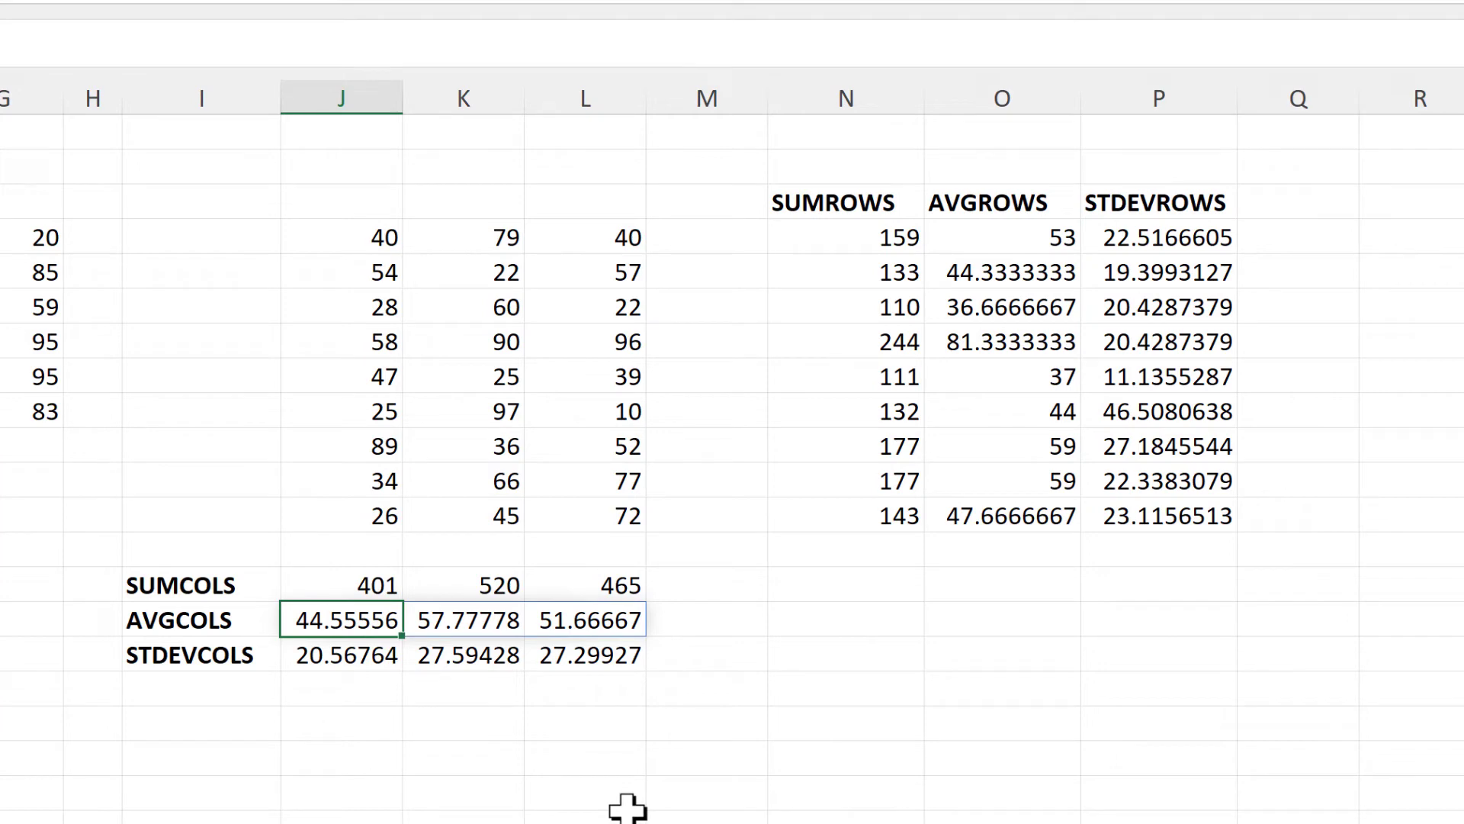
Step: Examine the AVGCOLS and STDEVCOLS formulas in cells J15 and J16 without changing them
{"action": "key", "text": "F2"}
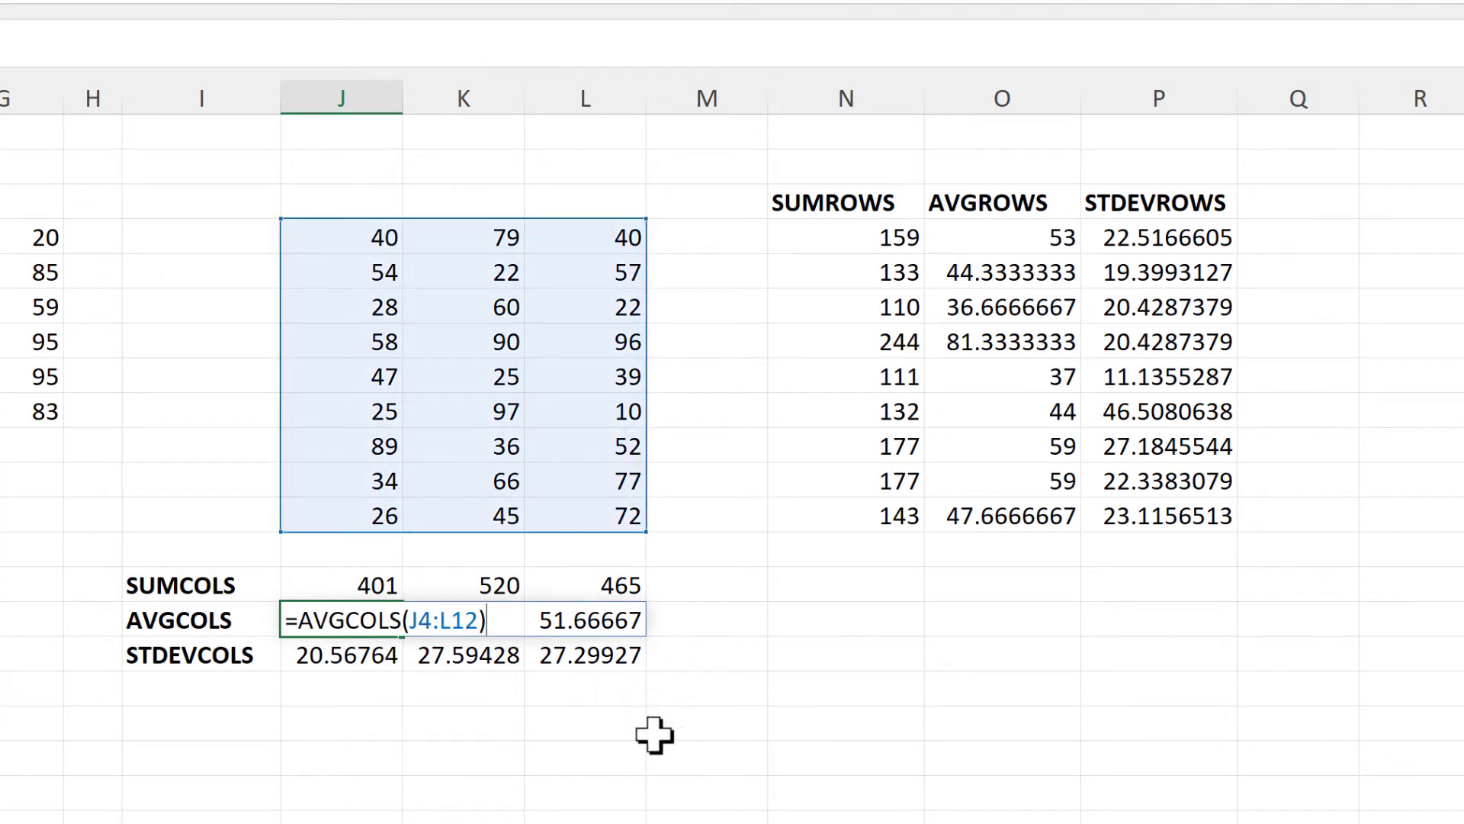
{"action": "key", "text": "Return"}
{"action": "key", "text": "F2"}
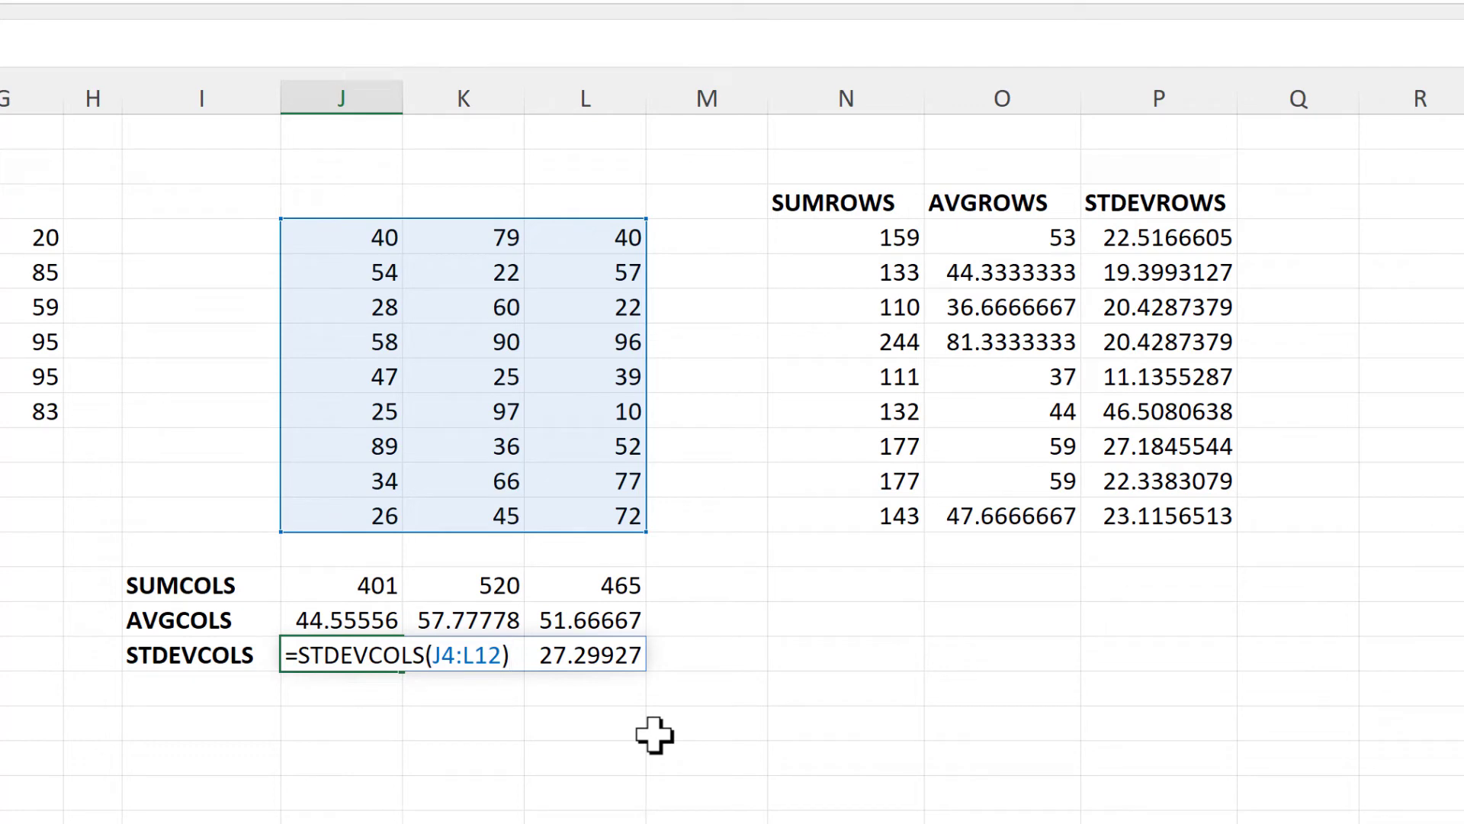
{"action": "key", "text": "Return"}
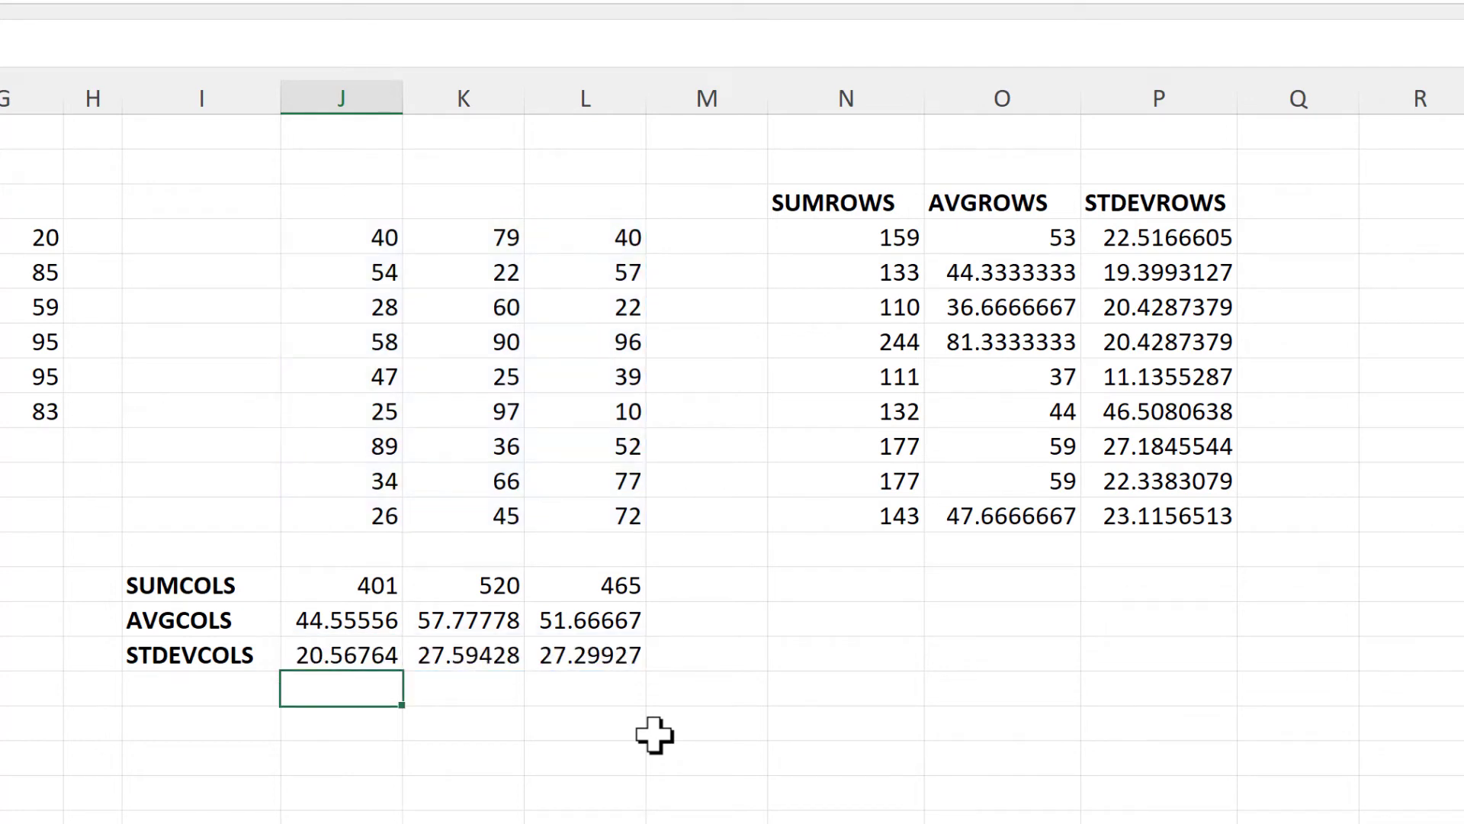
Step: Examine the SUMROWS, AVGROWS and STDEVROWS formulas in cells N4, O4 and P4 without changing them
{"action": "left_click", "coordinate": [810, 238]}
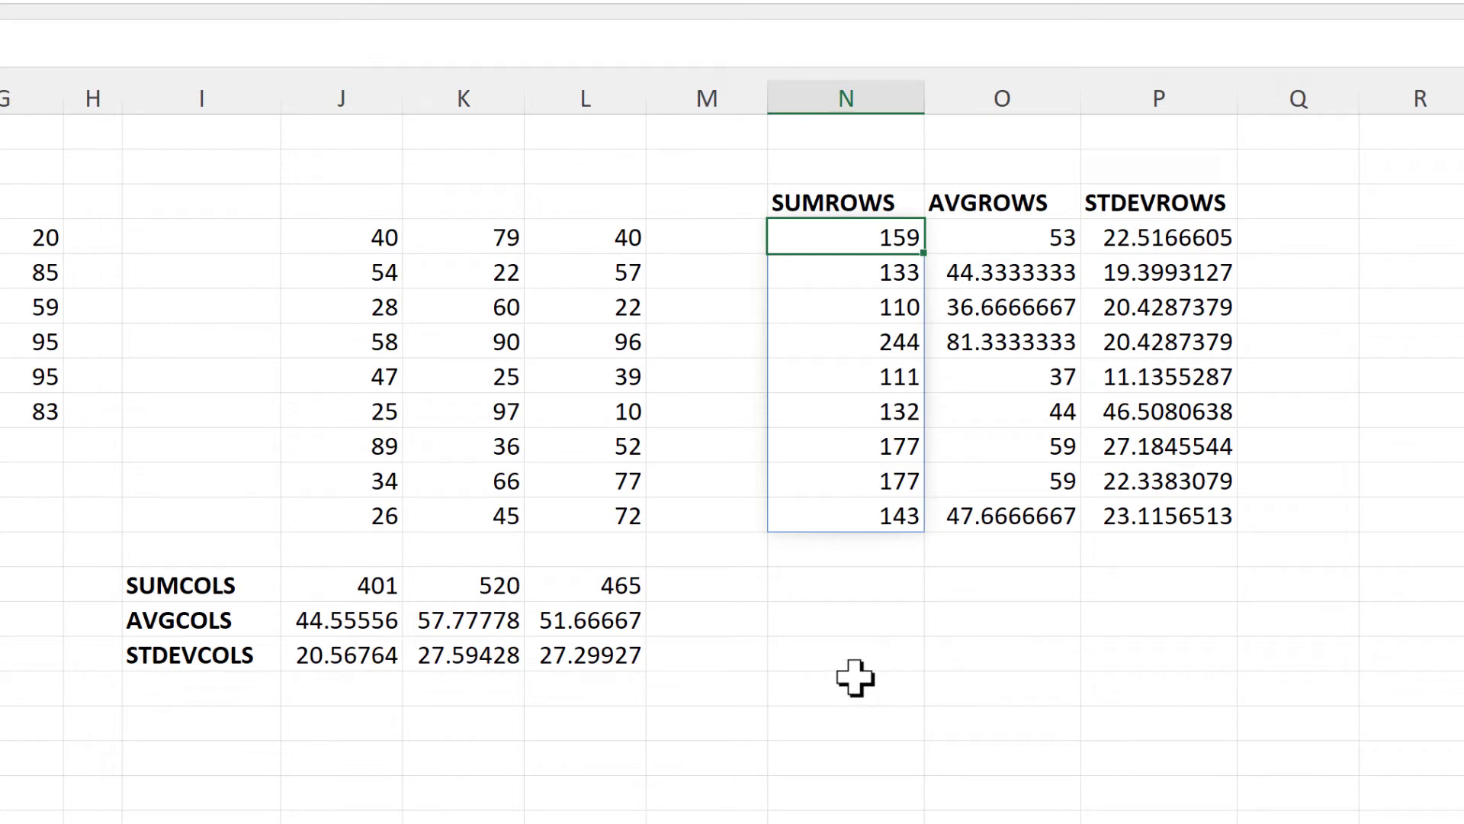
{"action": "key", "text": "F2"}
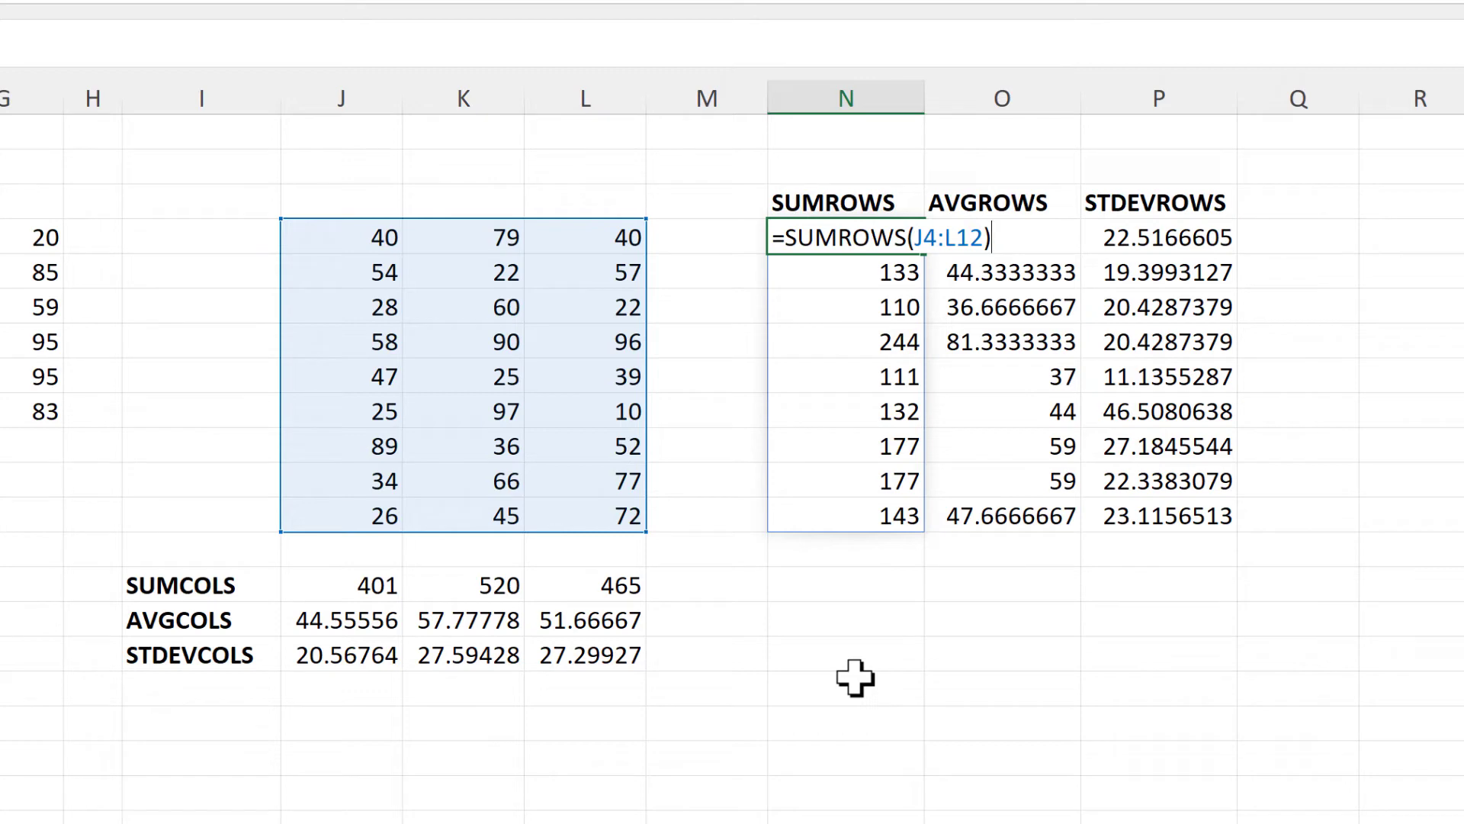
{"action": "key", "text": "Return"}
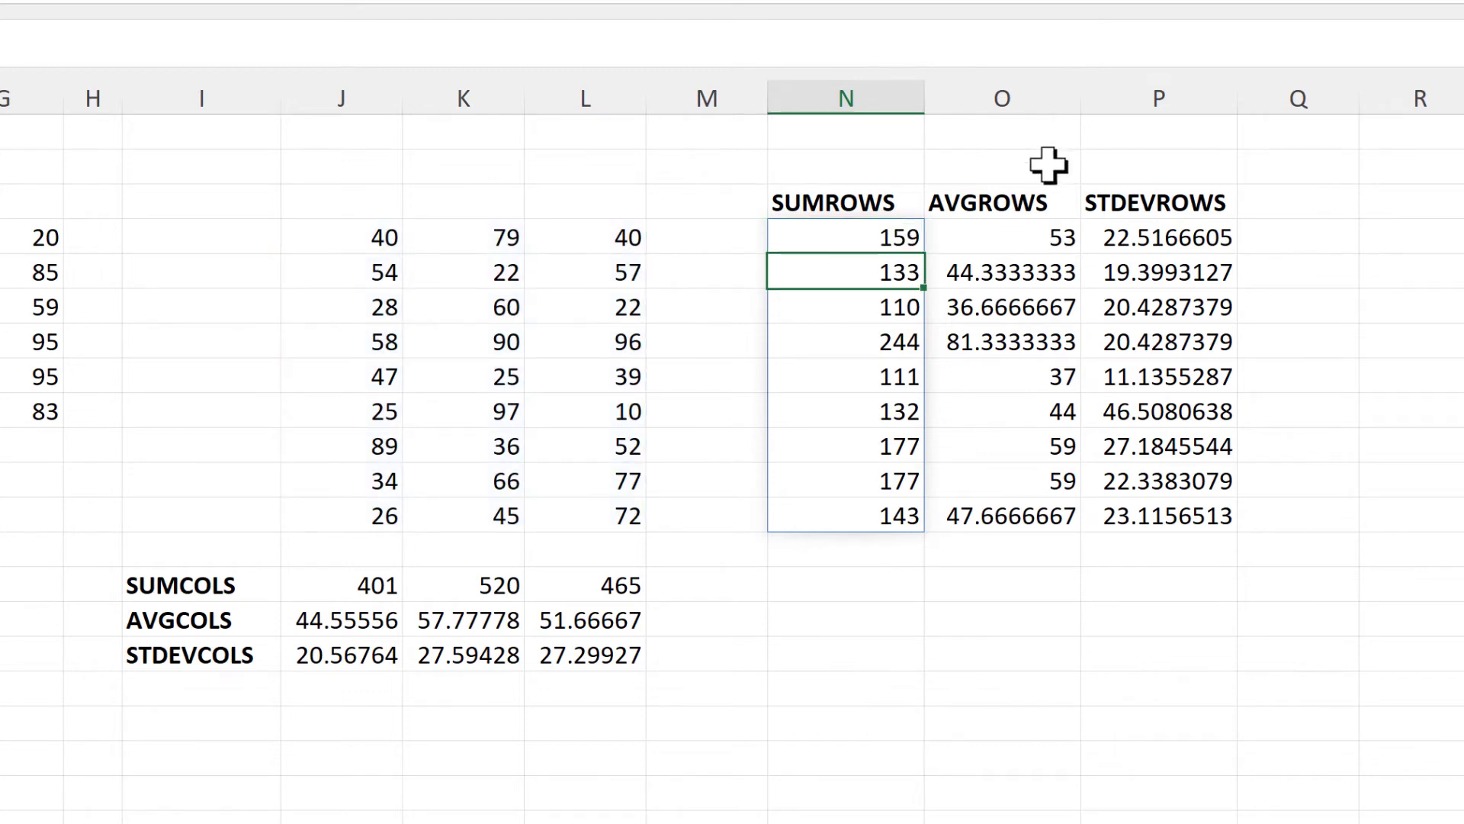
{"action": "left_click", "coordinate": [1031, 244]}
{"action": "key", "text": "F2"}
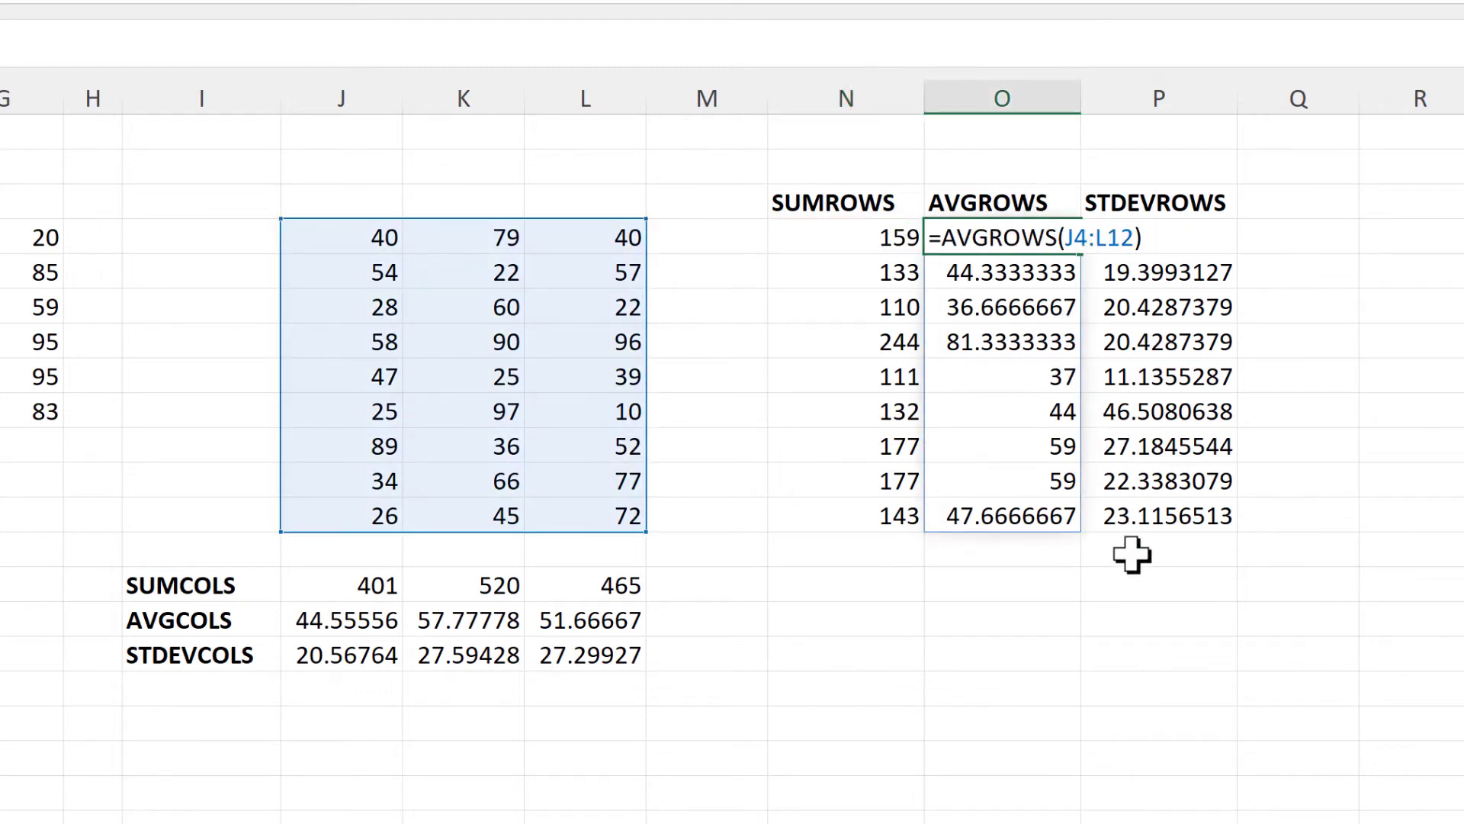
{"action": "key", "text": "Return"}
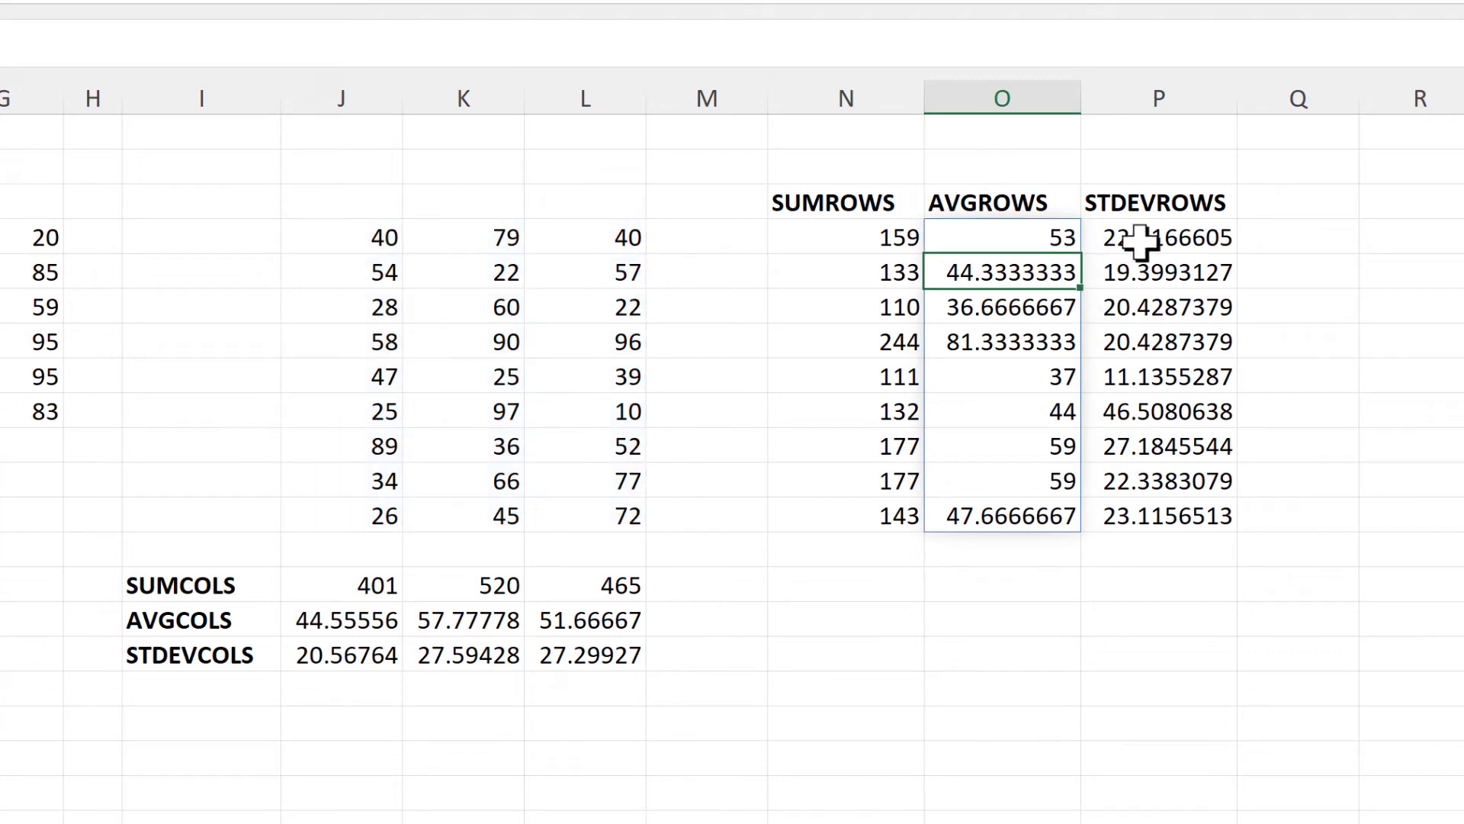
{"action": "left_click", "coordinate": [1118, 240]}
{"action": "key", "text": "F2"}
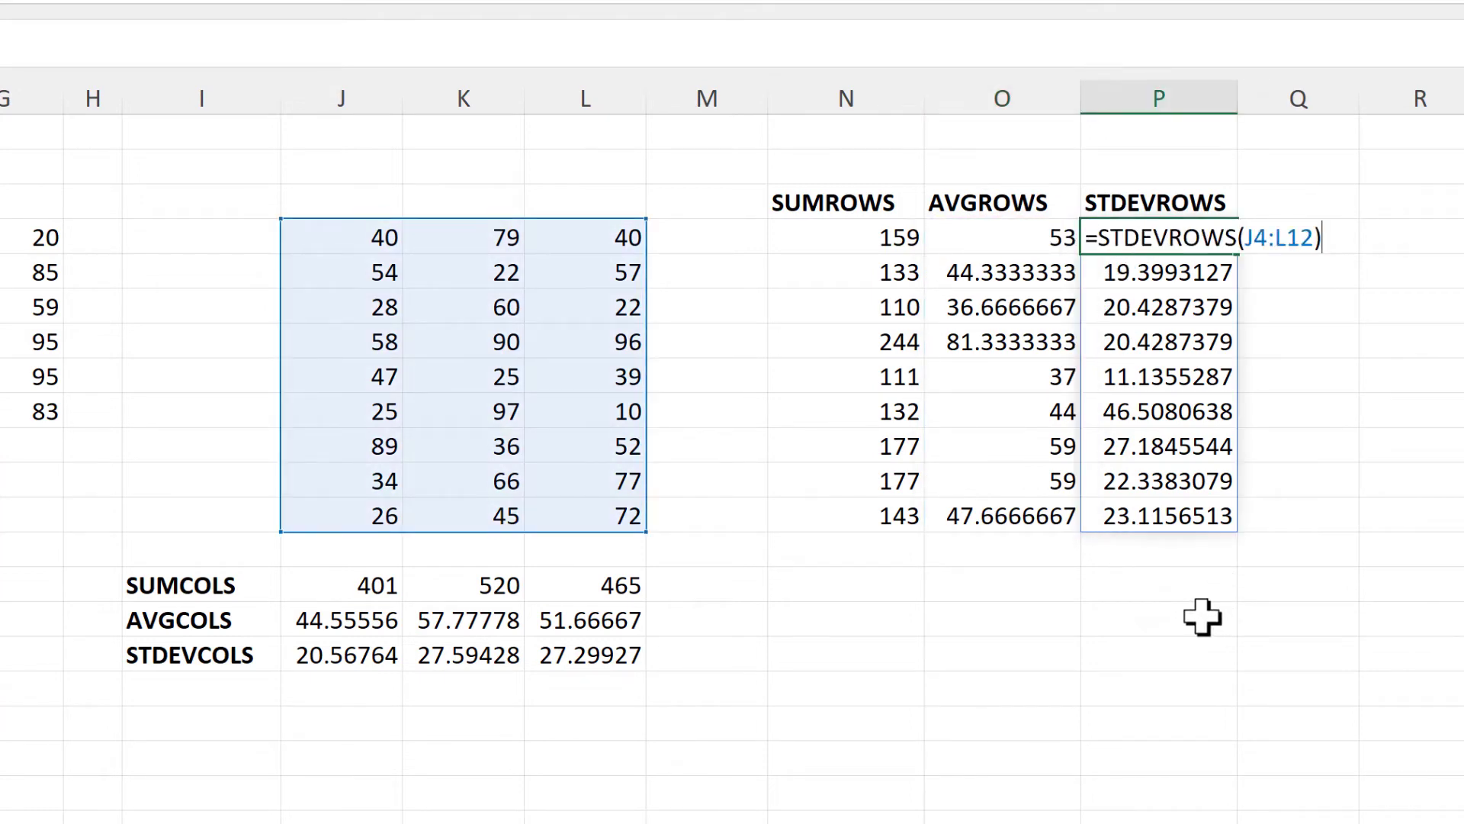
{"action": "key", "text": "Return"}
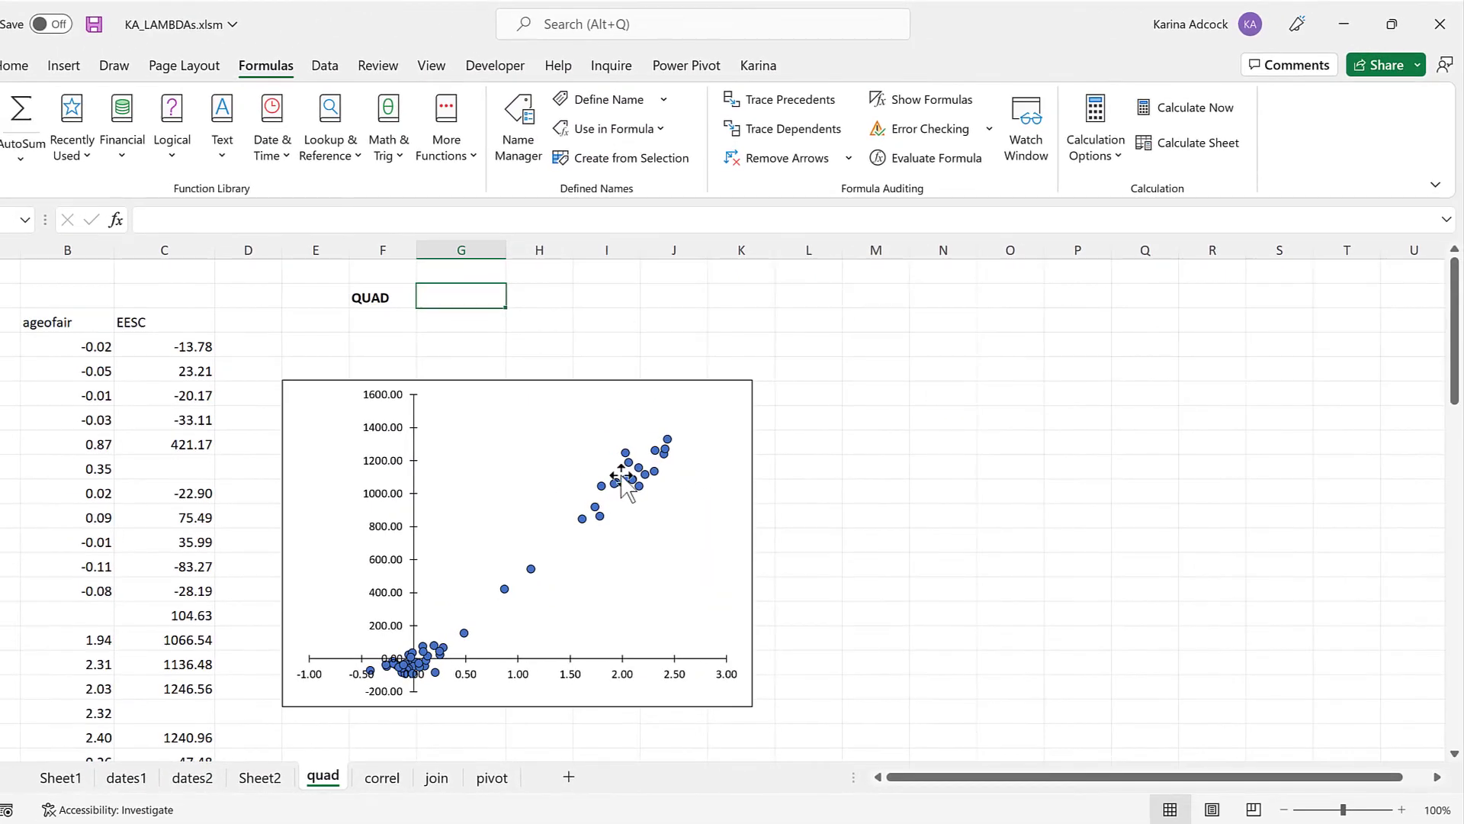
Step: On the quad sheet, add a trendline to the scatter chart of the EESC data
{"action": "left_click", "coordinate": [633, 479]}
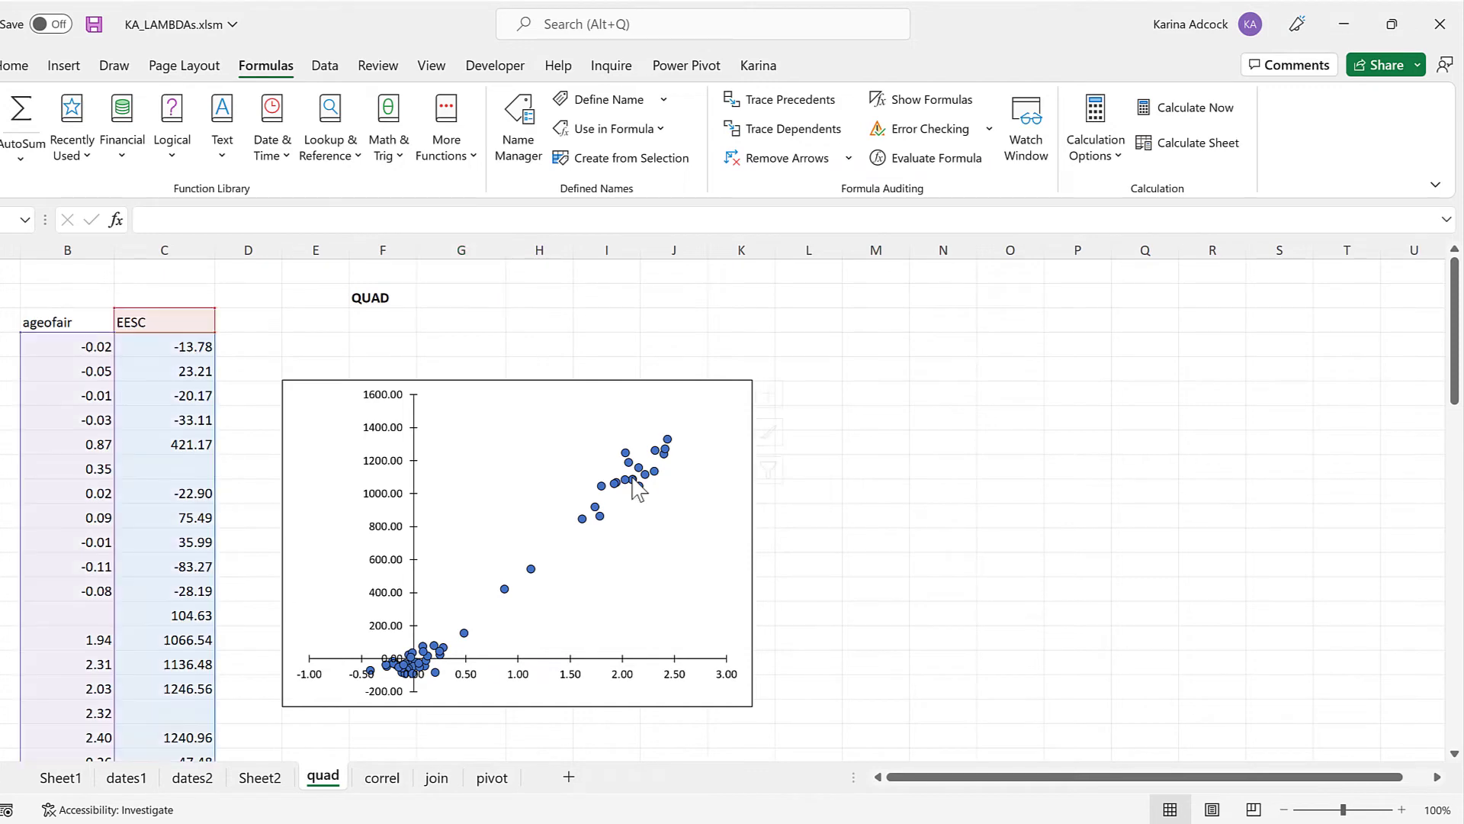
{"action": "left_click", "coordinate": [785, 403]}
{"action": "left_click", "coordinate": [813, 614]}
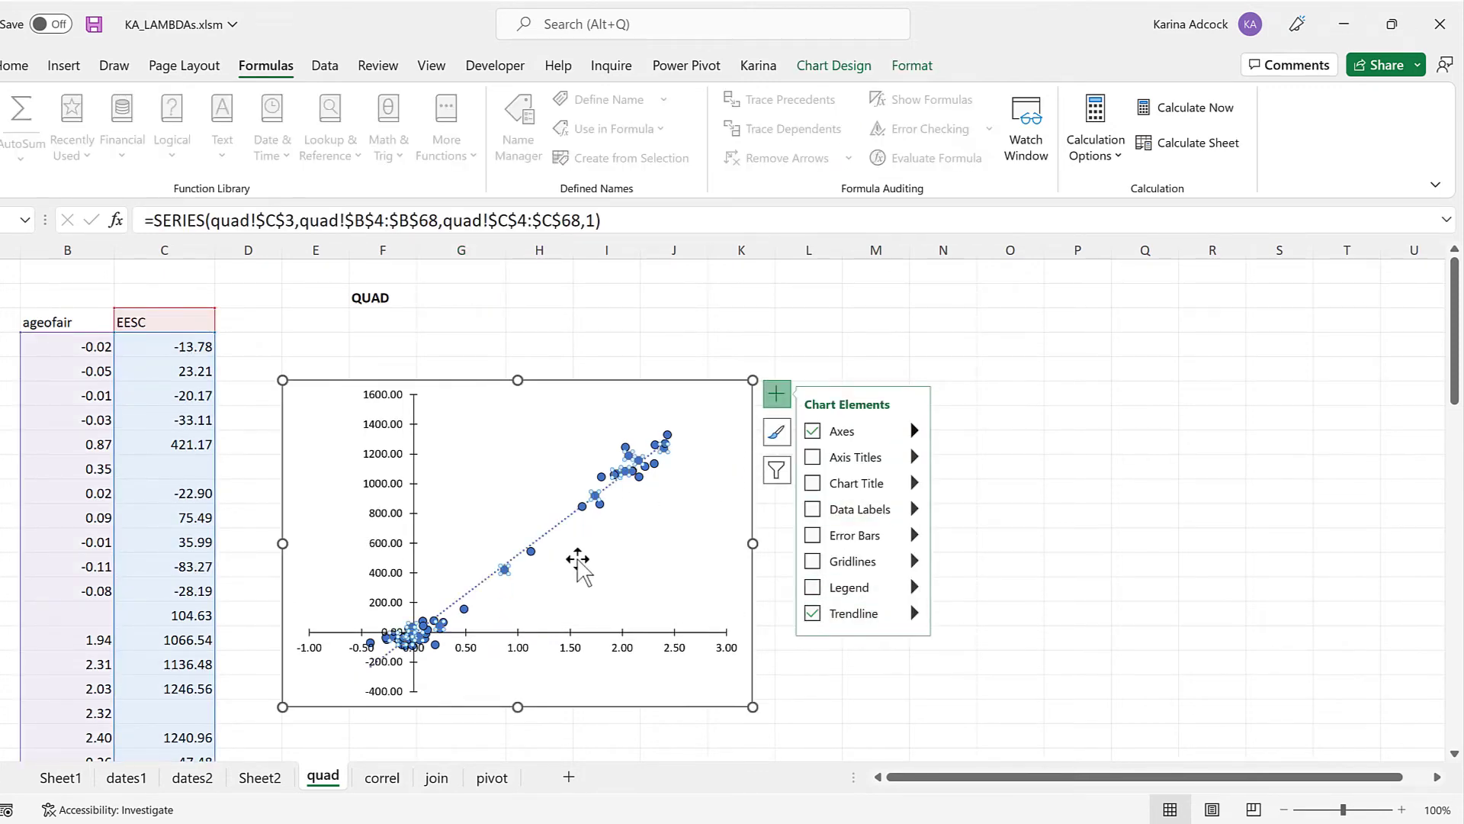
{"action": "left_click", "coordinate": [609, 367]}
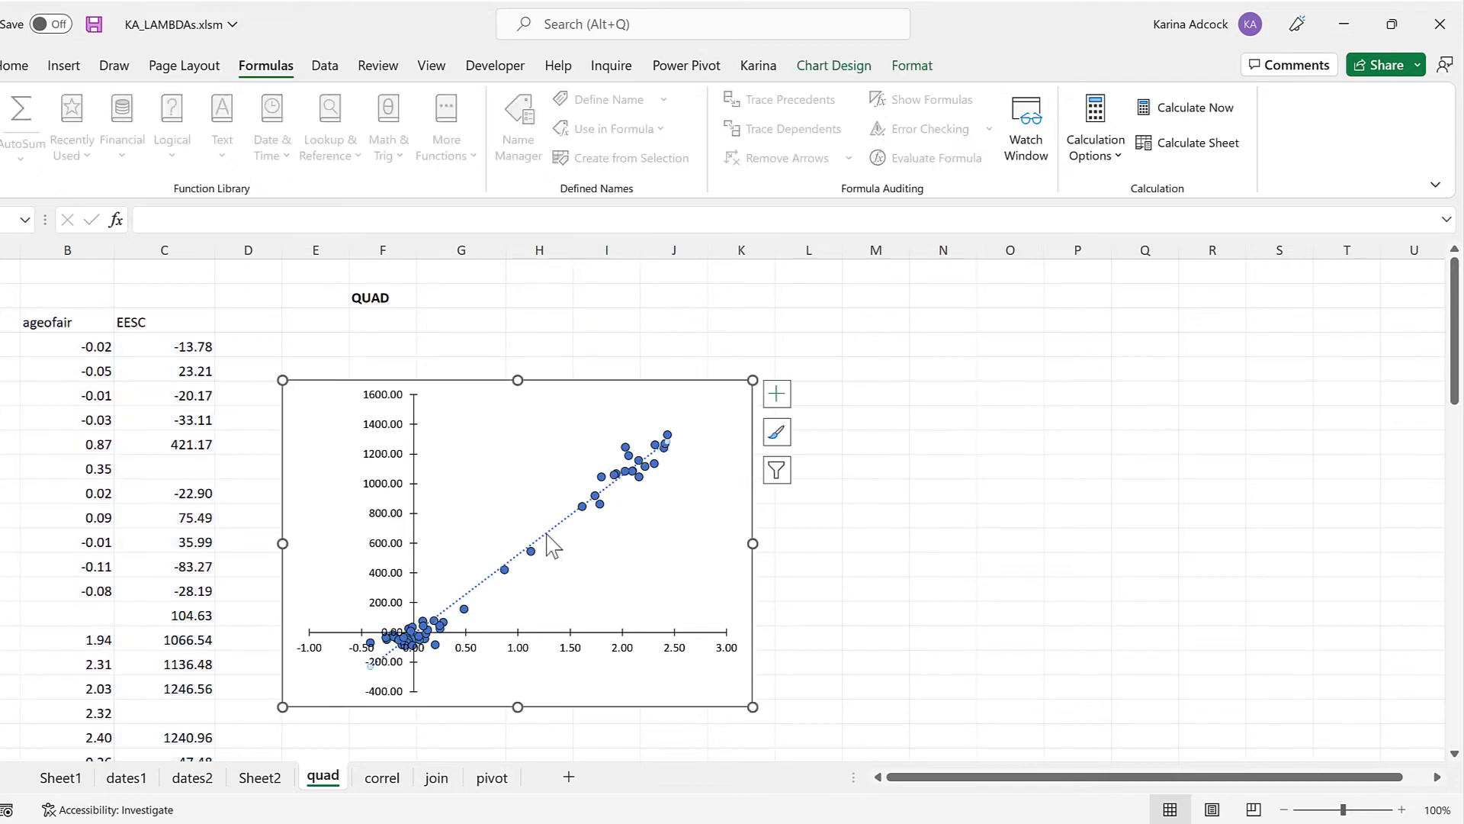
Step: Format the scatter chart's trendline as Polynomial of order 2 and display its equation on the chart
{"action": "double_click", "coordinate": [547, 534]}
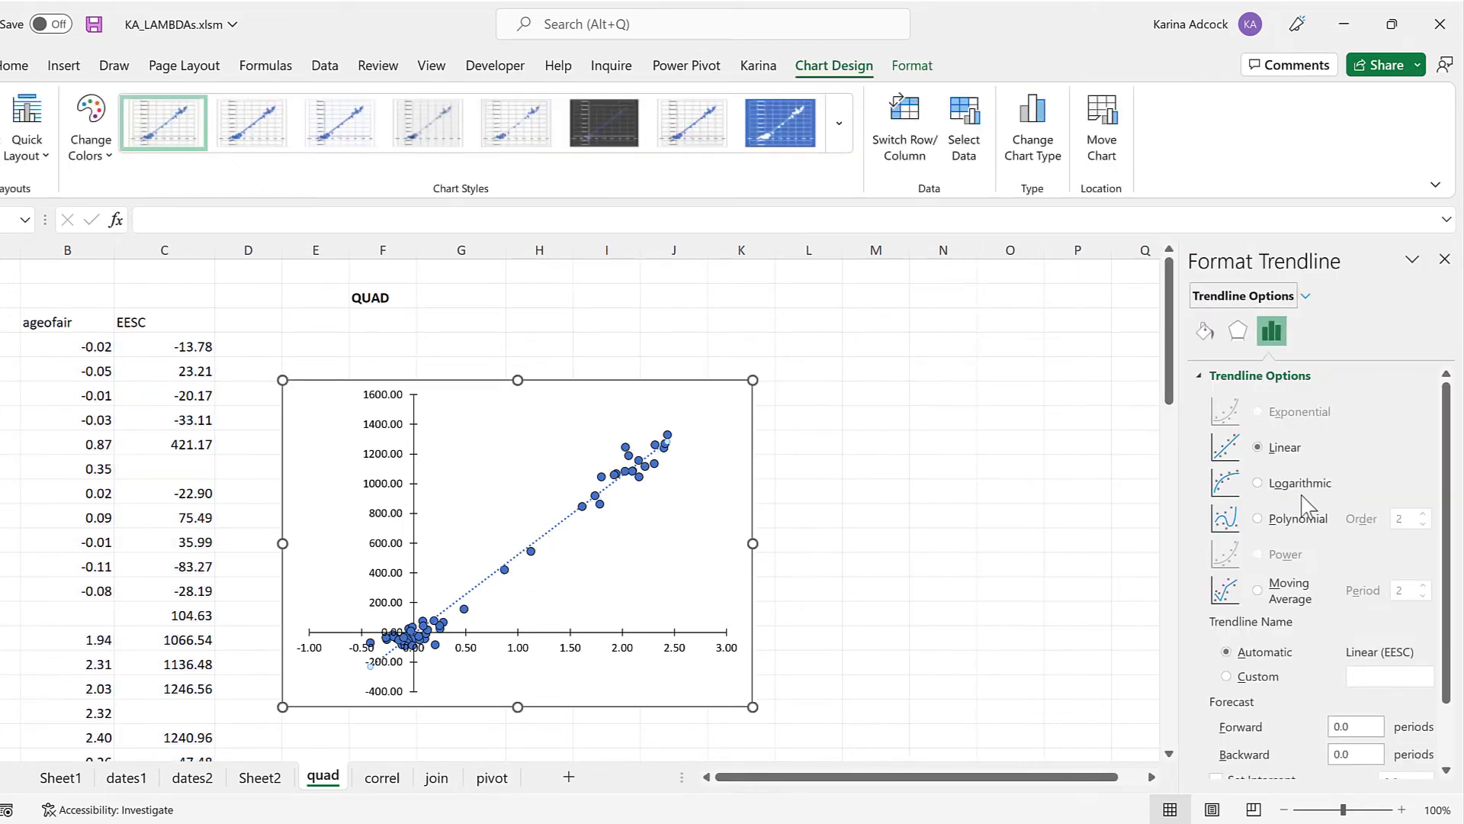
{"action": "left_click", "coordinate": [1284, 519]}
{"action": "scroll", "coordinate": [1284, 562], "scroll_direction": "down", "scroll_amount": 2}
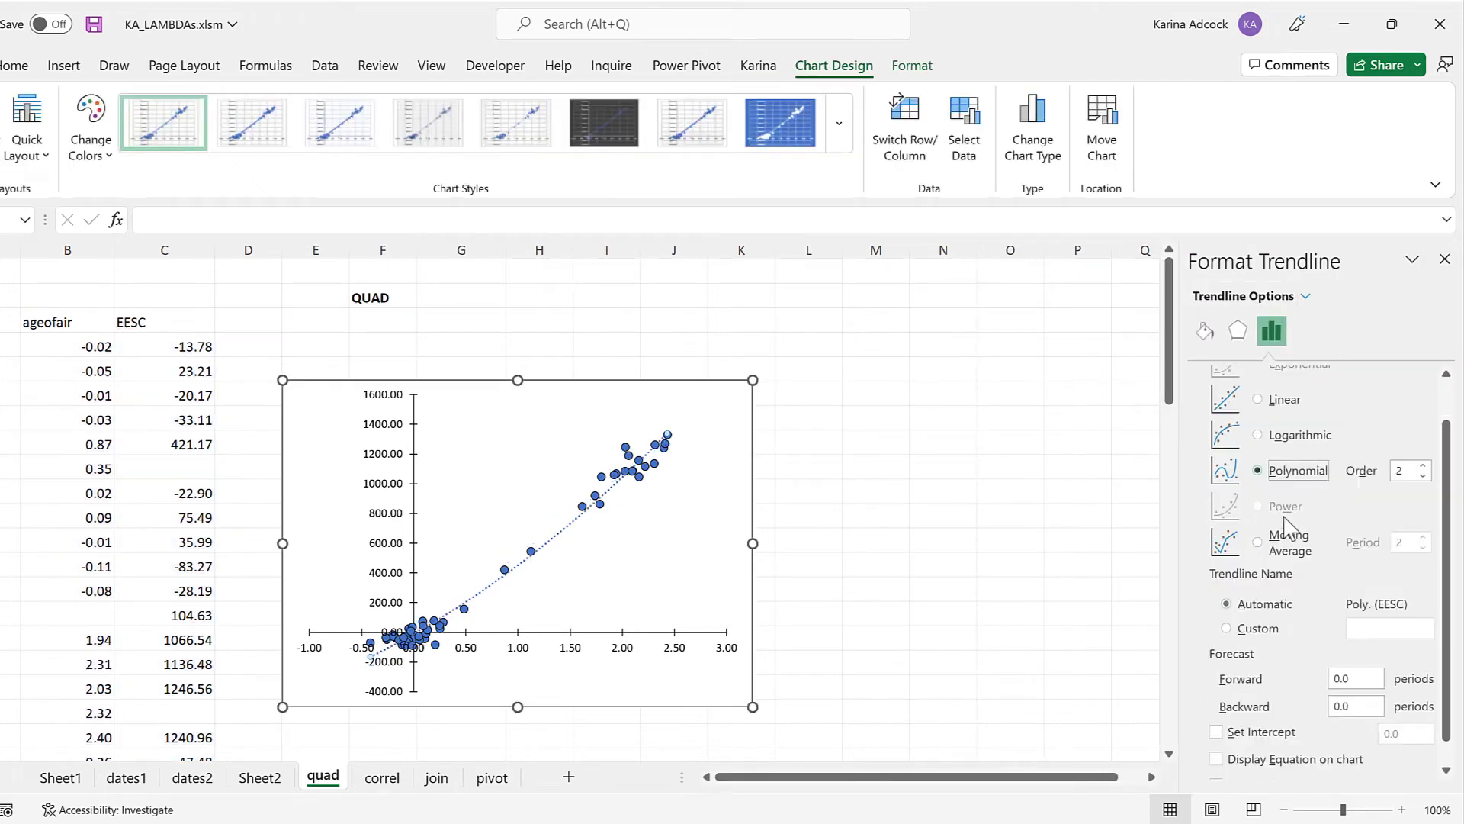
{"action": "left_click", "coordinate": [1217, 733]}
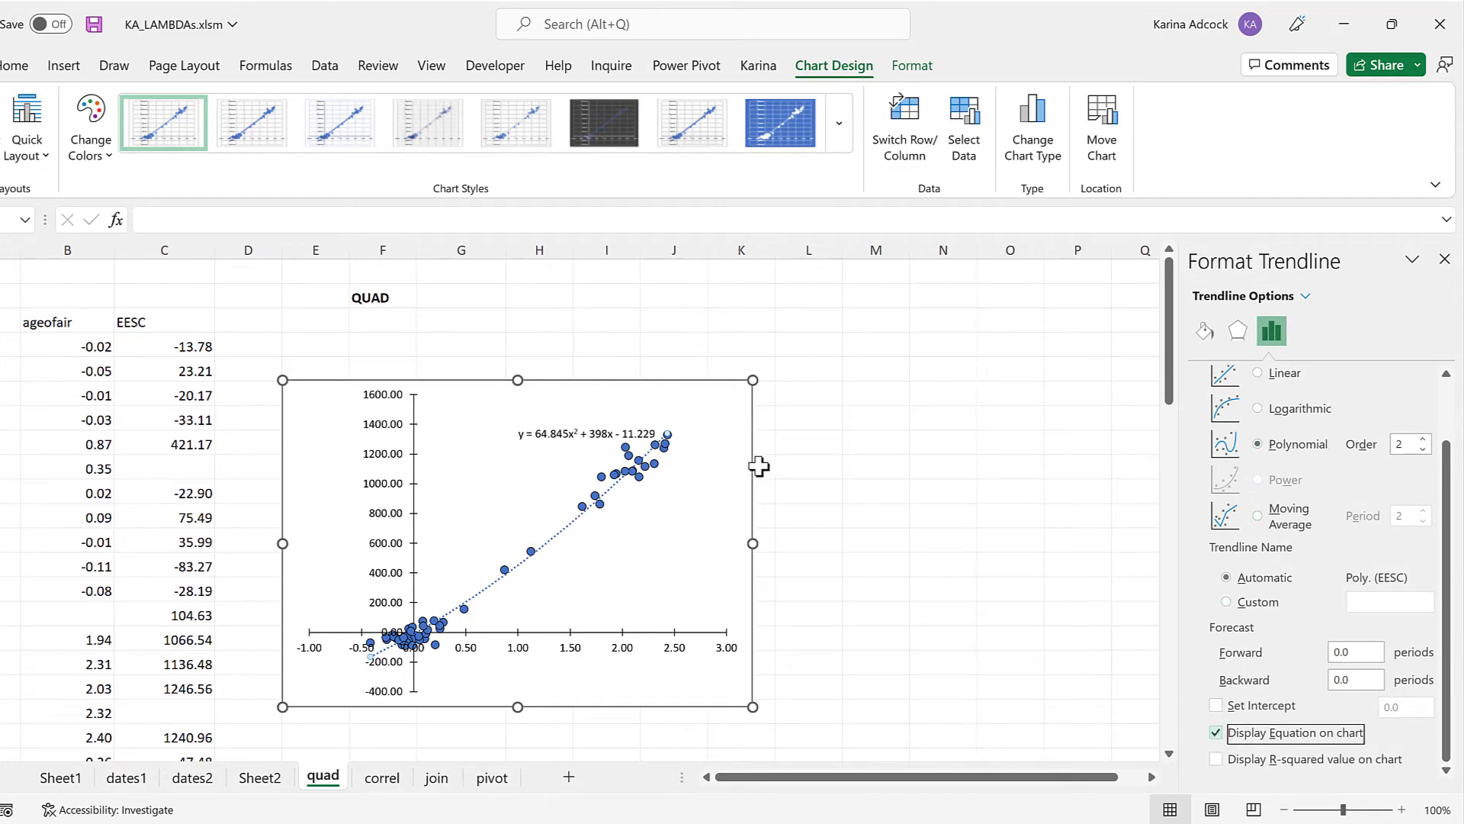
Step: Enlarge the trendline equation's text and move the label to the empty area above the data points
{"action": "left_click", "coordinate": [594, 438]}
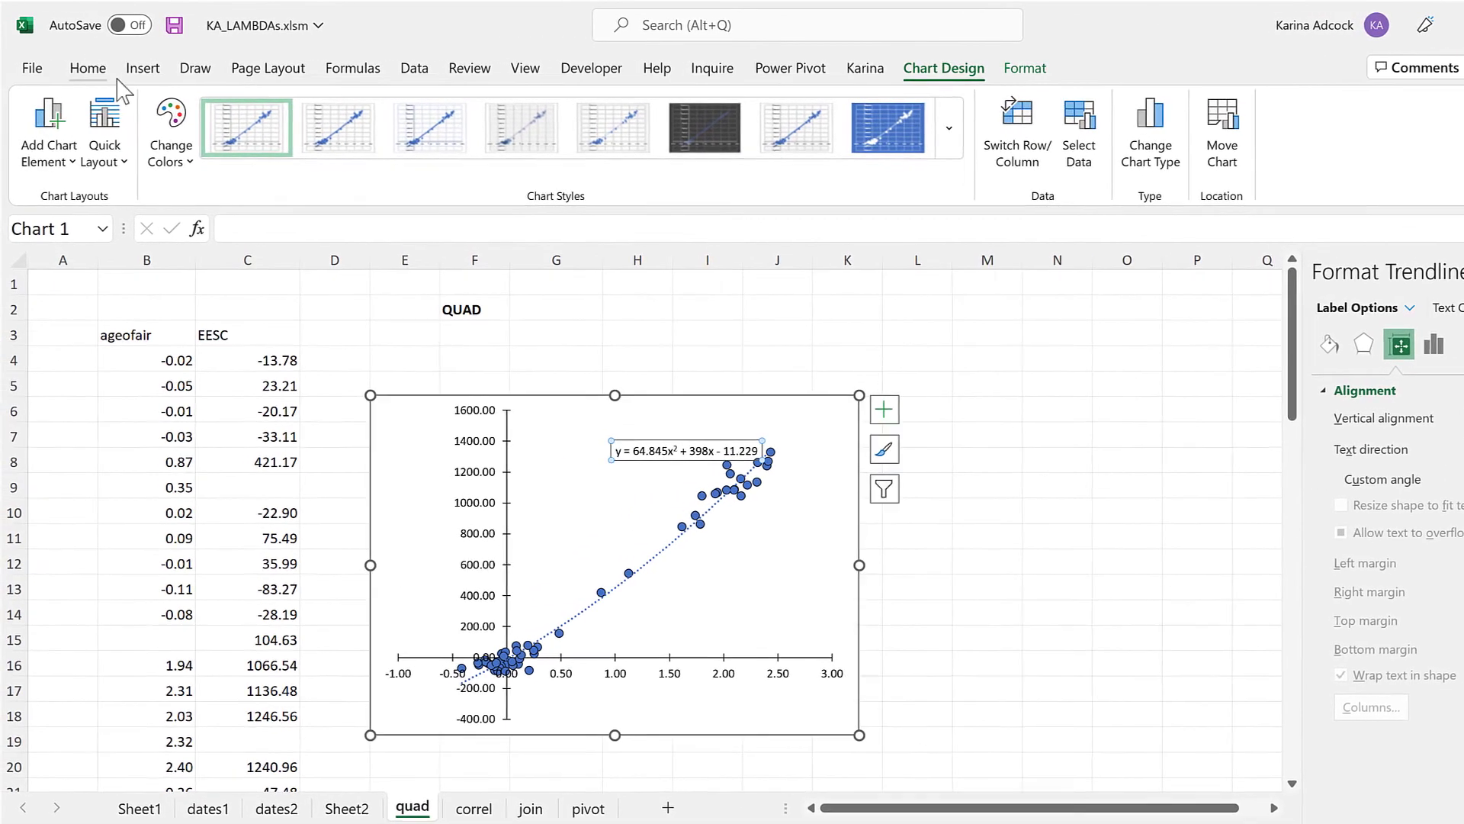
{"action": "left_click", "coordinate": [11, 65]}
{"action": "left_click", "coordinate": [400, 113]}
{"action": "left_click", "coordinate": [401, 112]}
{"action": "left_click", "coordinate": [400, 113]}
{"action": "left_click", "coordinate": [401, 112]}
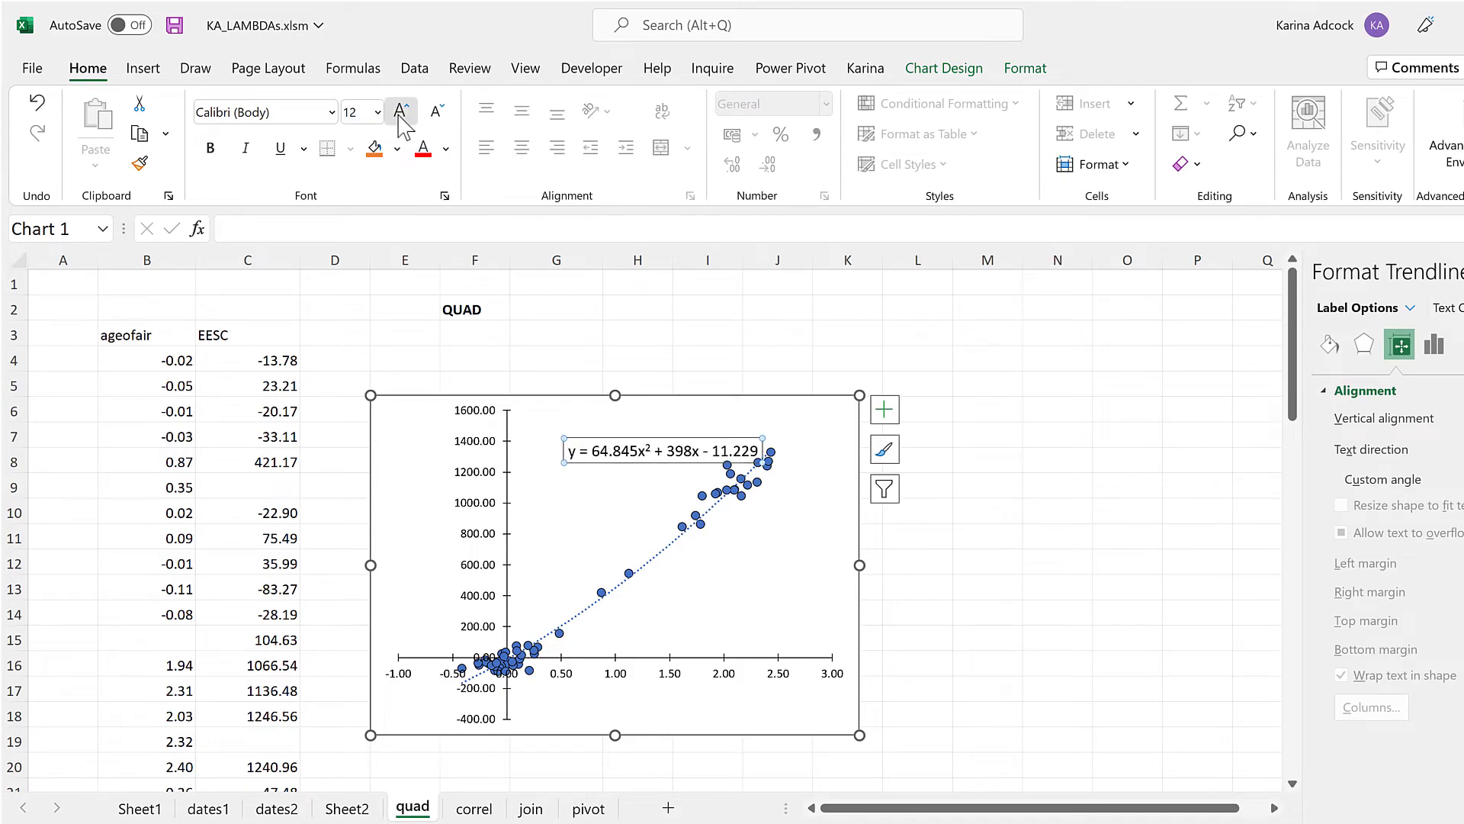
{"action": "left_click", "coordinate": [401, 112]}
{"action": "left_click_drag", "start_coordinate": [538, 441], "coordinate": [566, 411]}
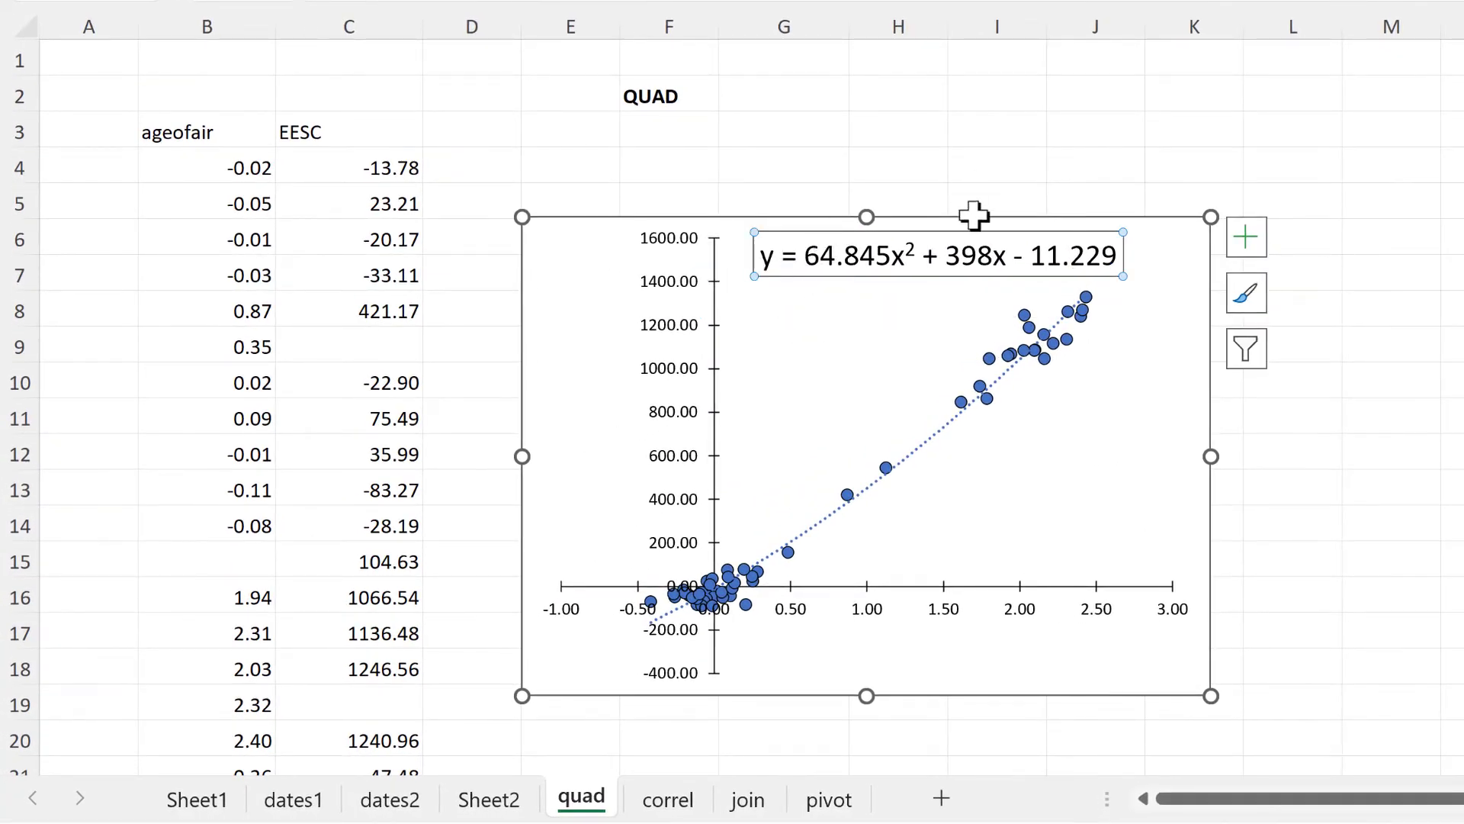
Step: Calculate the quadratic coefficients by entering =QUAD(B4:B68,C4:C68) in cell G2 and compare them with the chart's trendline equation
{"action": "left_click", "coordinate": [800, 105]}
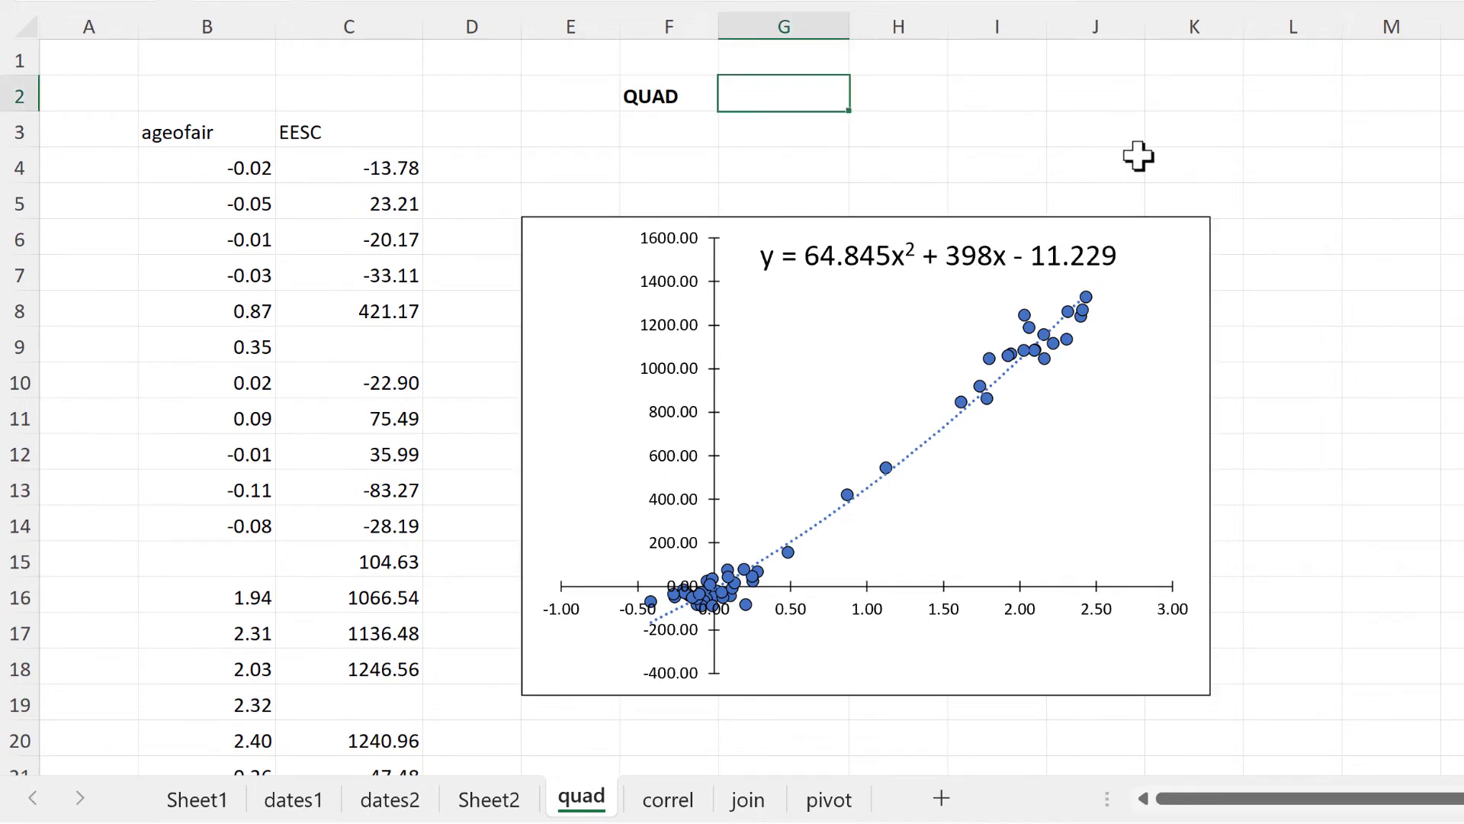
{"action": "left_click", "coordinate": [946, 120]}
{"action": "left_click", "coordinate": [835, 90]}
{"action": "type", "text": "=quad"}
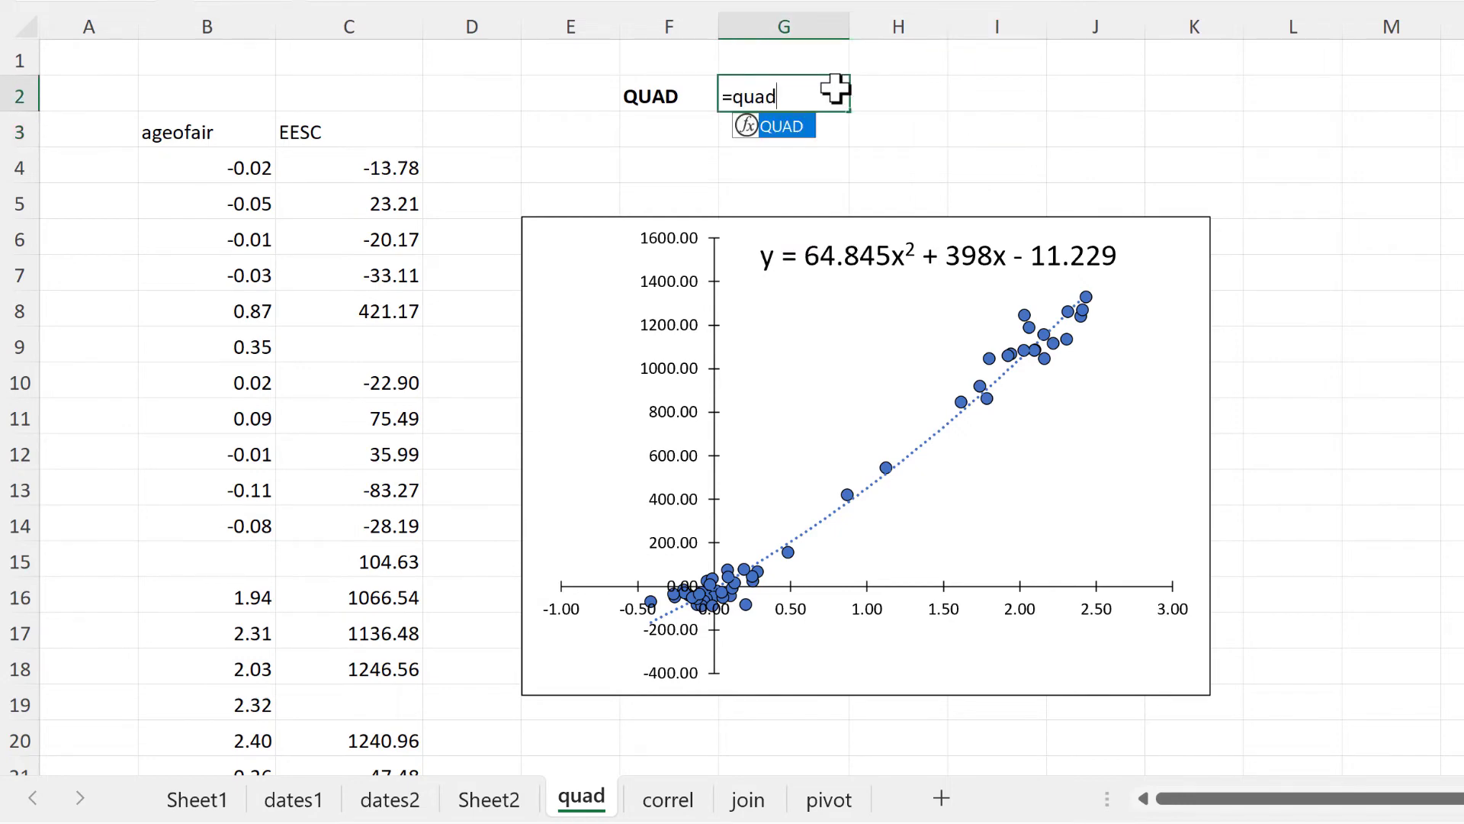
{"action": "key", "text": "Tab"}
{"action": "left_click_drag", "start_coordinate": [234, 168], "coordinate": [237, 705]}
{"action": "type", "text": ","}
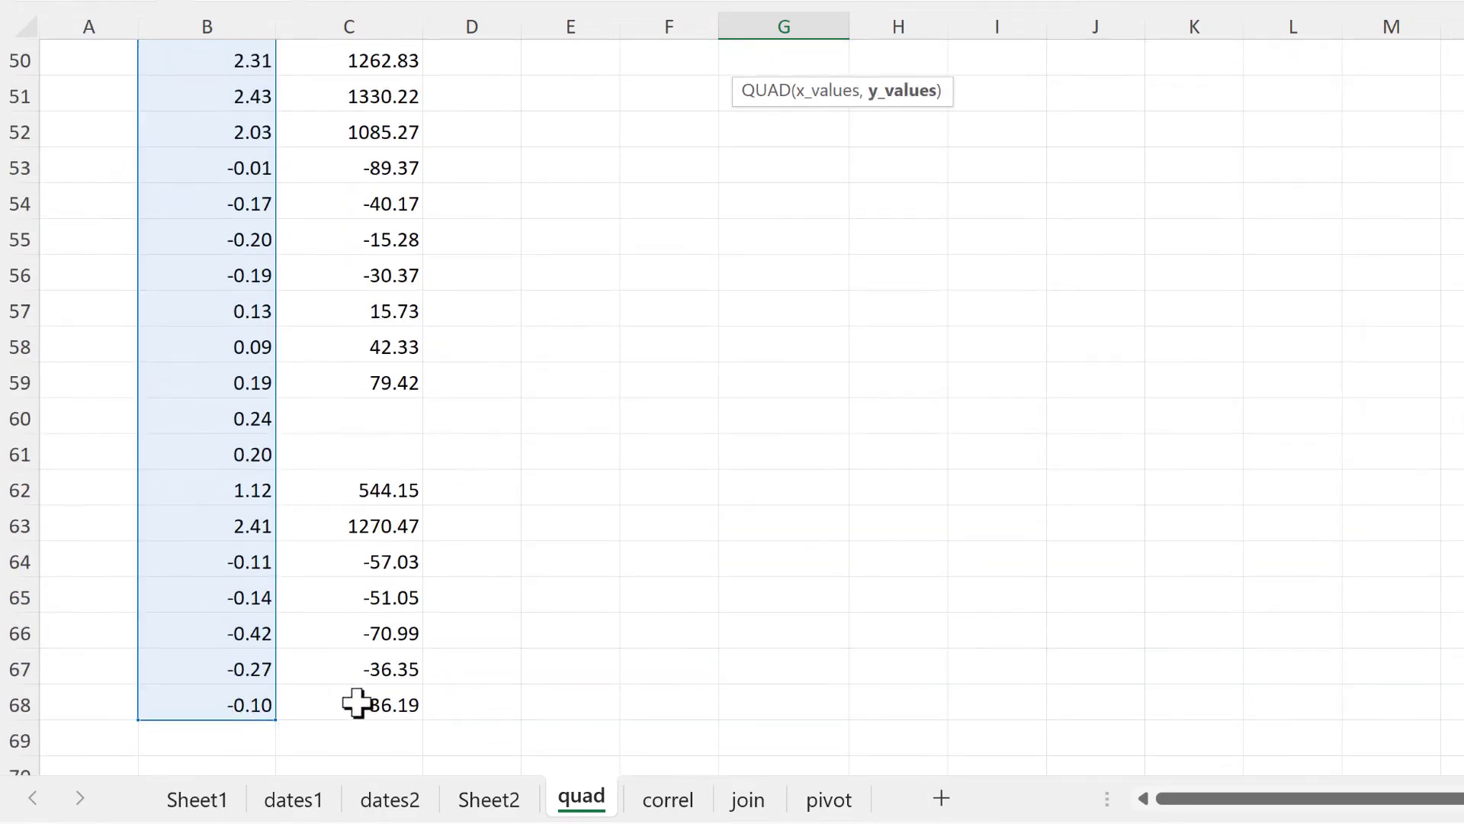
{"action": "left_click_drag", "start_coordinate": [356, 702], "coordinate": [335, 164]}
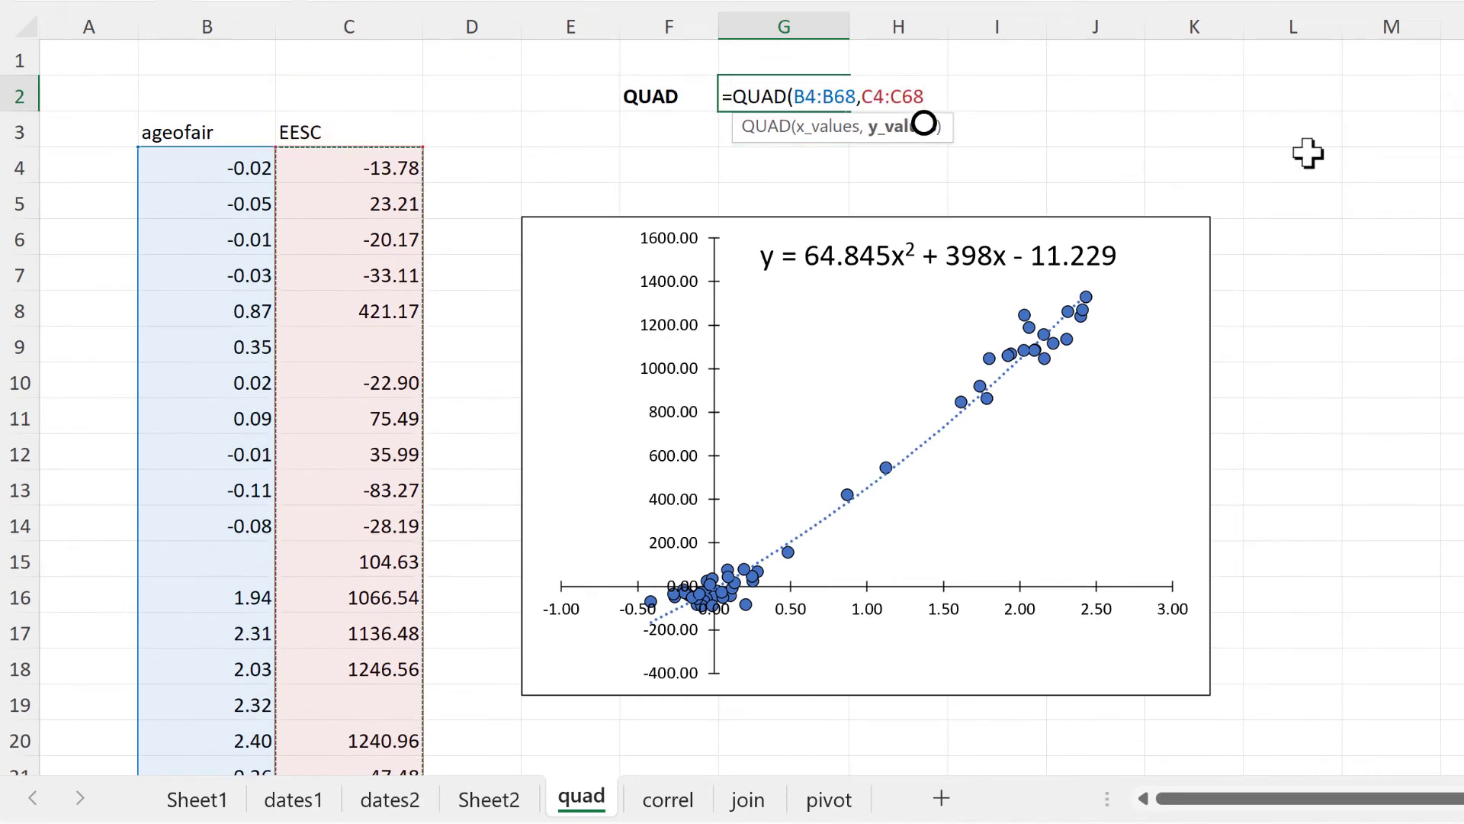
{"action": "type", "text": ")"}
{"action": "key", "text": "Return"}
{"action": "left_click", "coordinate": [774, 92]}
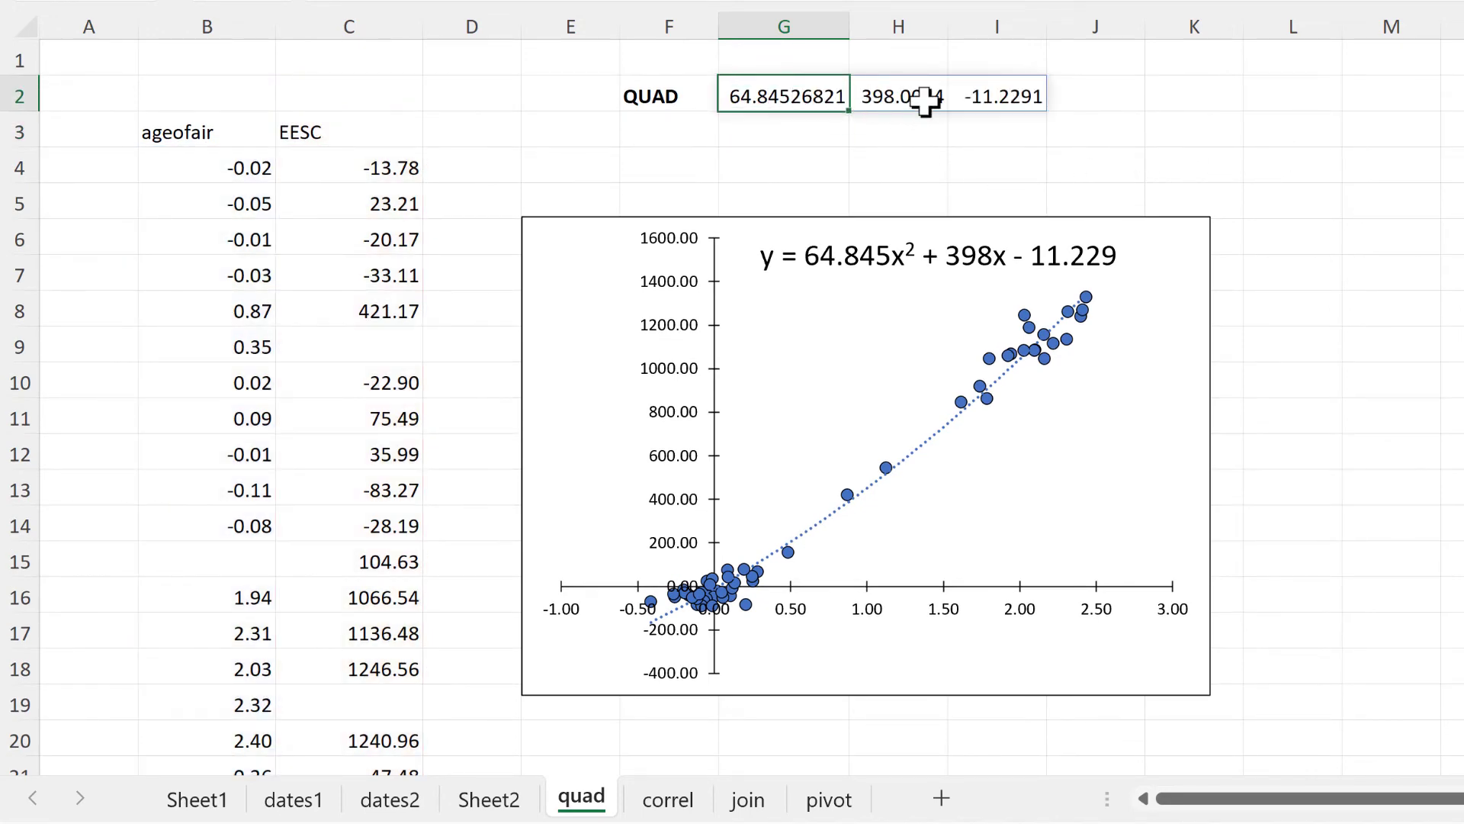
{"action": "left_click", "coordinate": [927, 100]}
{"action": "left_click", "coordinate": [983, 99]}
{"action": "left_click", "coordinate": [1010, 173]}
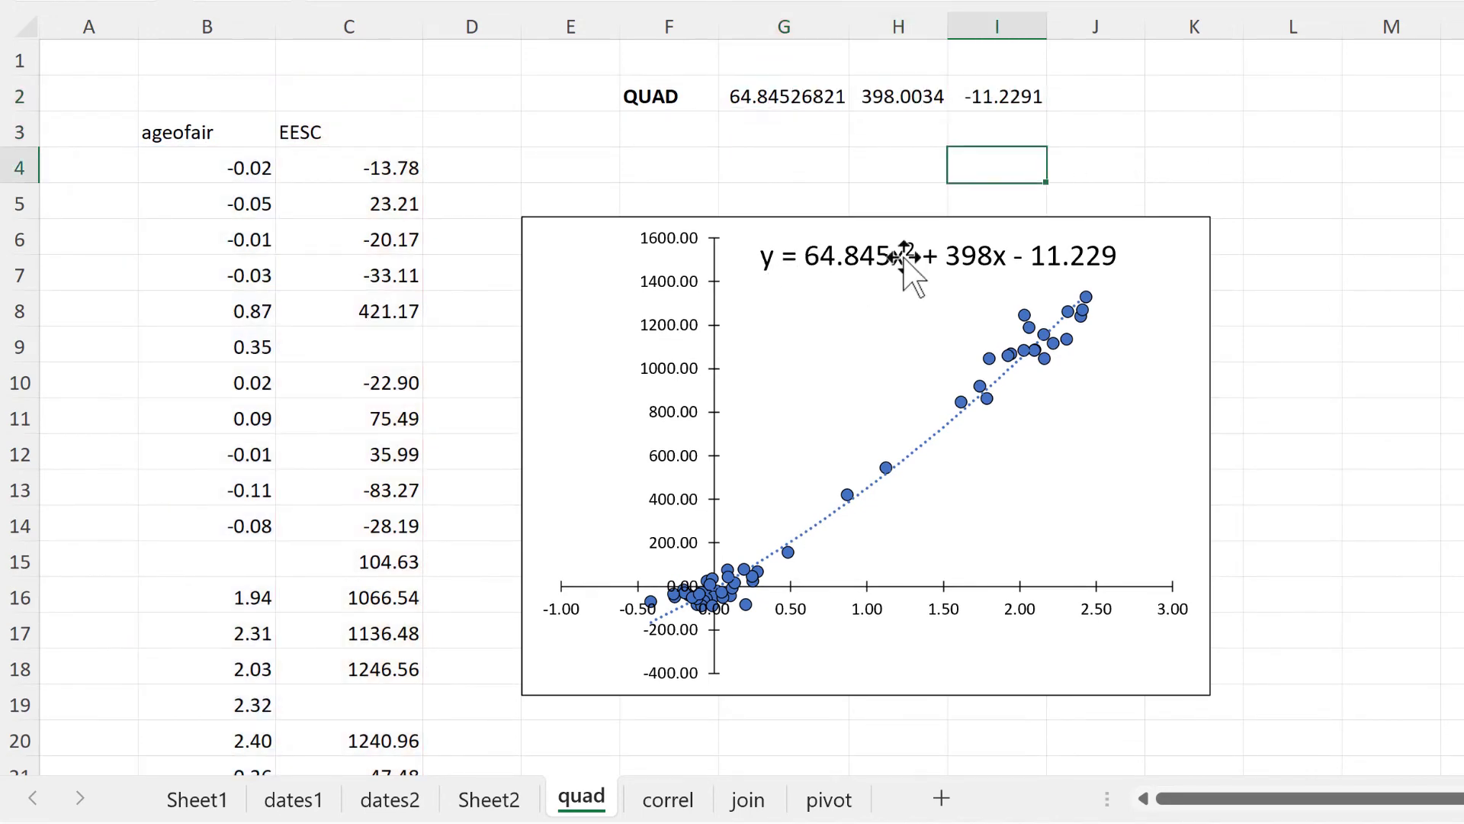
{"action": "left_click", "coordinate": [1152, 157]}
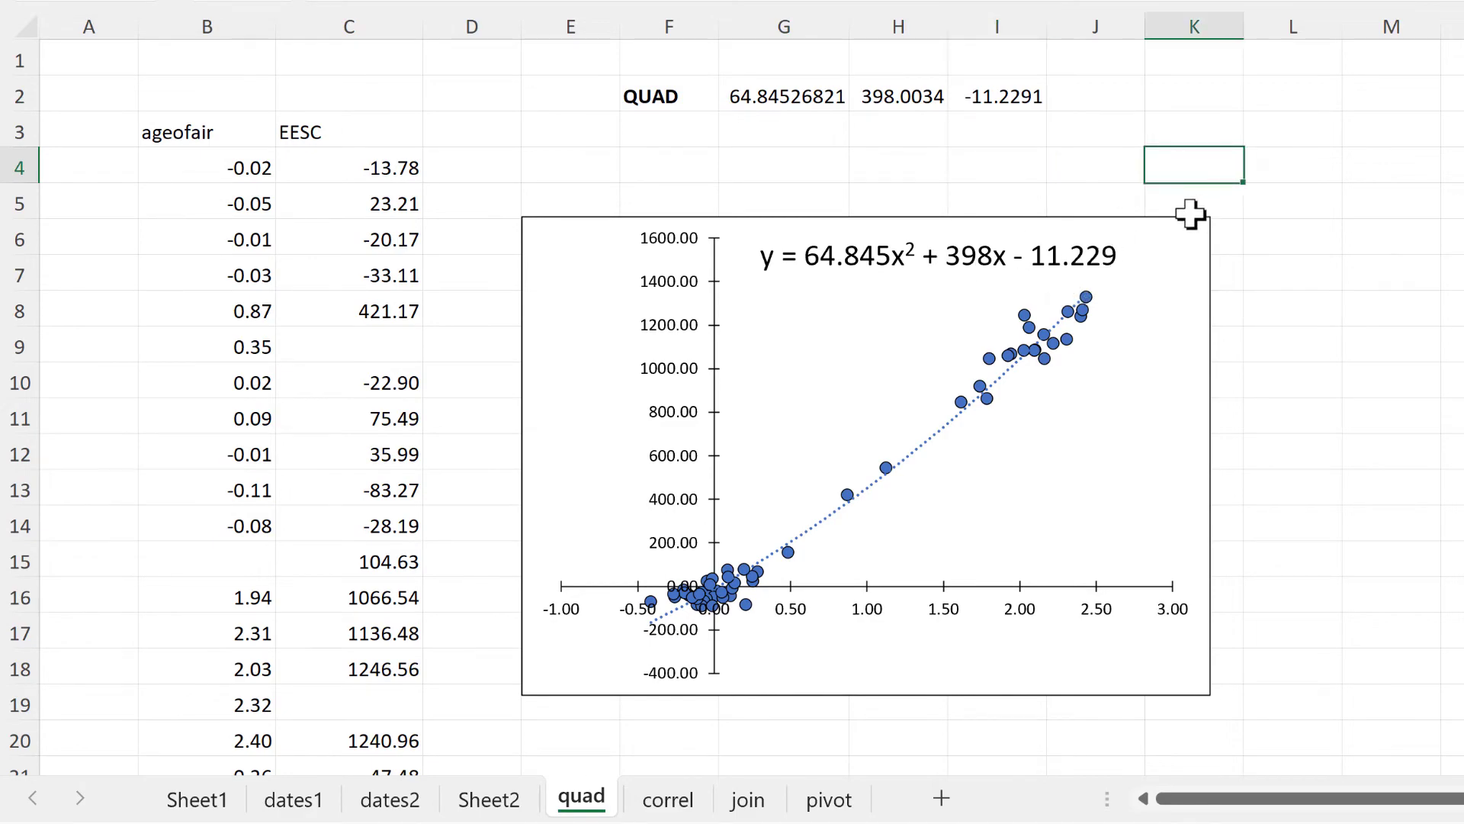
Step: On the correl sheet, correlate CFC-11 with HCFC-141b by entering =SPEARMANS(B4:B22,E4:E22) in cell G4
{"action": "left_click", "coordinate": [654, 807]}
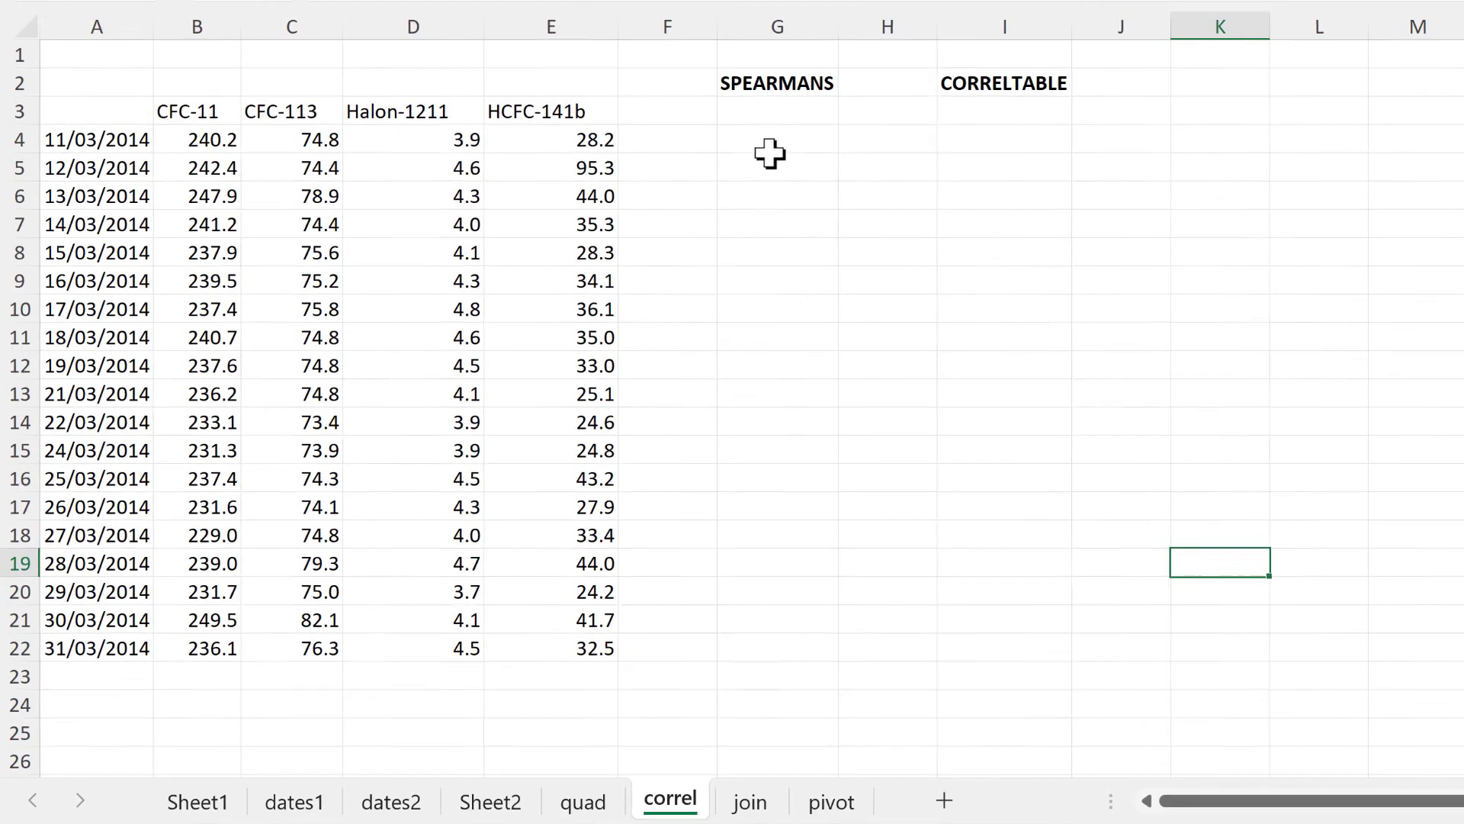
{"action": "left_click", "coordinate": [768, 154]}
{"action": "scroll", "coordinate": [925, 294], "scroll_direction": "up", "scroll_amount": 2}
{"action": "type", "text": "=sp"}
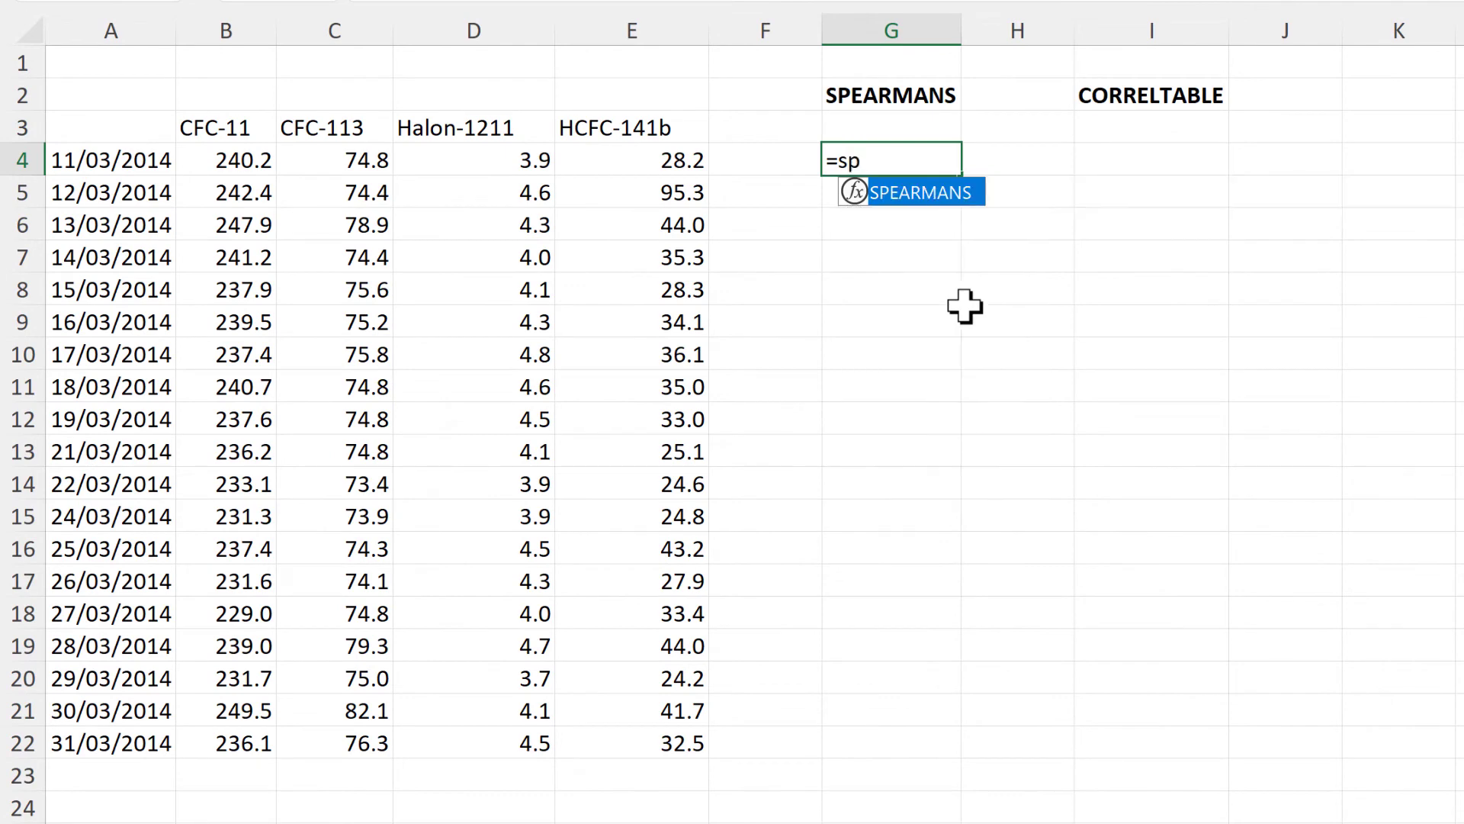
{"action": "type", "text": "e"}
{"action": "key", "text": "Tab"}
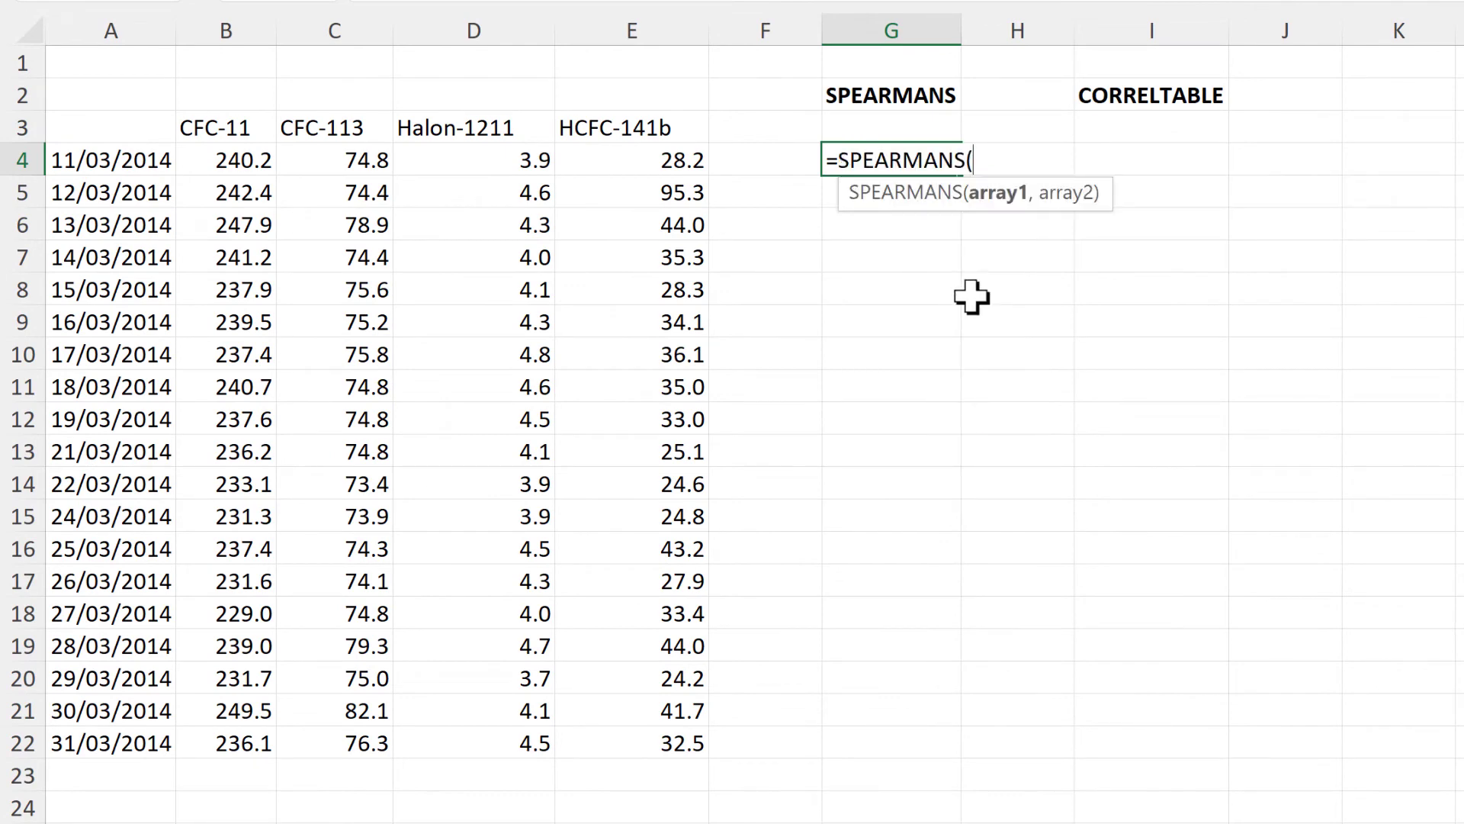
{"action": "left_click_drag", "start_coordinate": [246, 174], "coordinate": [258, 745]}
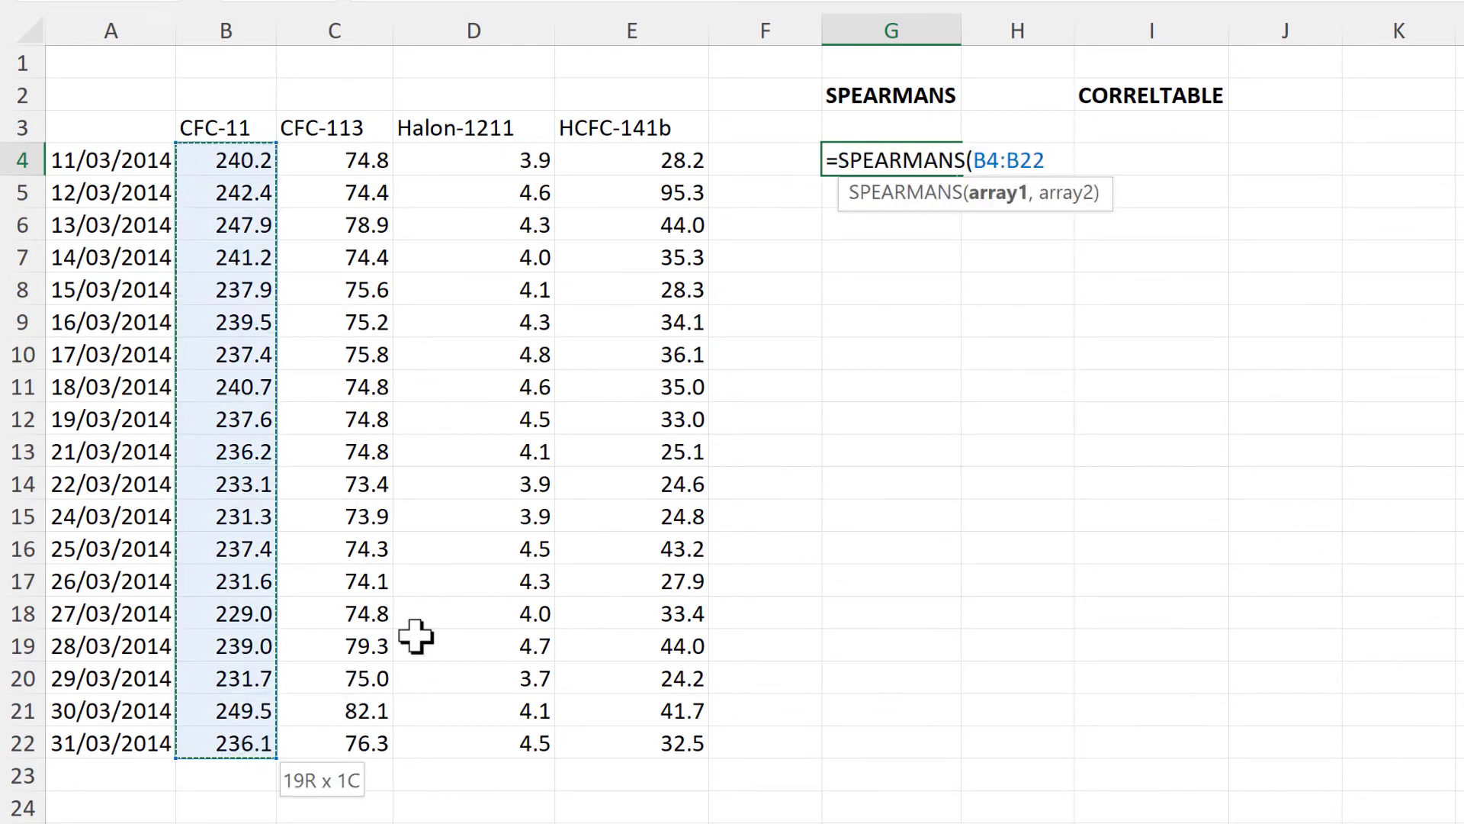
{"action": "type", "text": ","}
{"action": "left_click_drag", "start_coordinate": [637, 170], "coordinate": [639, 735]}
{"action": "key", "text": "Return"}
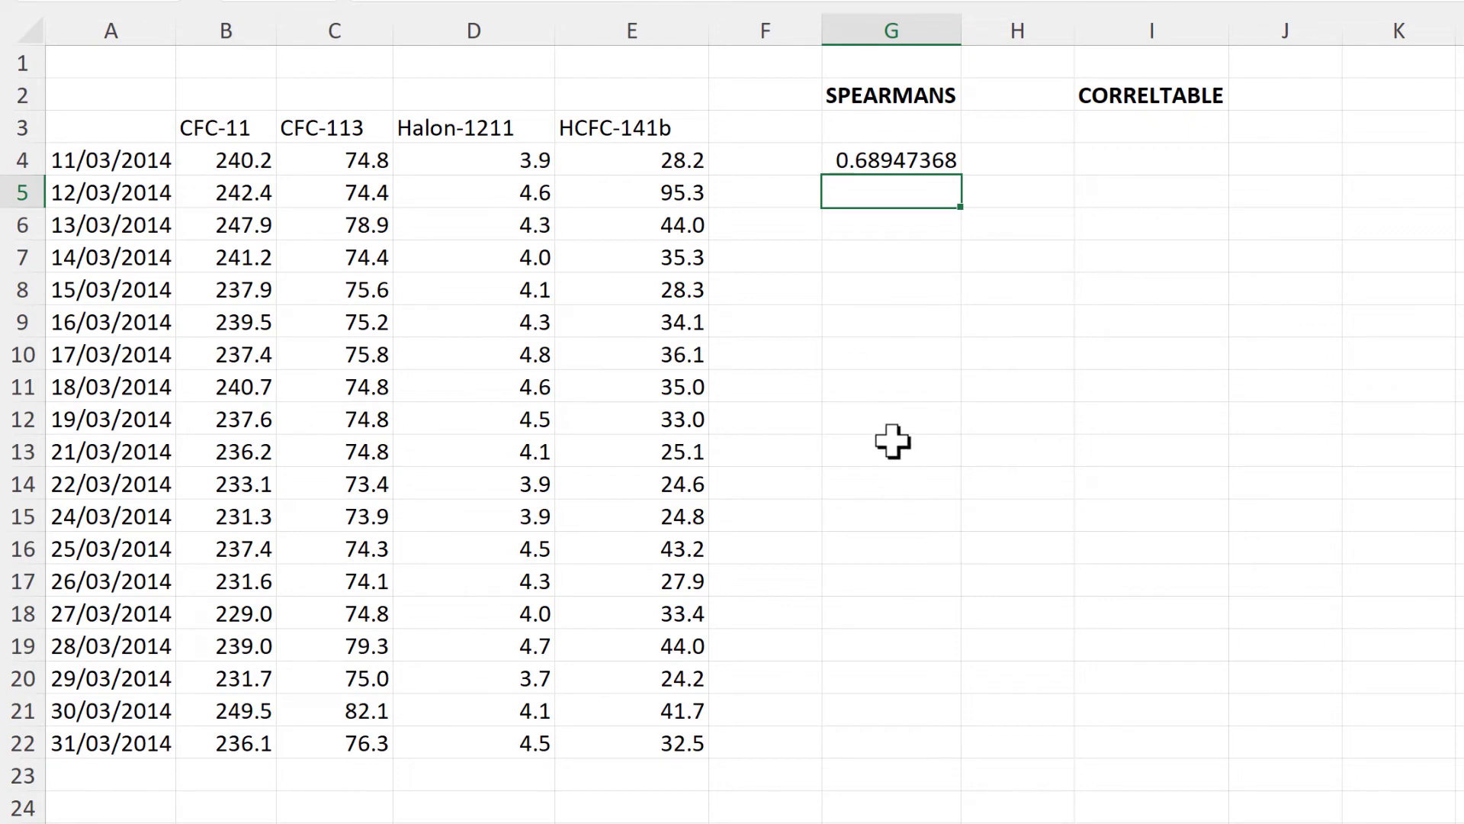
Step: Build a correlation table of all four gas columns, including their headers, by entering =CORRELTABLE(B3:E22) in cell I4
{"action": "left_click", "coordinate": [1169, 151]}
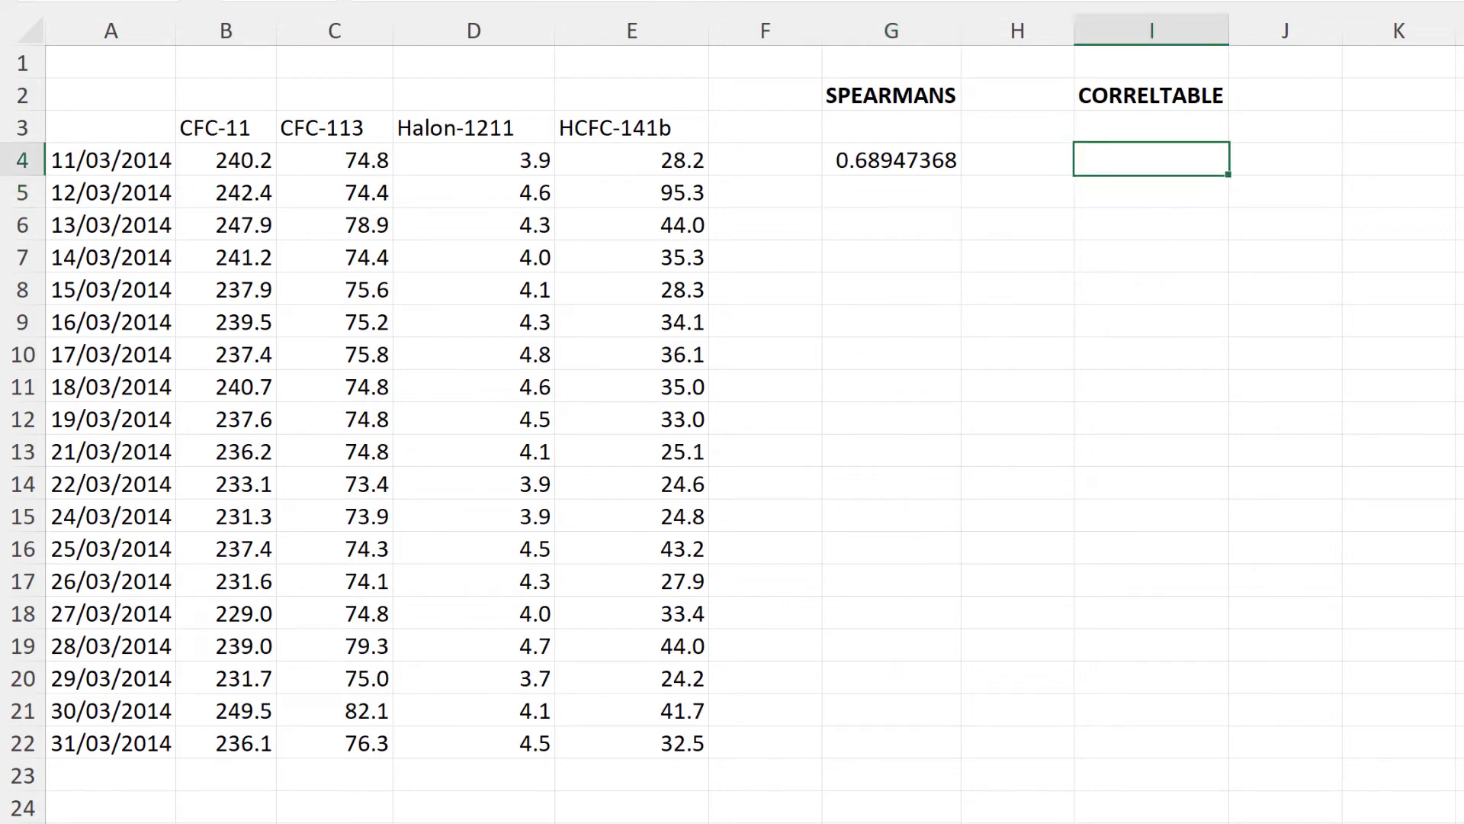
{"action": "type", "text": "=correl"}
{"action": "key", "text": "Tab"}
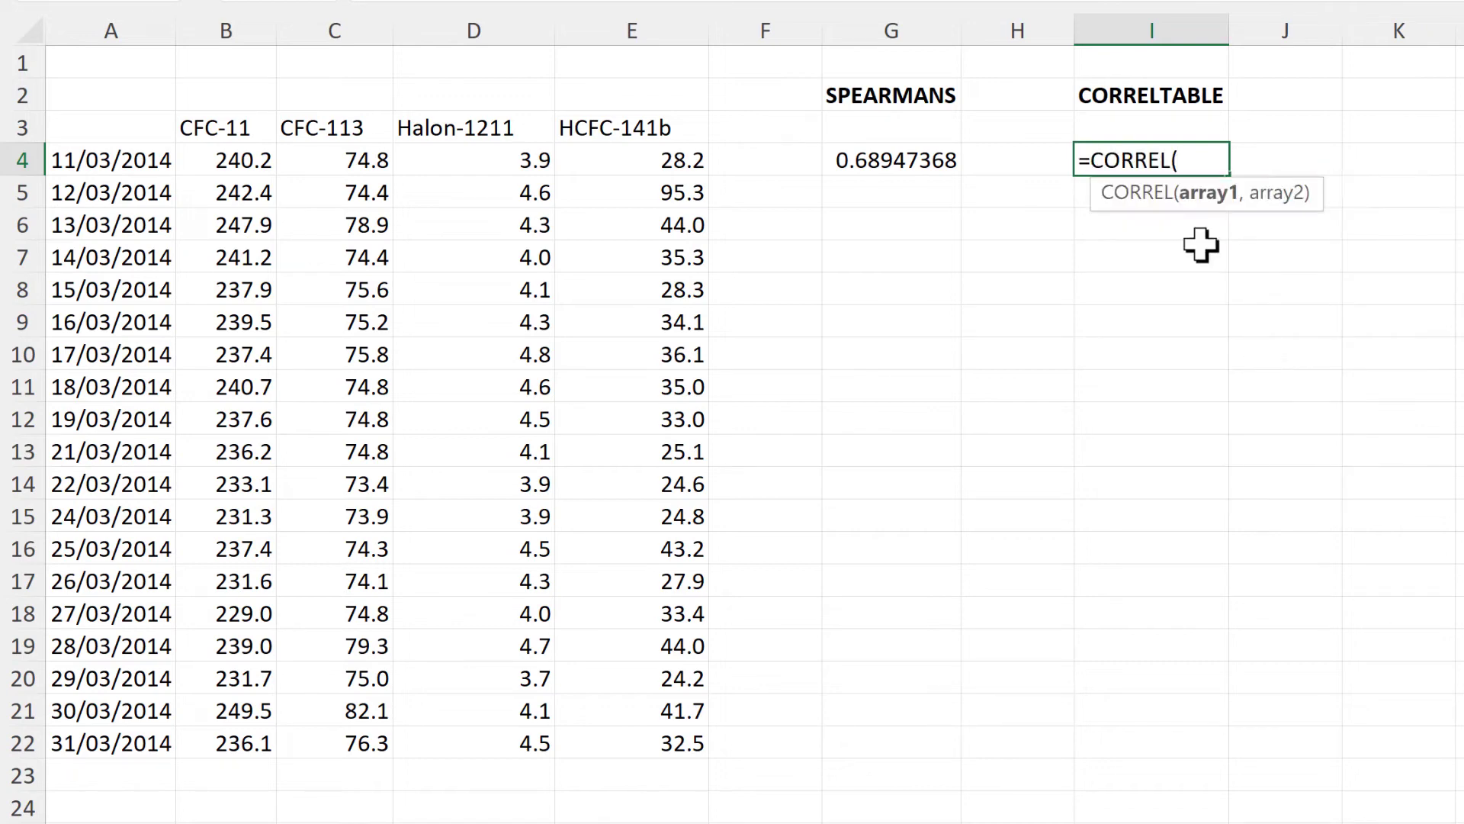
{"action": "key", "text": "BackSpace"}
{"action": "double_click", "coordinate": [1194, 222]}
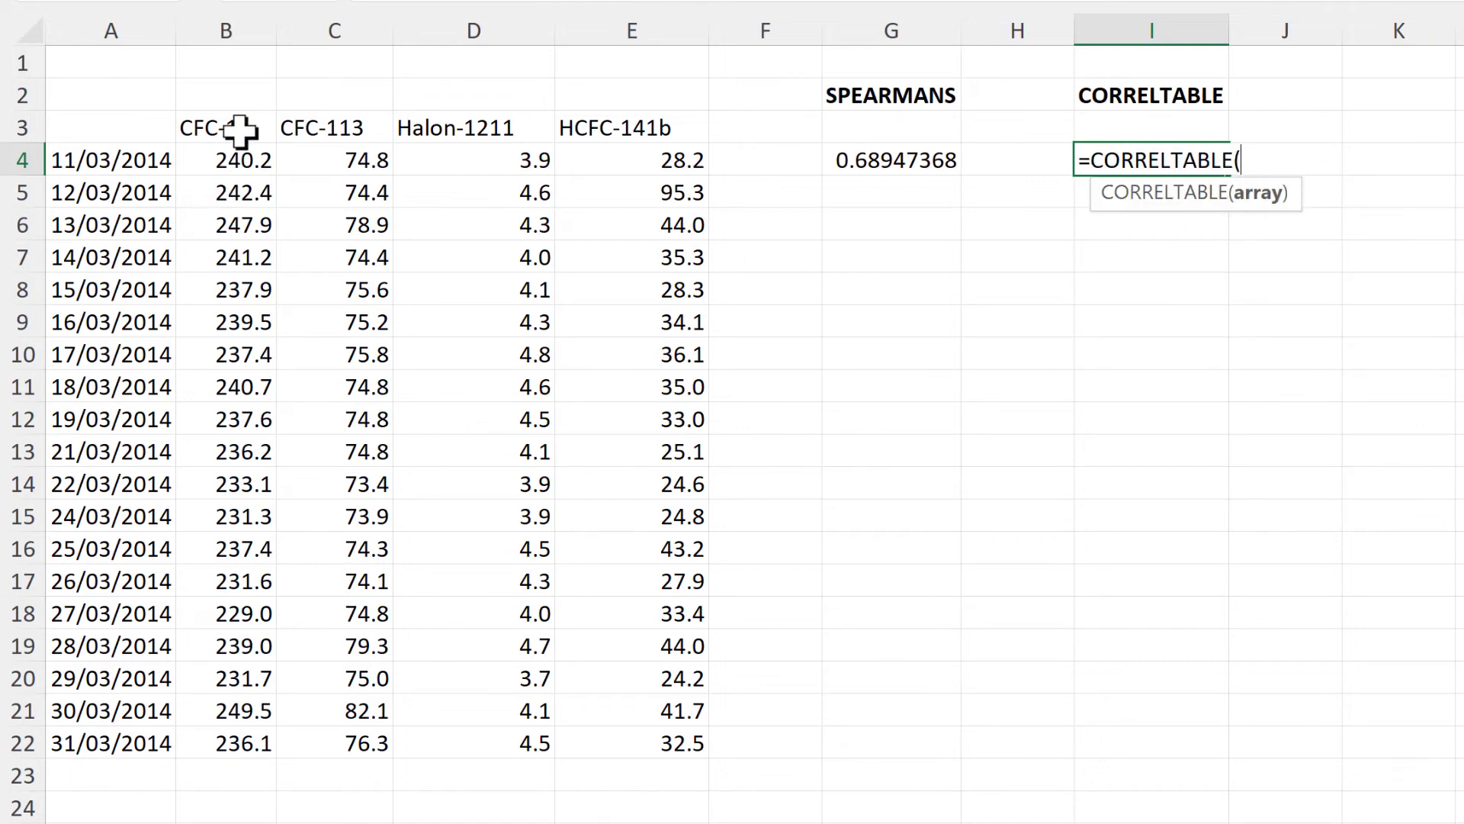
{"action": "left_click_drag", "start_coordinate": [240, 132], "coordinate": [663, 747]}
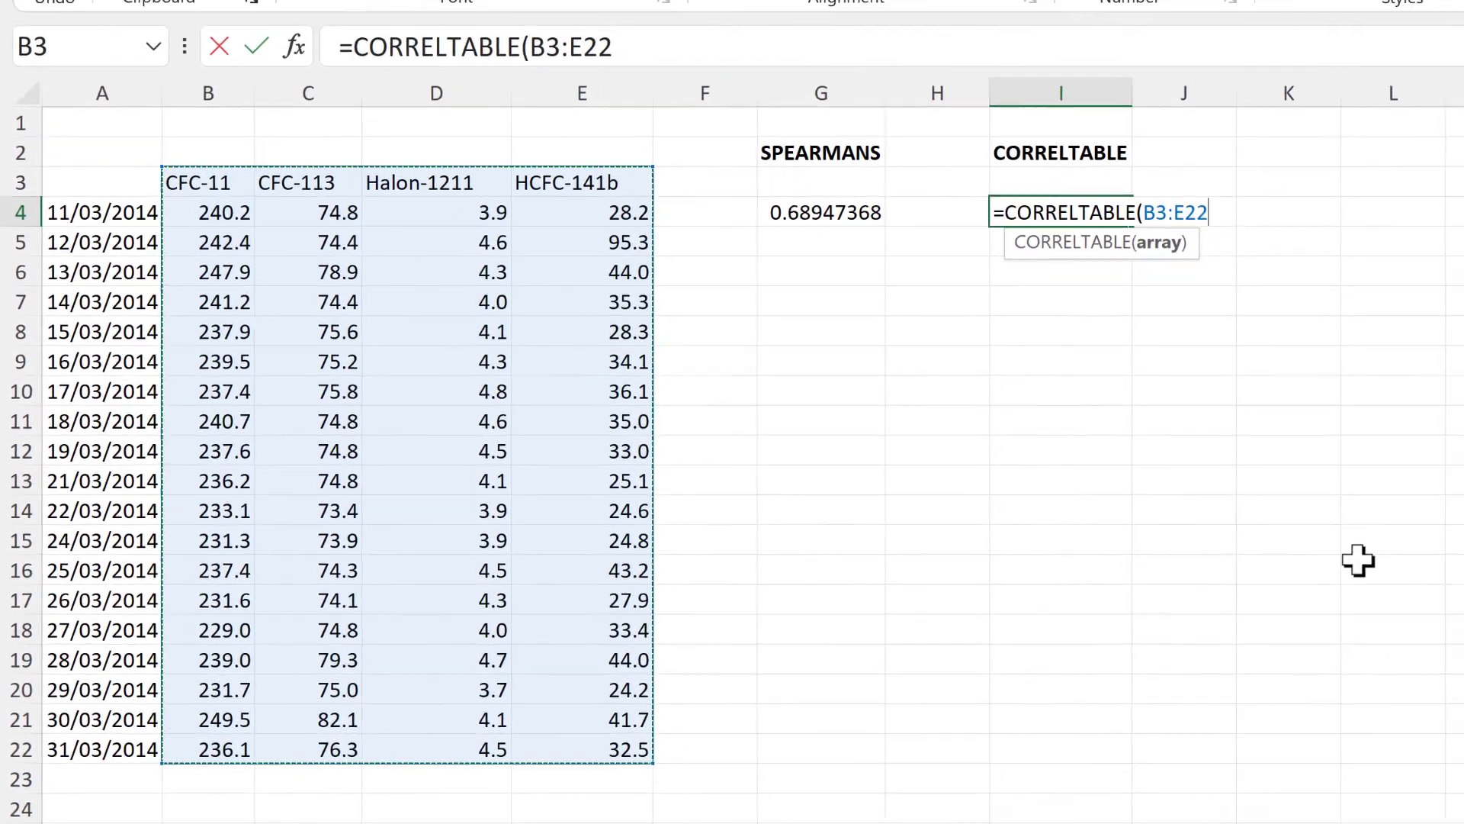
{"action": "key", "text": "Return"}
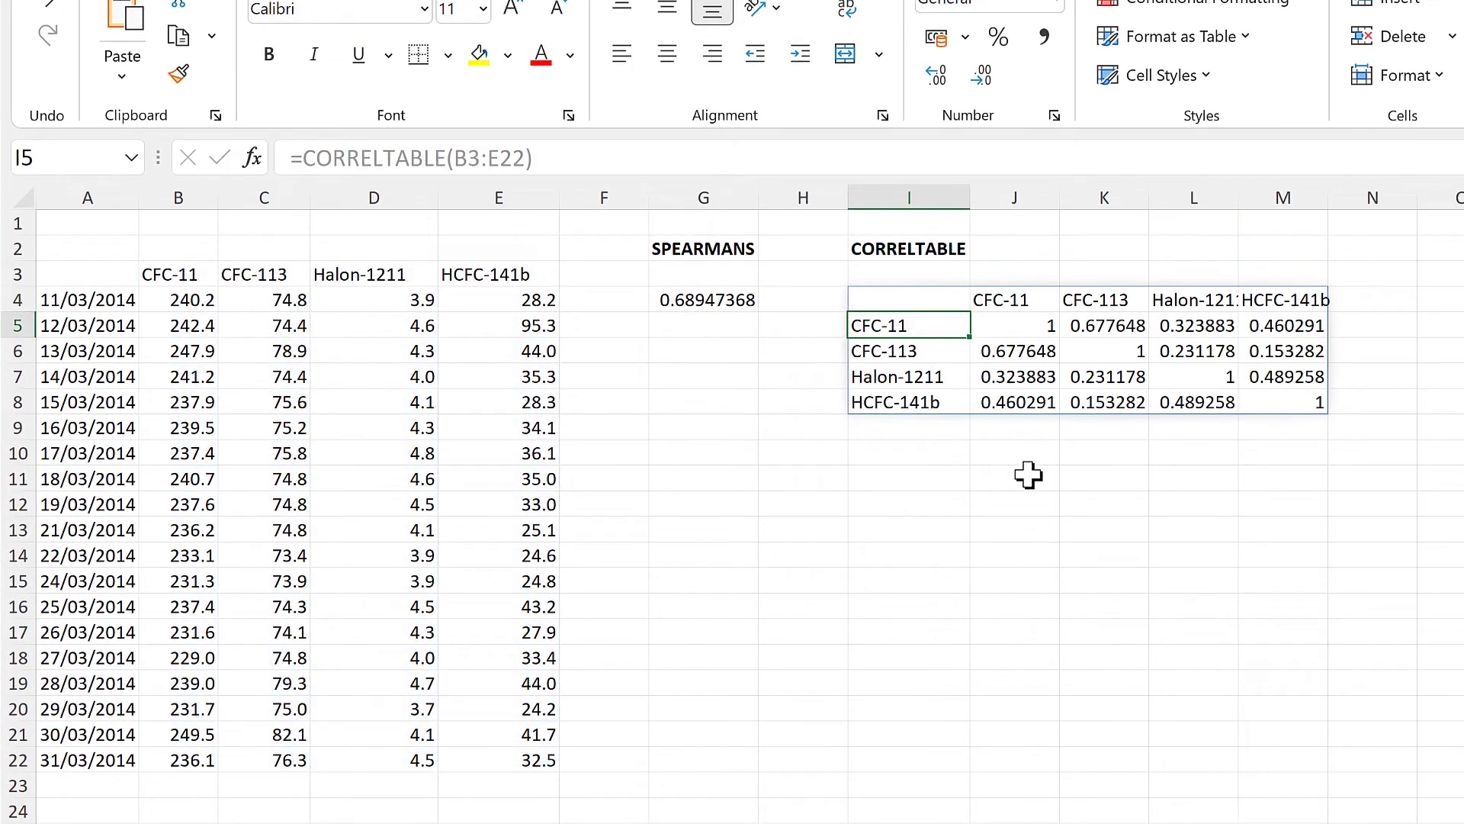
Step: Set up a Data Analysis correlation of range B3:E22, grouped by columns with labels in the first row
{"action": "left_click", "coordinate": [910, 460]}
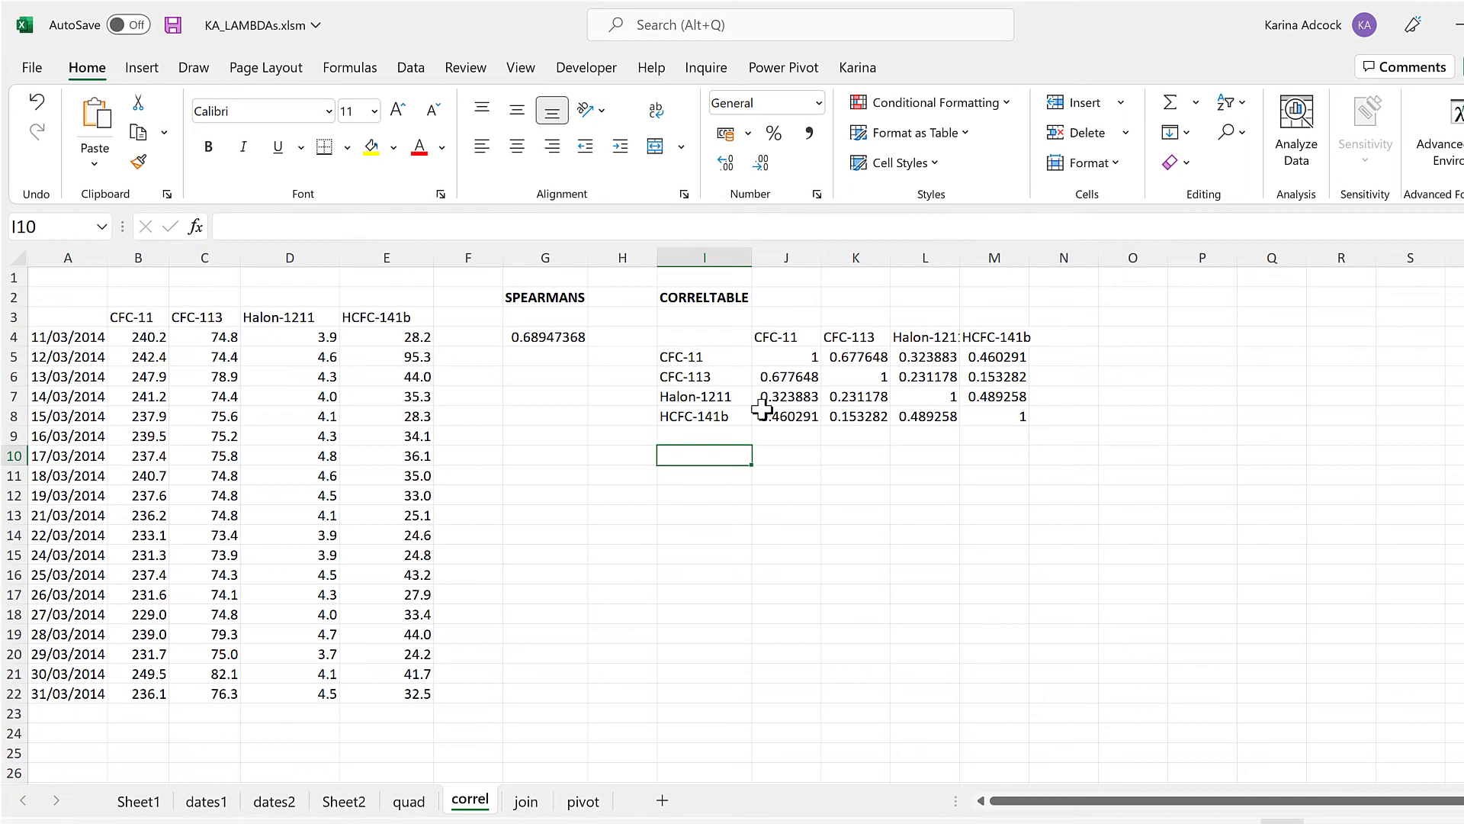
{"action": "left_click", "coordinate": [415, 69]}
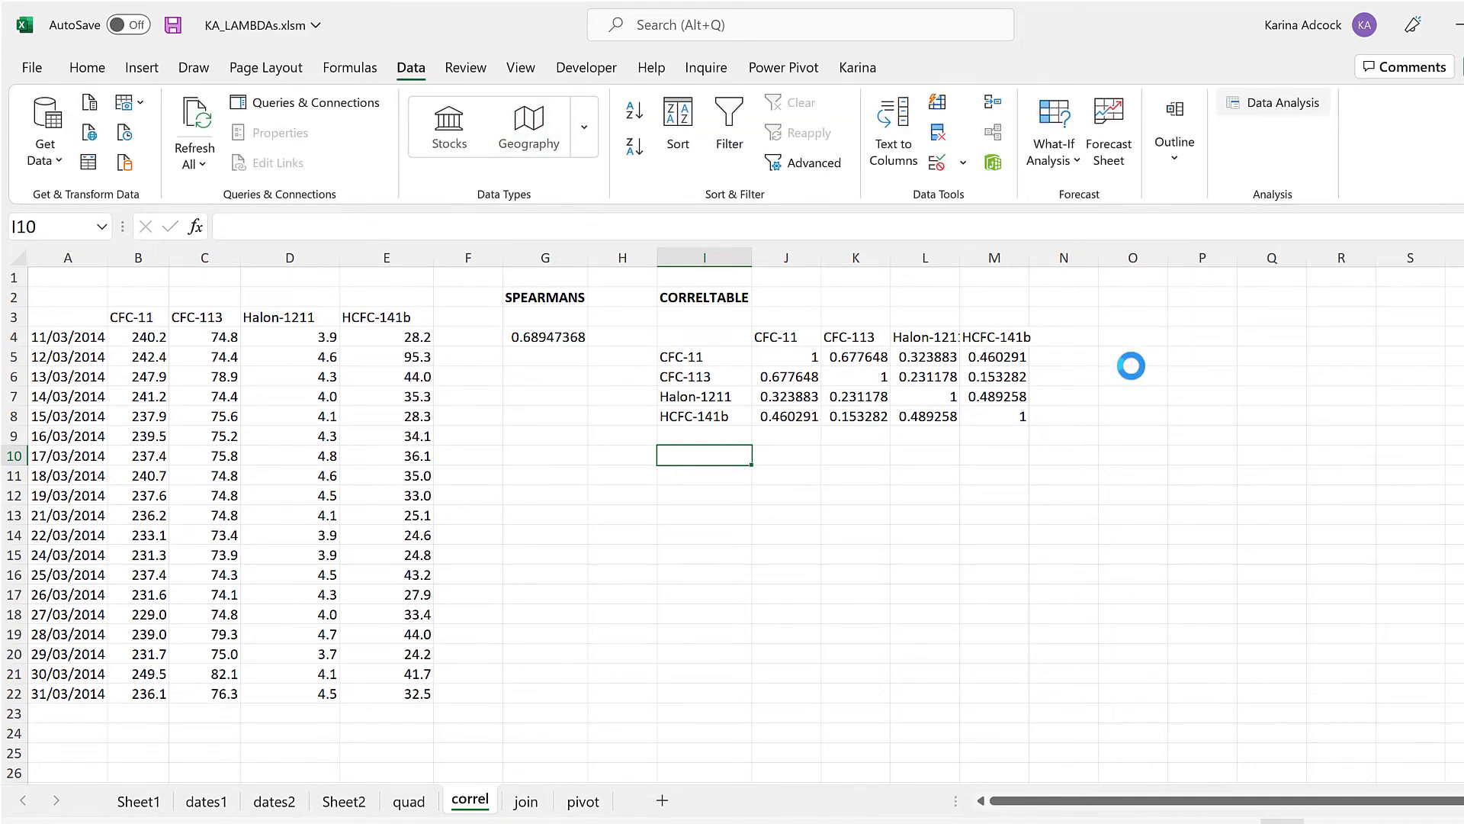
{"action": "left_click_drag", "start_coordinate": [968, 565], "coordinate": [605, 389]}
{"action": "left_click", "coordinate": [488, 467]}
{"action": "left_click", "coordinate": [841, 420]}
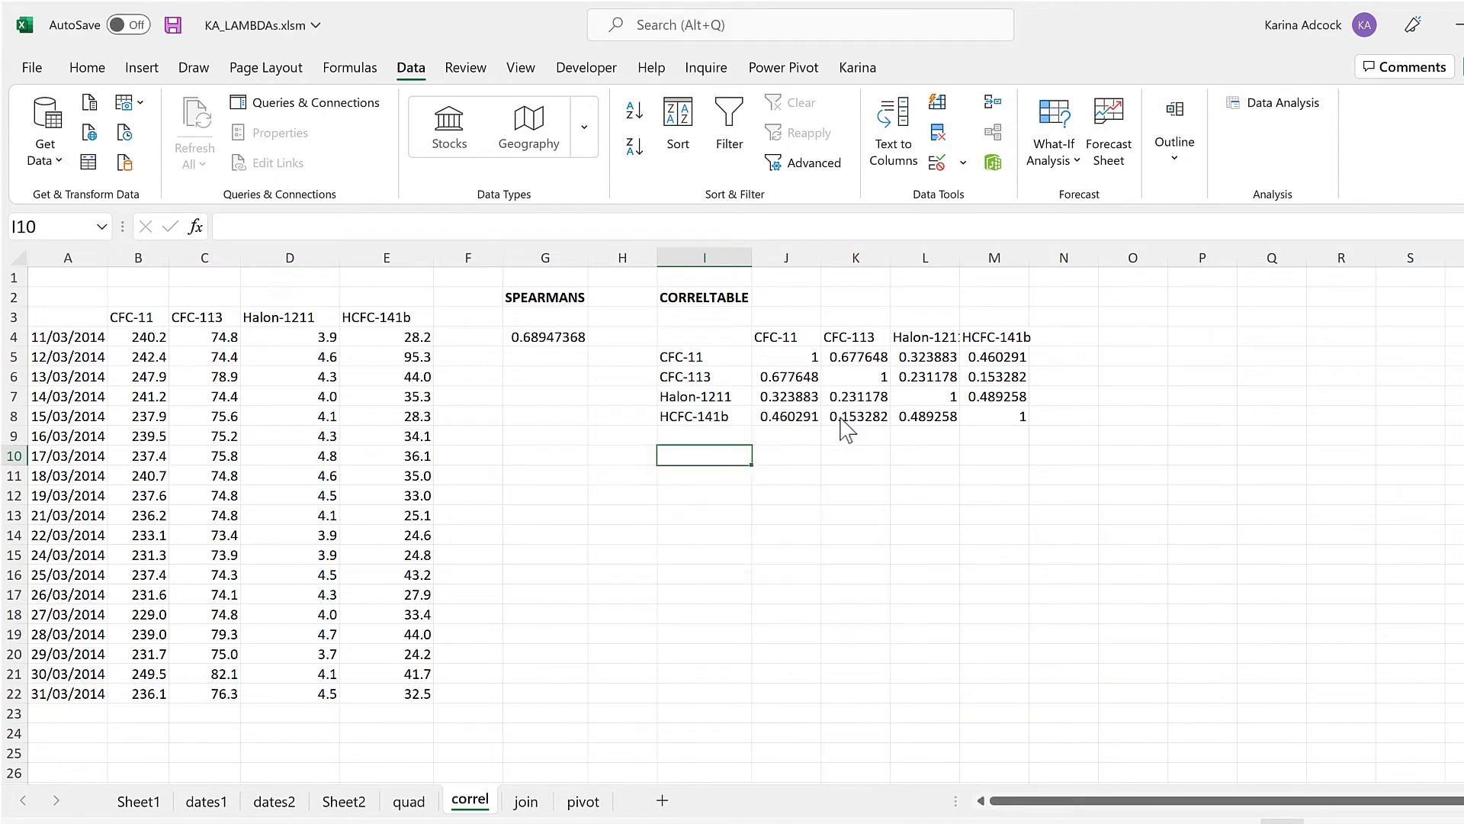
{"action": "left_click_drag", "start_coordinate": [139, 317], "coordinate": [404, 693]}
{"action": "left_click", "coordinate": [472, 482]}
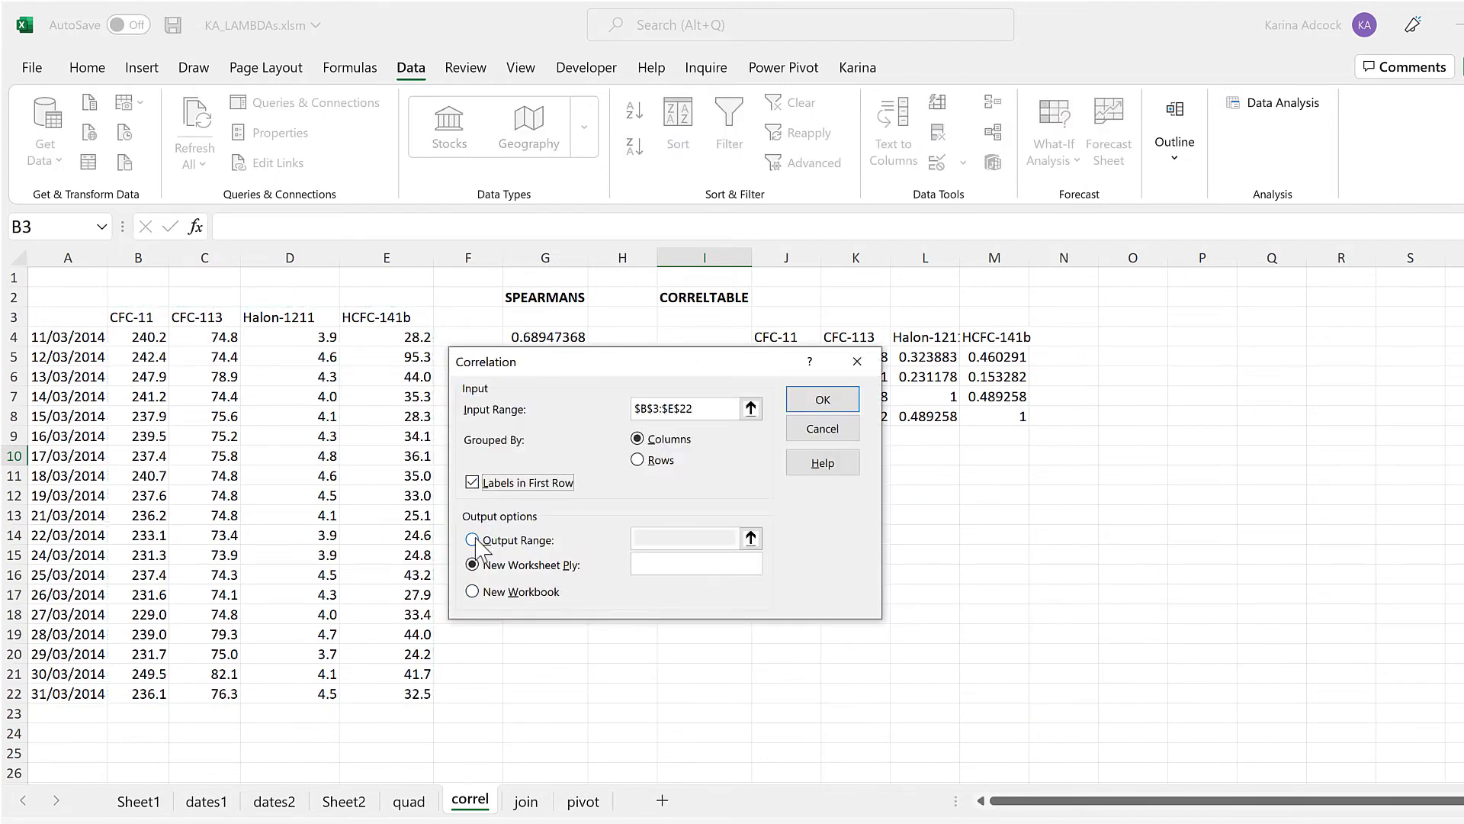
Step: Output the Data Analysis correlation at cell I10 and compare it with the CORRELTABLE result above it
{"action": "left_click", "coordinate": [472, 540]}
{"action": "left_click_drag", "start_coordinate": [579, 363], "coordinate": [1006, 335]}
{"action": "left_click", "coordinate": [678, 455]}
{"action": "left_click", "coordinate": [1248, 367]}
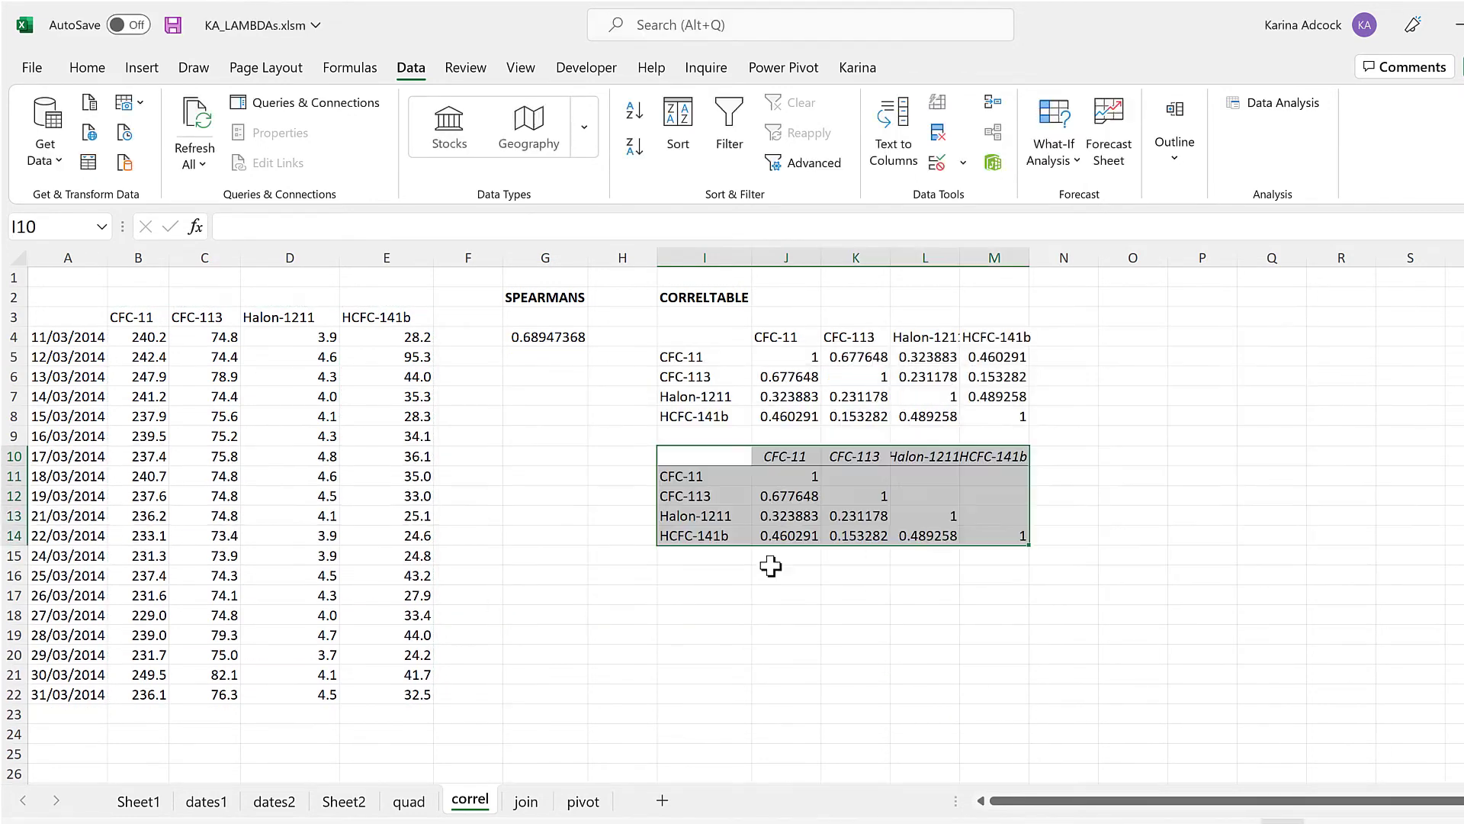
{"action": "left_click", "coordinate": [781, 594]}
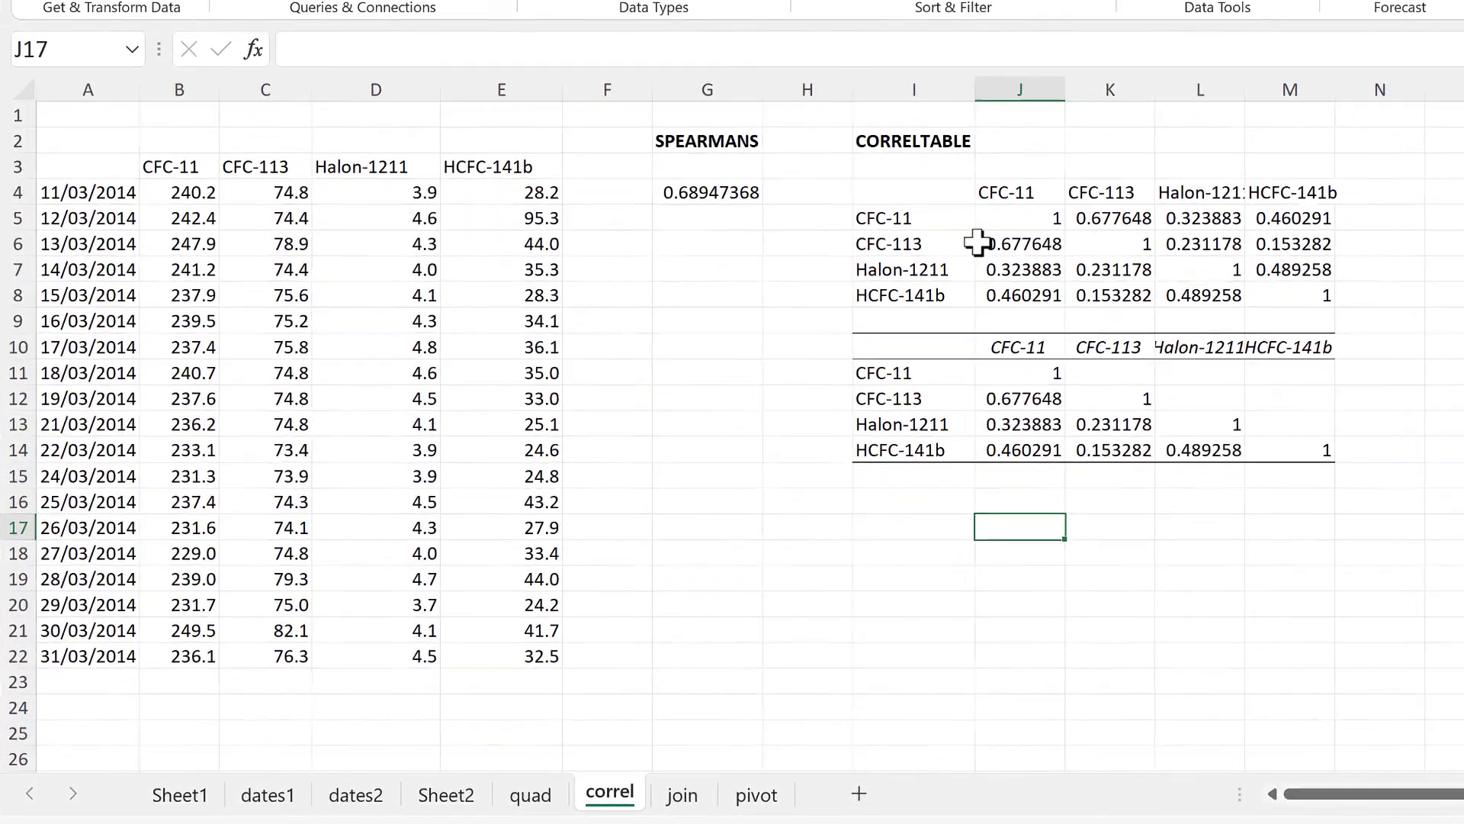
{"action": "left_click", "coordinate": [926, 174]}
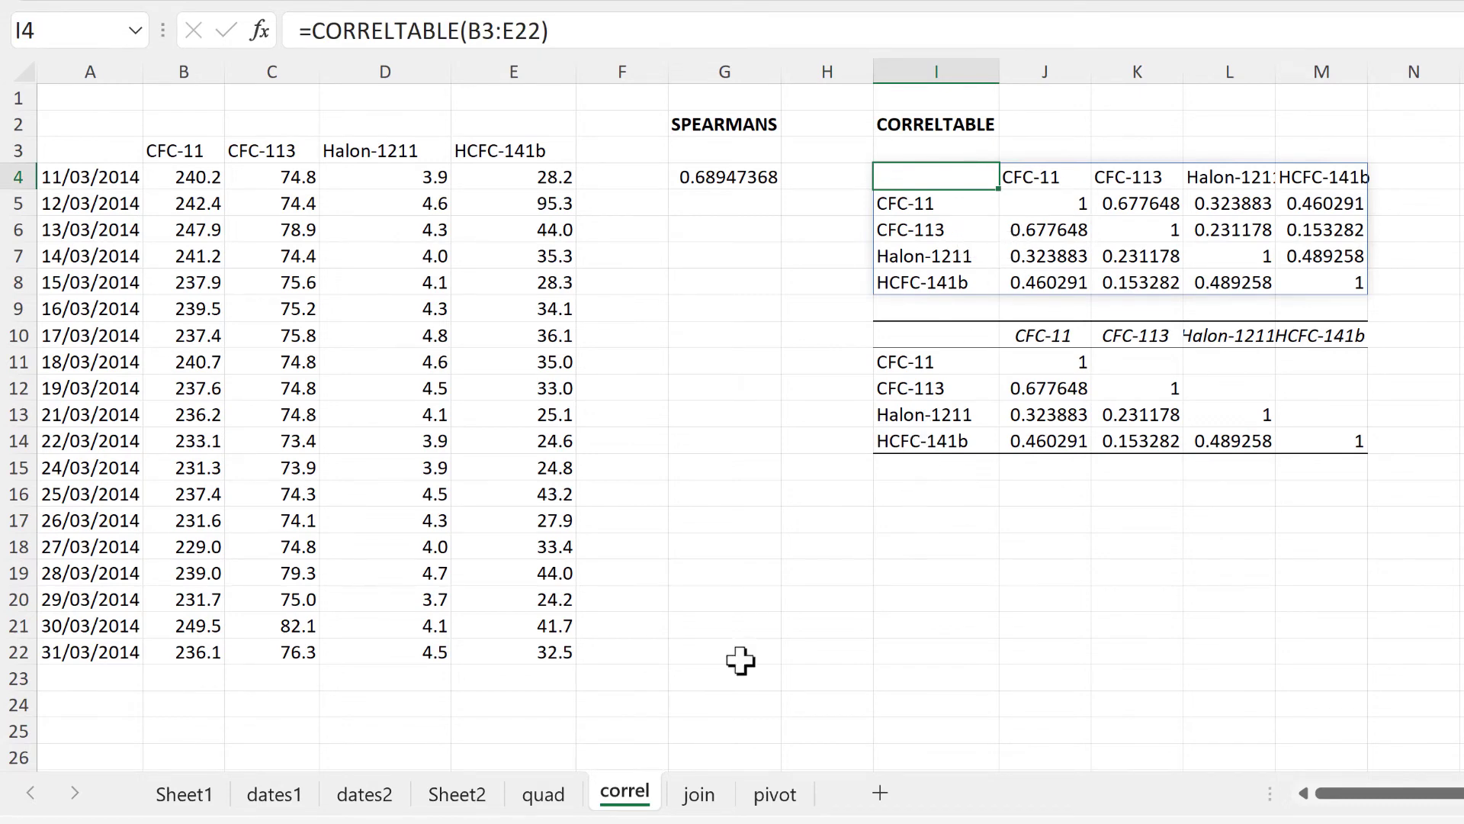
Step: On the join sheet, merge the two flight tables side by side by entering =HJOIN(A3:C9,E3:G7) in cell A11
{"action": "left_click", "coordinate": [699, 797]}
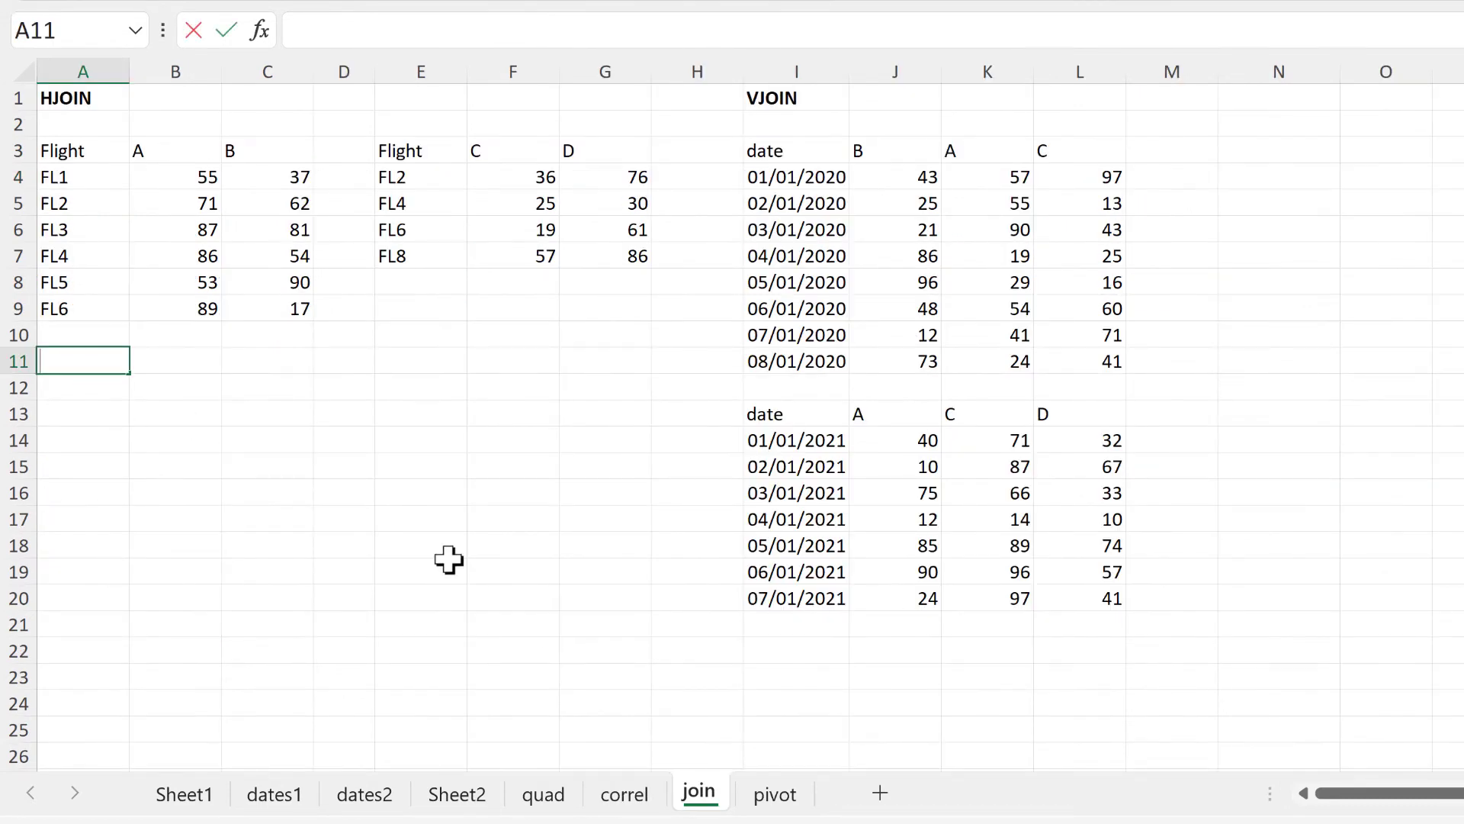
{"action": "type", "text": "=hjoin"}
{"action": "key", "text": "Tab"}
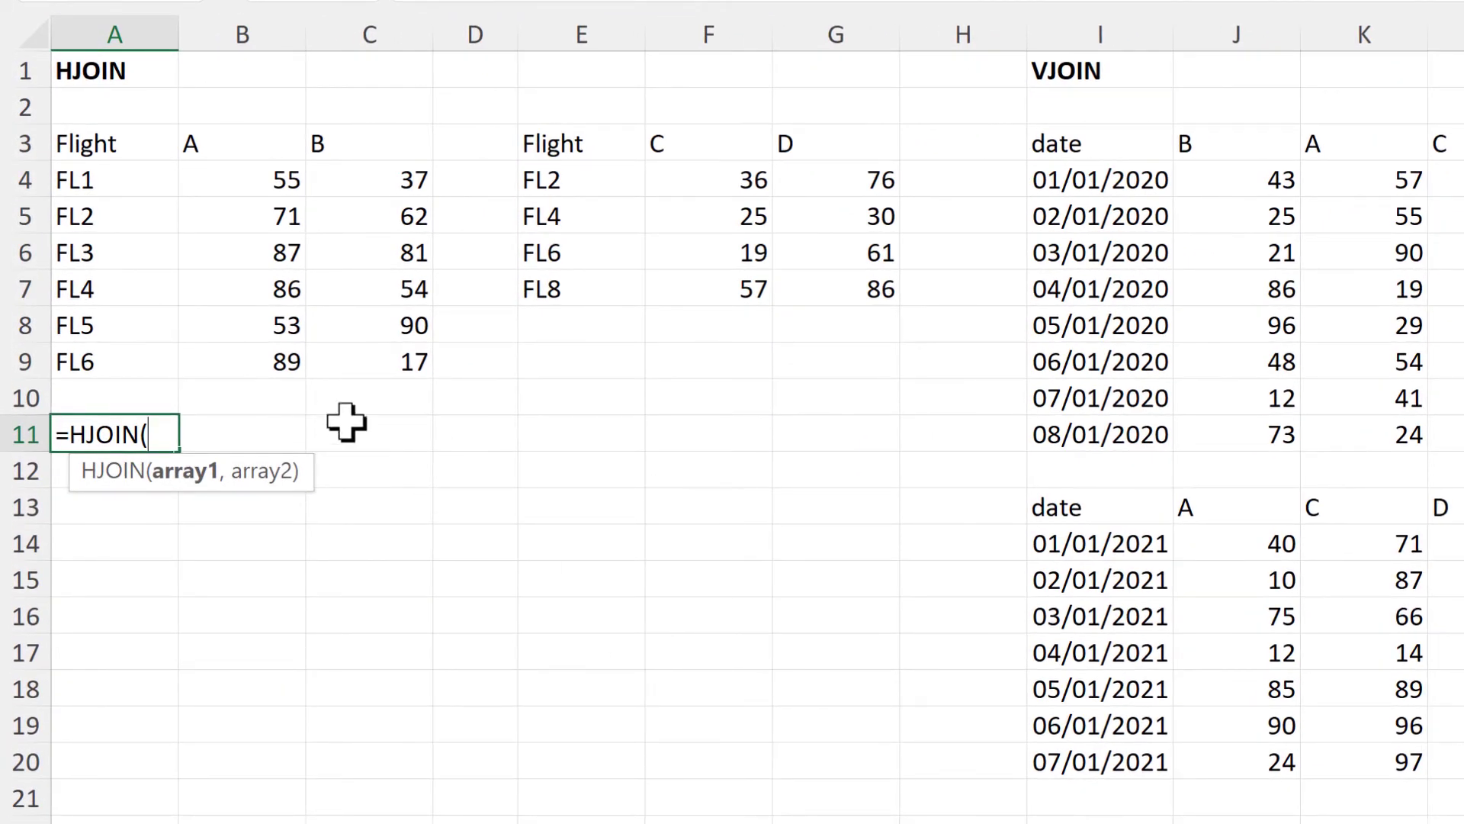
{"action": "left_click_drag", "start_coordinate": [127, 146], "coordinate": [401, 353]}
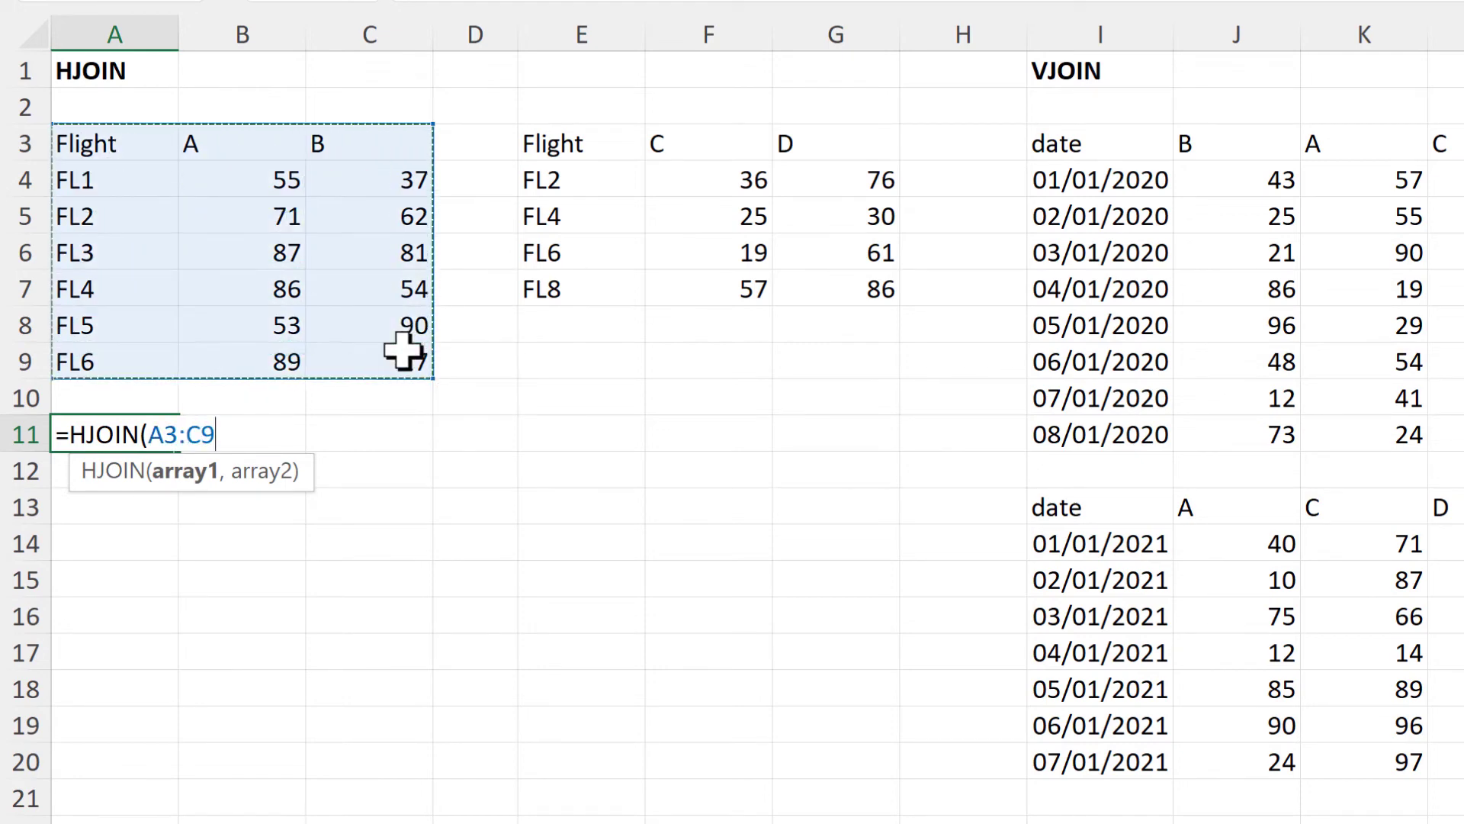
{"action": "type", "text": ","}
{"action": "left_click_drag", "start_coordinate": [581, 153], "coordinate": [839, 293]}
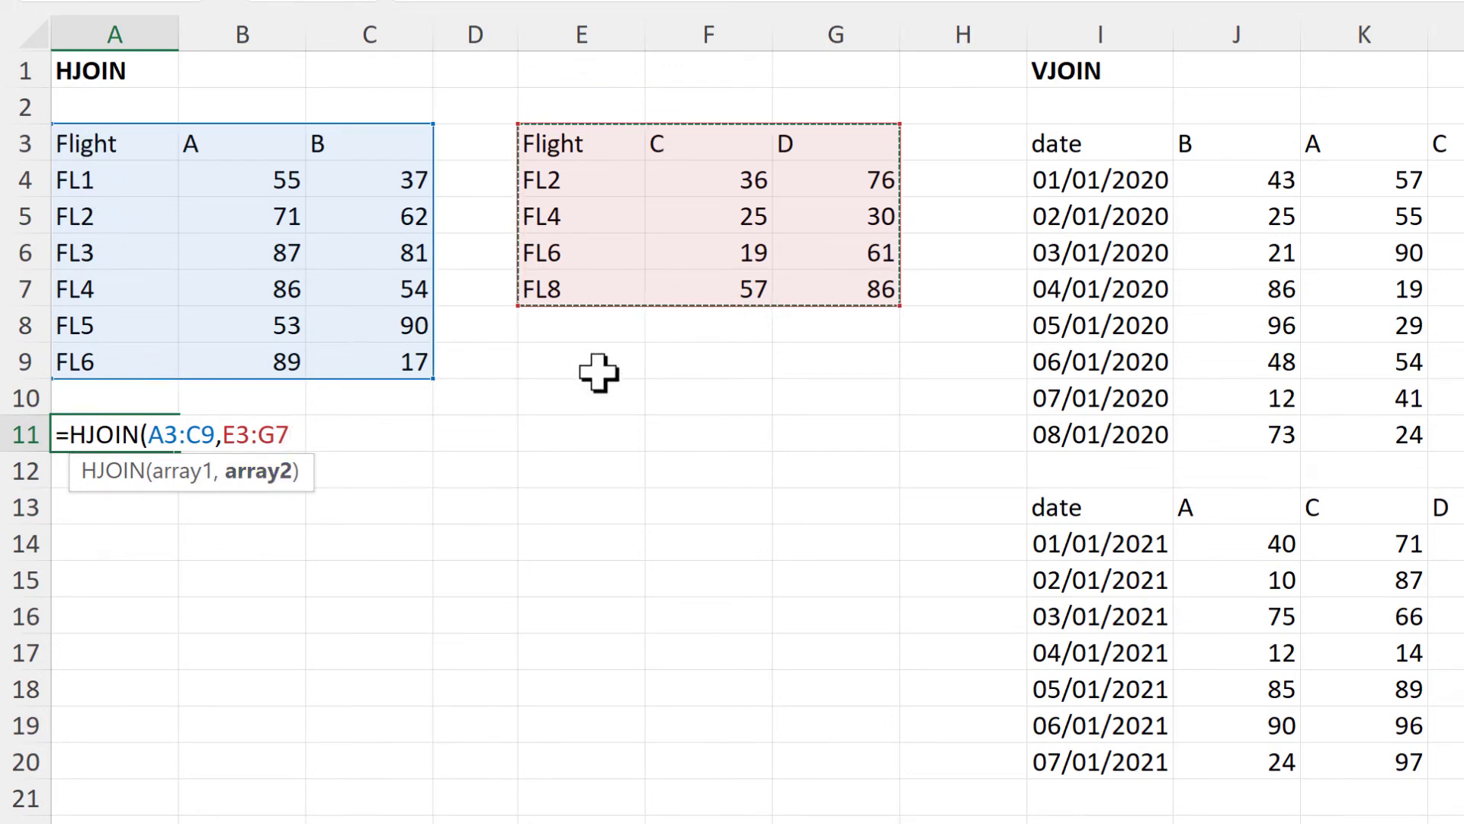
{"action": "key", "text": "Return"}
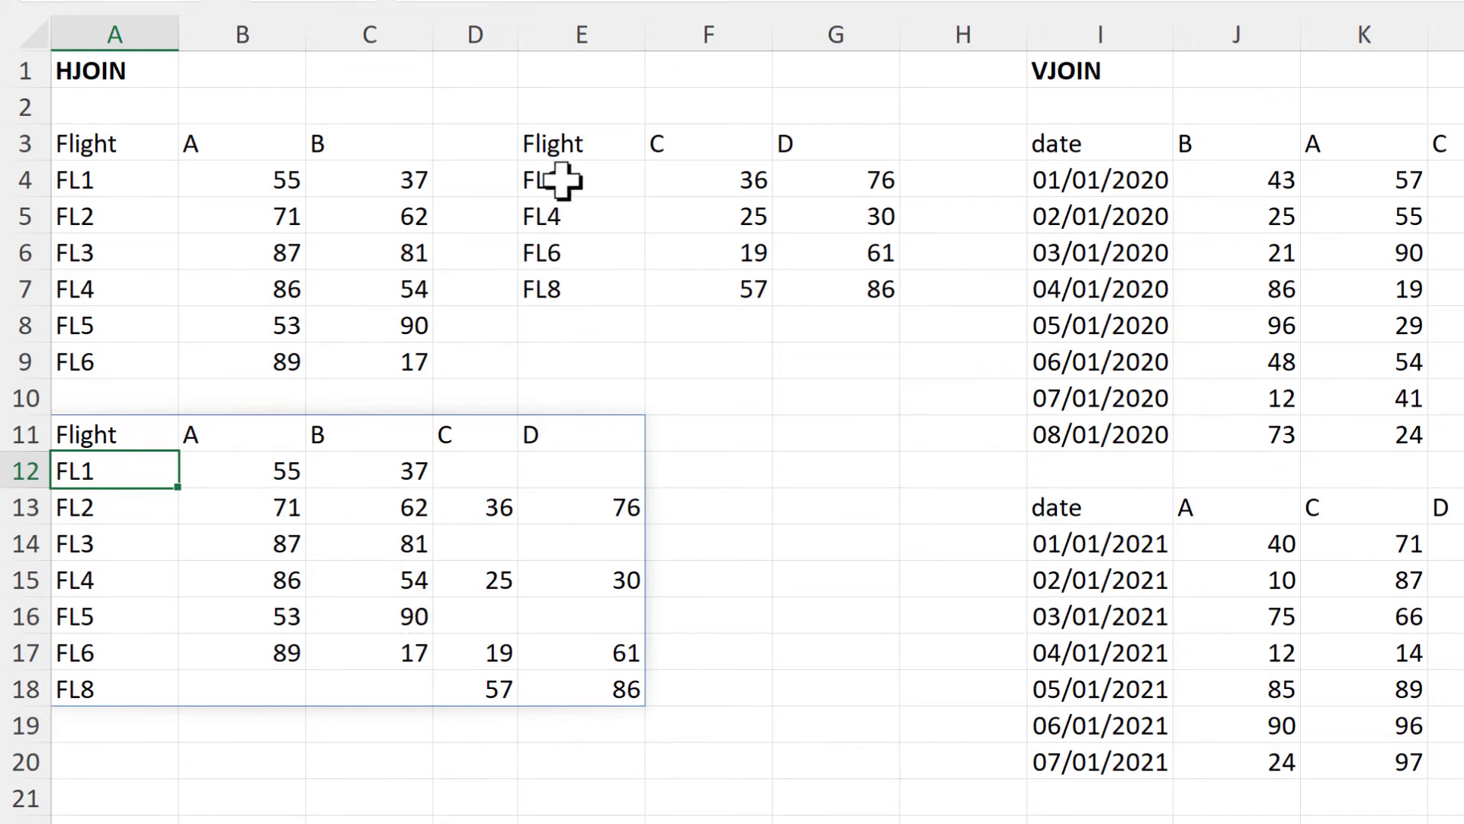
Step: Check how flights FL2, FL4, FL6 and FL8 from the second table are matched in the joined table
{"action": "left_click", "coordinate": [602, 180]}
{"action": "left_click", "coordinate": [588, 223]}
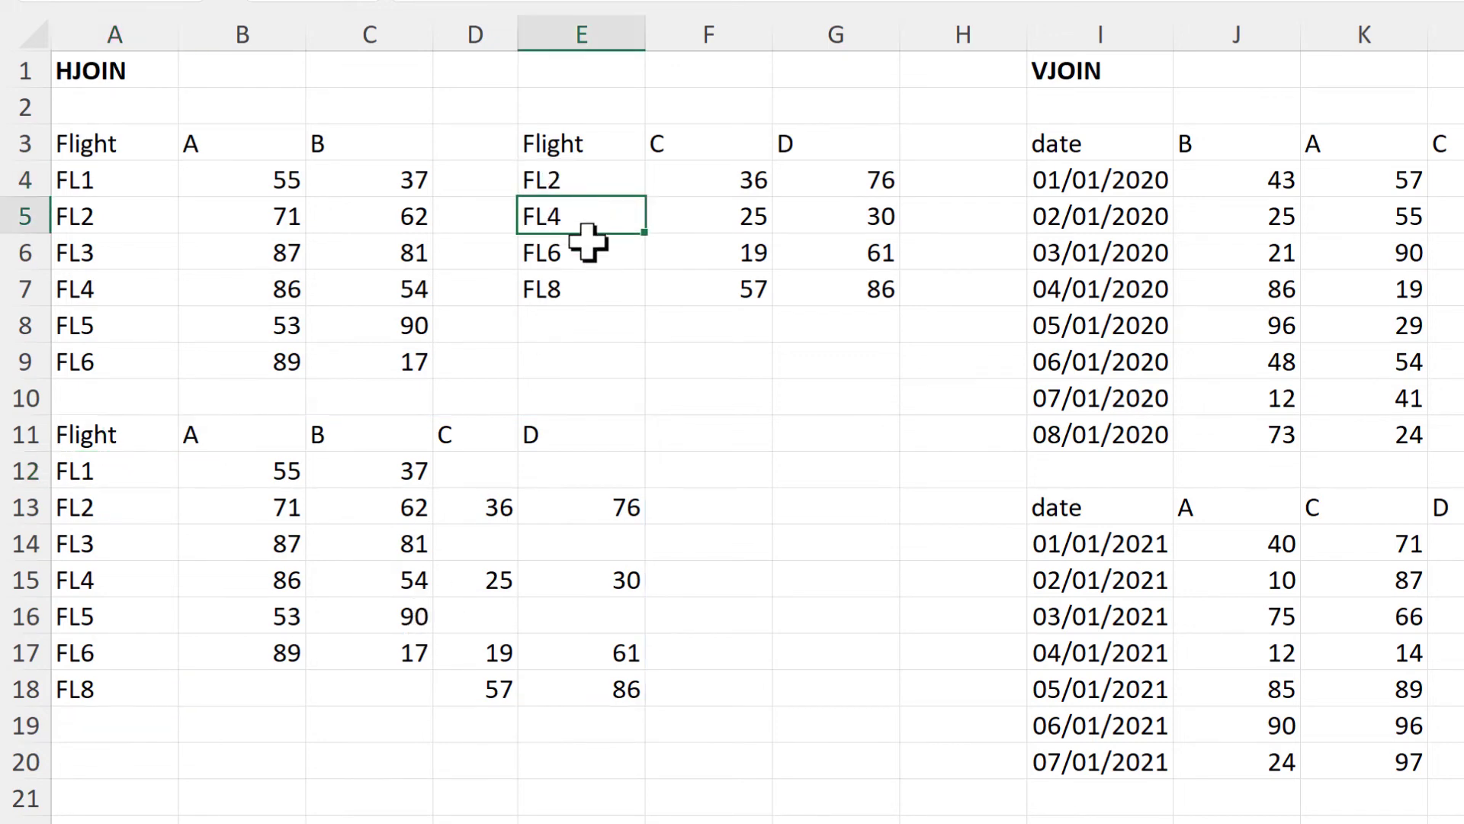
{"action": "key", "text": "Down"}
{"action": "left_click_drag", "start_coordinate": [98, 506], "coordinate": [578, 505]}
{"action": "left_click_drag", "start_coordinate": [88, 579], "coordinate": [562, 587]}
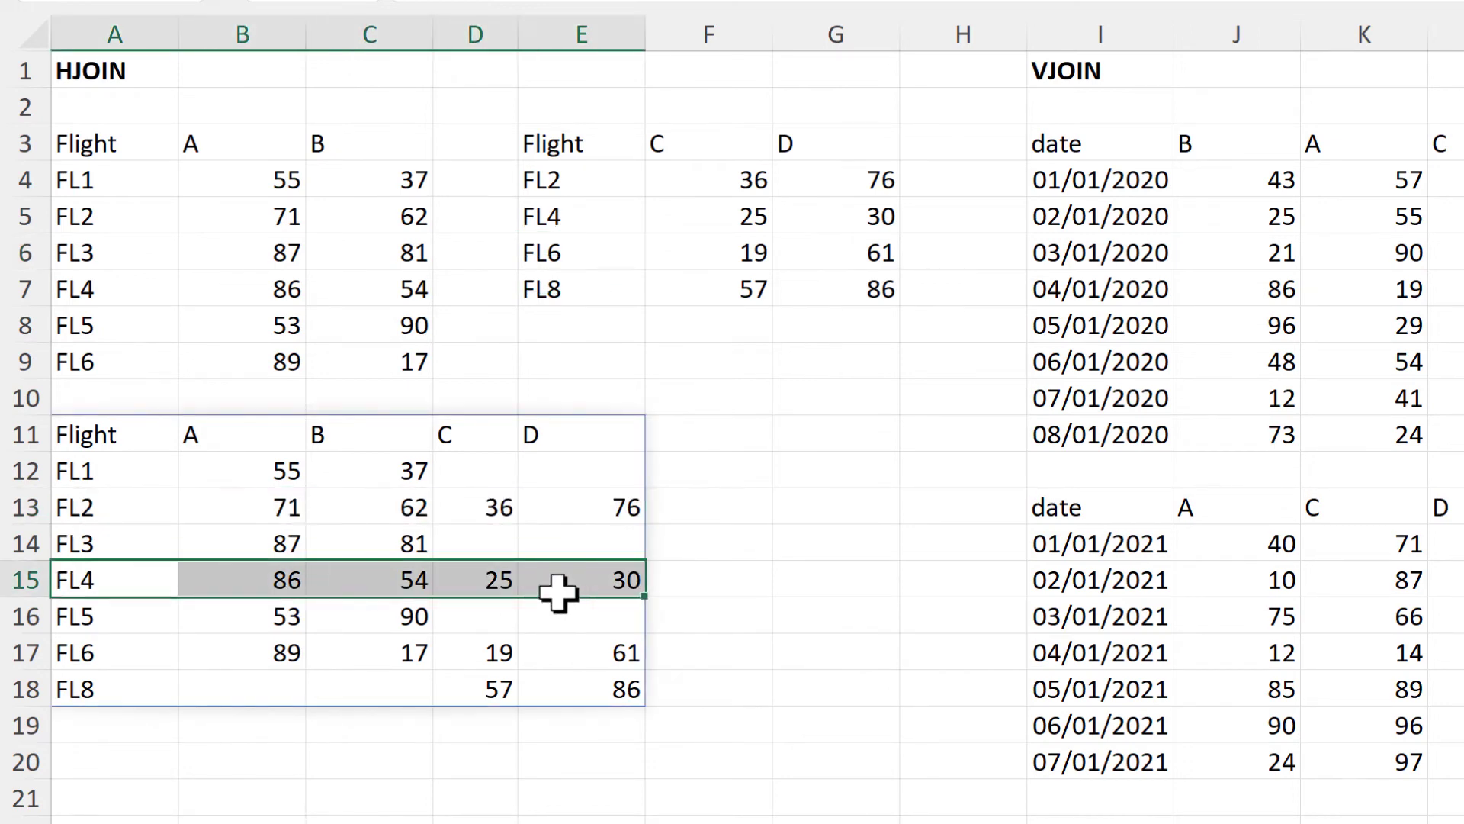
{"action": "left_click_drag", "start_coordinate": [81, 664], "coordinate": [568, 657]}
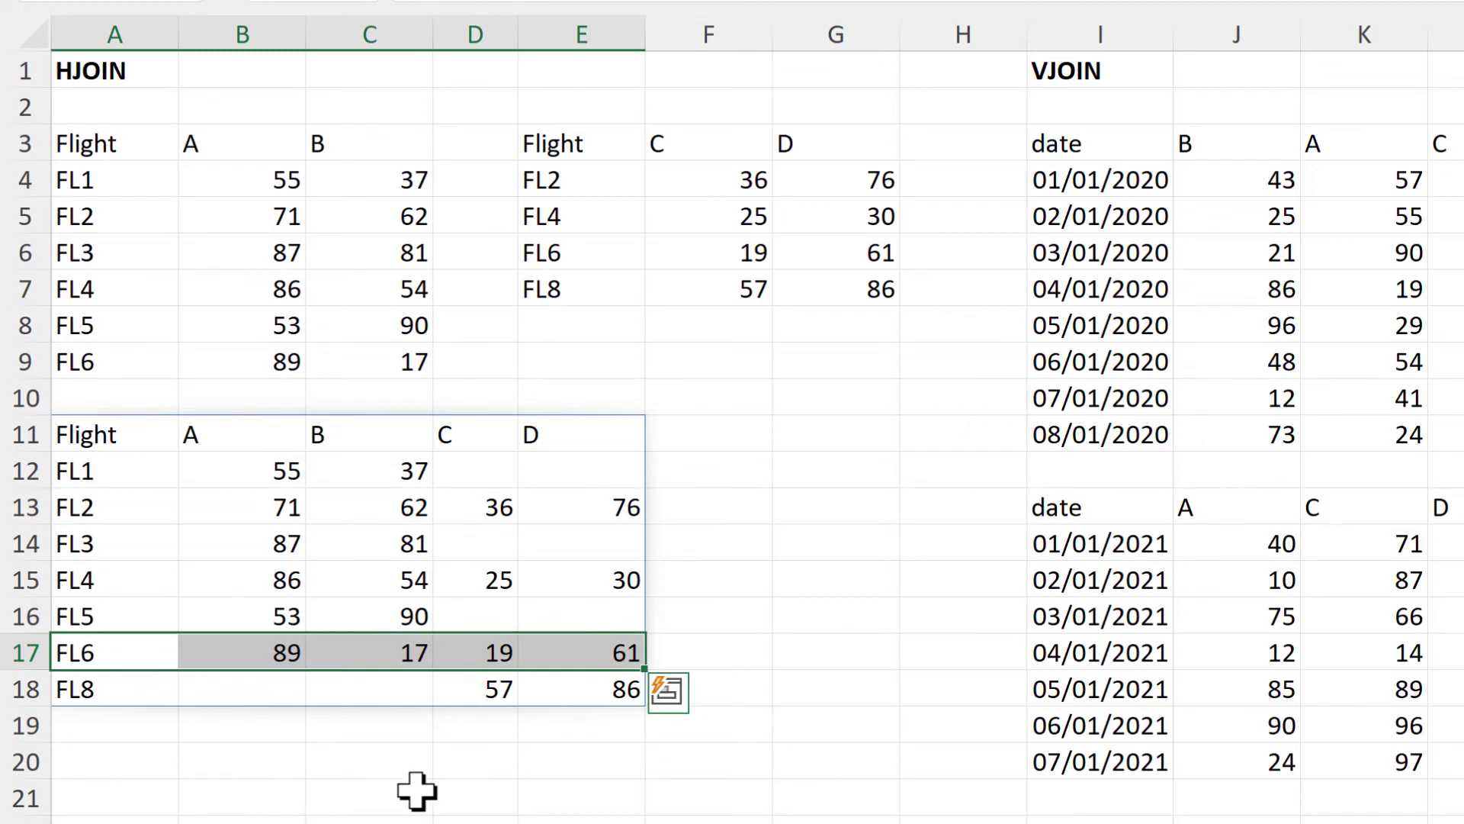
{"action": "left_click", "coordinate": [602, 294]}
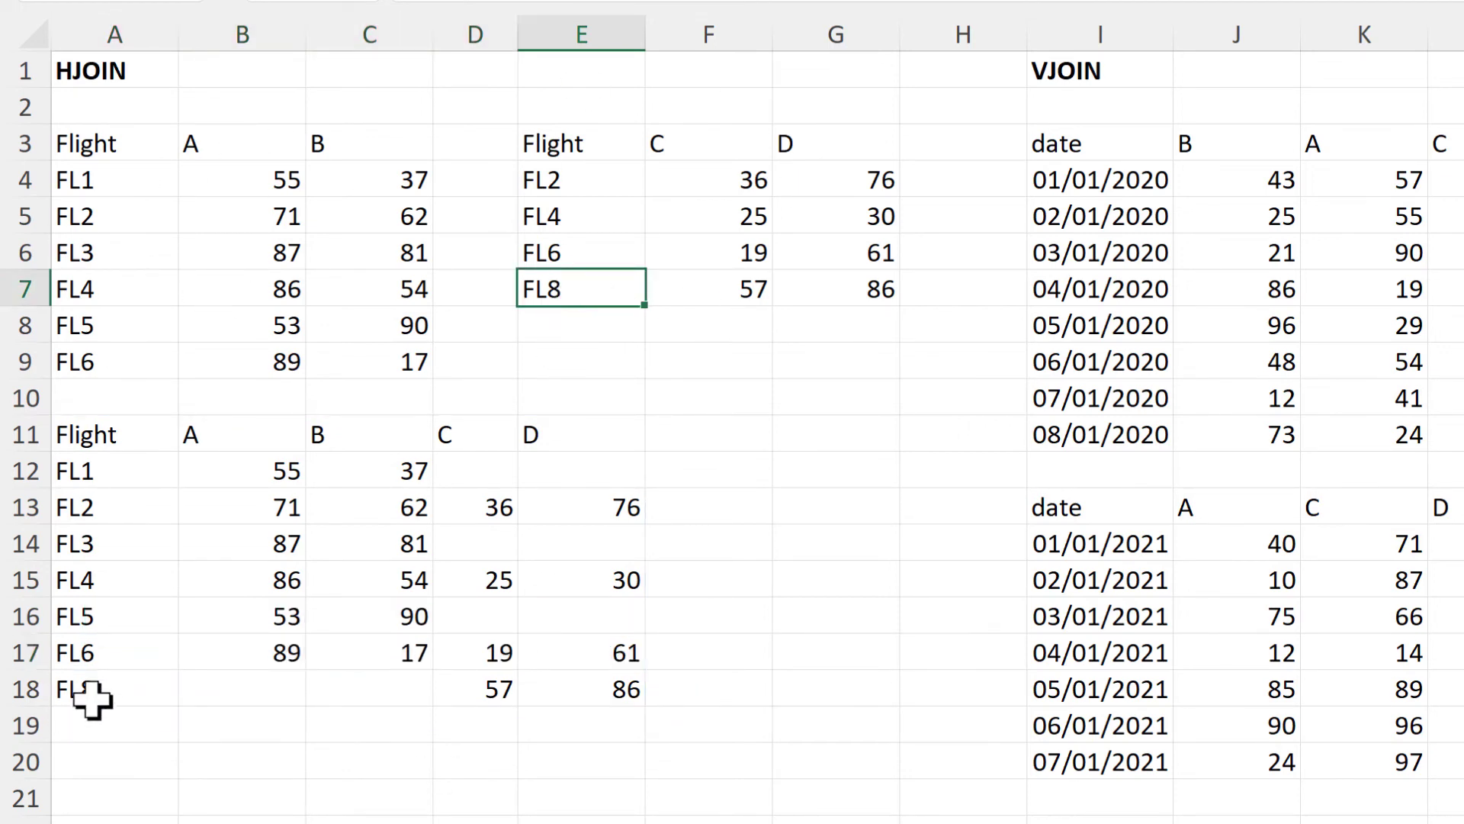
{"action": "left_click_drag", "start_coordinate": [92, 694], "coordinate": [566, 687]}
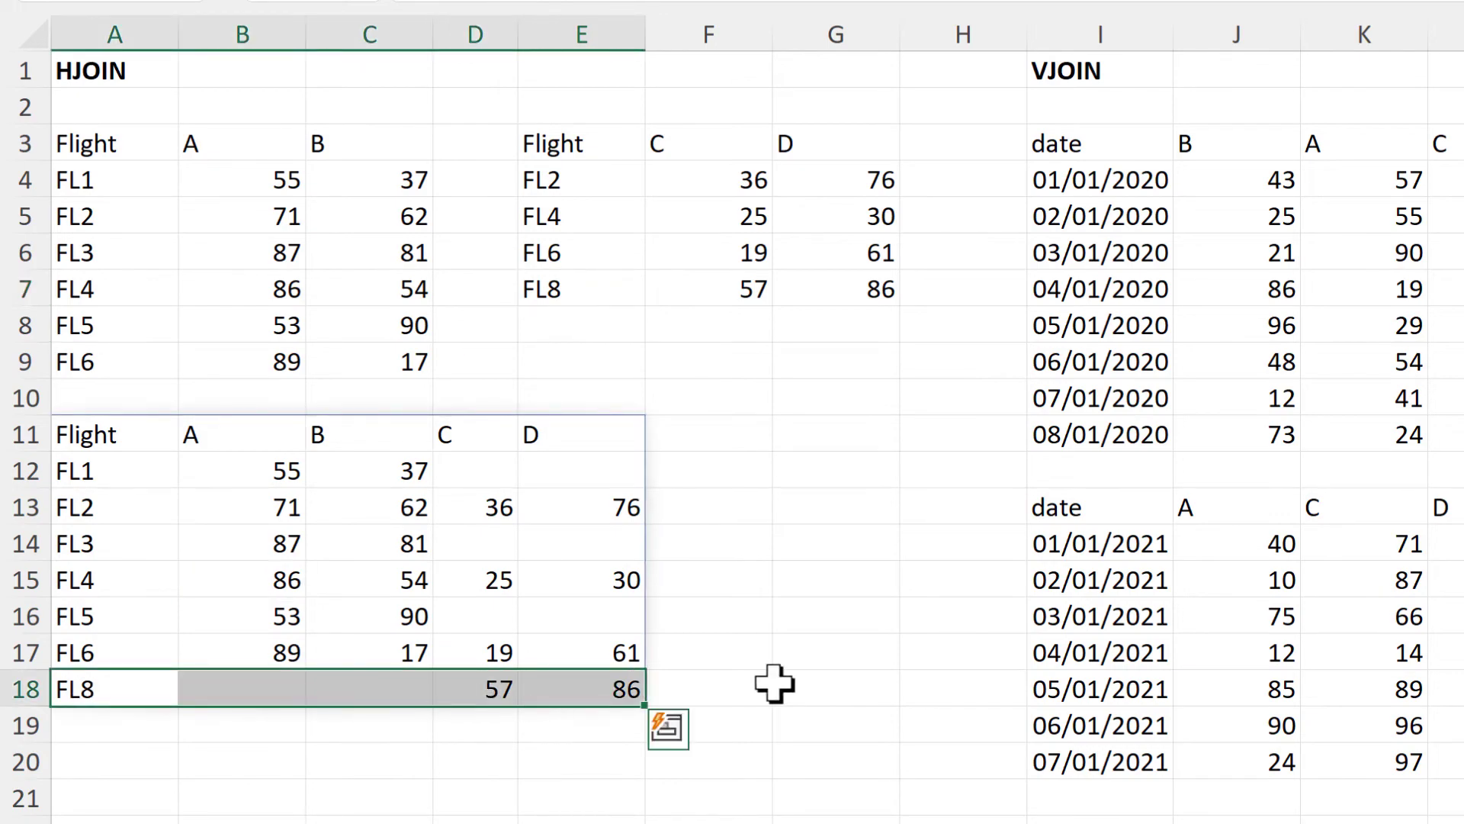
{"action": "left_click", "coordinate": [794, 432]}
Step: Stack the two date tables by entering =VJOIN(I3:L11,I13:L20) in cell N3 and examine how columns A to D are combined
{"action": "scroll", "coordinate": [206, 592], "scroll_direction": "right", "scroll_amount": 8}
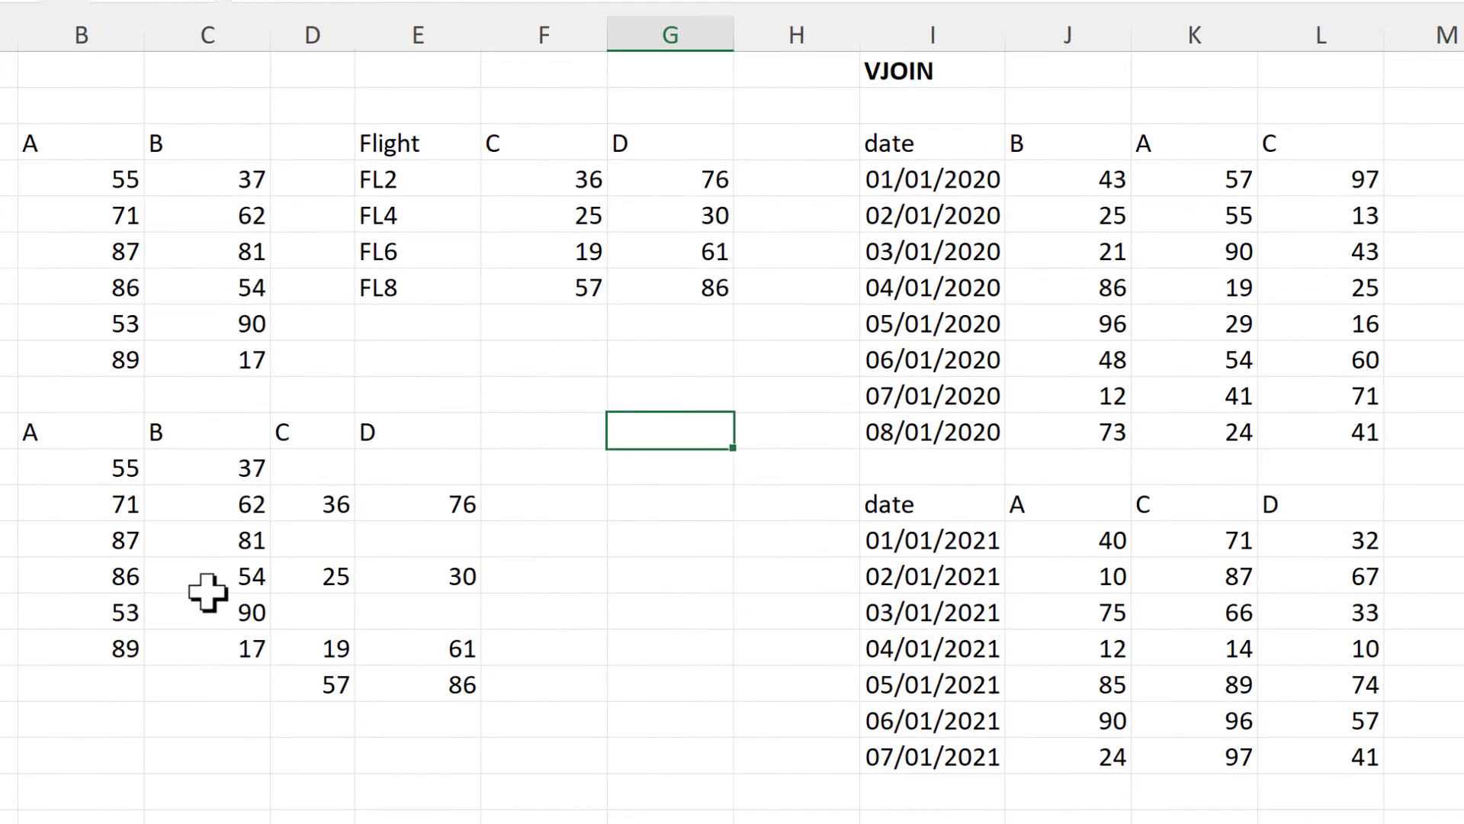
{"action": "left_click", "coordinate": [918, 140]}
{"action": "type", "text": "="}
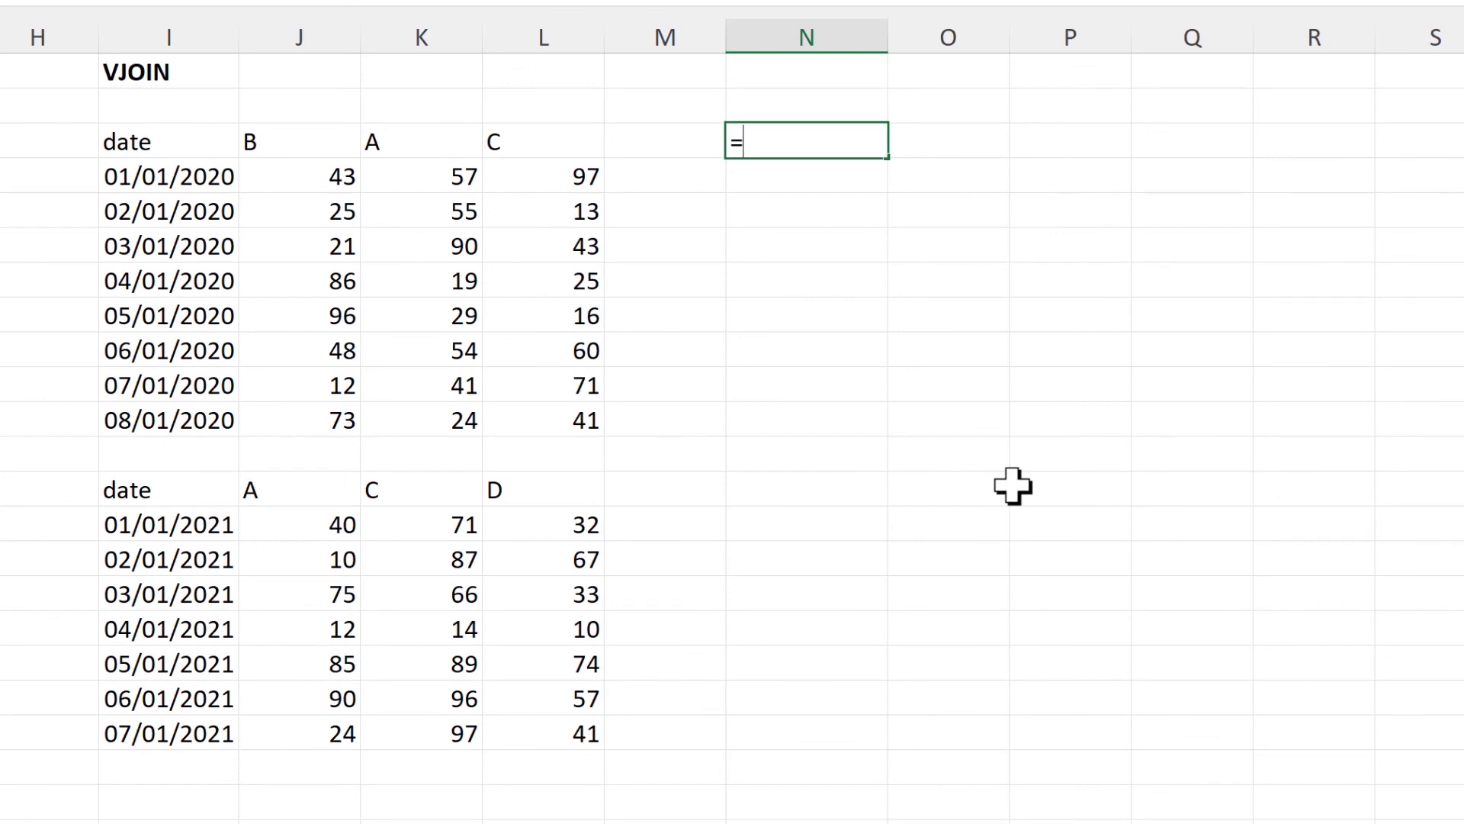
{"action": "type", "text": "vjoin"}
{"action": "key", "text": "Tab"}
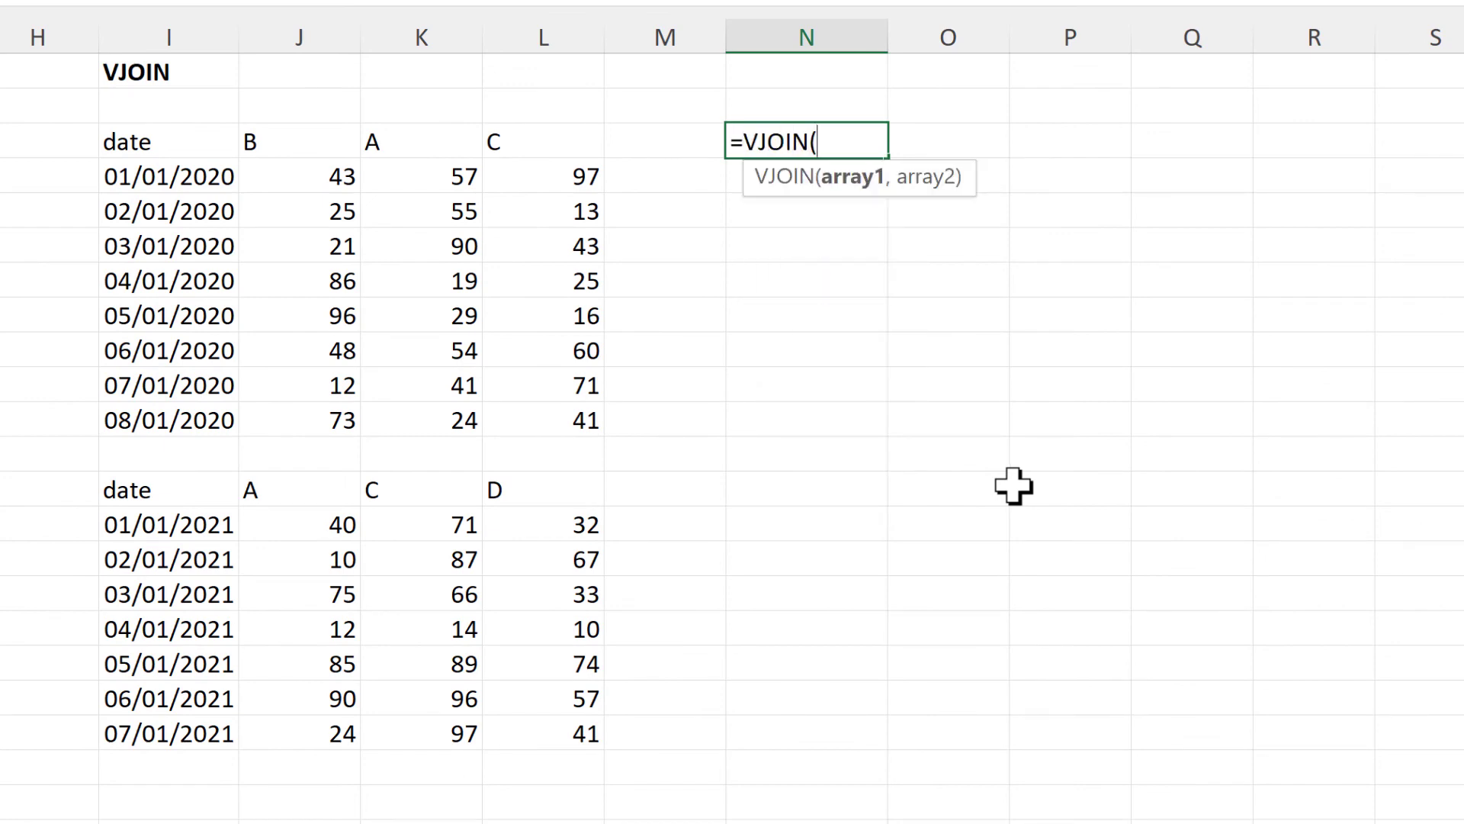
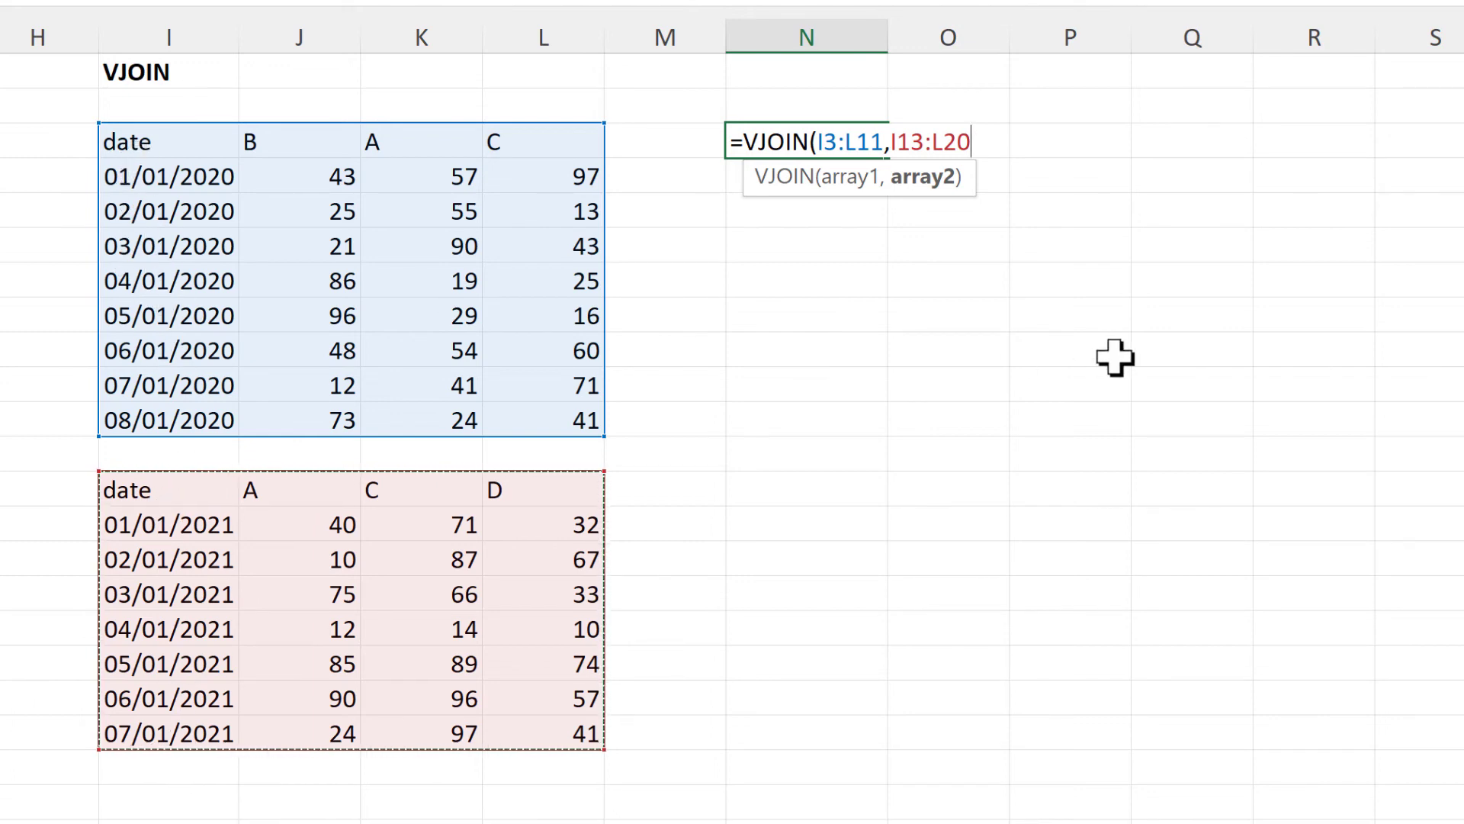
{"action": "key", "text": "Return"}
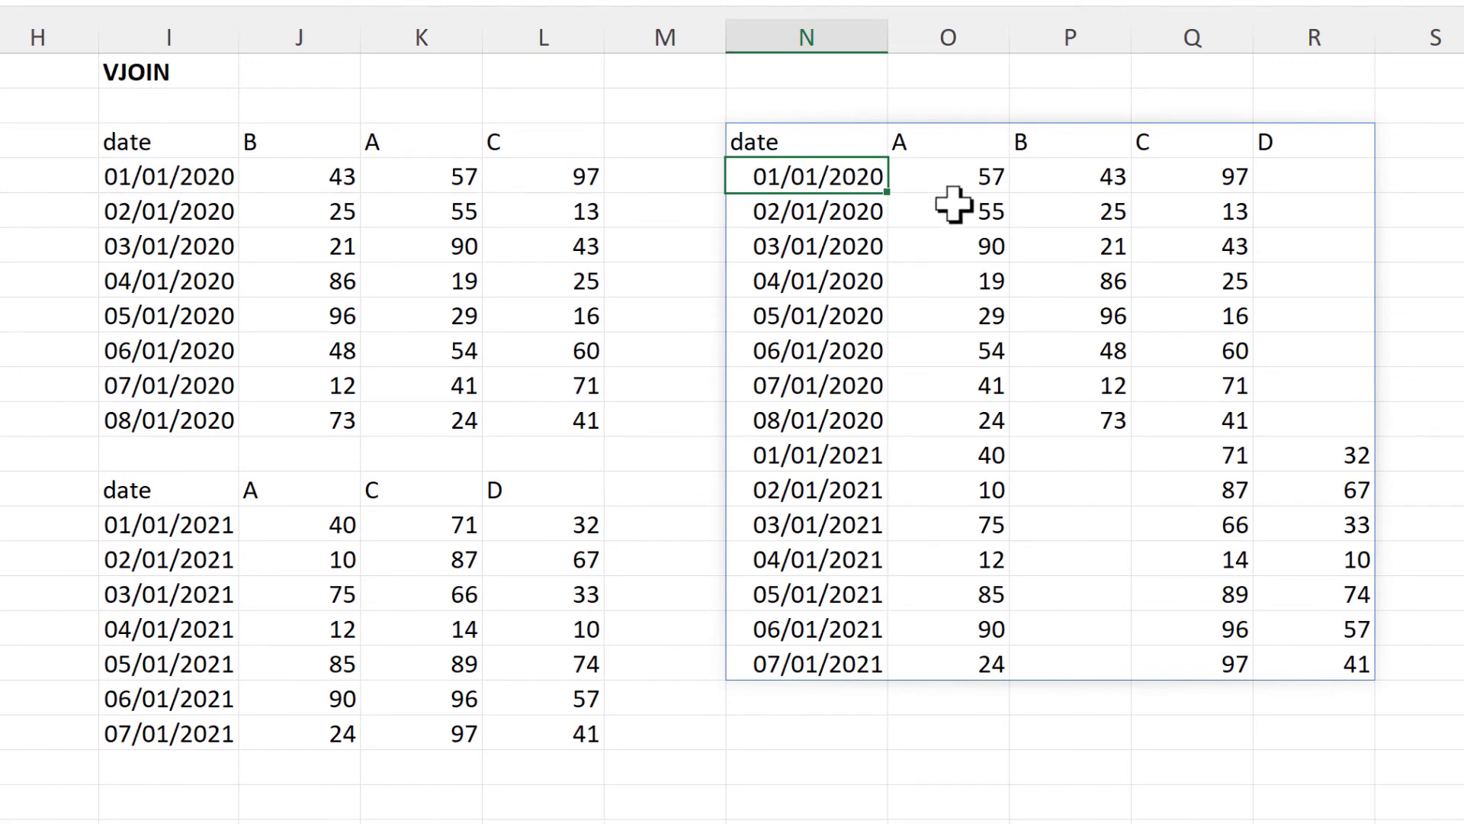
{"action": "left_click", "coordinate": [946, 34]}
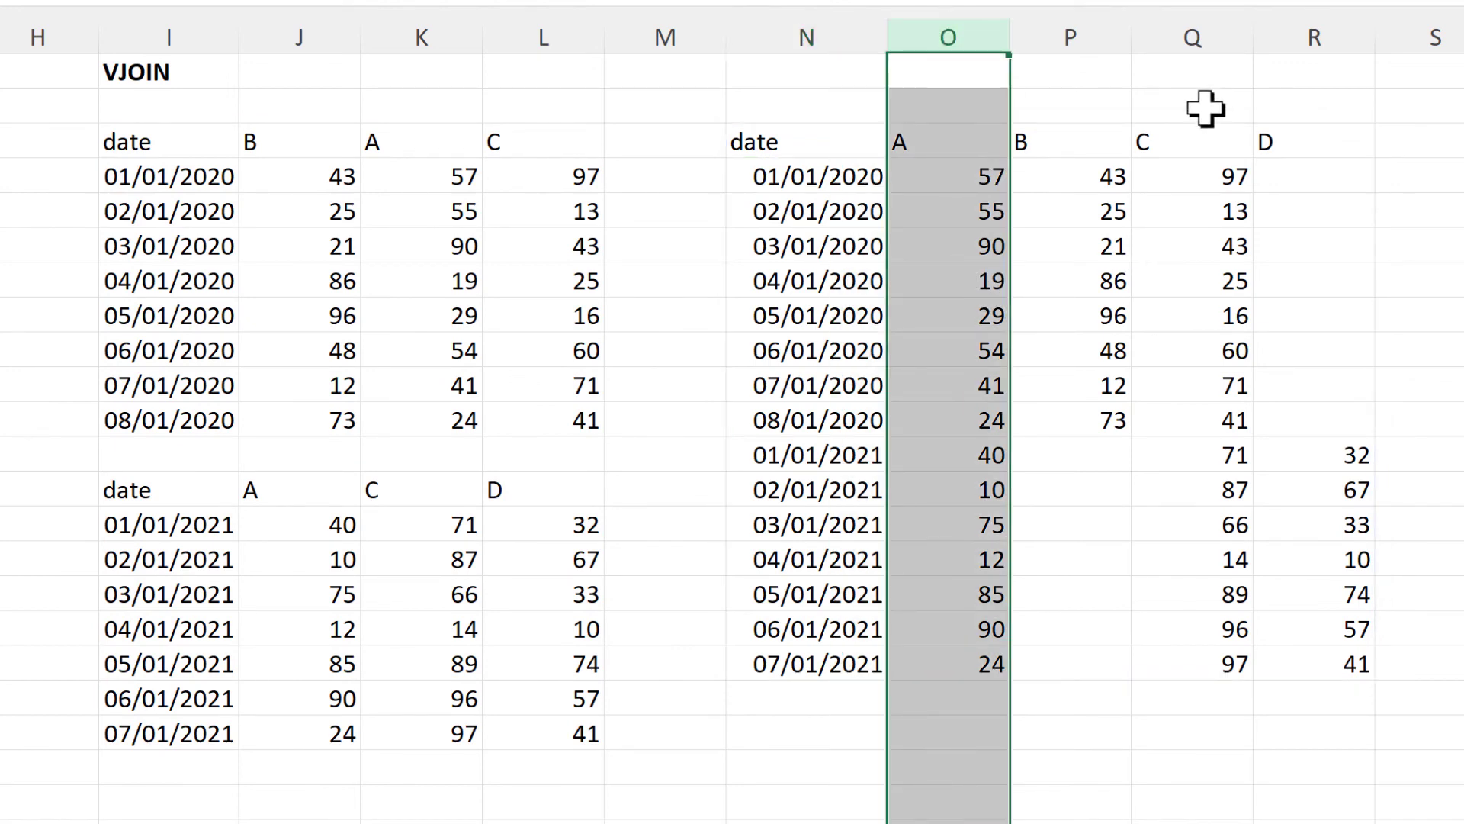
{"action": "left_click", "coordinate": [1190, 15]}
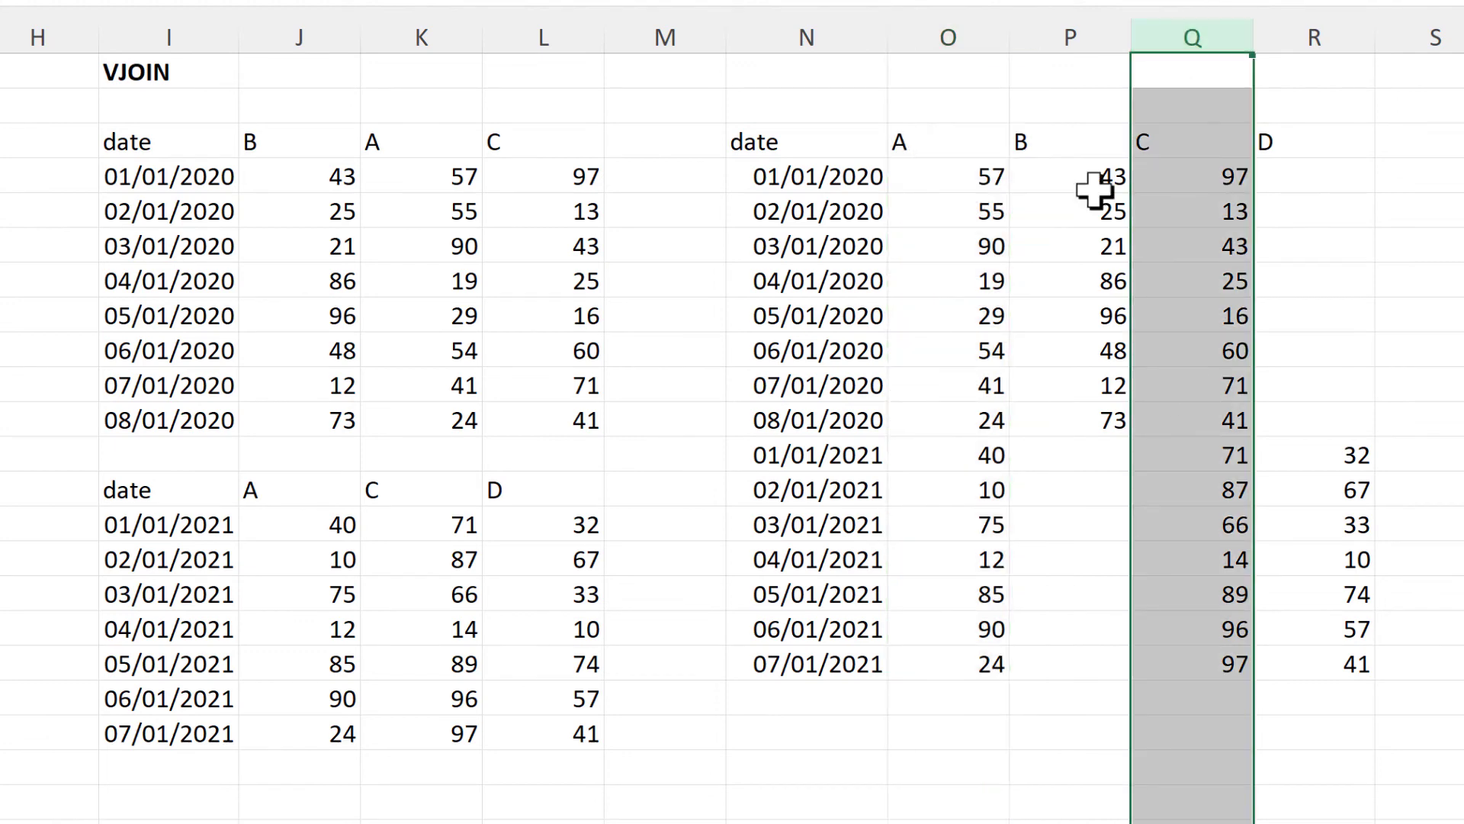
{"action": "left_click", "coordinate": [1047, 19]}
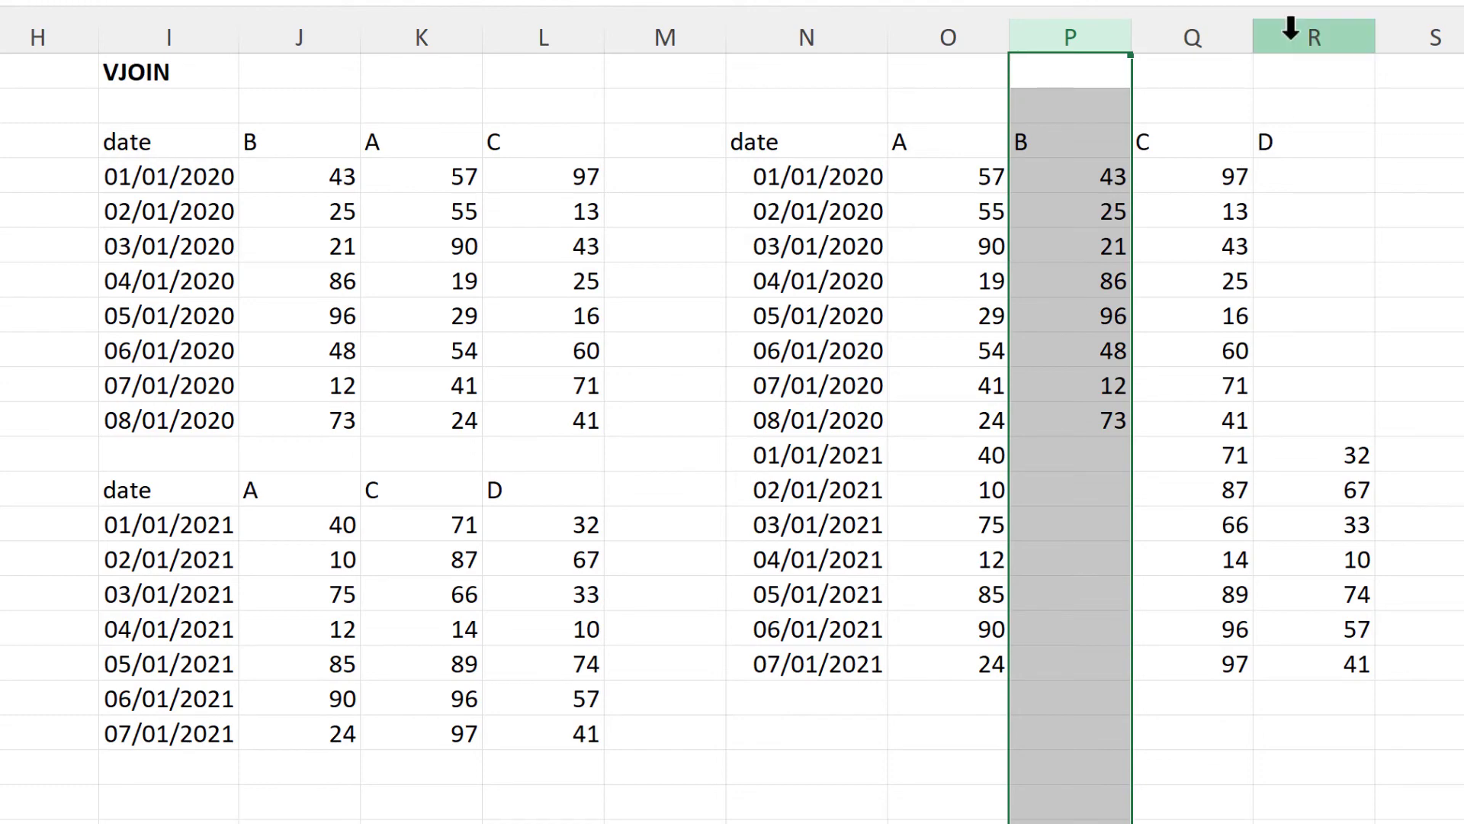
{"action": "left_click", "coordinate": [1319, 31]}
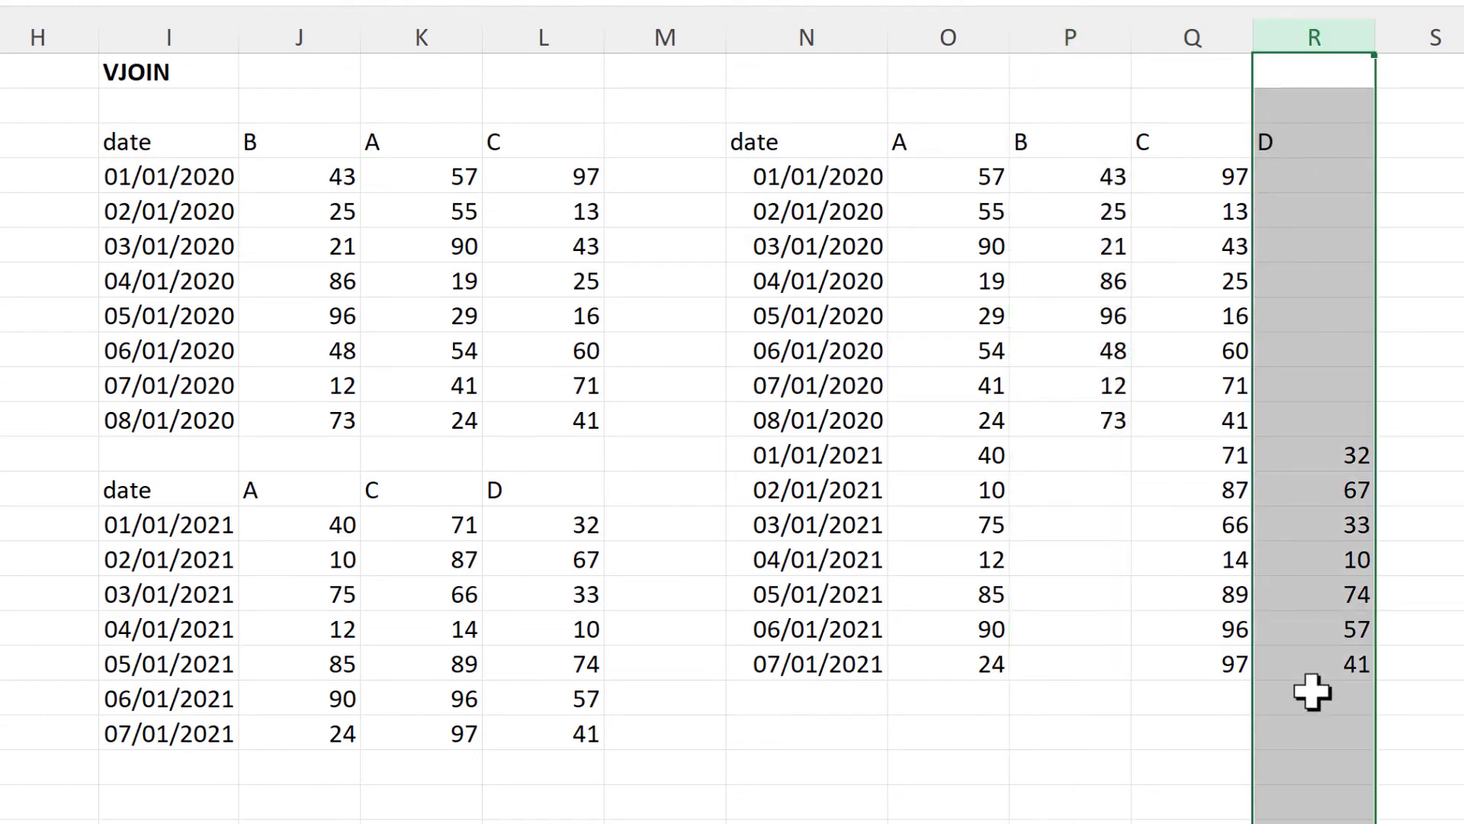
{"action": "left_click", "coordinate": [903, 766]}
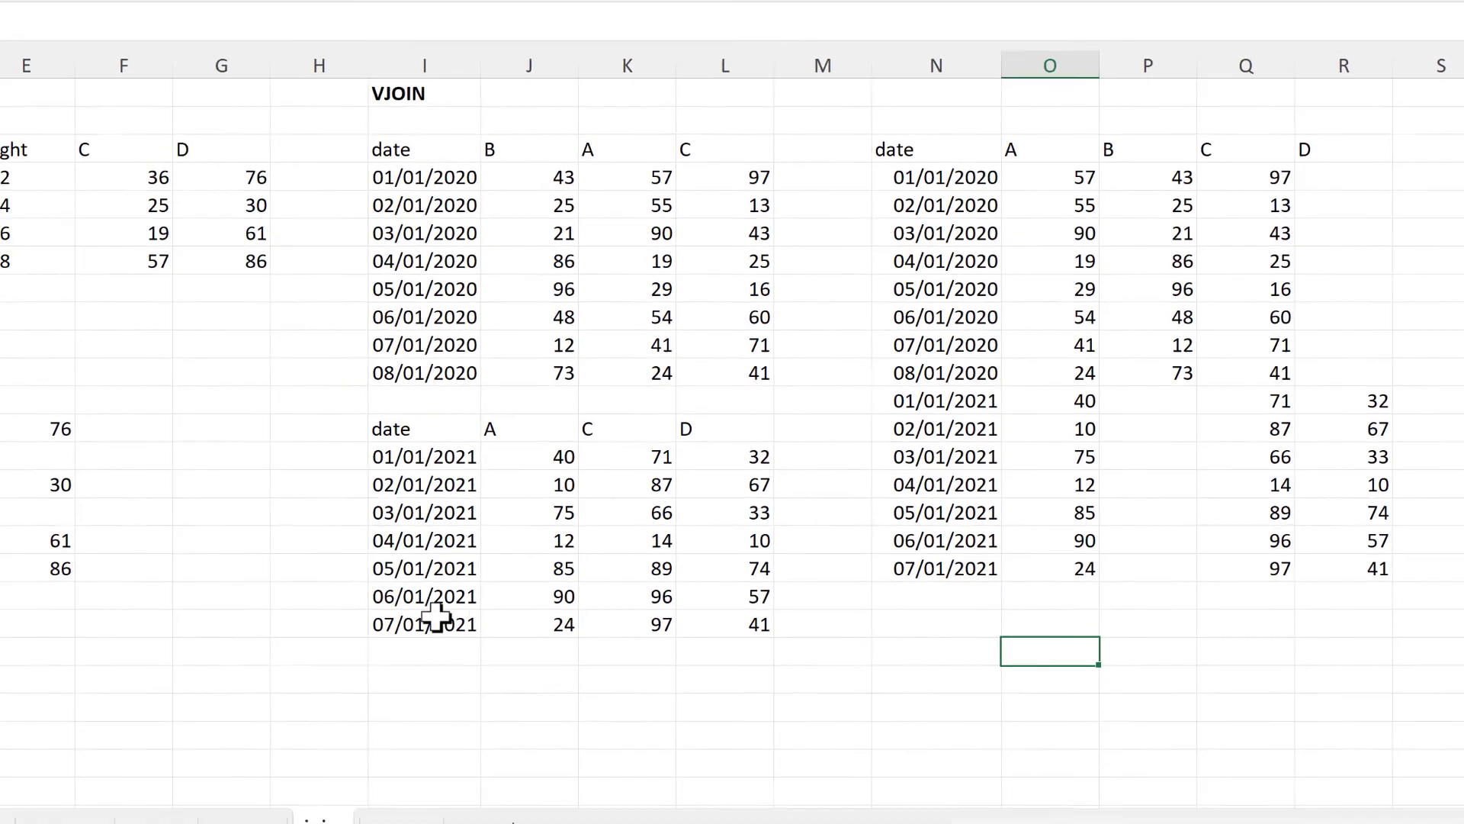
Step: On the pivot sheet, summarise cost by product by entering =PIVOT1(A4:B21) in cell D4
{"action": "left_click", "coordinate": [468, 793]}
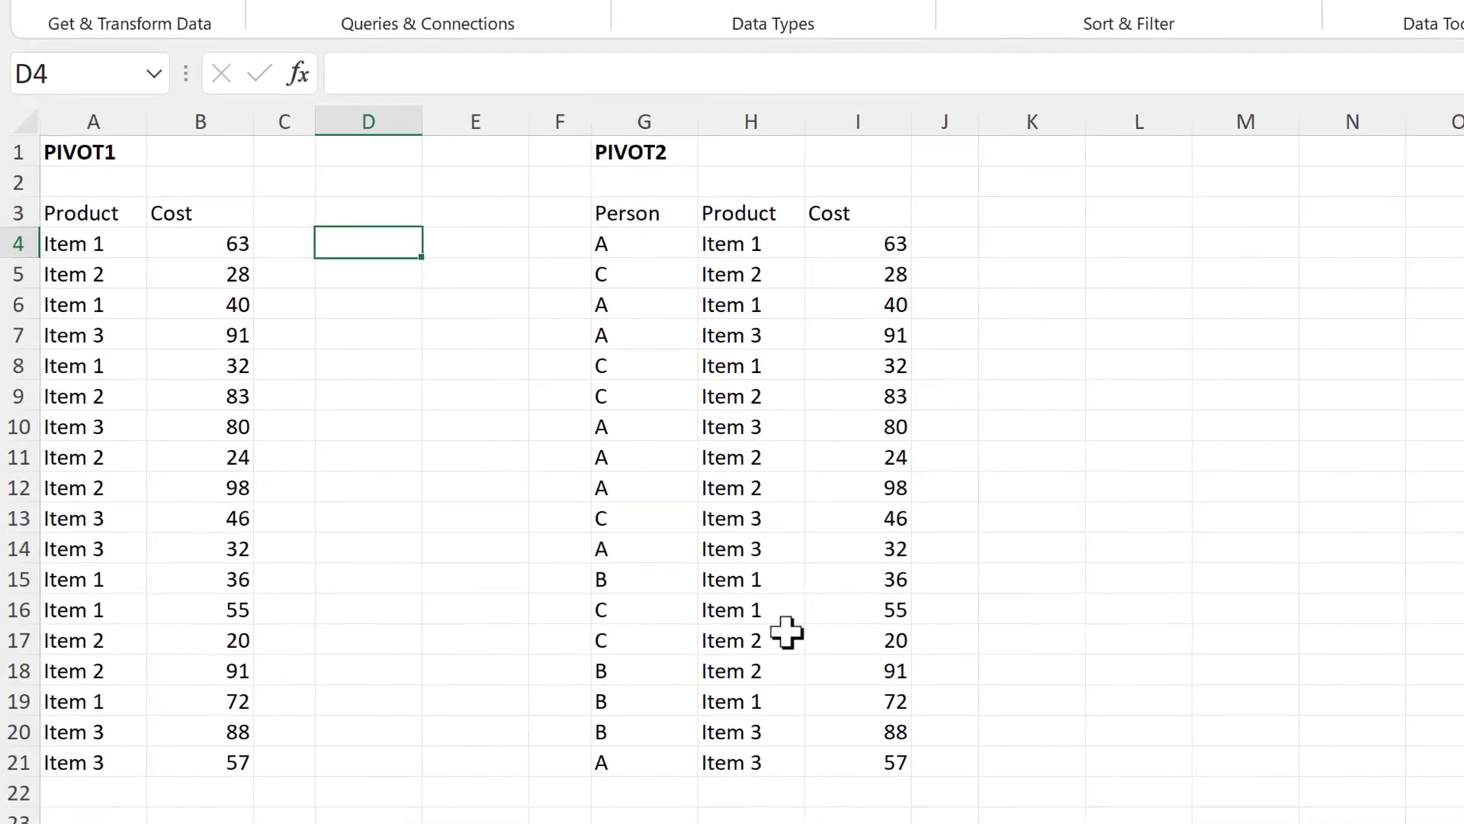
{"action": "type", "text": "=pivot1"}
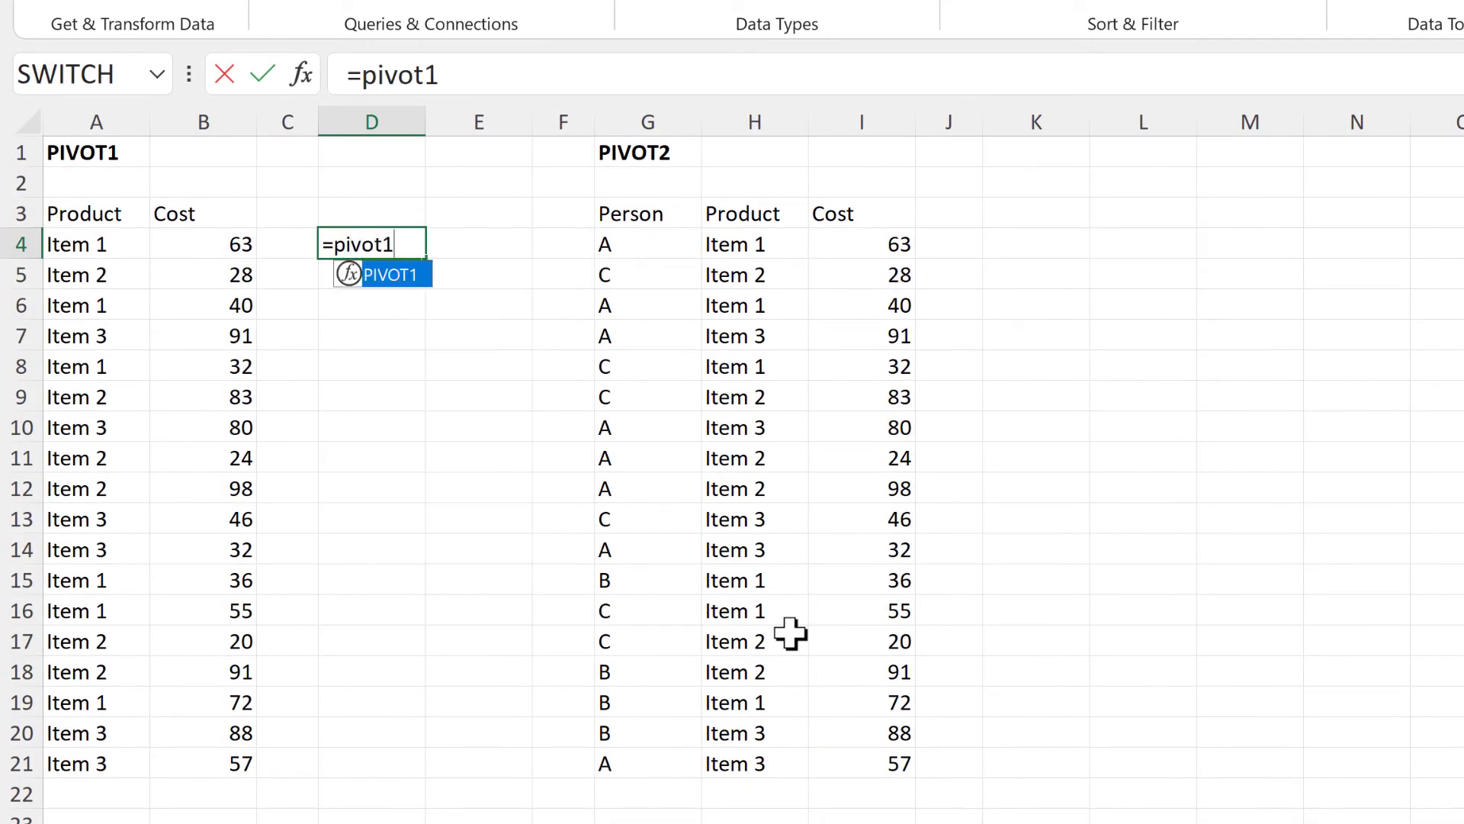
{"action": "key", "text": "Tab"}
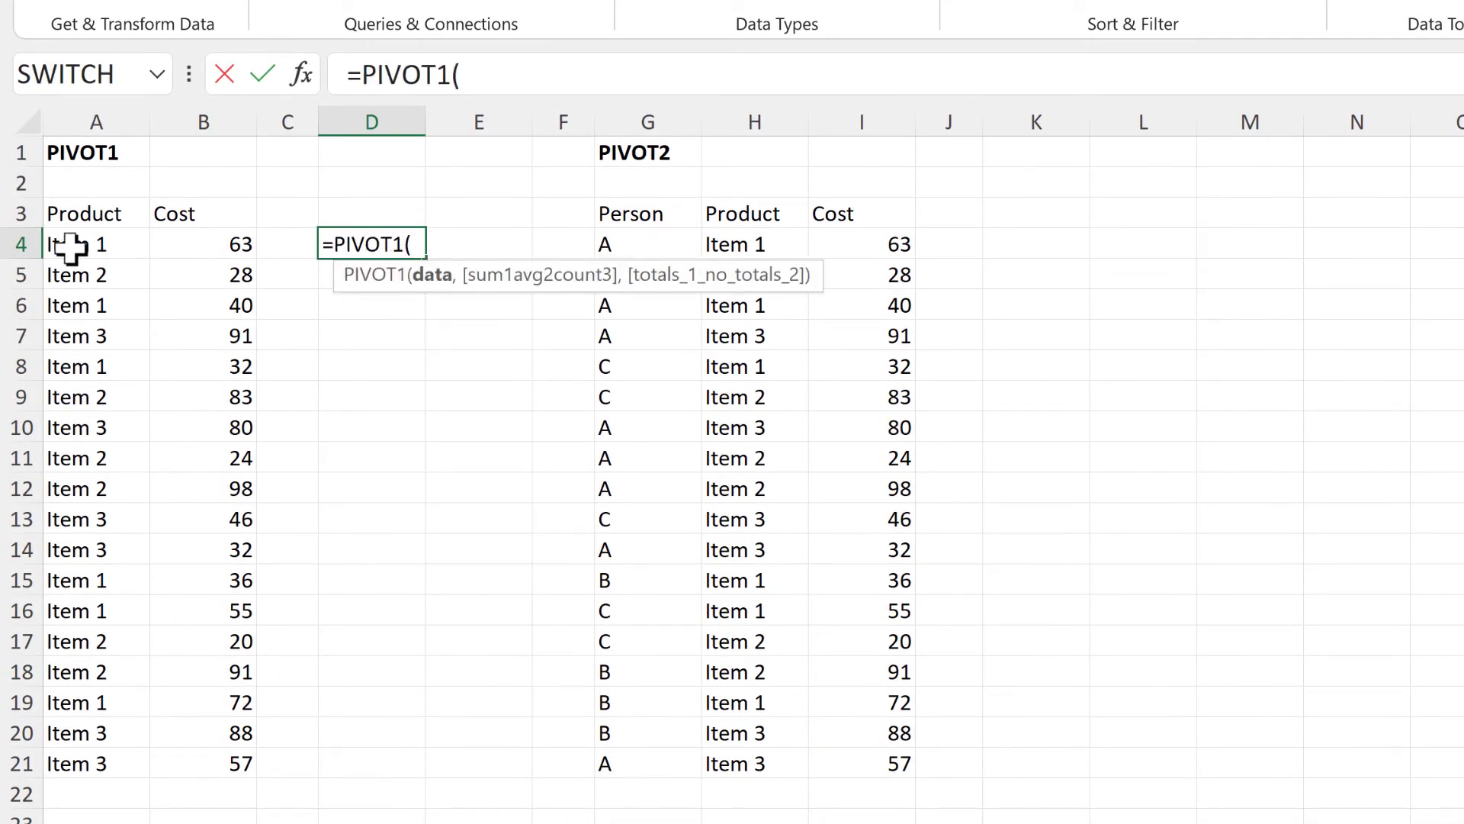
{"action": "left_click_drag", "start_coordinate": [70, 245], "coordinate": [204, 763]}
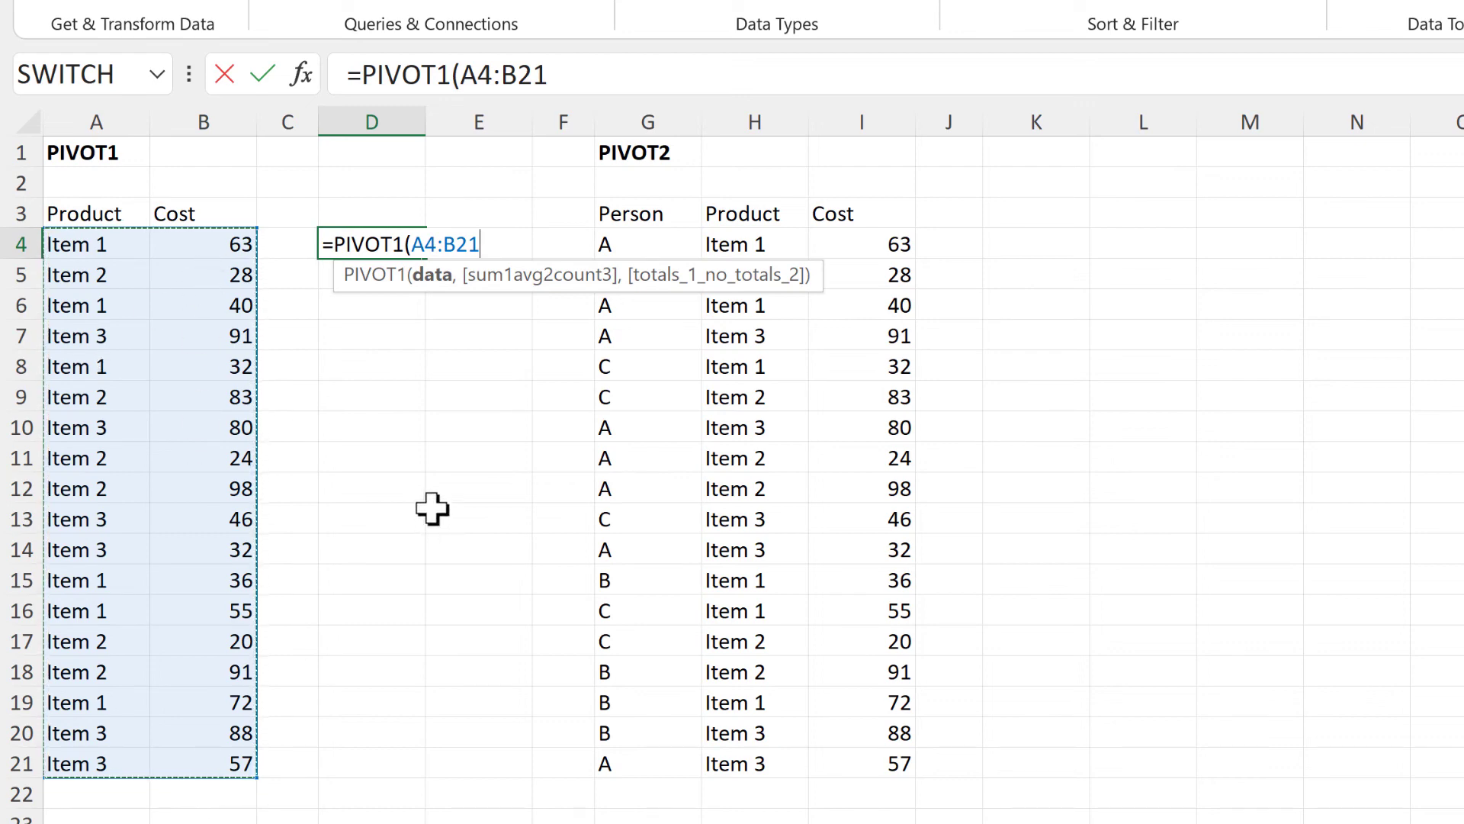
{"action": "key", "text": "Return"}
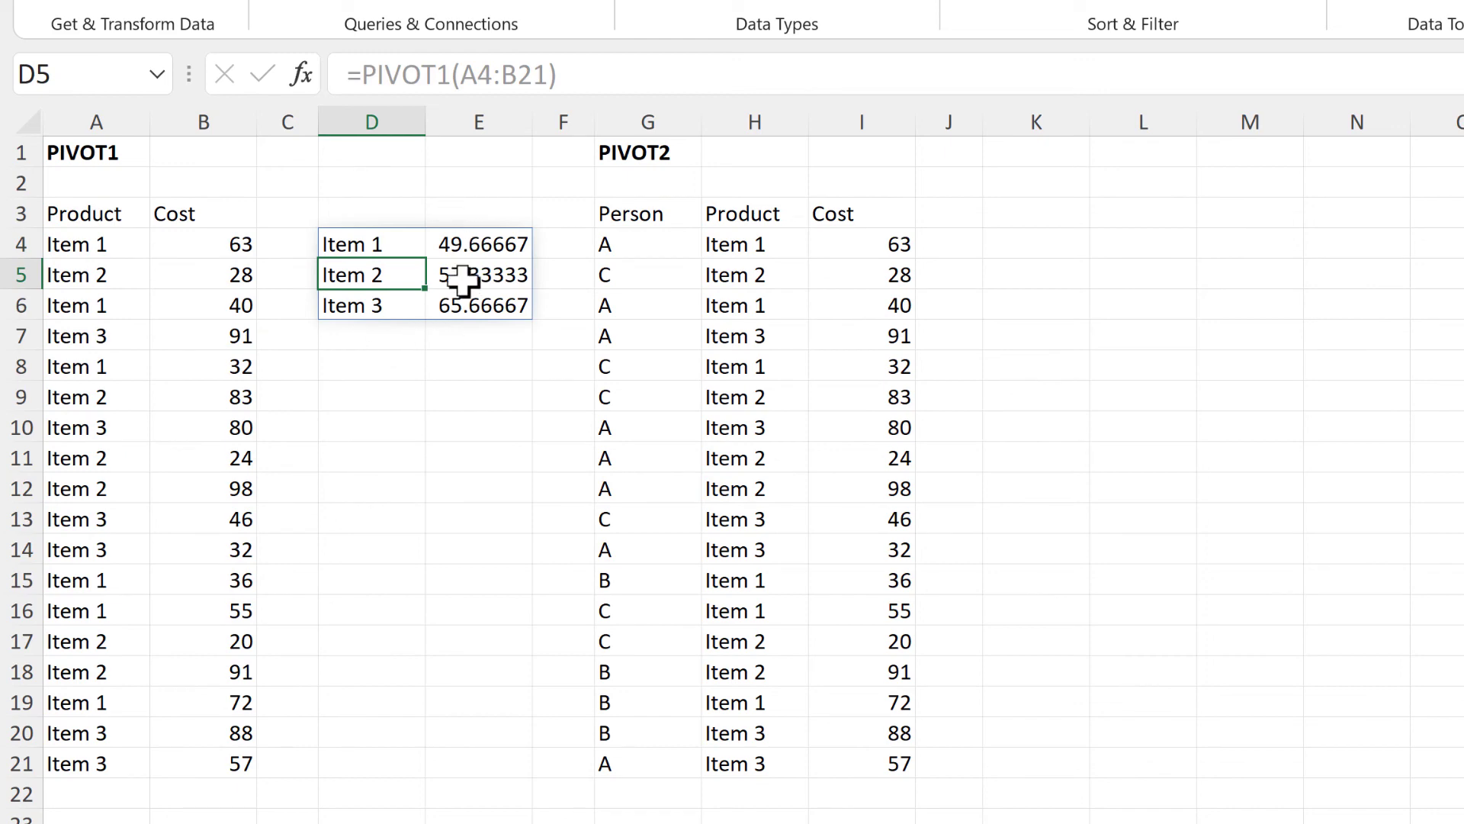
Step: Switch the product summary in D4 to sums by changing its formula to =PIVOT1(A4:B21,1)
{"action": "left_click", "coordinate": [374, 237]}
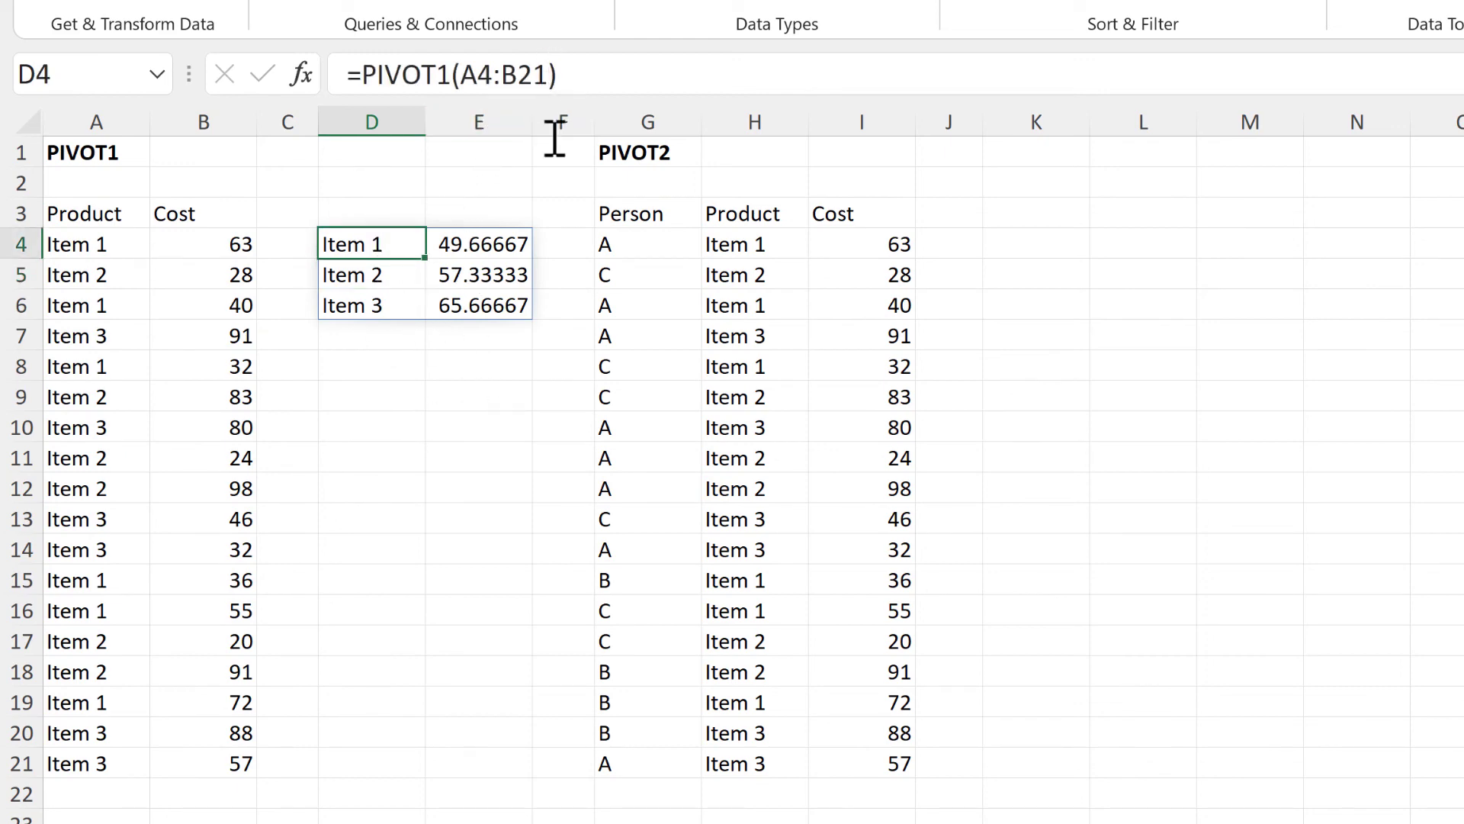
{"action": "left_click", "coordinate": [550, 74]}
{"action": "type", "text": ","}
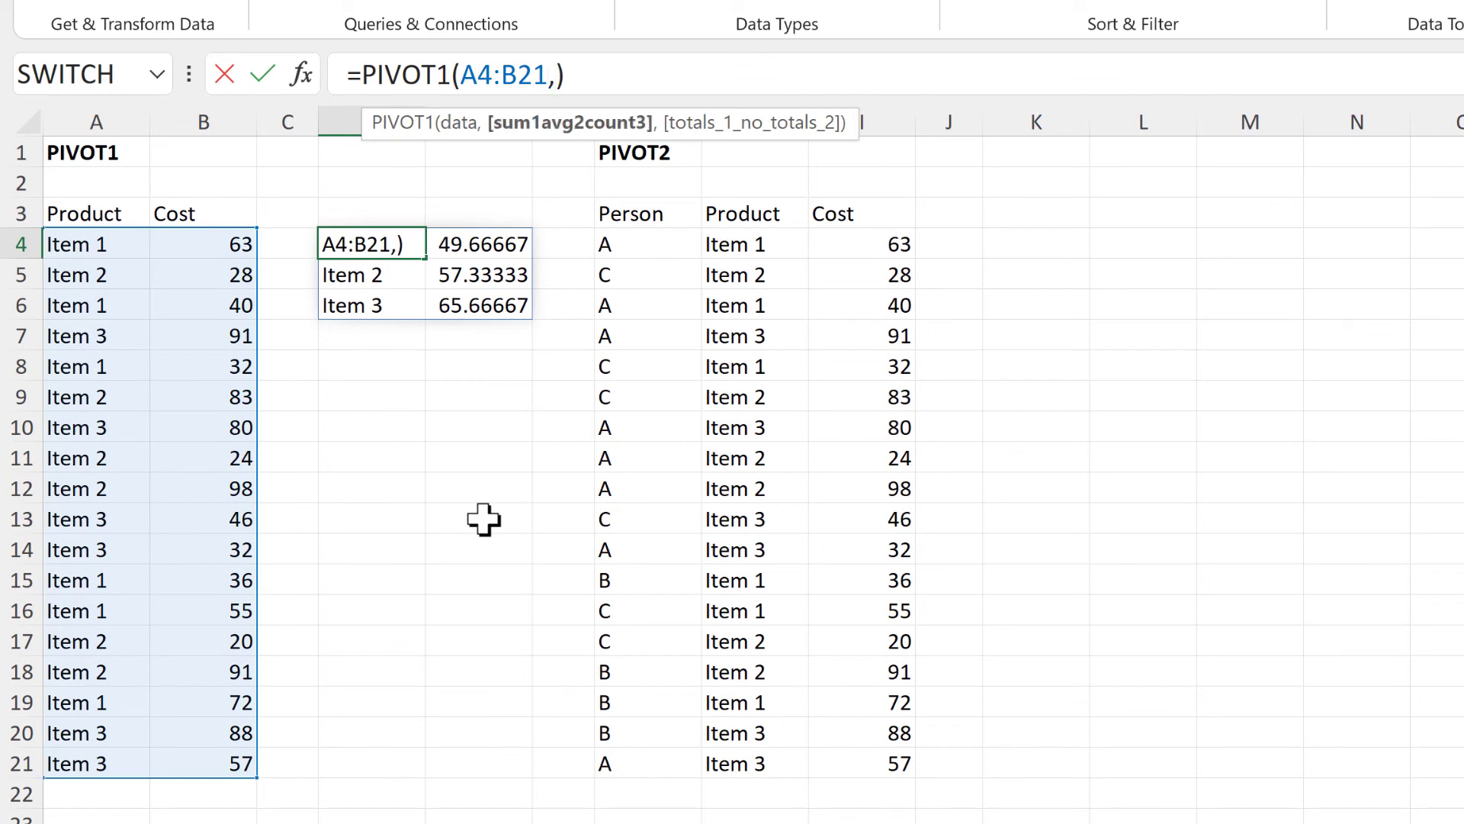
{"action": "type", "text": "1"}
{"action": "key", "text": "Return"}
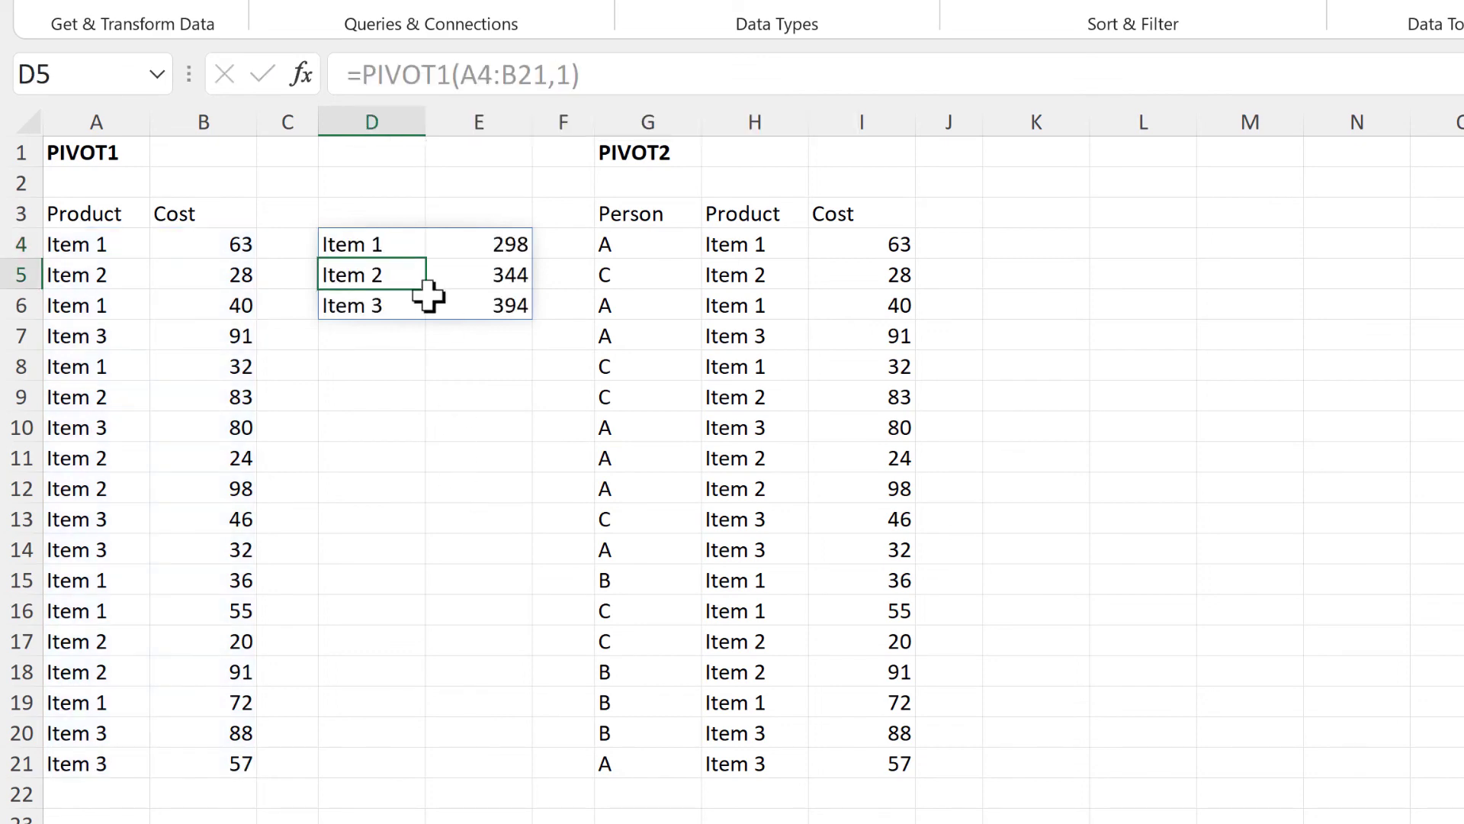
Step: Switch the product summary in D4 to averages by changing its formula to =PIVOT1(A4:B21,2)
{"action": "left_click", "coordinate": [385, 239]}
{"action": "left_click", "coordinate": [572, 75]}
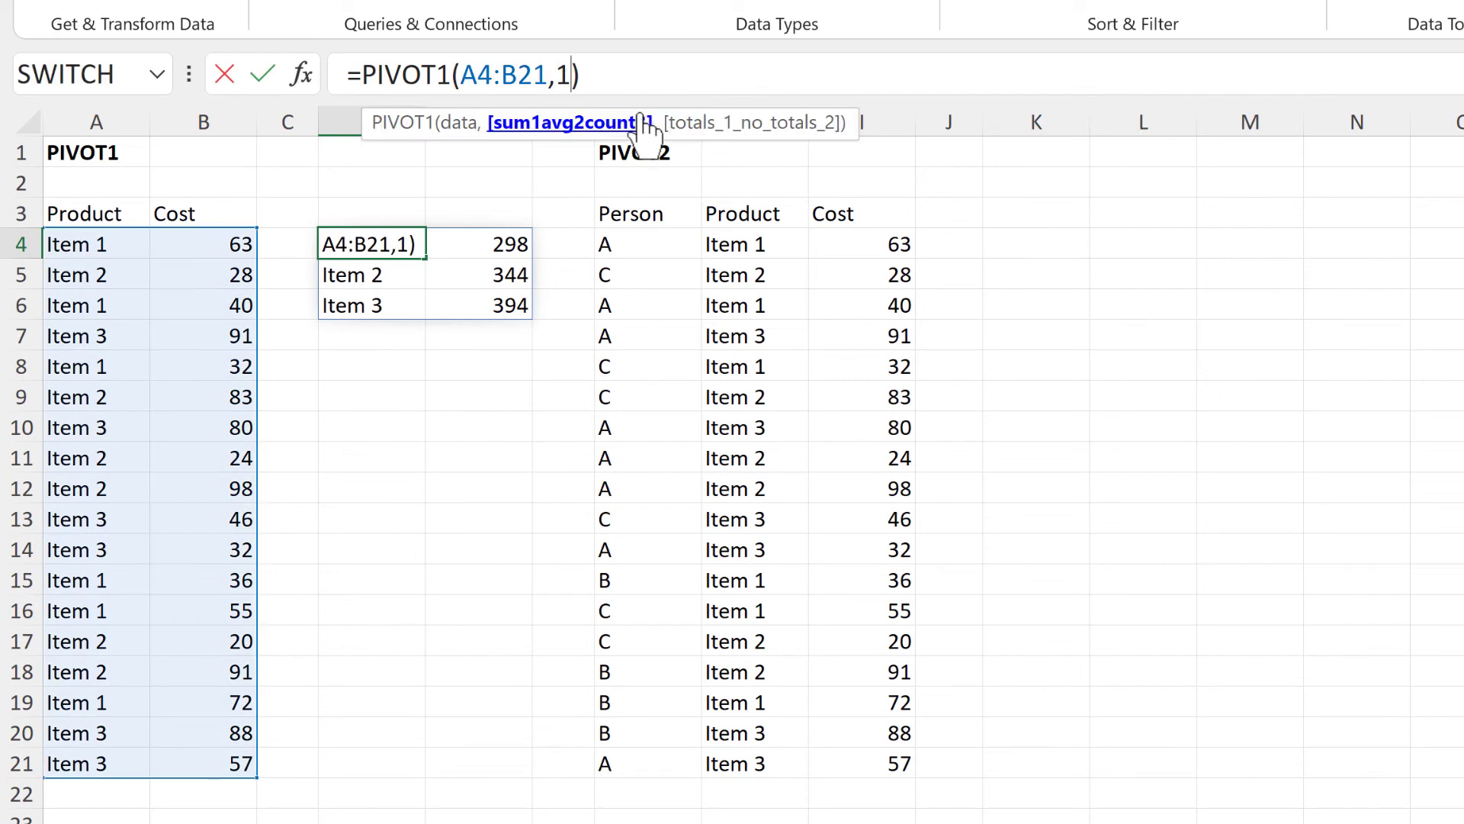
{"action": "type", "text": "2"}
{"action": "key", "text": "Return"}
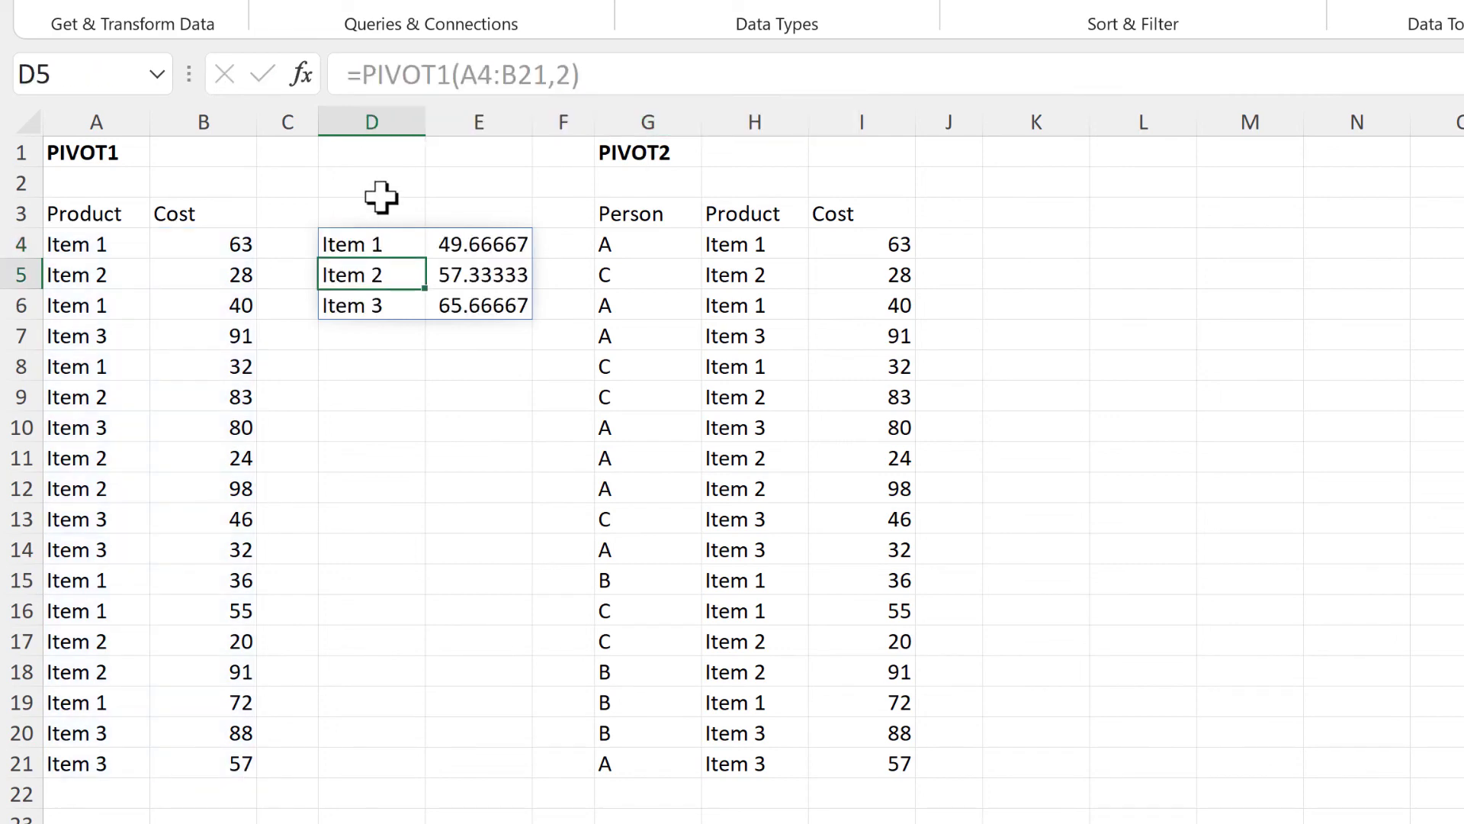
Step: Switch the product summary in D4 to counts by changing its formula to =PIVOT1(A4:B21,3)
{"action": "left_click", "coordinate": [365, 242]}
{"action": "left_click", "coordinate": [564, 74]}
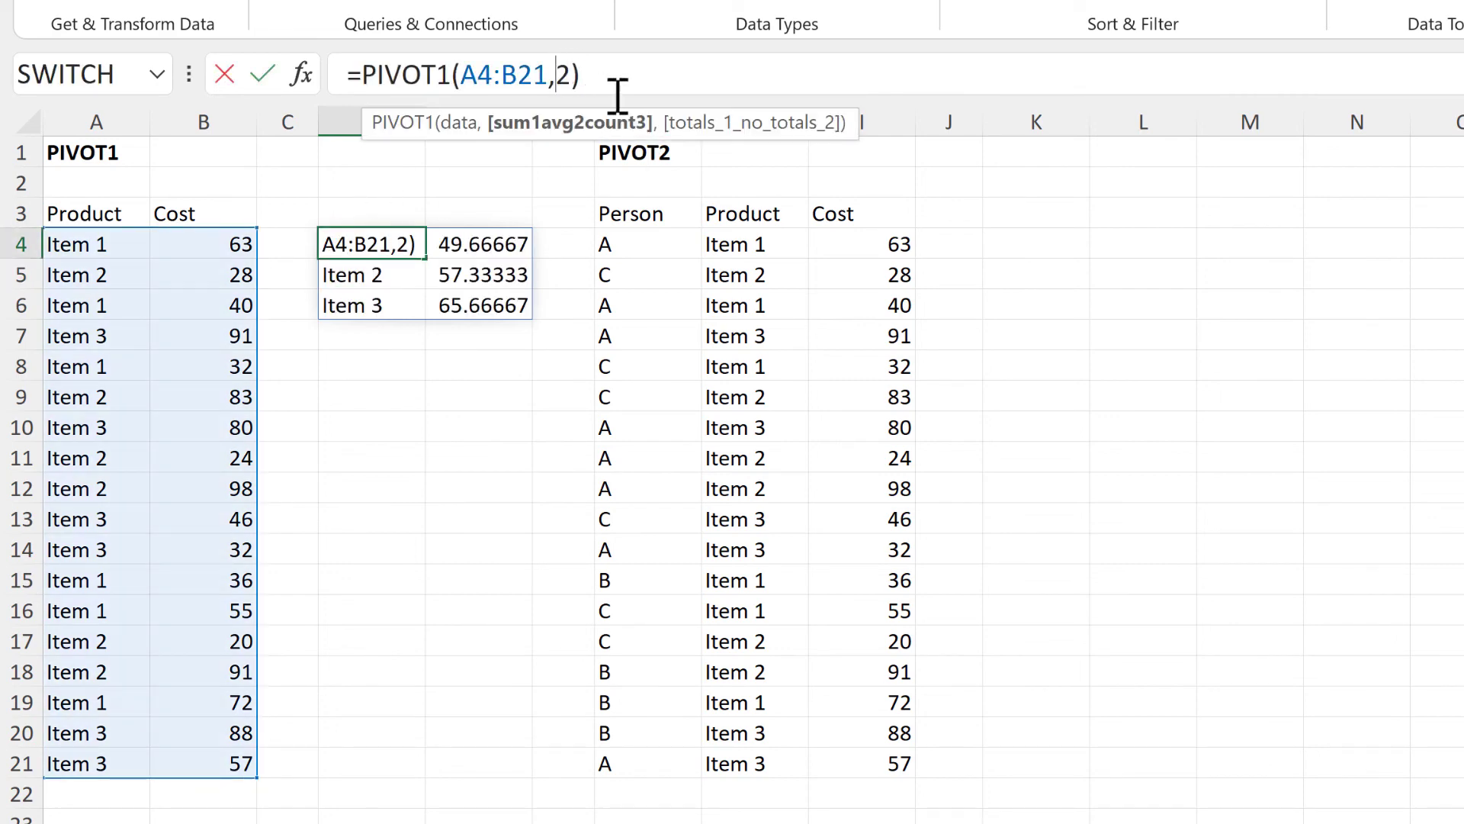
{"action": "type", "text": "3"}
{"action": "key", "text": "Return"}
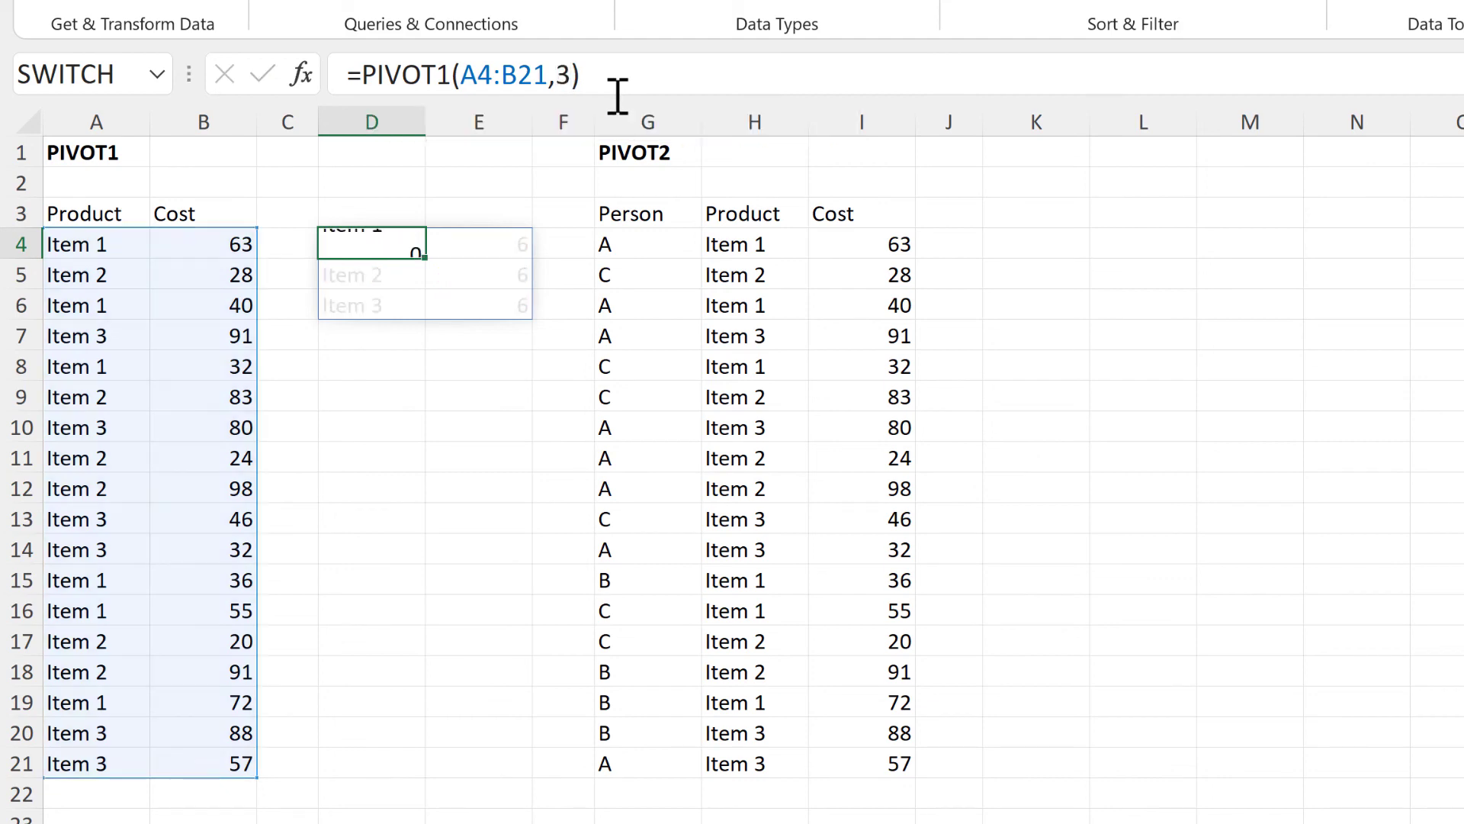
Step: Add a total row to the product counts by changing the D4 formula to =PIVOT1(A4:B21,3,1)
{"action": "left_click", "coordinate": [359, 242]}
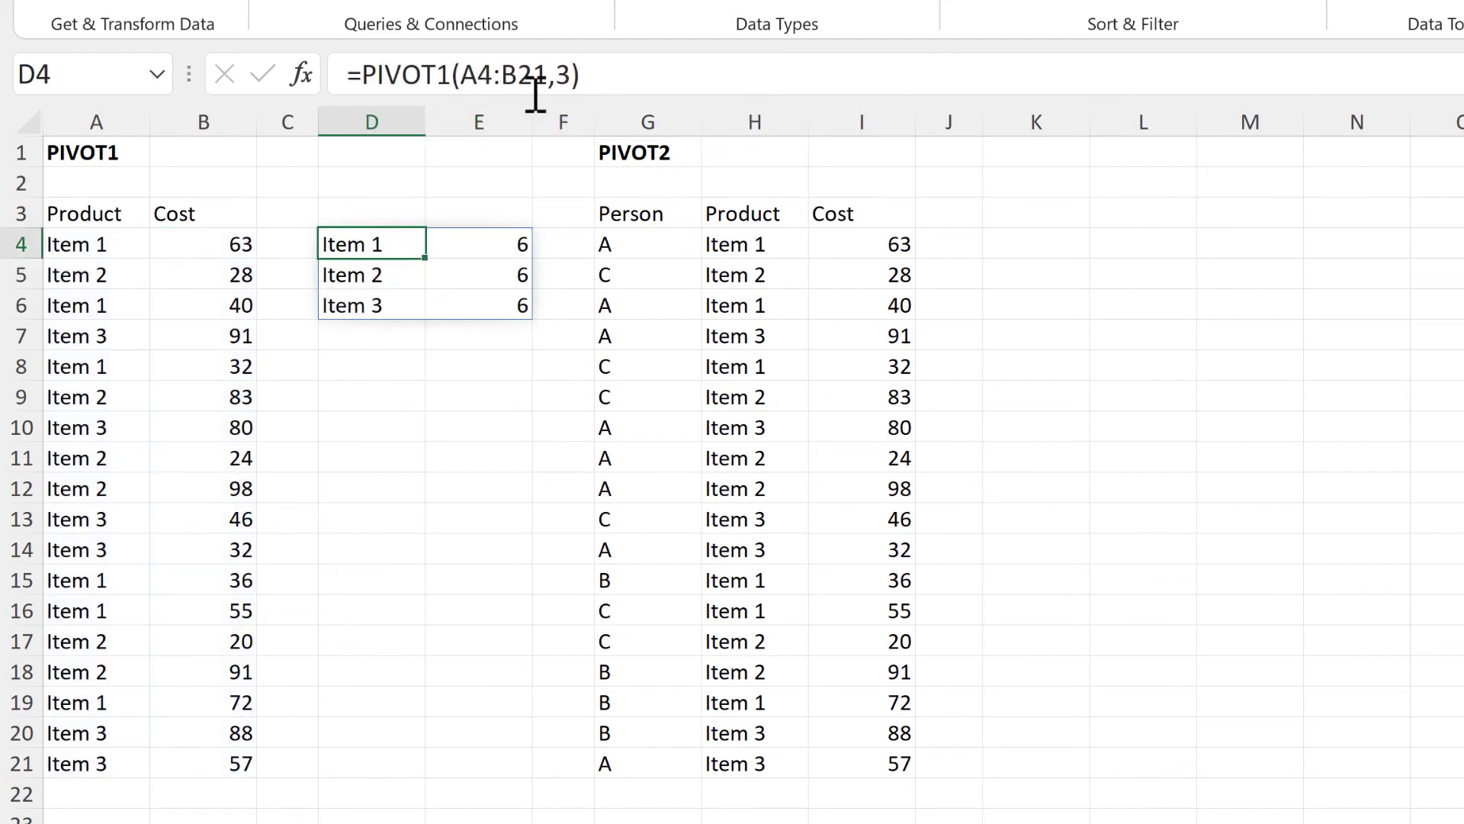
{"action": "left_click", "coordinate": [573, 76]}
{"action": "type", "text": ","}
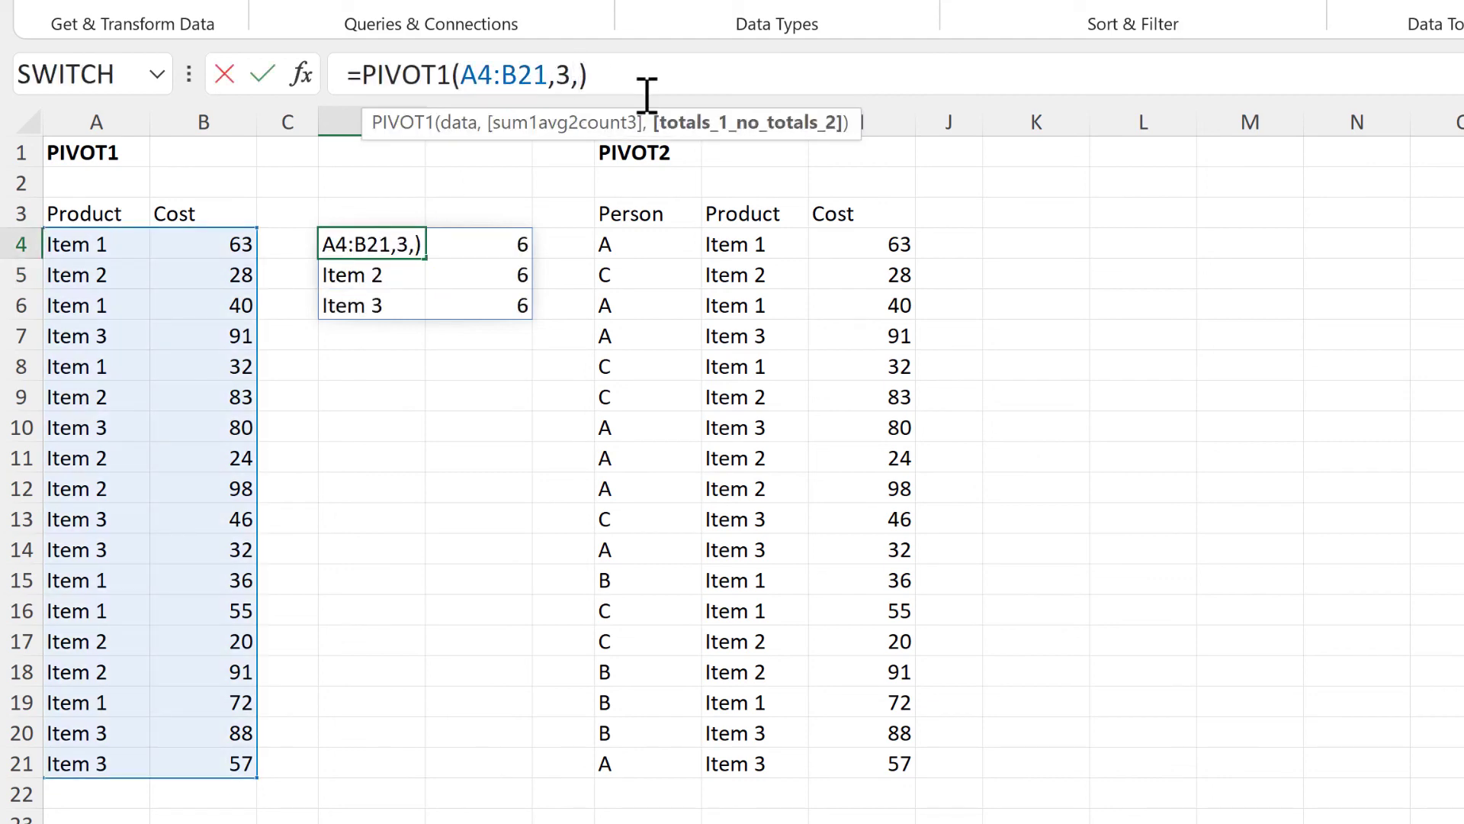
{"action": "type", "text": "1"}
{"action": "key", "text": "Return"}
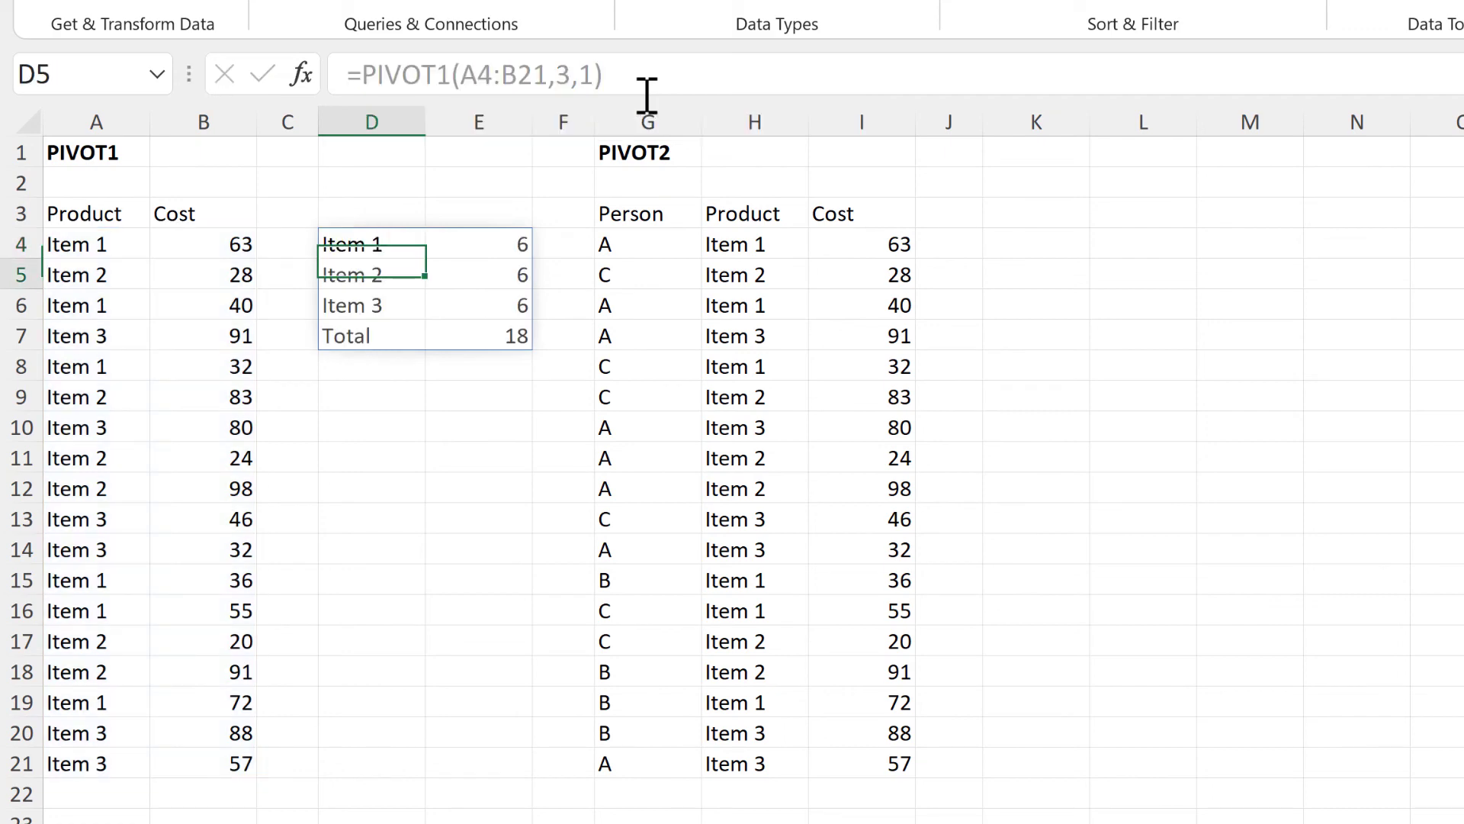
Step: Turn off totals in the product summary by changing the D4 formula to =PIVOT1(A4:B21,3,2)
{"action": "left_click", "coordinate": [415, 232]}
{"action": "left_click", "coordinate": [602, 68]}
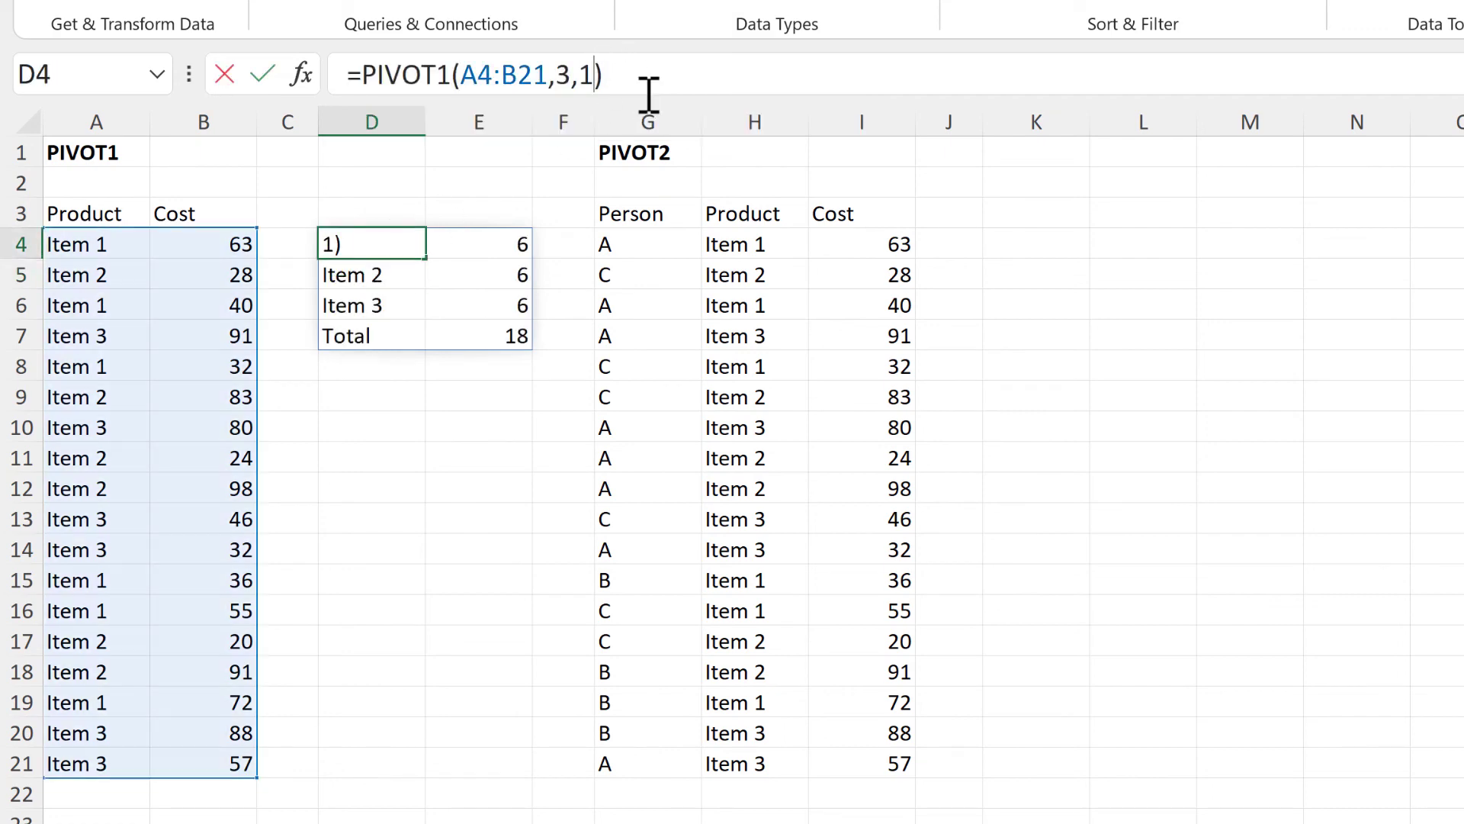
{"action": "key", "text": "BackSpace"}
{"action": "type", "text": "2"}
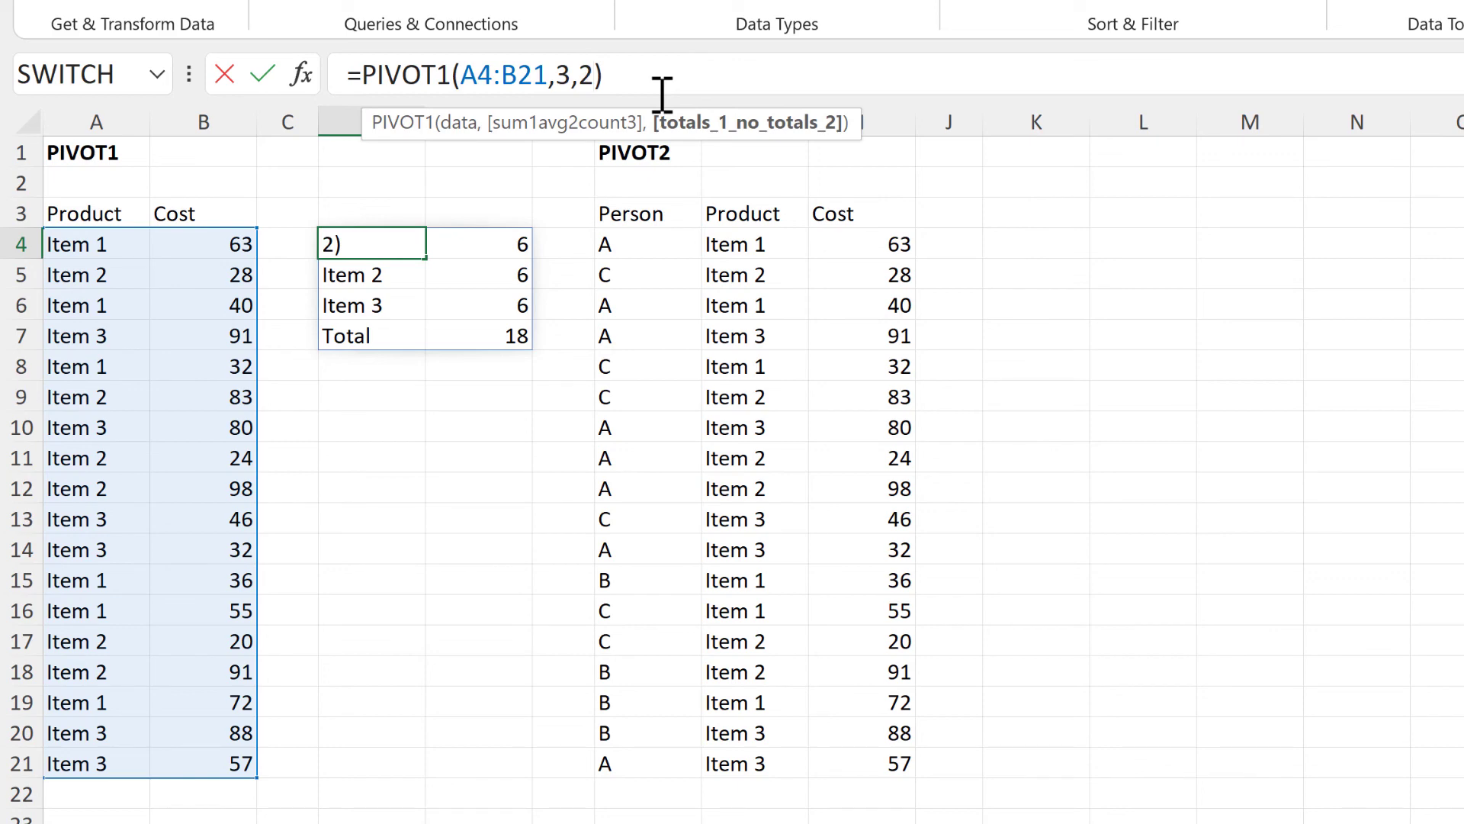
{"action": "key", "text": "Return"}
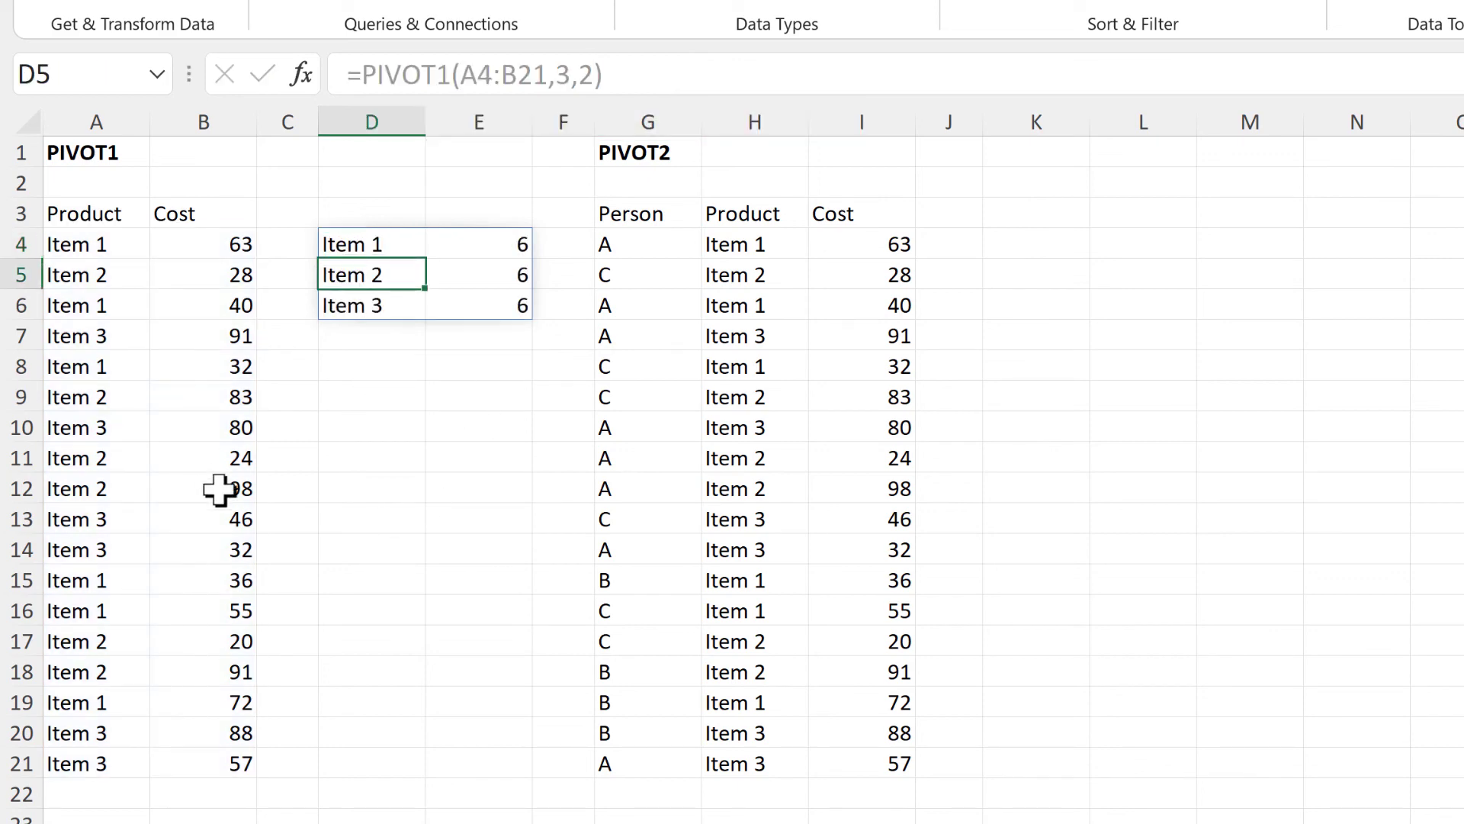
Step: Summarise cost by person and product by entering =PIVOT2(G4:I21) in cell K4
{"action": "left_click", "coordinate": [1035, 245]}
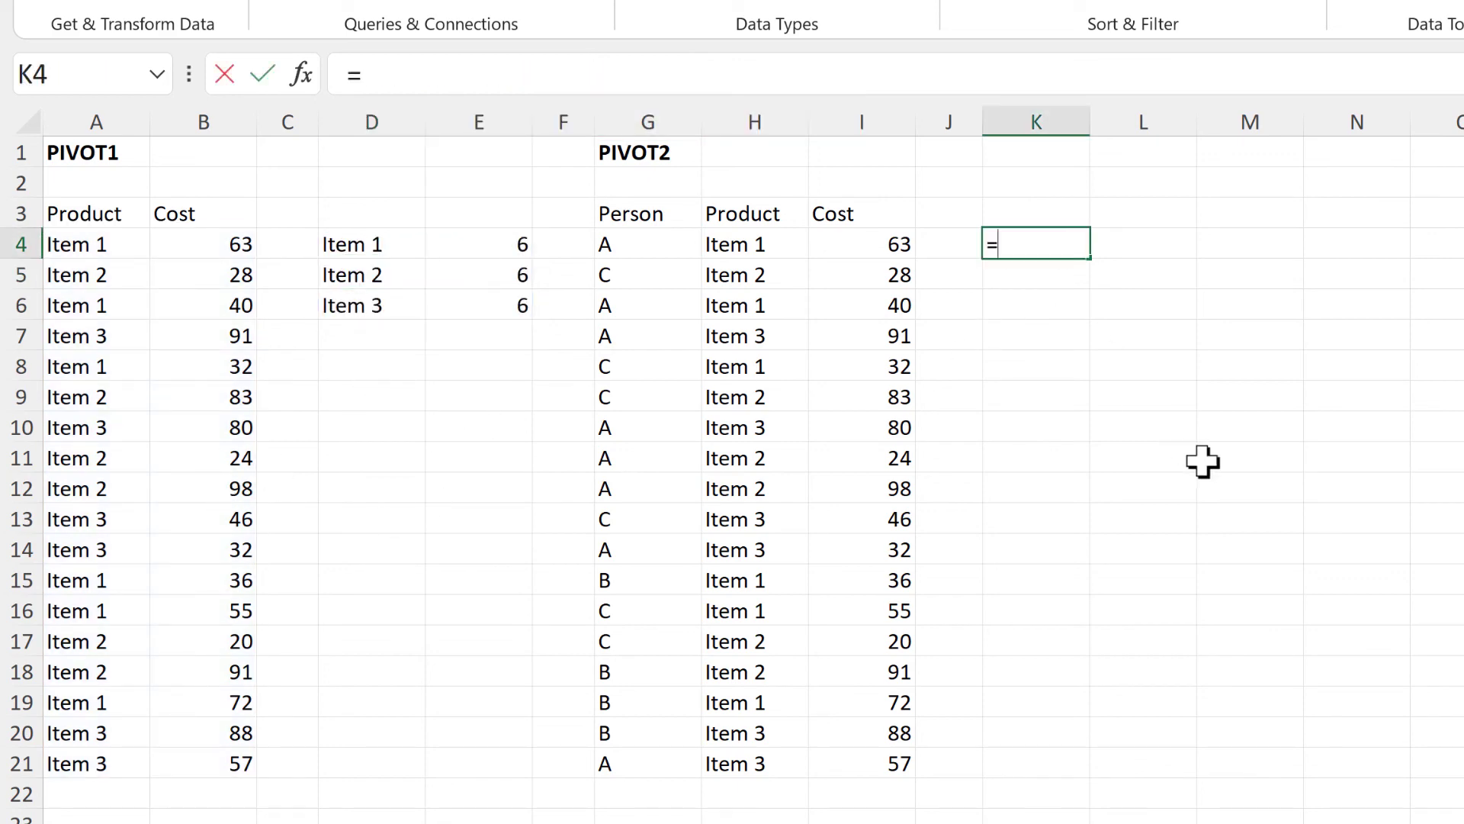
{"action": "type", "text": "=pivot2"}
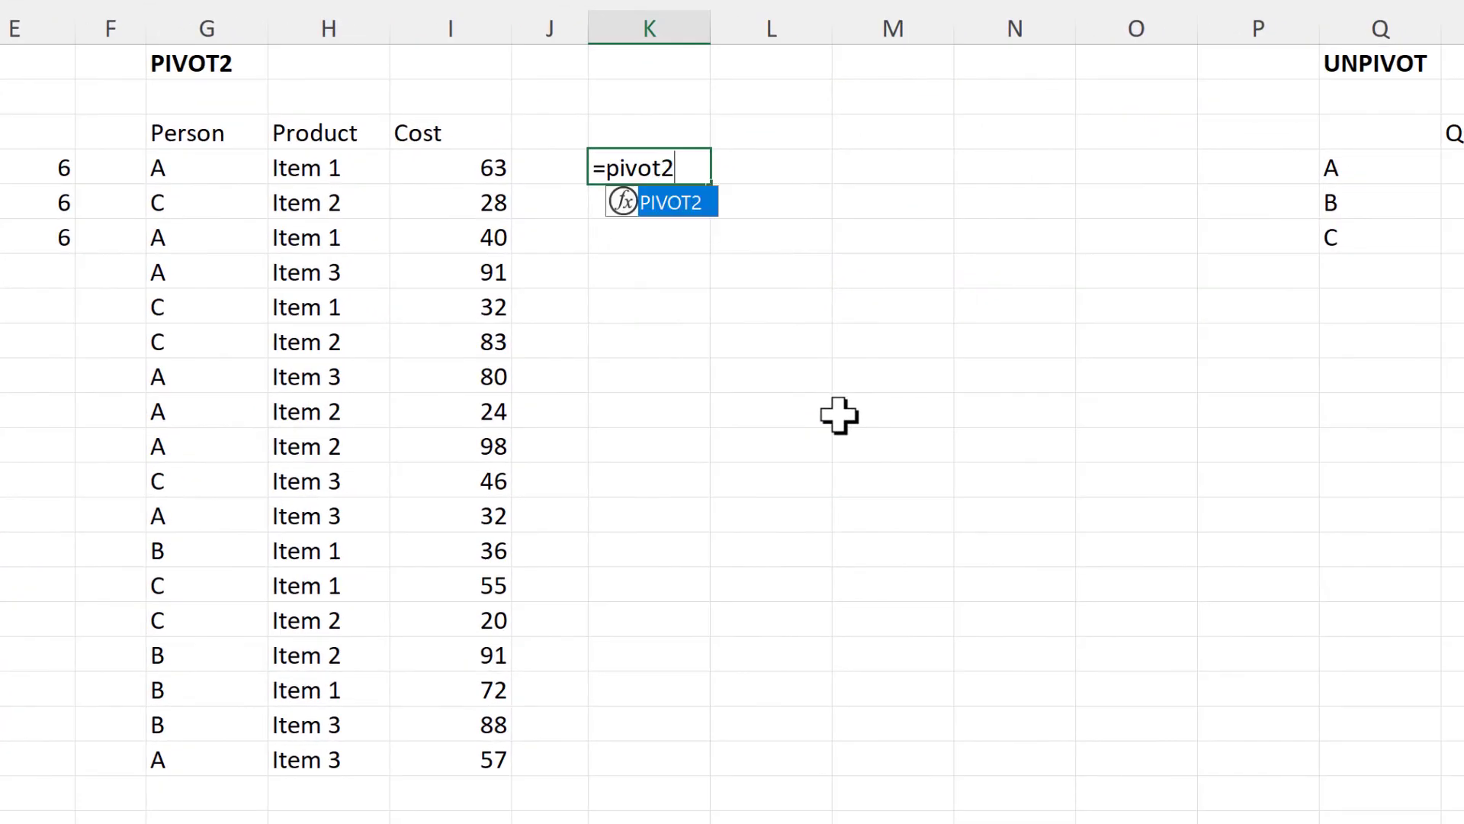
{"action": "key", "text": "Tab"}
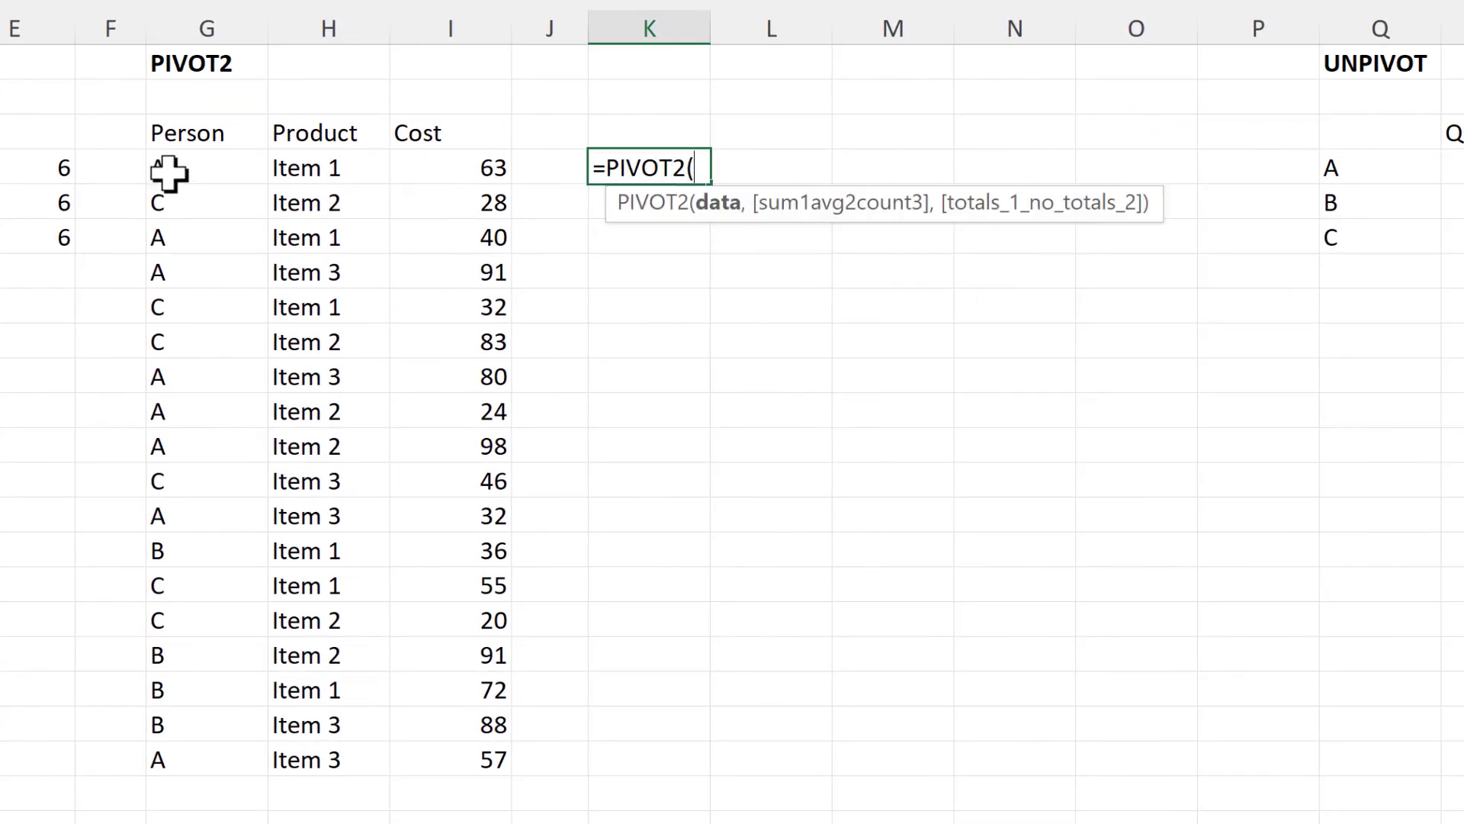
{"action": "left_click_drag", "start_coordinate": [163, 183], "coordinate": [453, 758]}
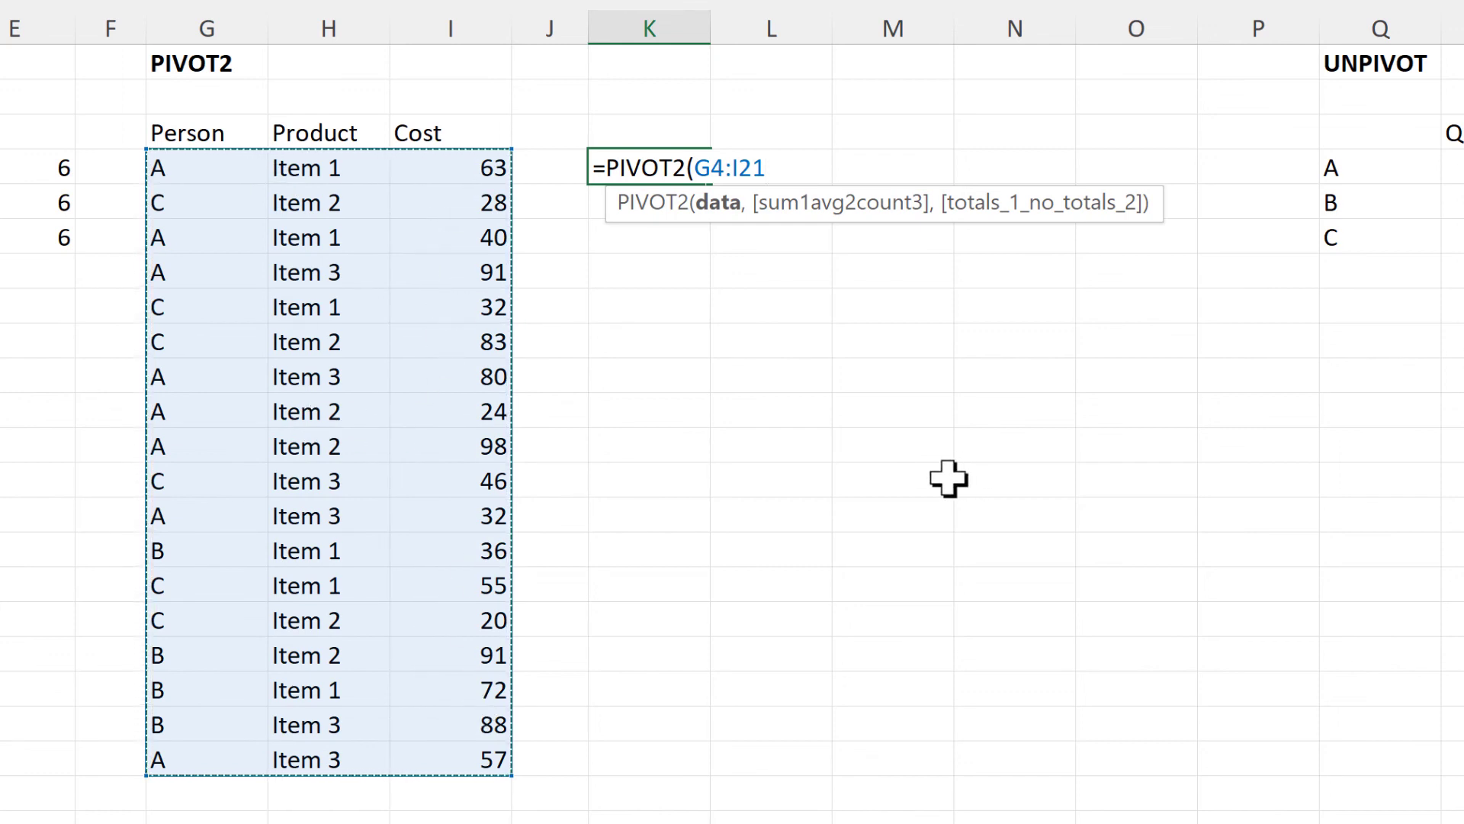
{"action": "key", "text": "Return"}
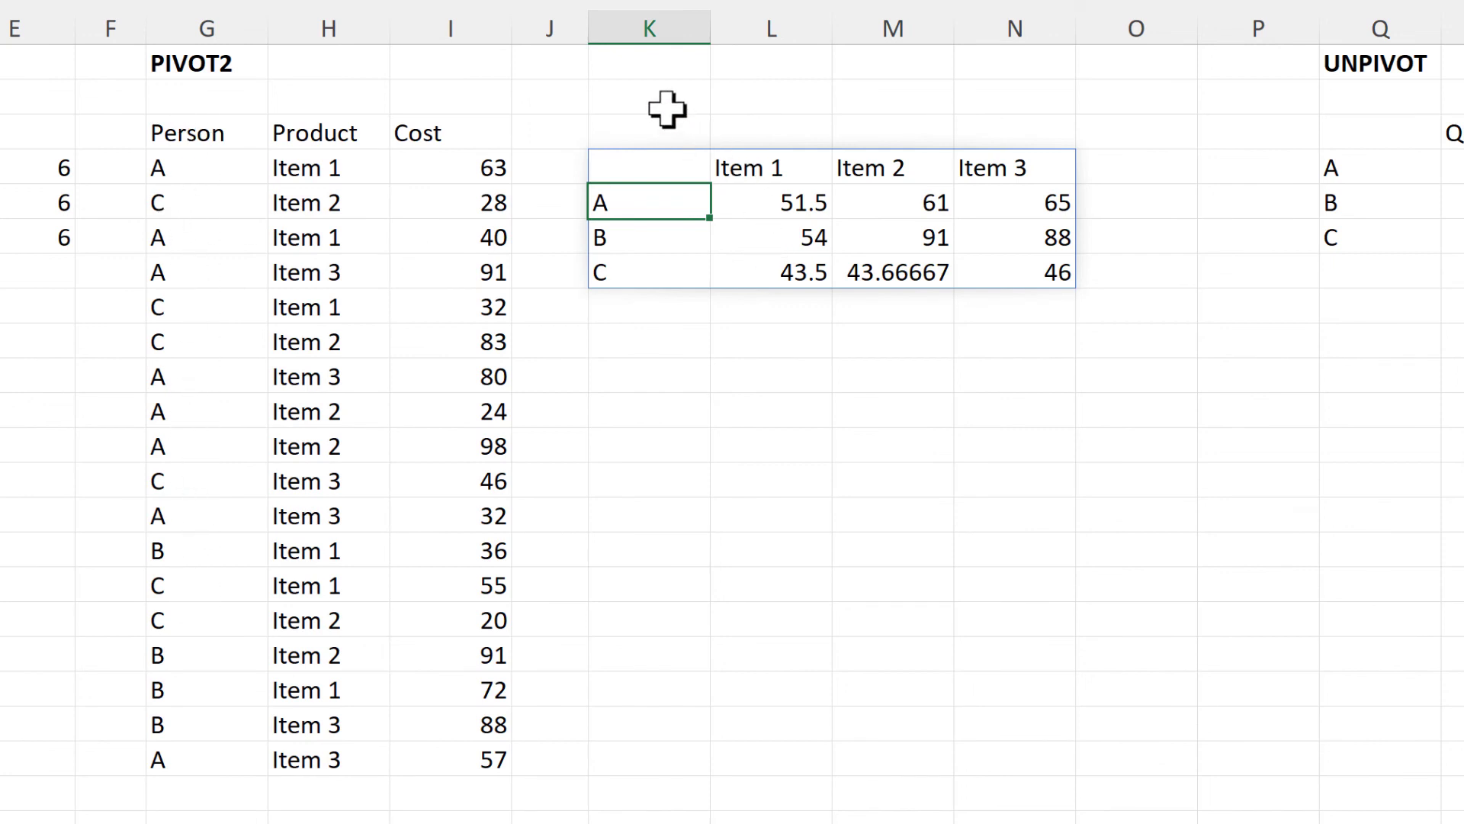
Step: Examine how persons, products and cost values are laid out in the PIVOT2 result
{"action": "left_click_drag", "start_coordinate": [667, 108], "coordinate": [663, 335]}
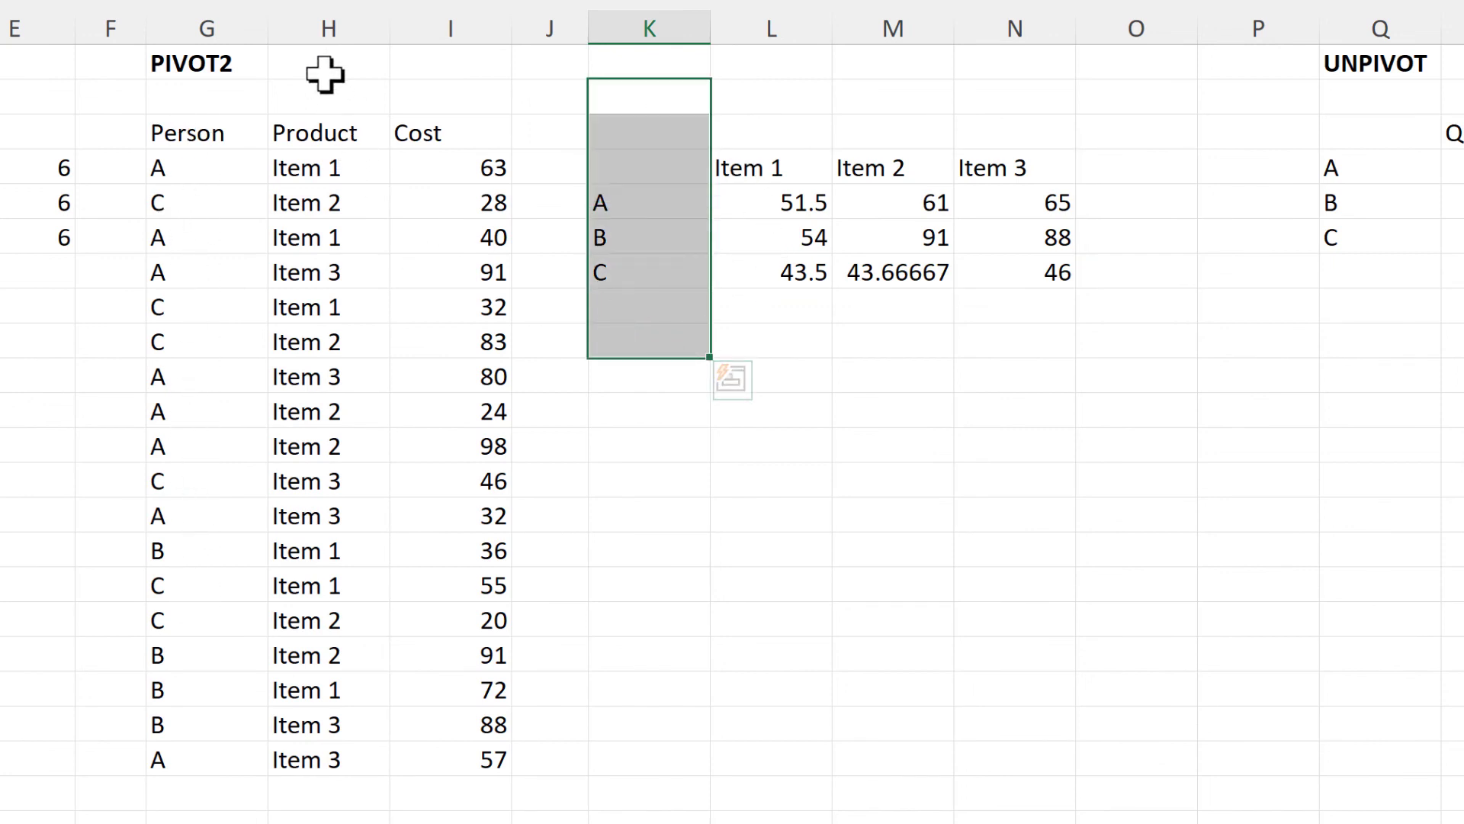
{"action": "left_click", "coordinate": [328, 18]}
{"action": "left_click_drag", "start_coordinate": [637, 177], "coordinate": [1121, 170]}
{"action": "left_click", "coordinate": [927, 444]}
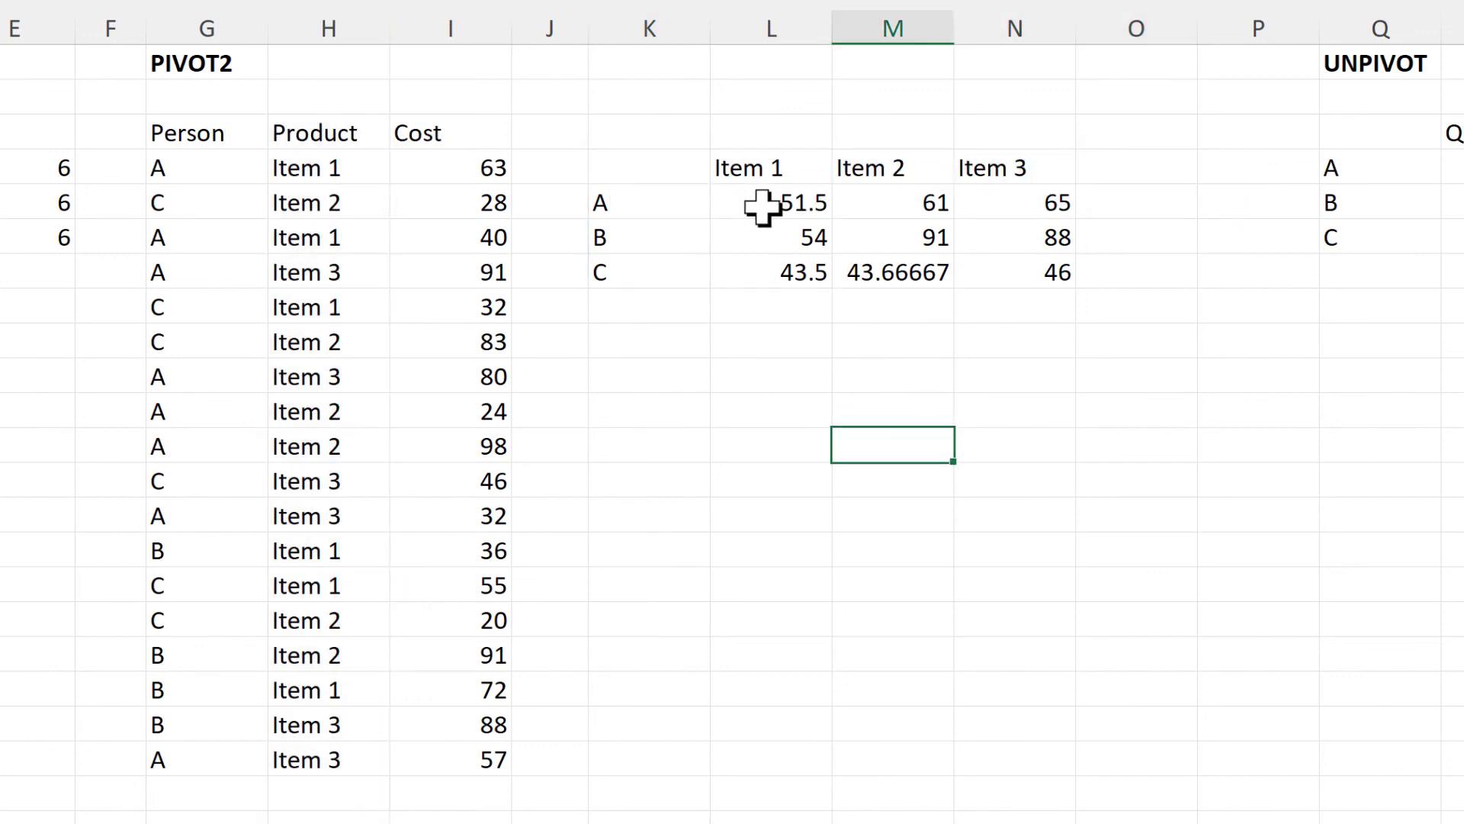
{"action": "left_click_drag", "start_coordinate": [761, 203], "coordinate": [974, 284]}
{"action": "left_click", "coordinate": [787, 405]}
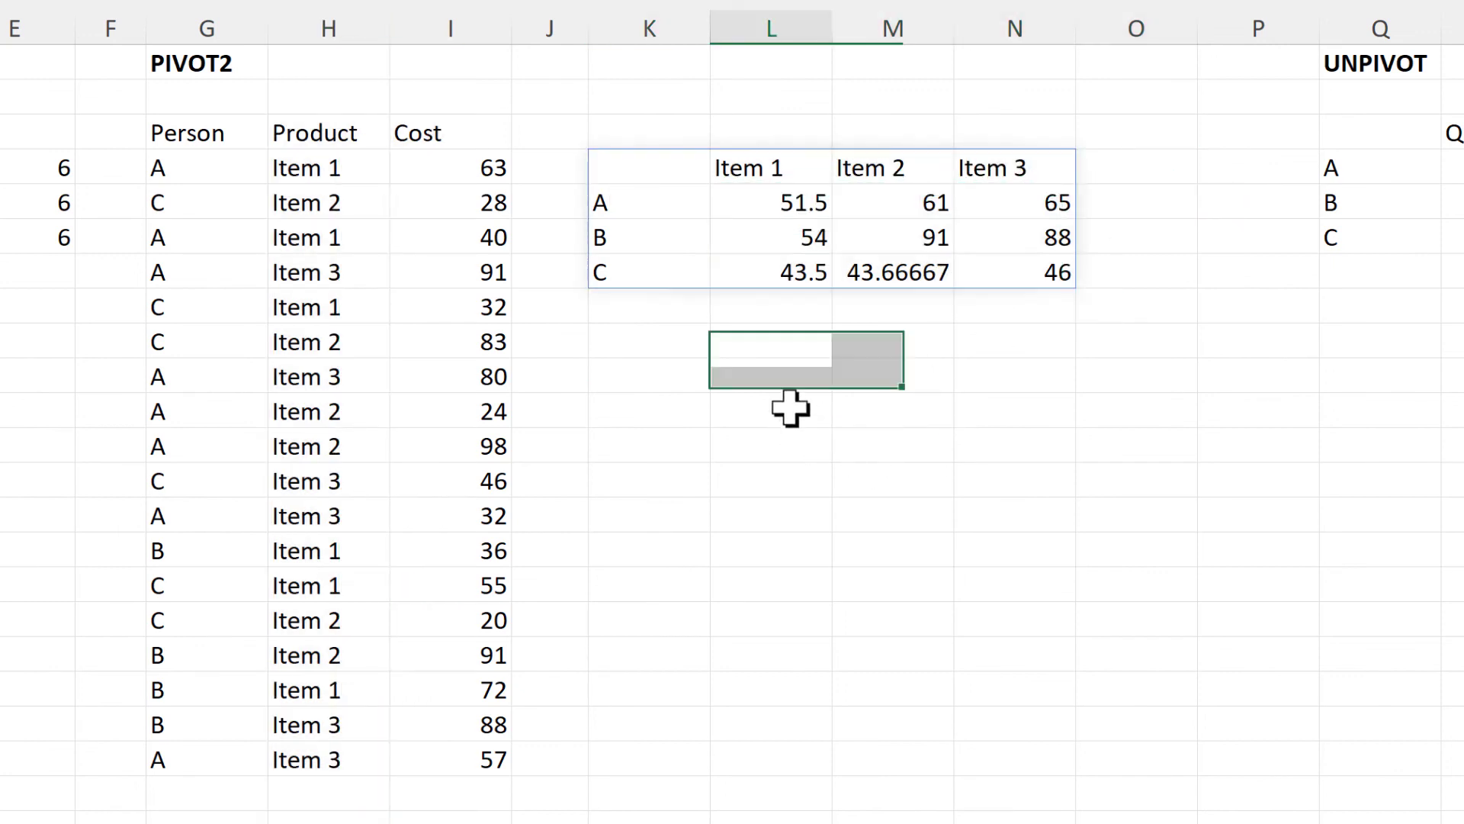
Step: Switch the person-by-product summary in K4 to sums by changing its formula to =PIVOT2(G4:I21,1)
{"action": "left_click", "coordinate": [650, 167]}
{"action": "key", "text": "F2"}
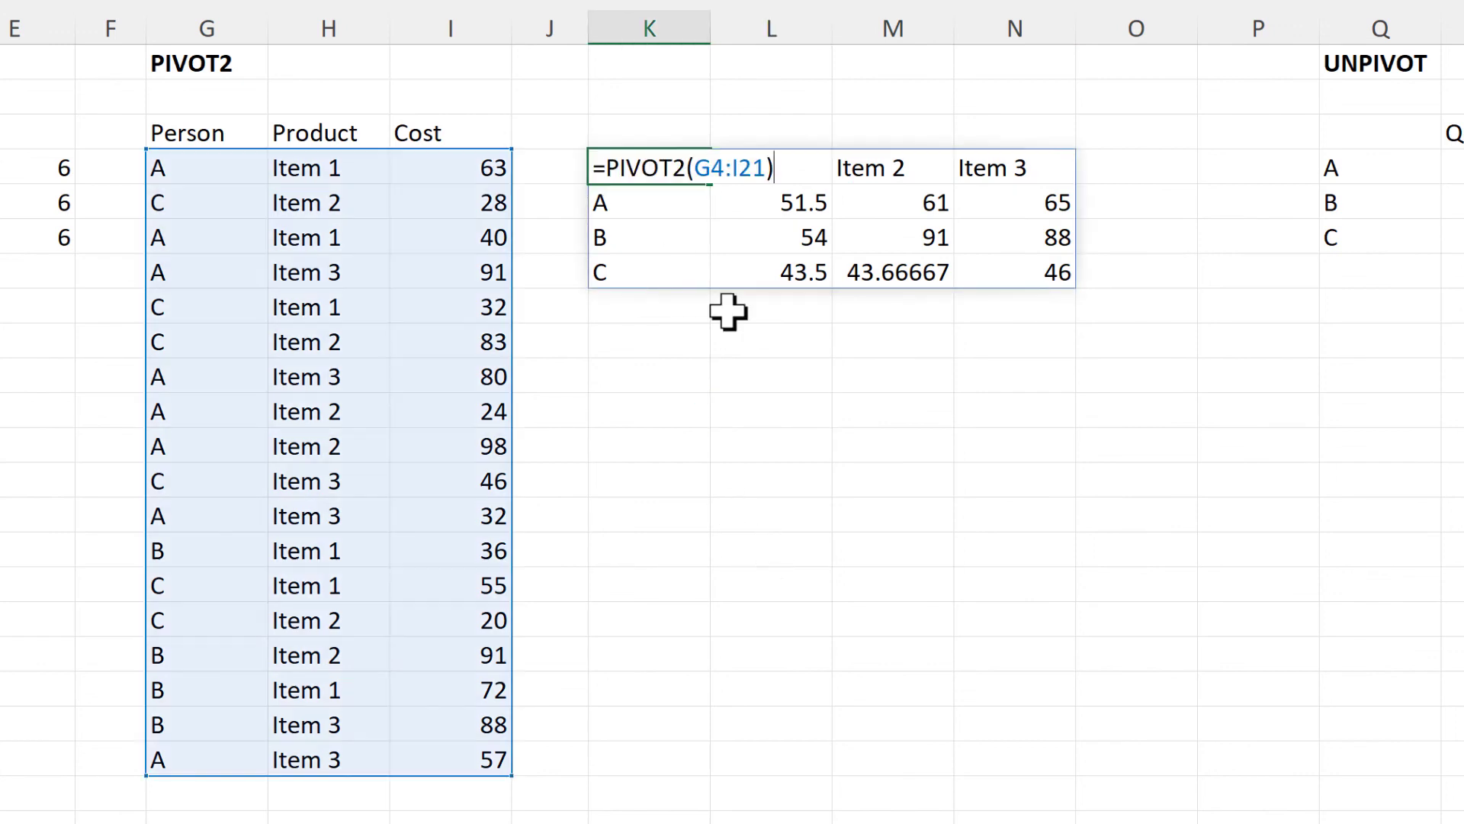
{"action": "left_click", "coordinate": [769, 166]}
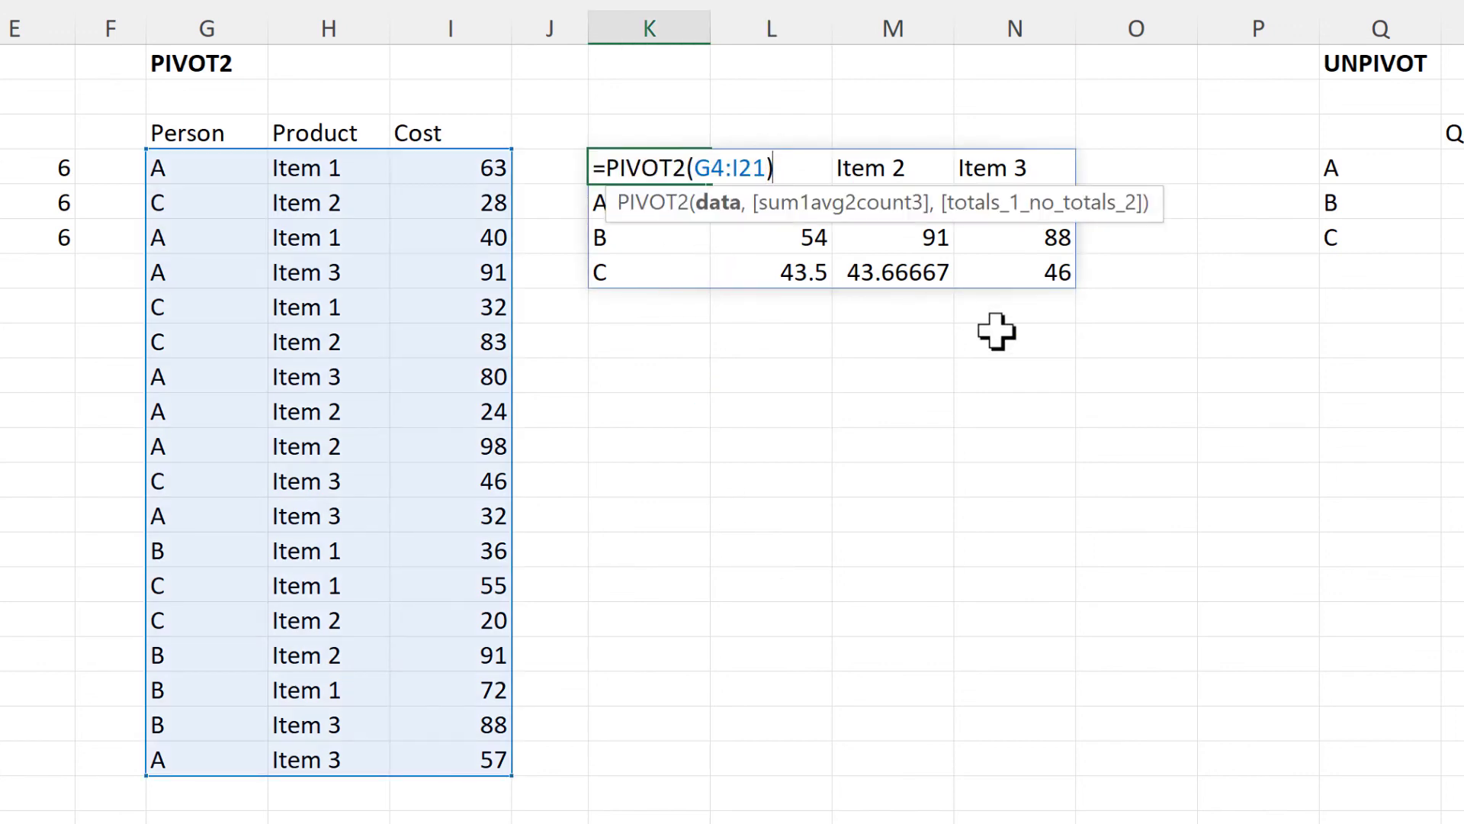
{"action": "type", "text": ",1"}
{"action": "key", "text": "Return"}
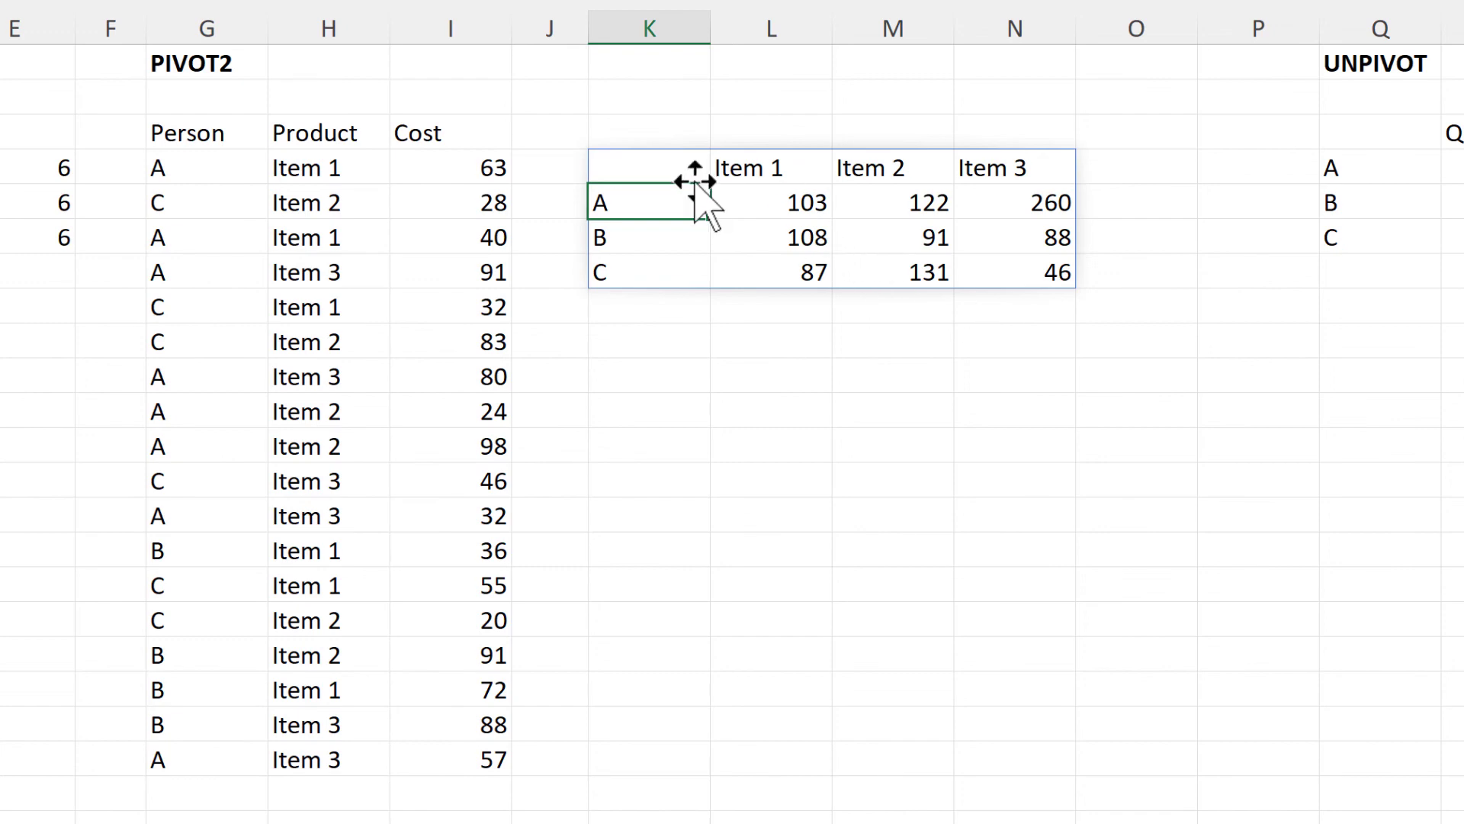
Step: Switch the person-by-product summary in K4 to averages by changing its formula to =PIVOT2(G4:I21,2)
{"action": "left_click", "coordinate": [647, 168]}
{"action": "key", "text": "F2"}
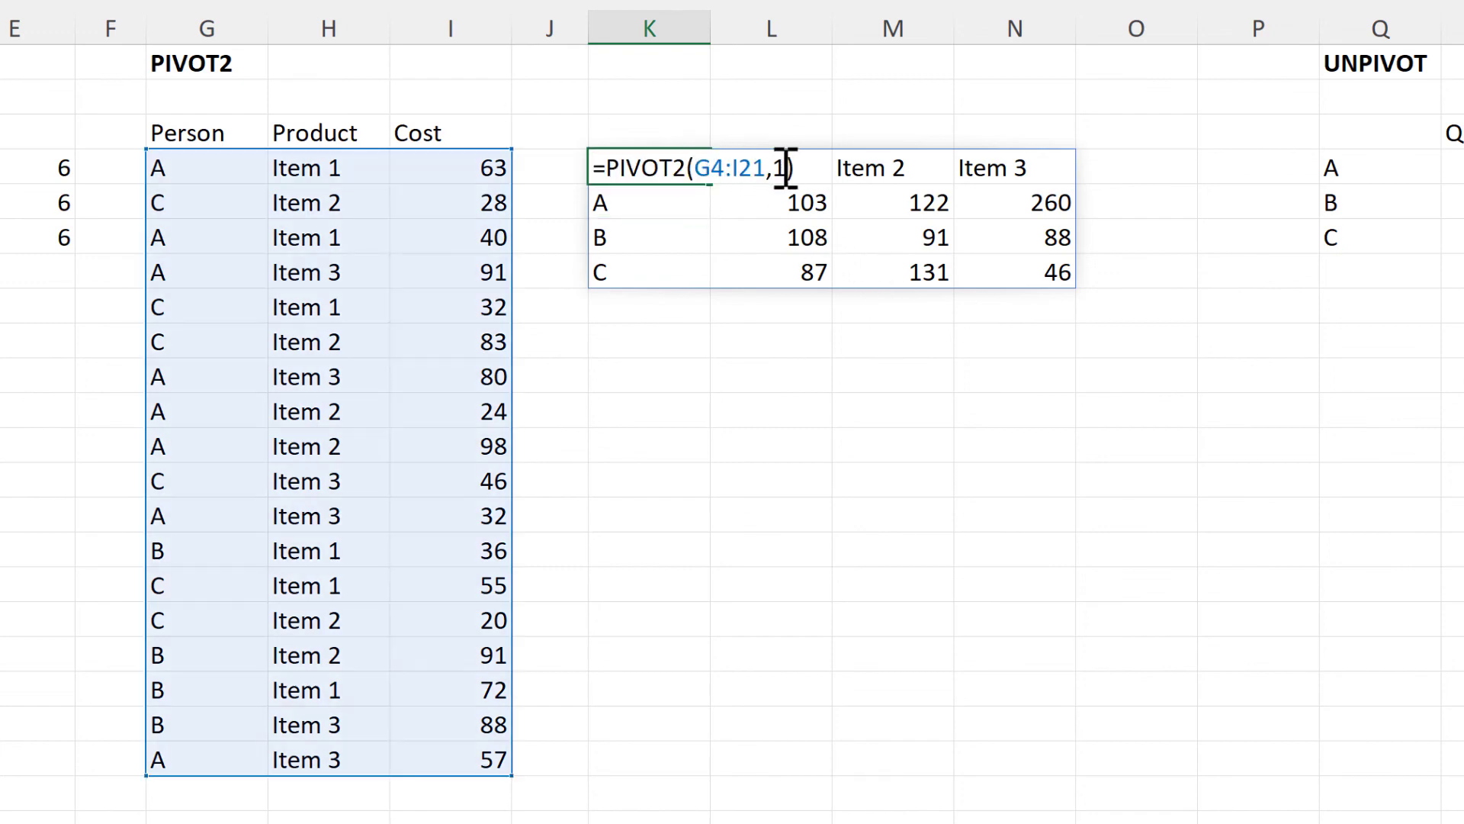
{"action": "left_click", "coordinate": [786, 168]}
{"action": "key", "text": "ctrl+Return"}
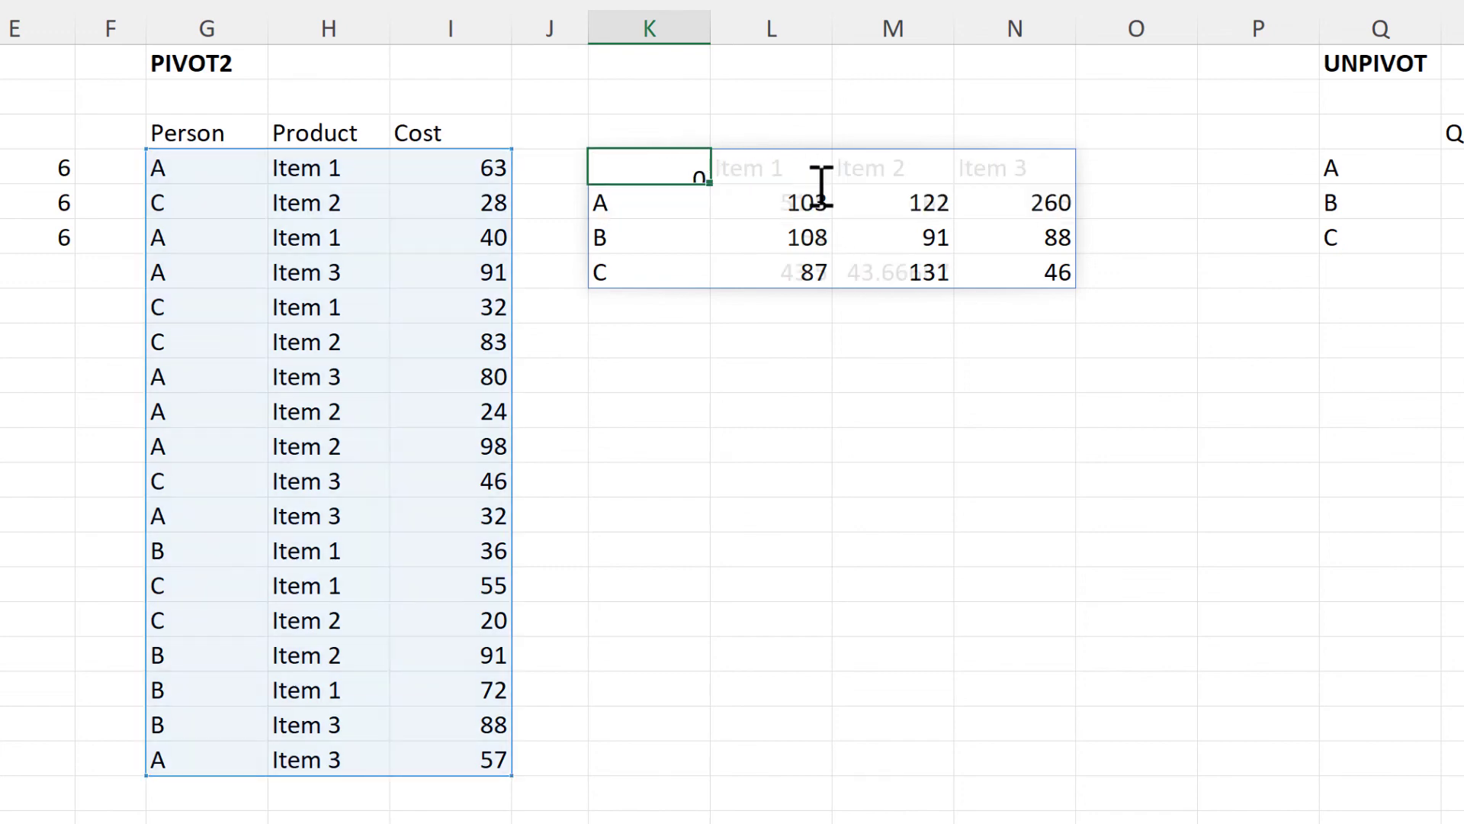
Step: Switch the person-by-product summary in K4 to counts by changing its formula to =PIVOT2(G4:I21,3)
{"action": "key", "text": "F2"}
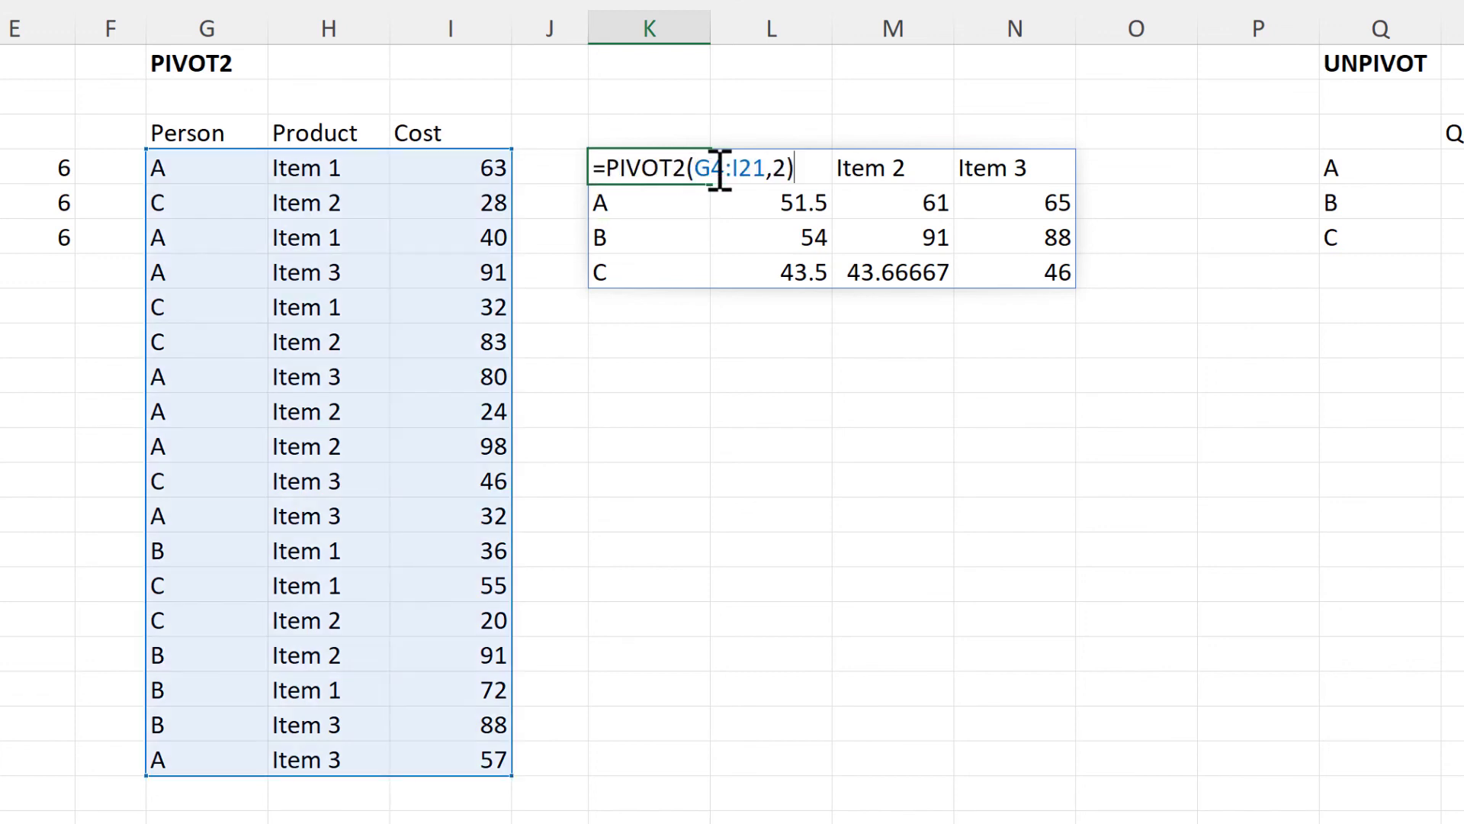
{"action": "left_click", "coordinate": [784, 168]}
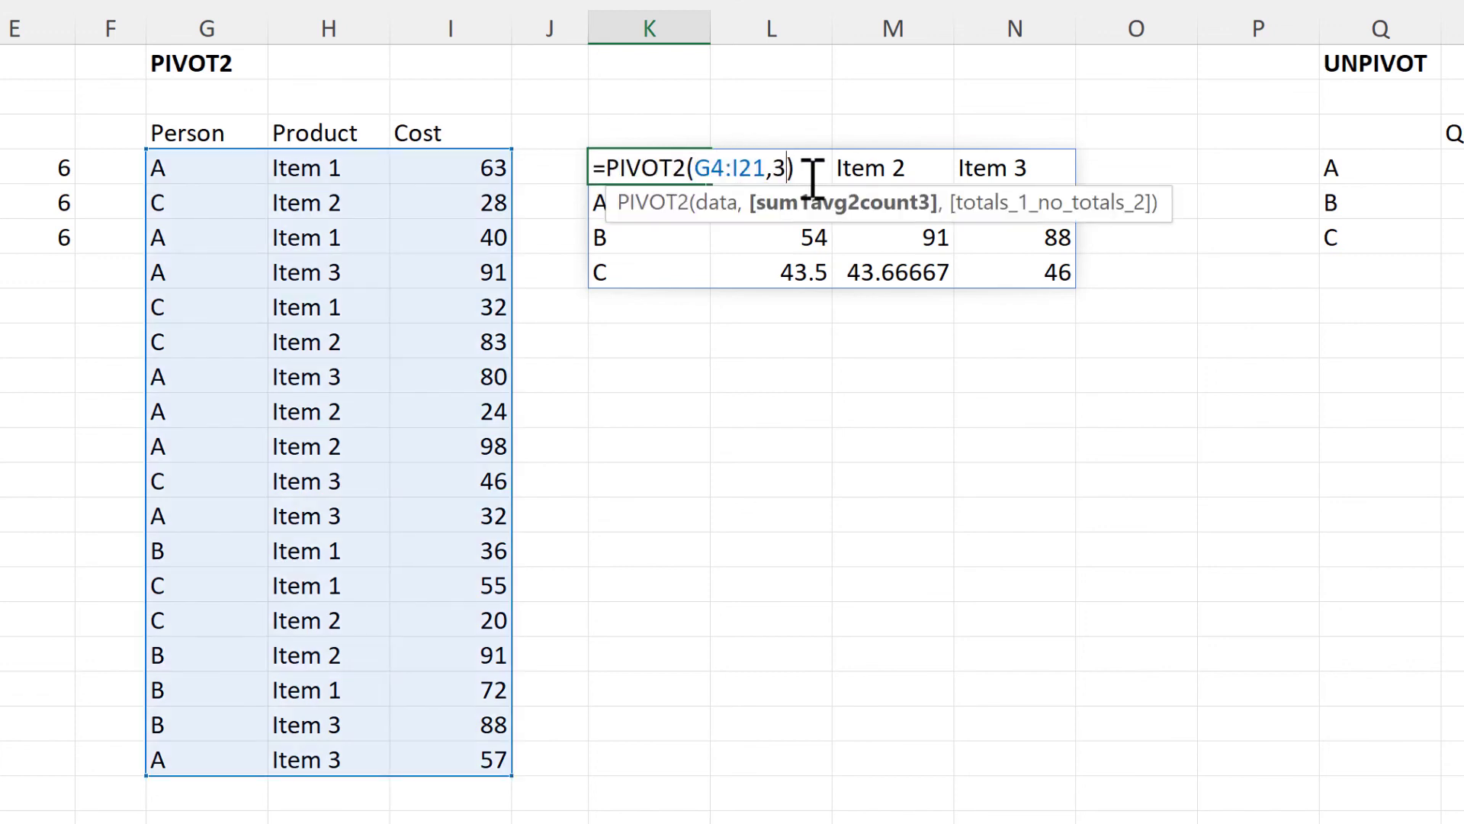
{"action": "key", "text": "ctrl+Return"}
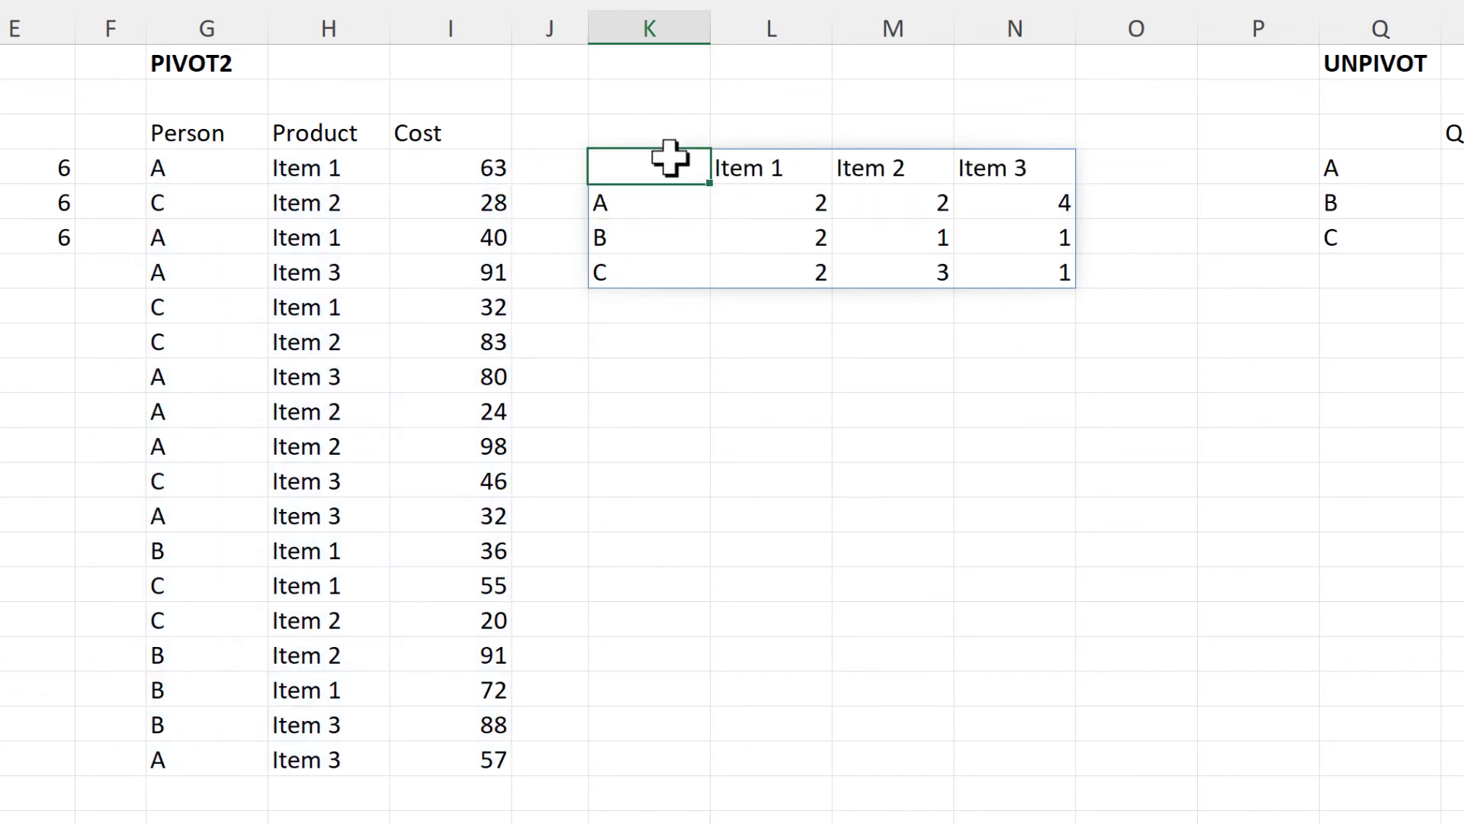
Step: Add row and column totals to the person-by-product counts by changing the K4 formula to =PIVOT2(G4:I21,3,1)
{"action": "key", "text": "F2"}
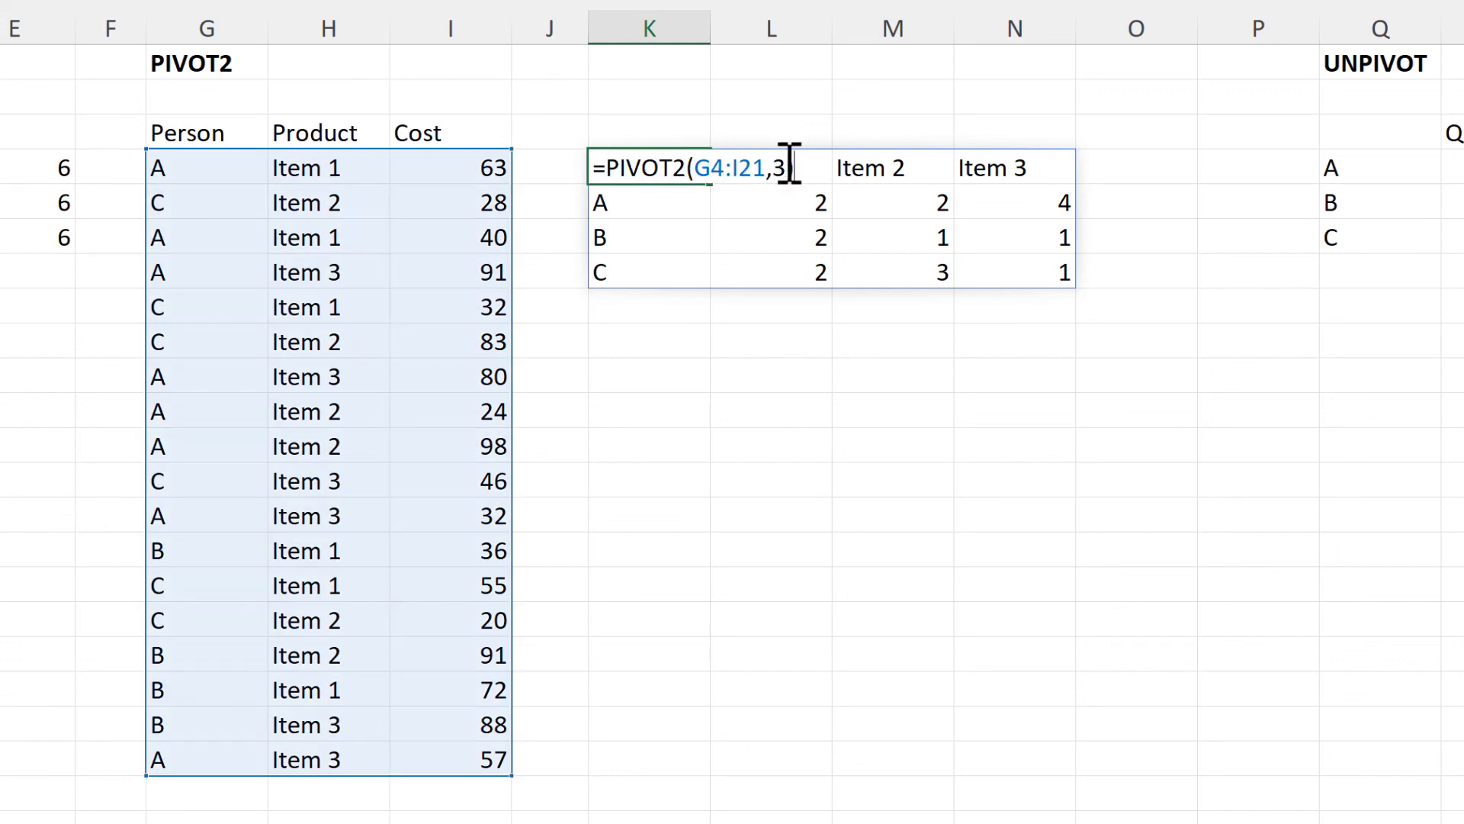
{"action": "left_click", "coordinate": [790, 167]}
{"action": "type", "text": ","}
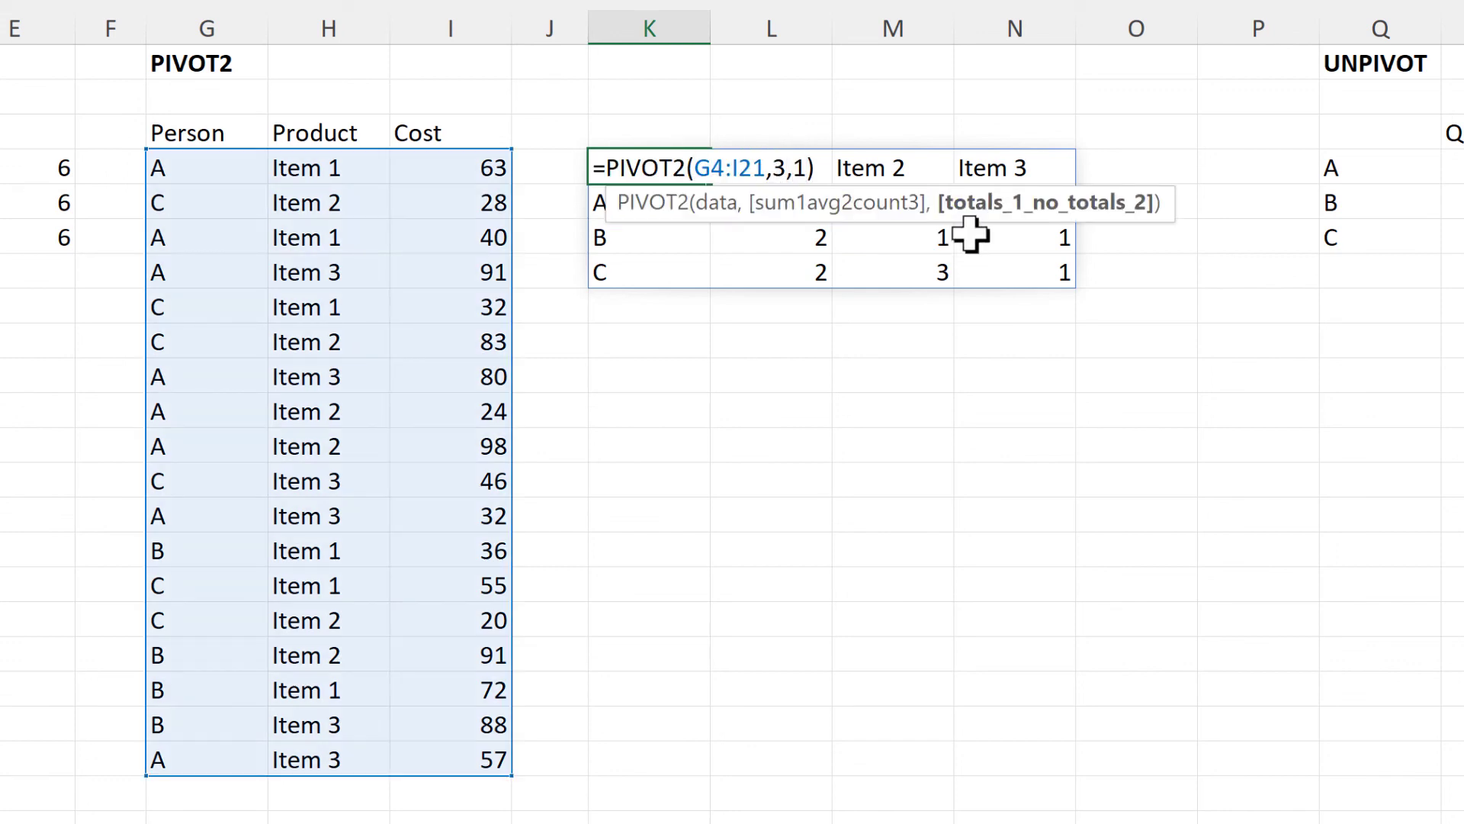
{"action": "type", "text": "1"}
{"action": "key", "text": "Return"}
Step: Unpivot the quarterly table into a three-column list by entering =UNPIVOT(Q3:U6) in cell Q9
{"action": "scroll", "coordinate": [1141, 608], "scroll_direction": "right", "scroll_amount": 4}
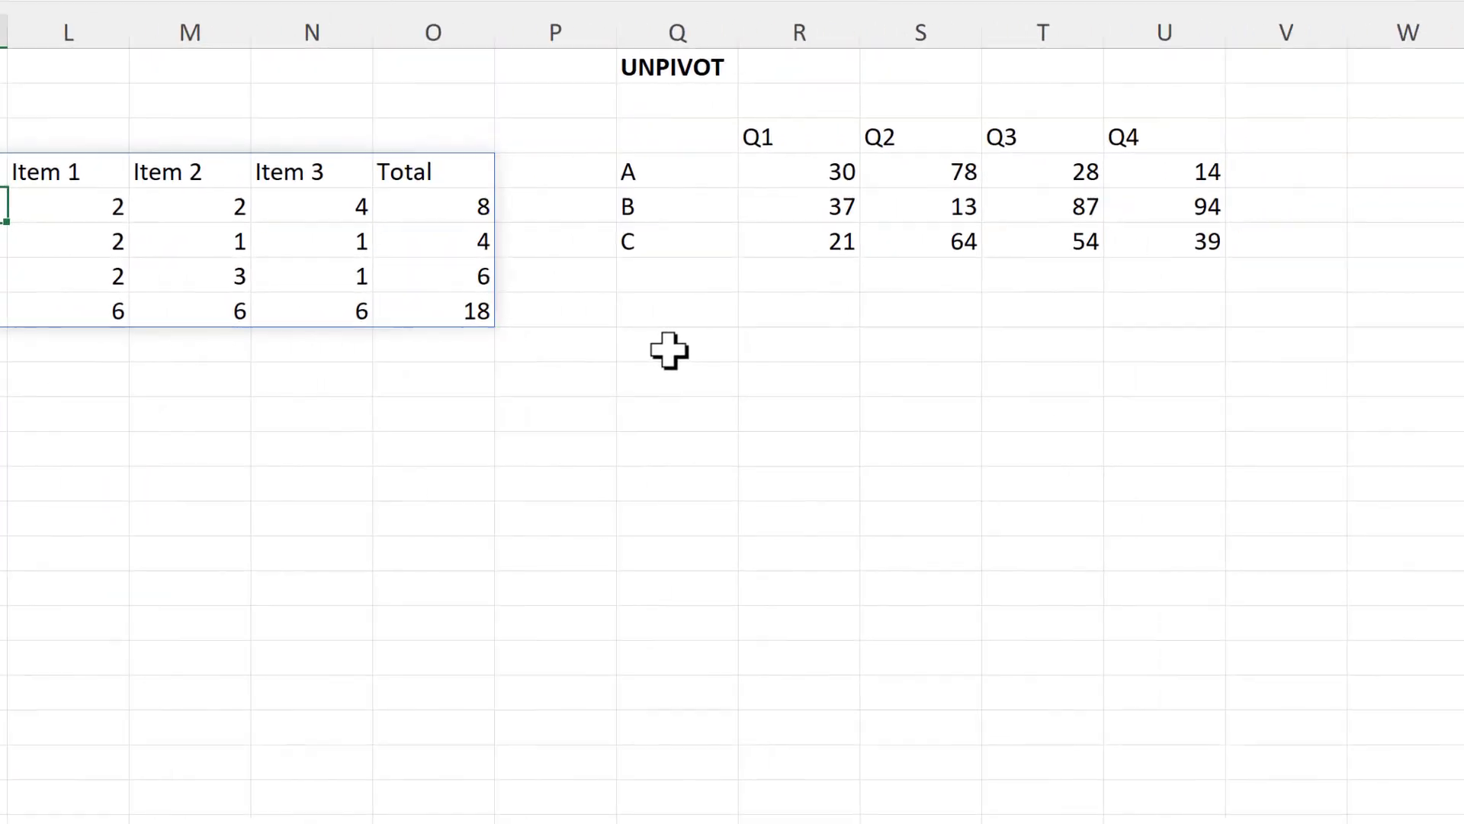
{"action": "left_click", "coordinate": [669, 351]}
{"action": "type", "text": "=un"}
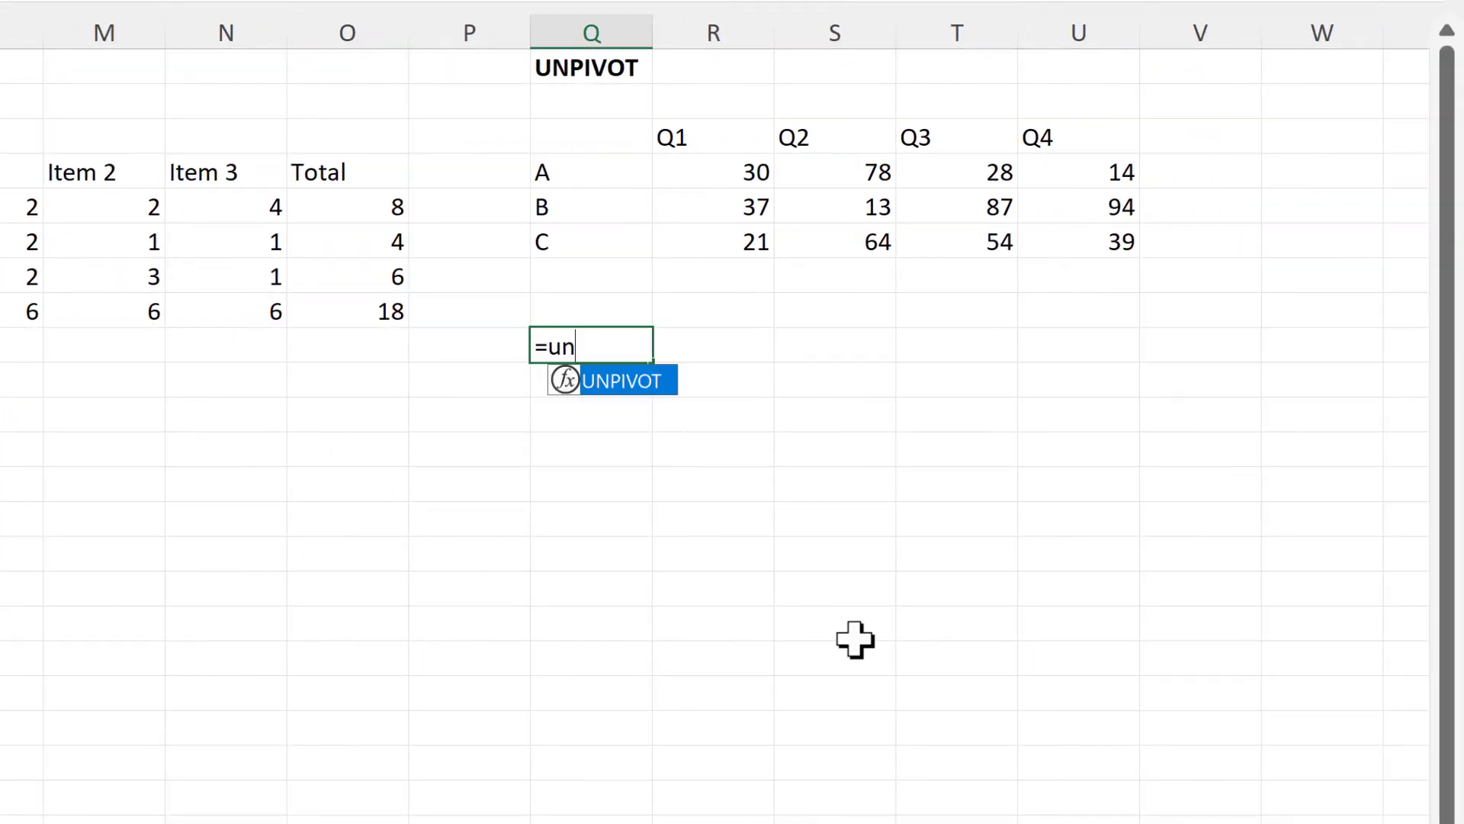
{"action": "type", "text": "pivot"}
{"action": "key", "text": "Tab"}
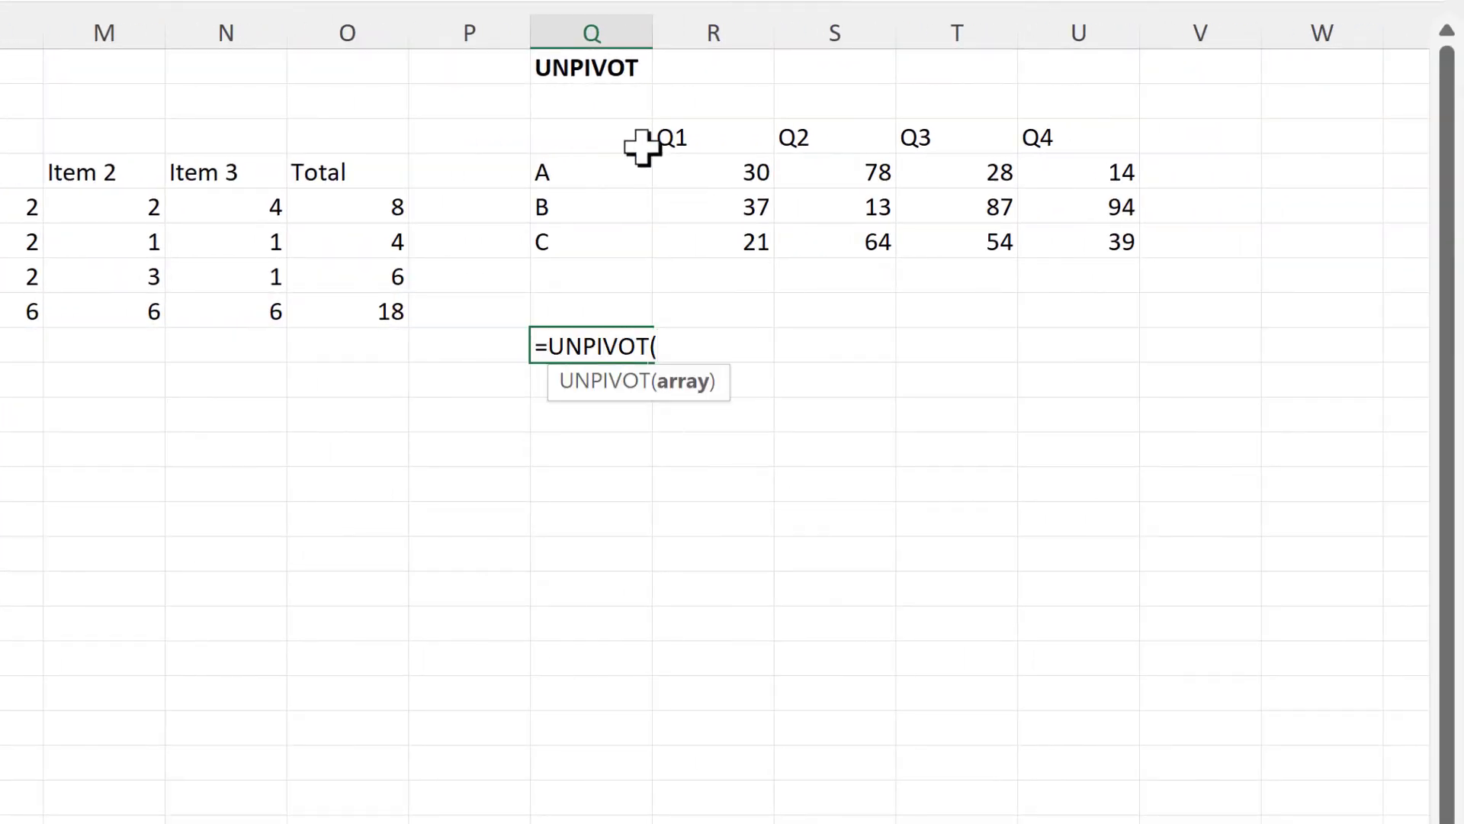
{"action": "left_click_drag", "start_coordinate": [643, 144], "coordinate": [1054, 263]}
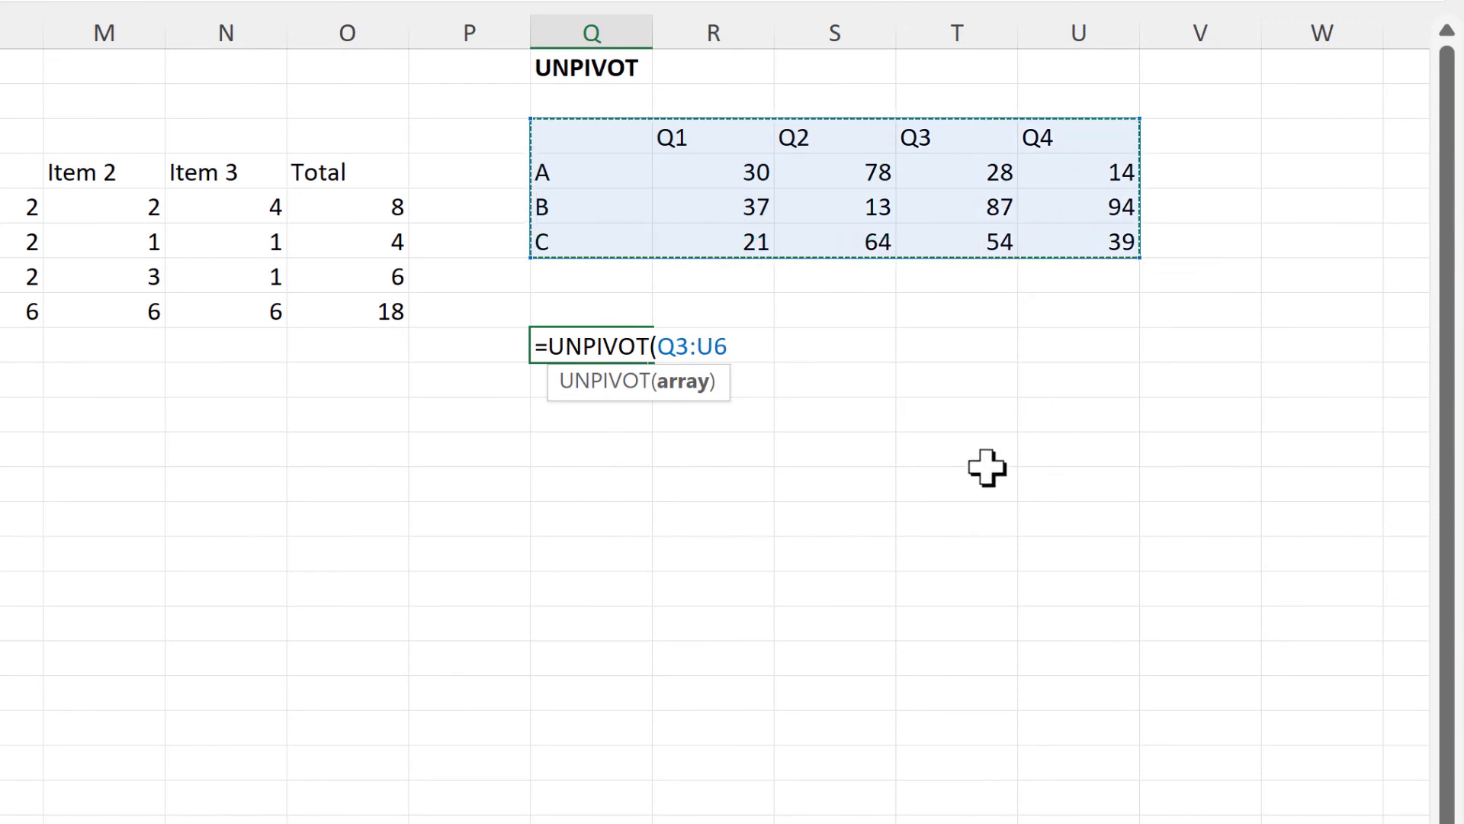
{"action": "key", "text": "Return"}
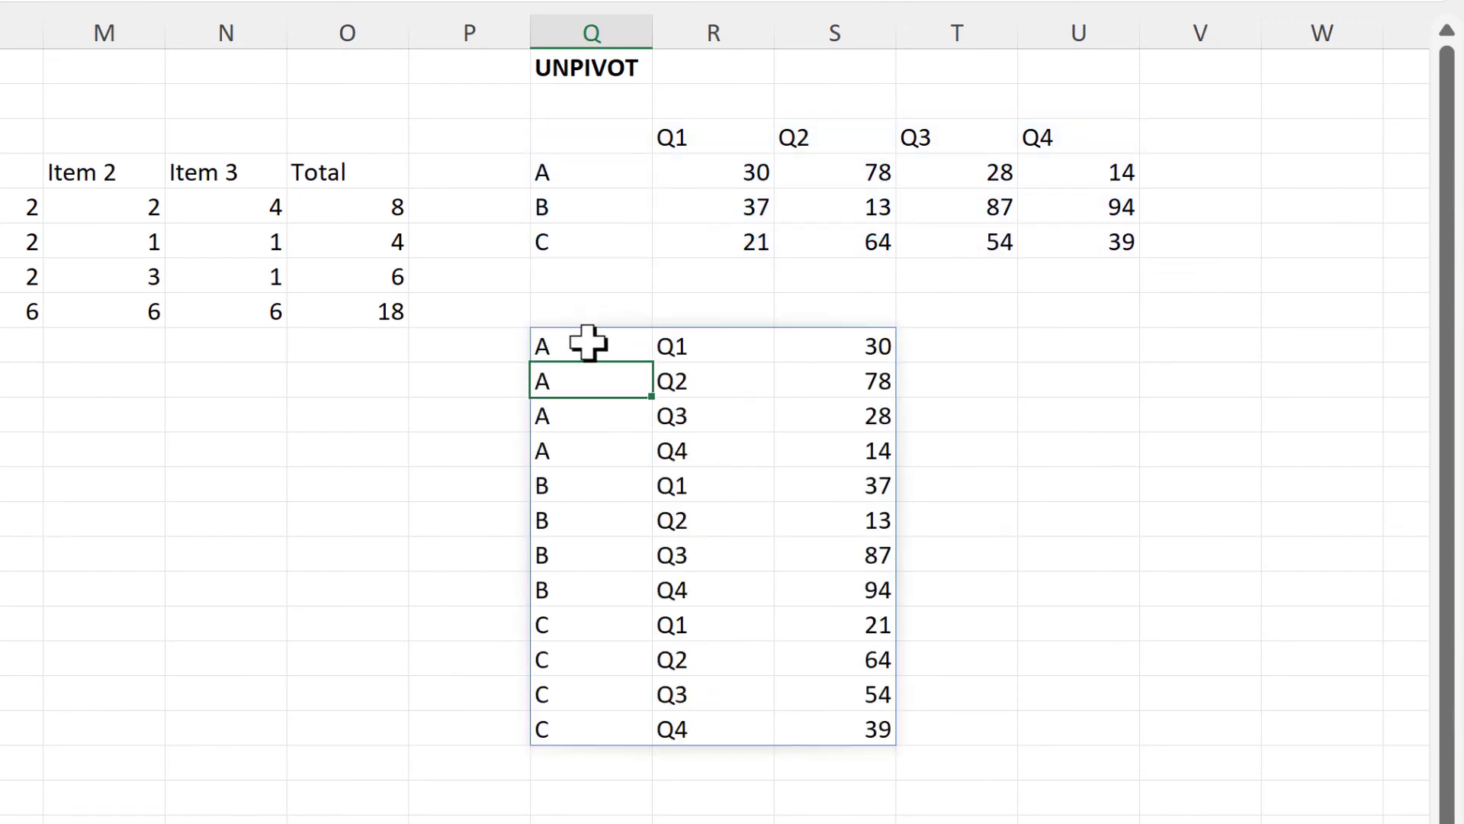
Step: Compare the unpivoted rows for A with the Q1 to Q4 values in the quarterly table
{"action": "left_click_drag", "start_coordinate": [588, 343], "coordinate": [591, 454]}
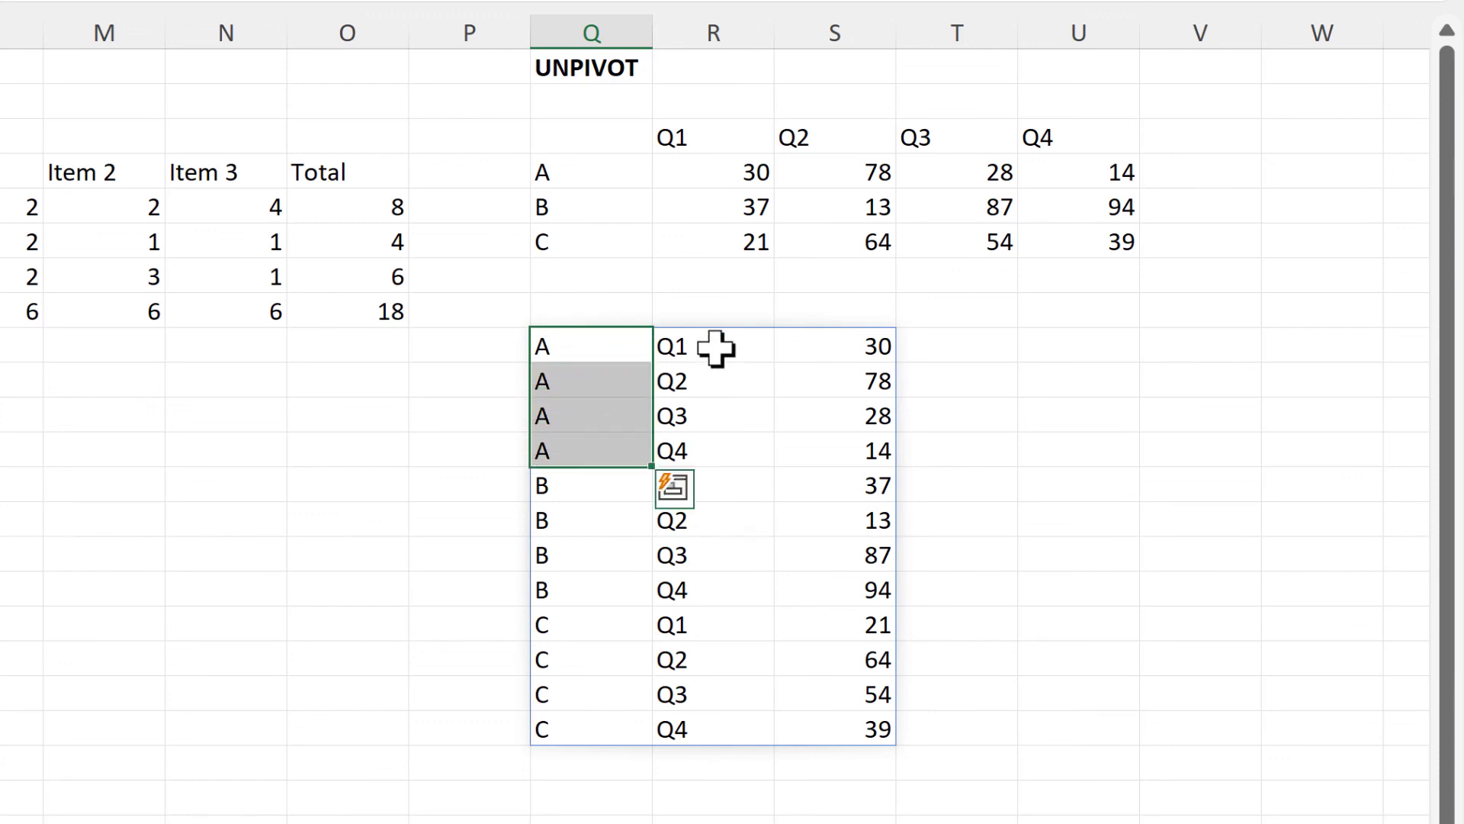
{"action": "left_click_drag", "start_coordinate": [715, 349], "coordinate": [728, 458]}
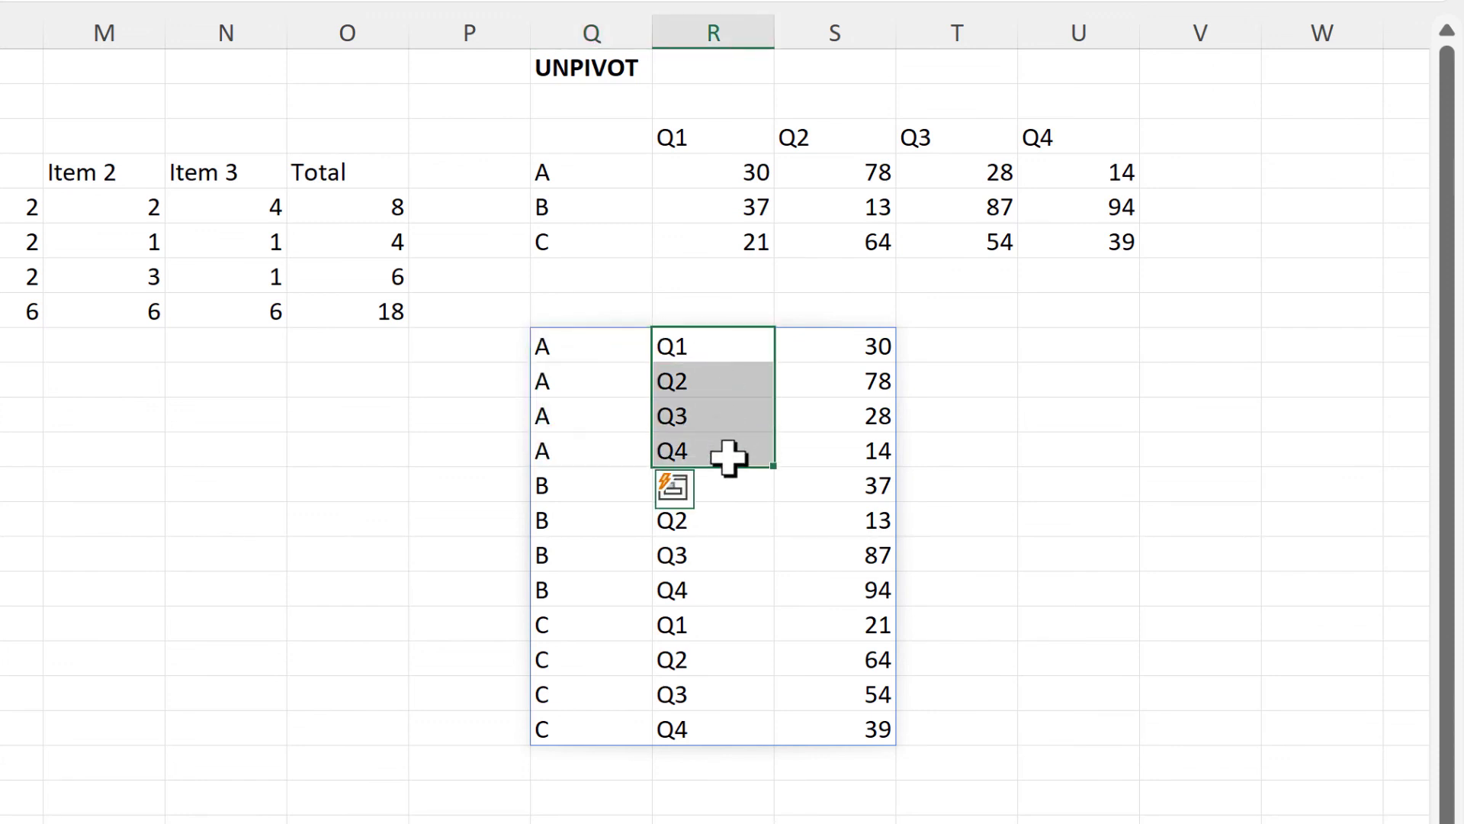
{"action": "left_click_drag", "start_coordinate": [725, 180], "coordinate": [1067, 175]}
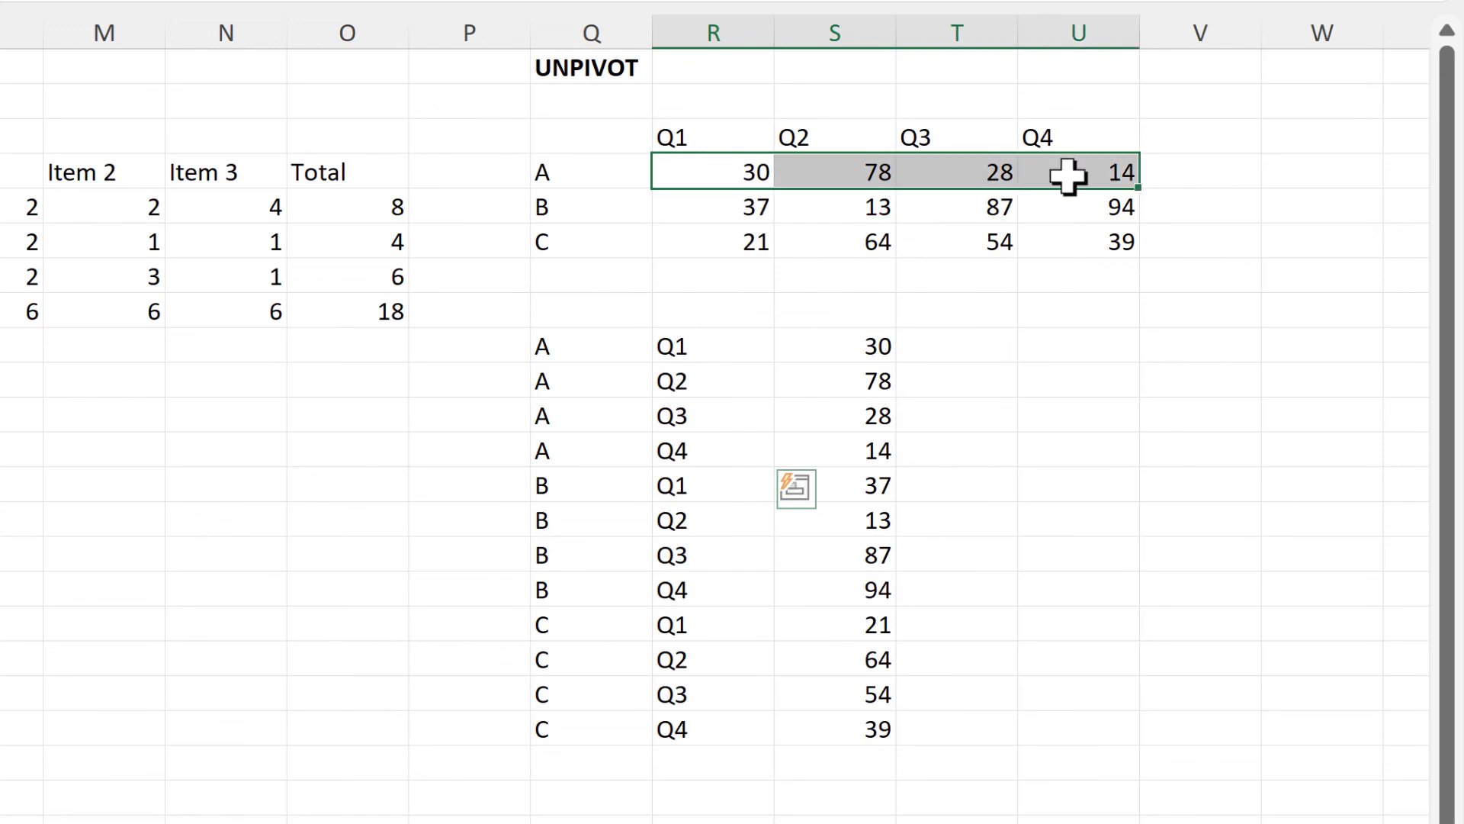
{"action": "left_click_drag", "start_coordinate": [857, 354], "coordinate": [852, 452]}
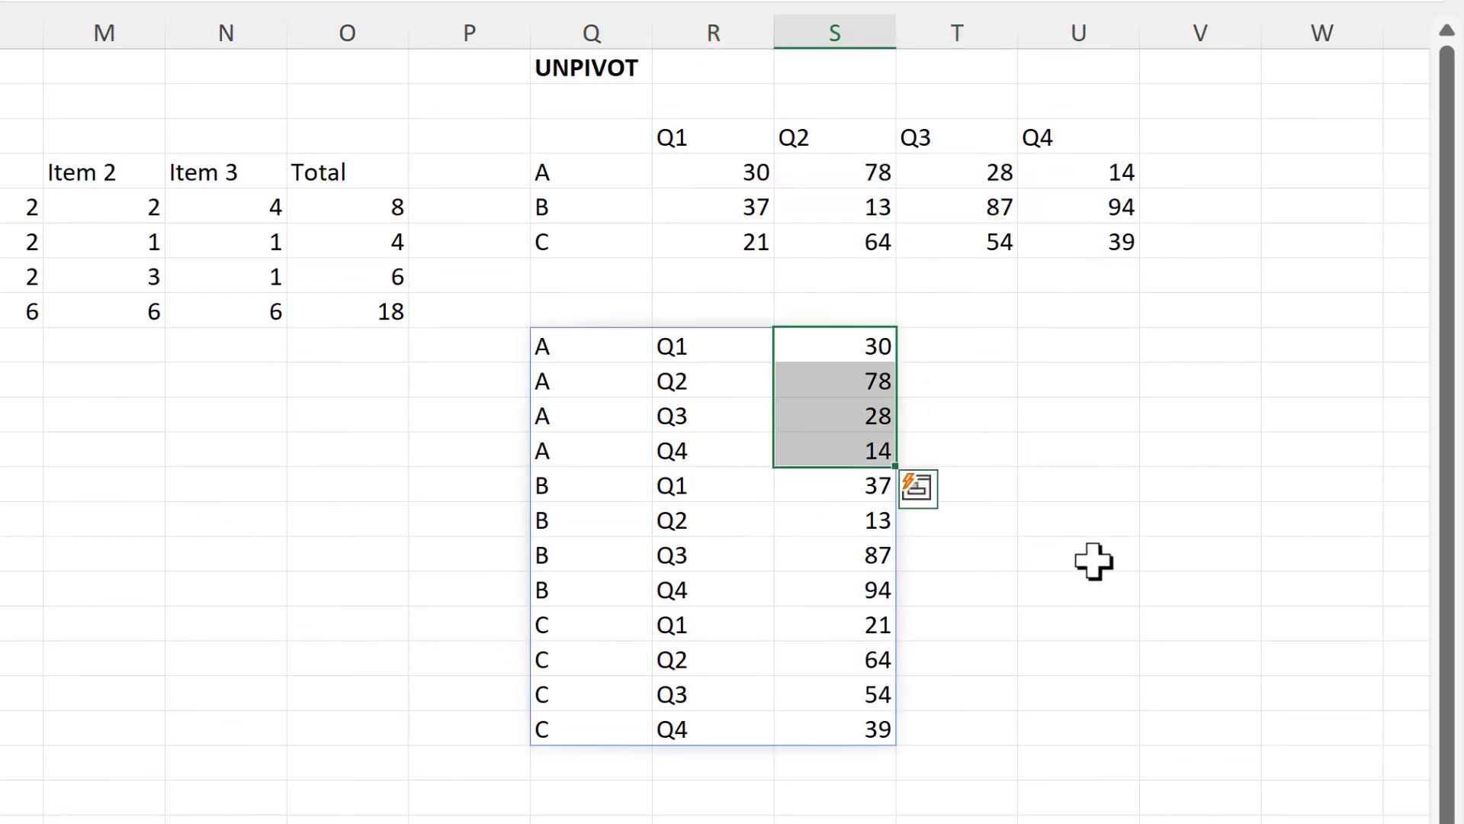
{"action": "left_click", "coordinate": [1039, 413]}
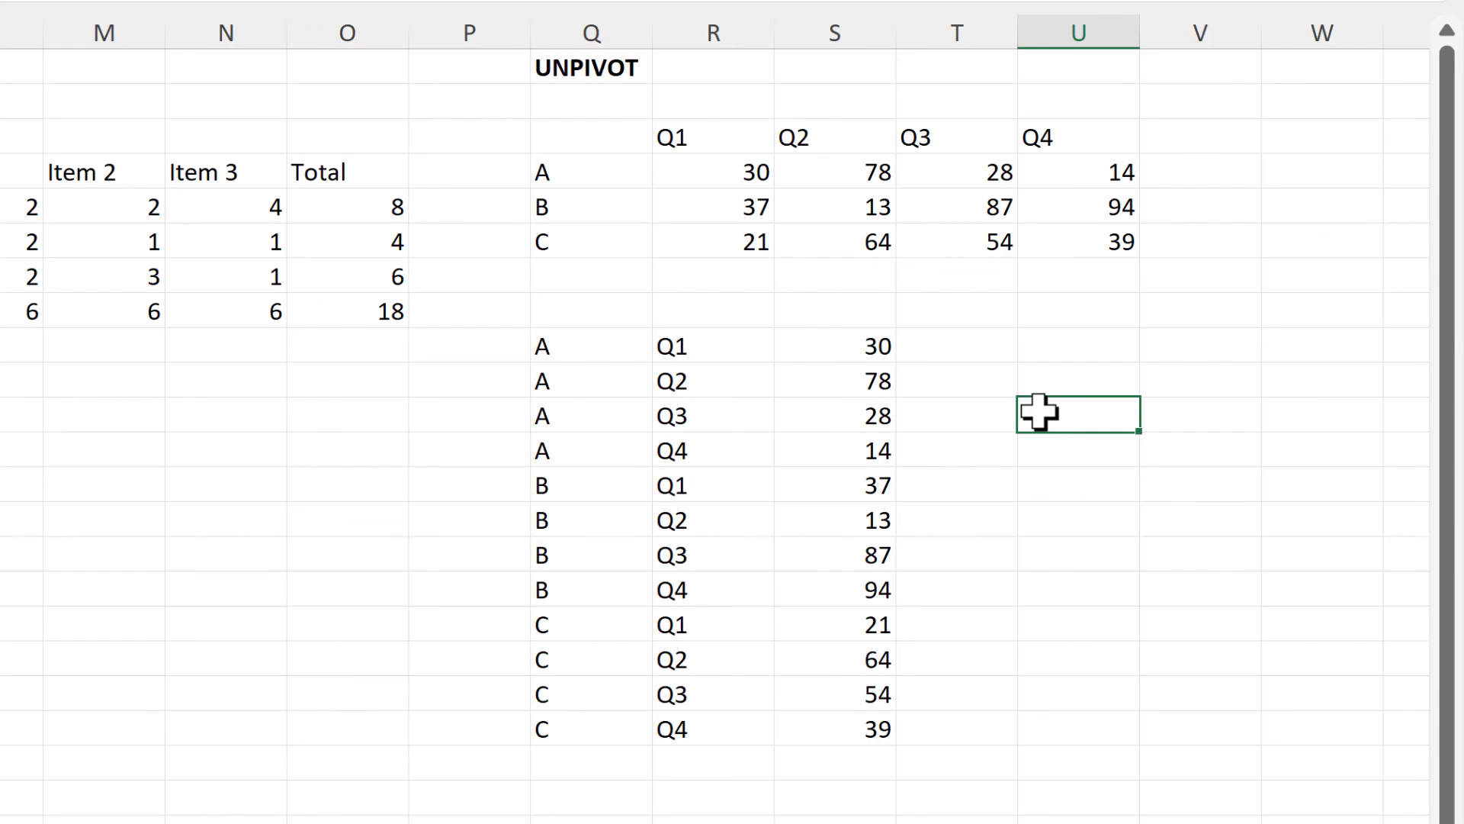